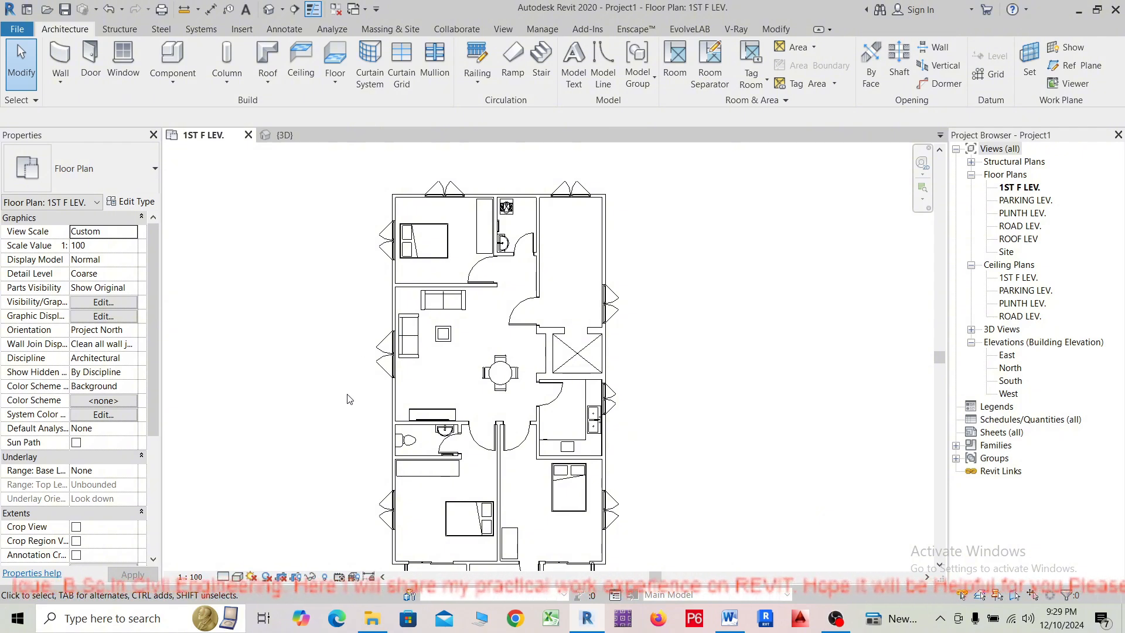
Examine the overall 1ST F LEV. floor plan, including its bedrooms, living and dining area, kitchen and bathrooms.
{"action": "scroll", "coordinate": [355, 407], "scroll_direction": "down", "scroll_amount": 3}
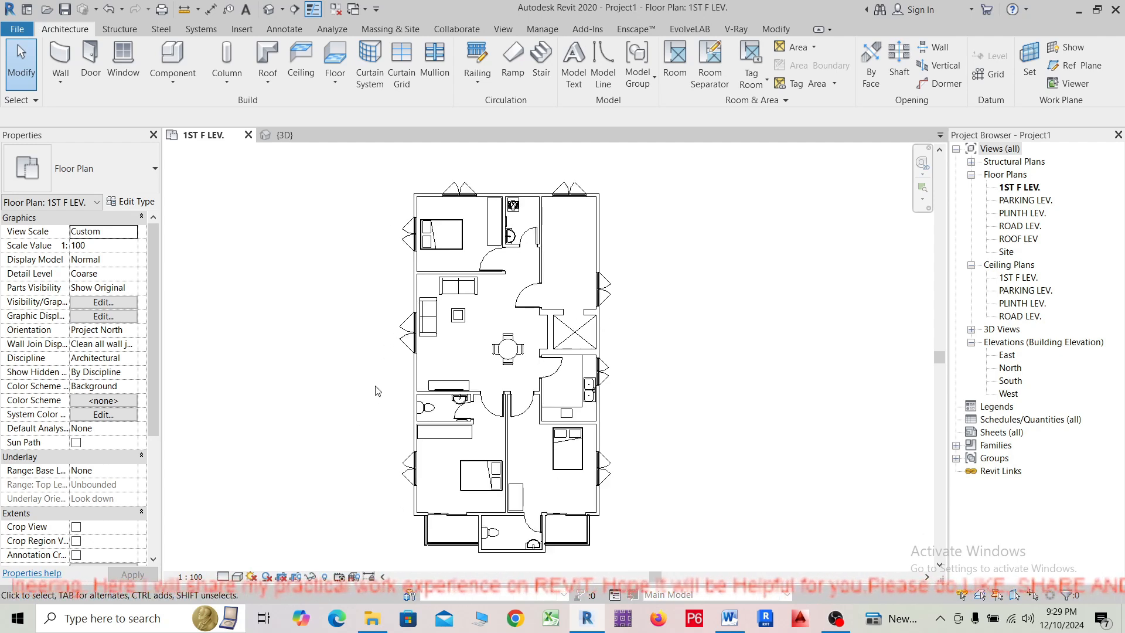
{"action": "middle_click_drag", "start_coordinate": [378, 391], "coordinate": [387, 406]}
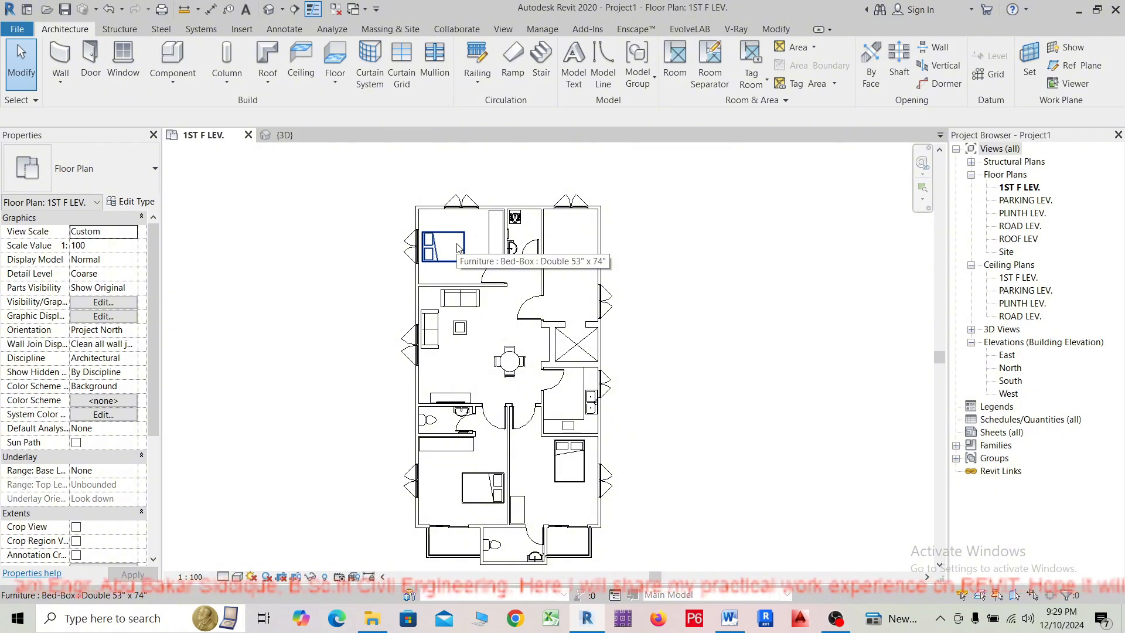
{"action": "scroll", "coordinate": [431, 387], "scroll_direction": "up", "scroll_amount": 5}
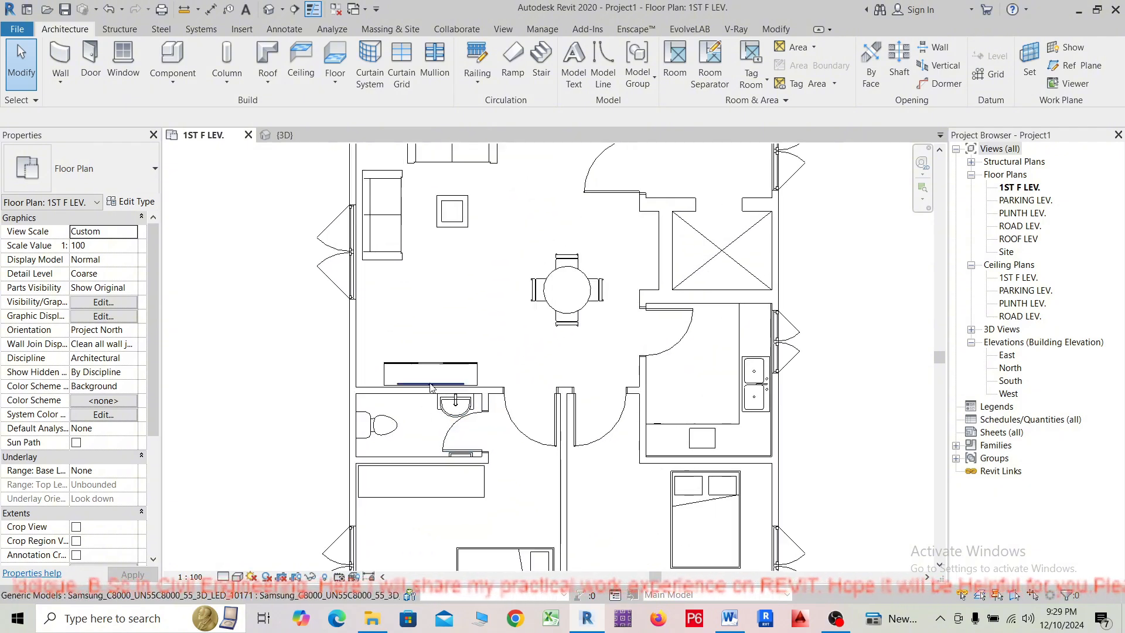
{"action": "scroll", "coordinate": [429, 339], "scroll_direction": "down", "scroll_amount": 4}
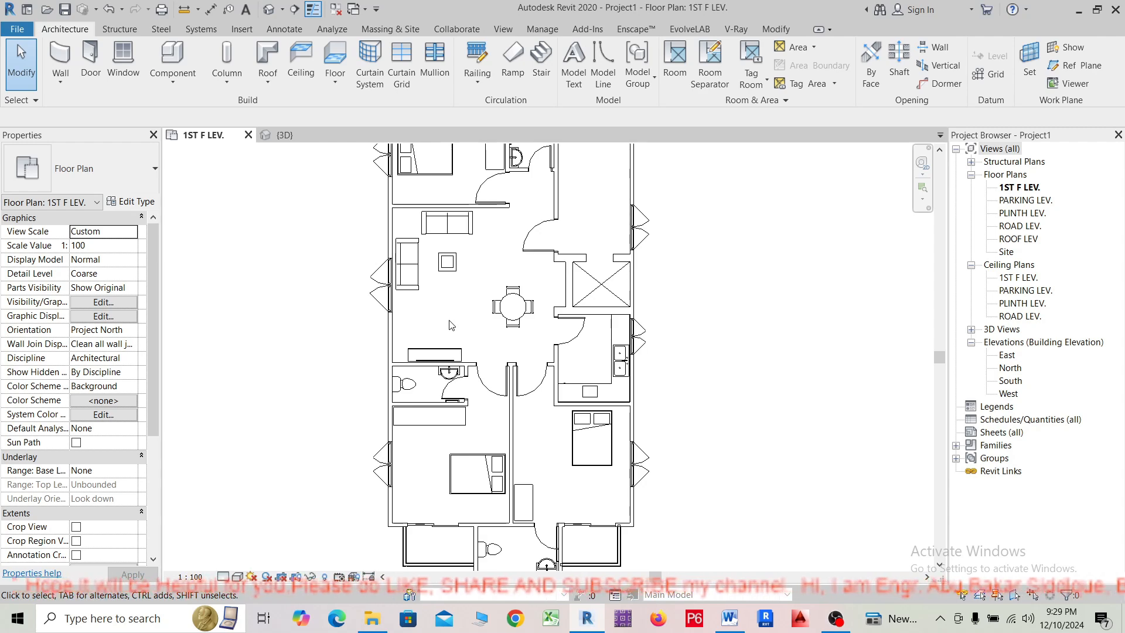
{"action": "scroll", "coordinate": [466, 305], "scroll_direction": "down", "scroll_amount": 1}
{"action": "scroll", "coordinate": [525, 218], "scroll_direction": "up", "scroll_amount": 4}
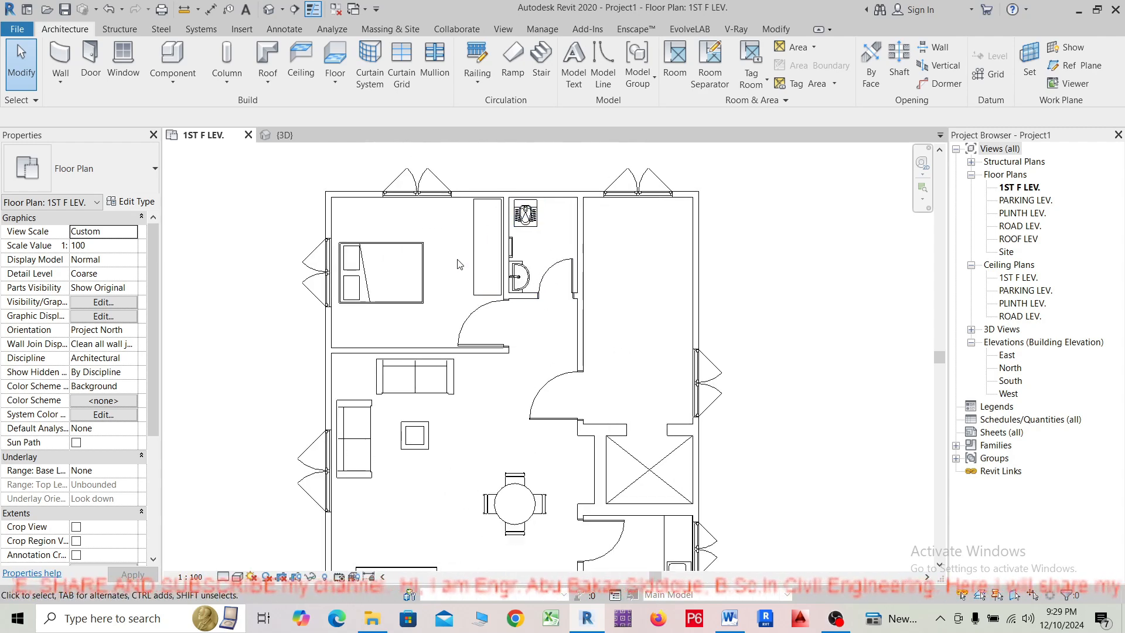
{"action": "scroll", "coordinate": [446, 269], "scroll_direction": "down", "scroll_amount": 1}
{"action": "scroll", "coordinate": [446, 269], "scroll_direction": "down", "scroll_amount": 3}
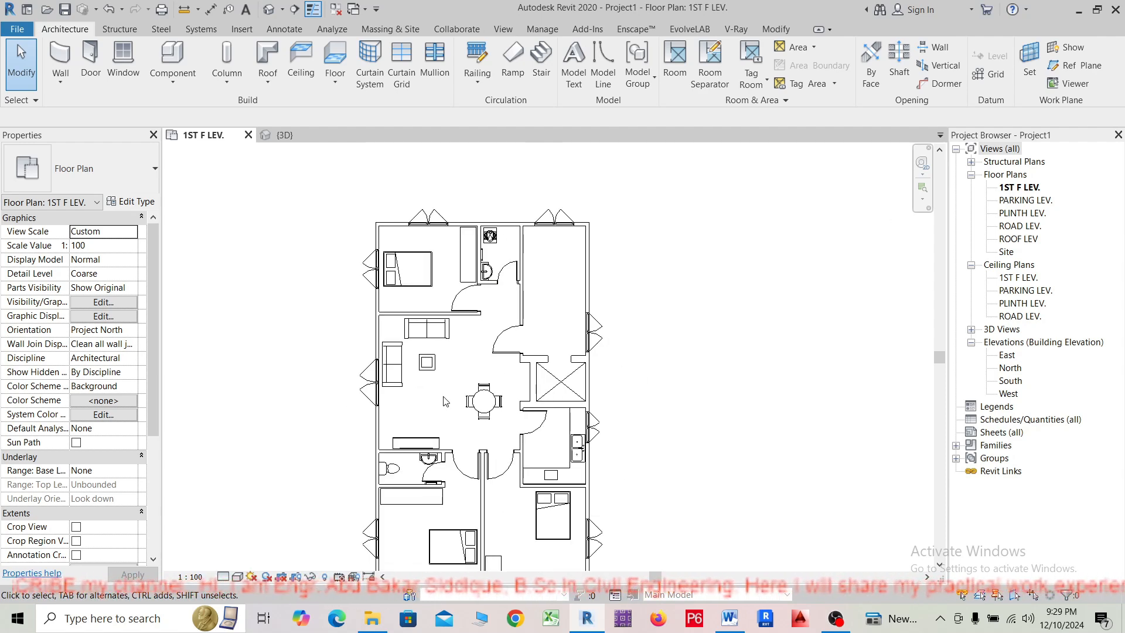
{"action": "middle_click_drag", "start_coordinate": [452, 403], "coordinate": [443, 373]}
{"action": "scroll", "coordinate": [442, 372], "scroll_direction": "up", "scroll_amount": 1}
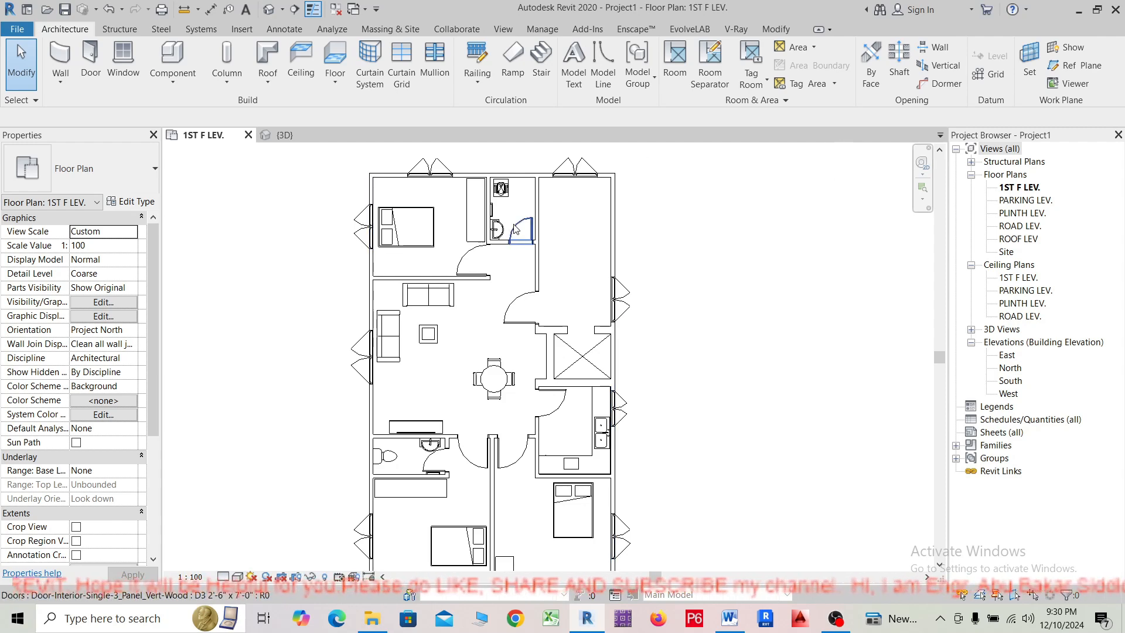
Inspect the squat toilet, towel bar and wash basin in the small bathroom beside the upper bedroom on the plan.
{"action": "scroll", "coordinate": [500, 228], "scroll_direction": "up", "scroll_amount": 5}
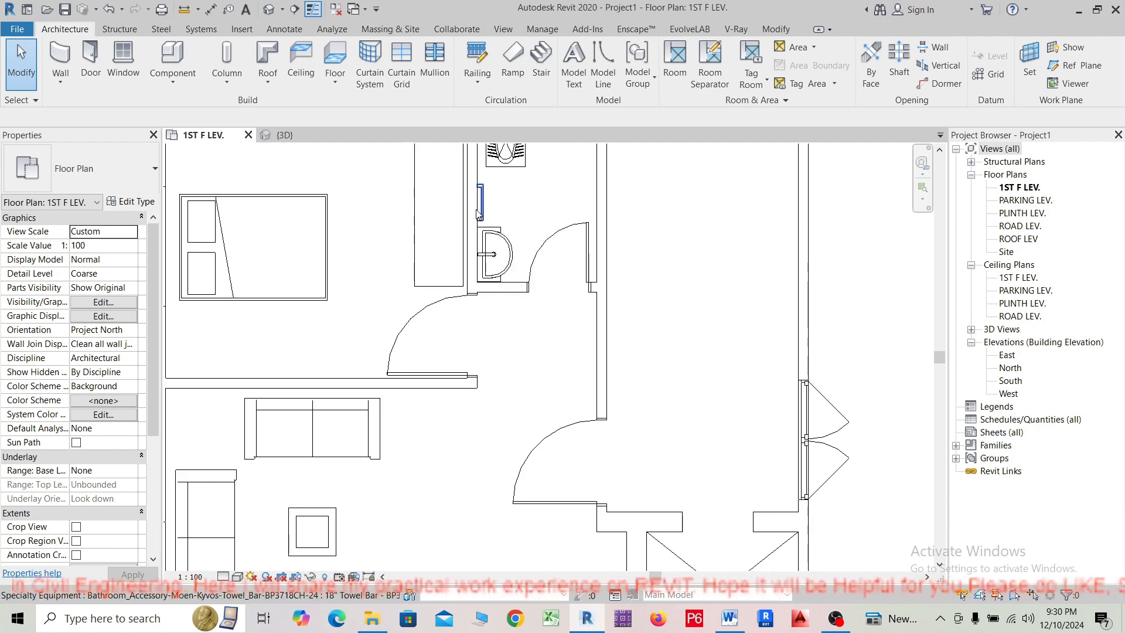
{"action": "middle_click_drag", "start_coordinate": [473, 221], "coordinate": [460, 339]}
{"action": "scroll", "coordinate": [460, 339], "scroll_direction": "up", "scroll_amount": 1}
{"action": "scroll", "coordinate": [460, 343], "scroll_direction": "up", "scroll_amount": 1}
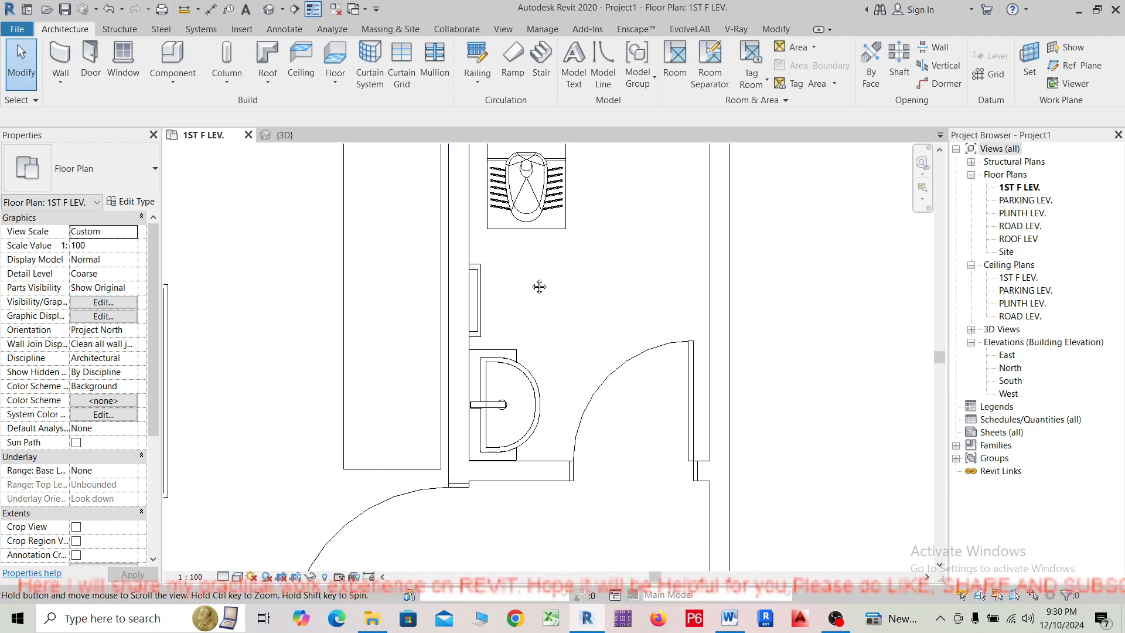
{"action": "middle_click_drag", "start_coordinate": [539, 286], "coordinate": [521, 413]}
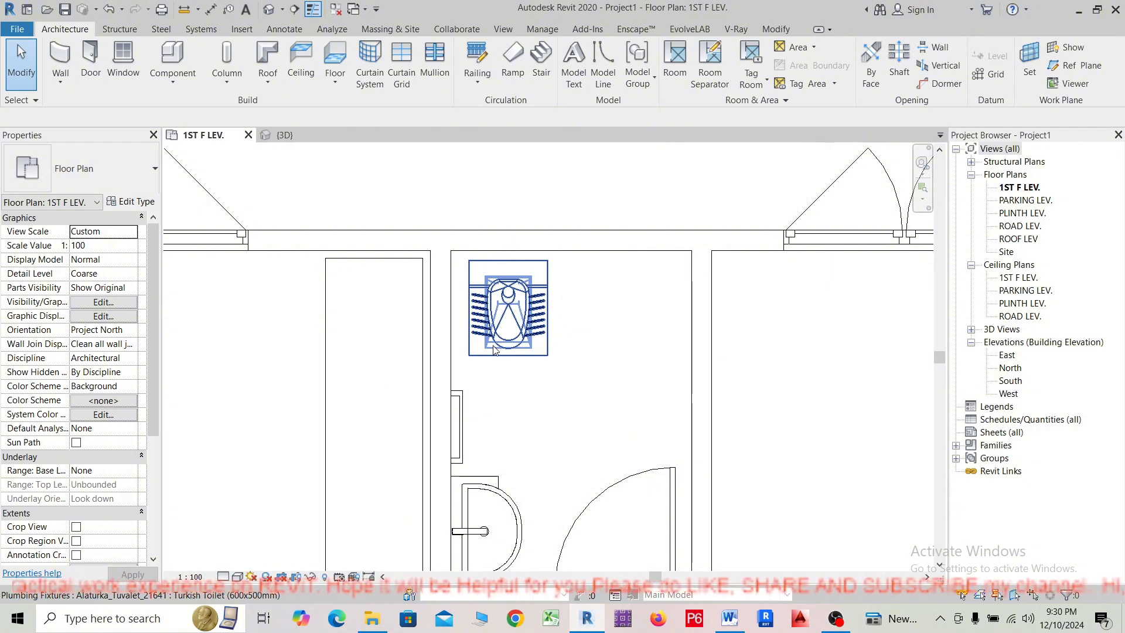
{"action": "scroll", "coordinate": [489, 348], "scroll_direction": "up", "scroll_amount": 1}
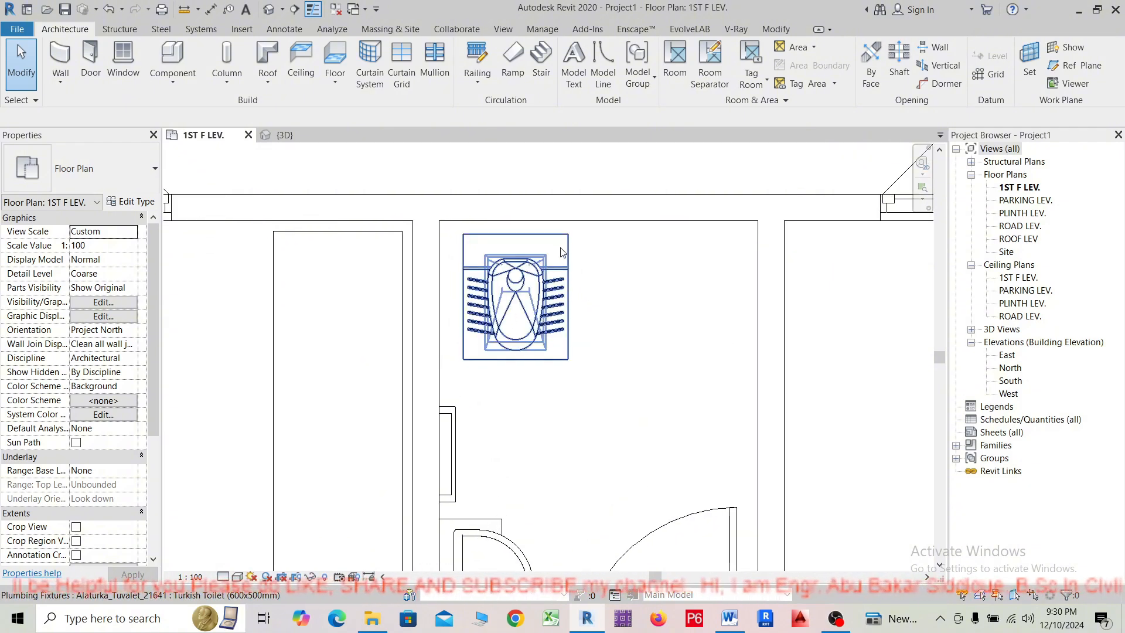
{"action": "scroll", "coordinate": [540, 288], "scroll_direction": "up", "scroll_amount": 1}
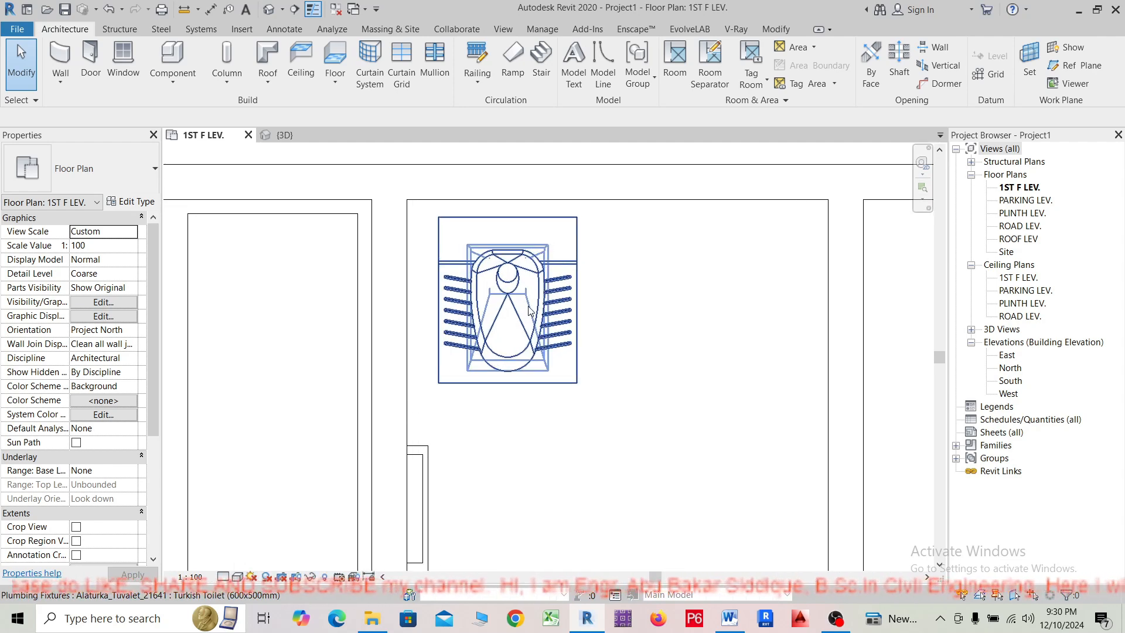
{"action": "scroll", "coordinate": [531, 313], "scroll_direction": "down", "scroll_amount": 1}
{"action": "scroll", "coordinate": [580, 293], "scroll_direction": "down", "scroll_amount": 4}
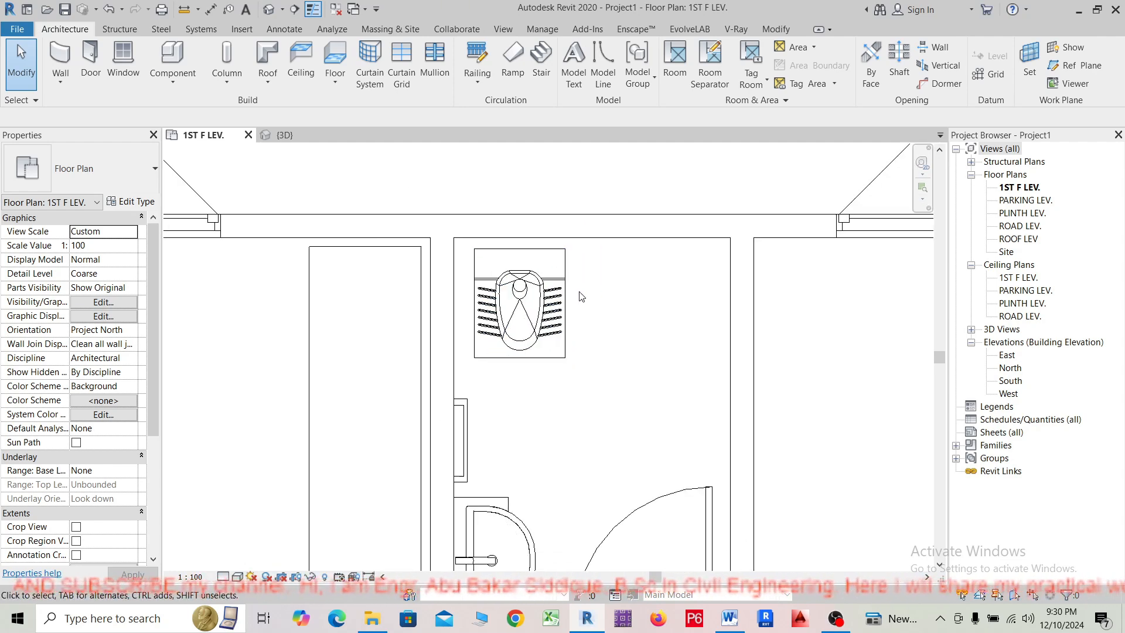
{"action": "scroll", "coordinate": [580, 296], "scroll_direction": "down", "scroll_amount": 4}
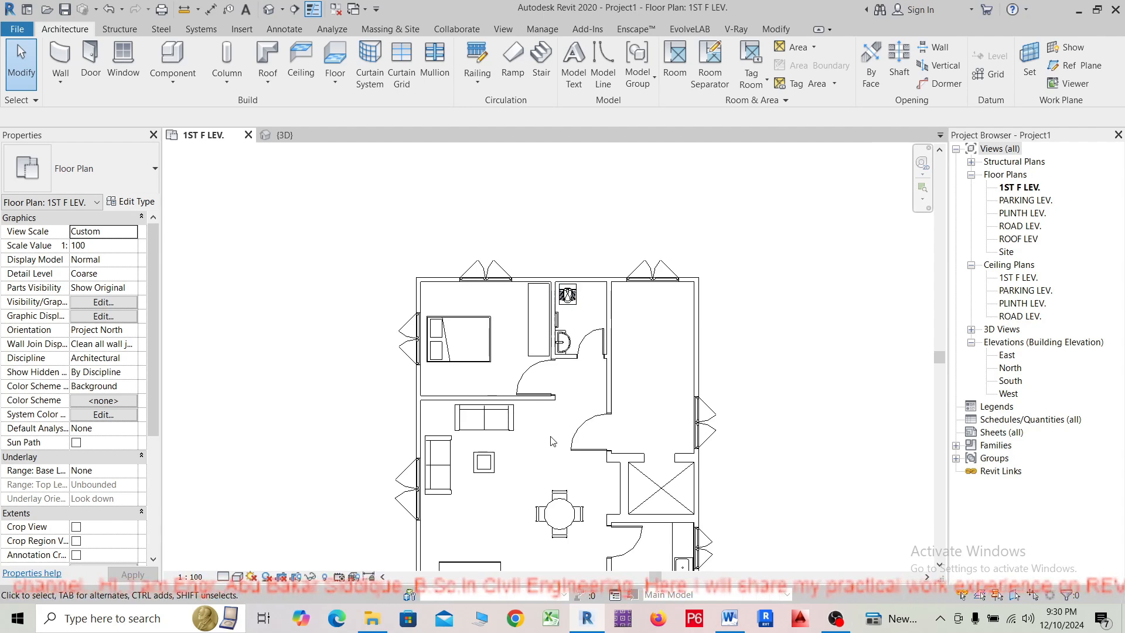
Inspect the toilet, basin and door of the bathroom below the living room, and review the complete floor layout.
{"action": "scroll", "coordinate": [571, 361], "scroll_direction": "up", "scroll_amount": 2}
{"action": "middle_click_drag", "start_coordinate": [582, 384], "coordinate": [582, 282]}
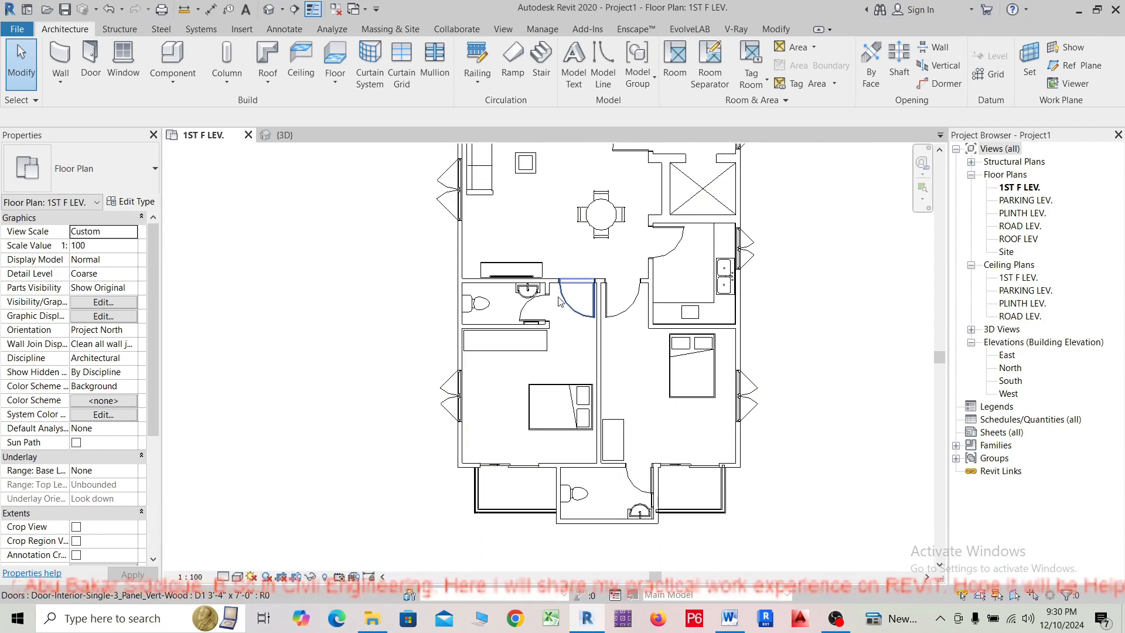
{"action": "scroll", "coordinate": [428, 298], "scroll_direction": "up", "scroll_amount": 3}
{"action": "scroll", "coordinate": [428, 297], "scroll_direction": "up", "scroll_amount": 2}
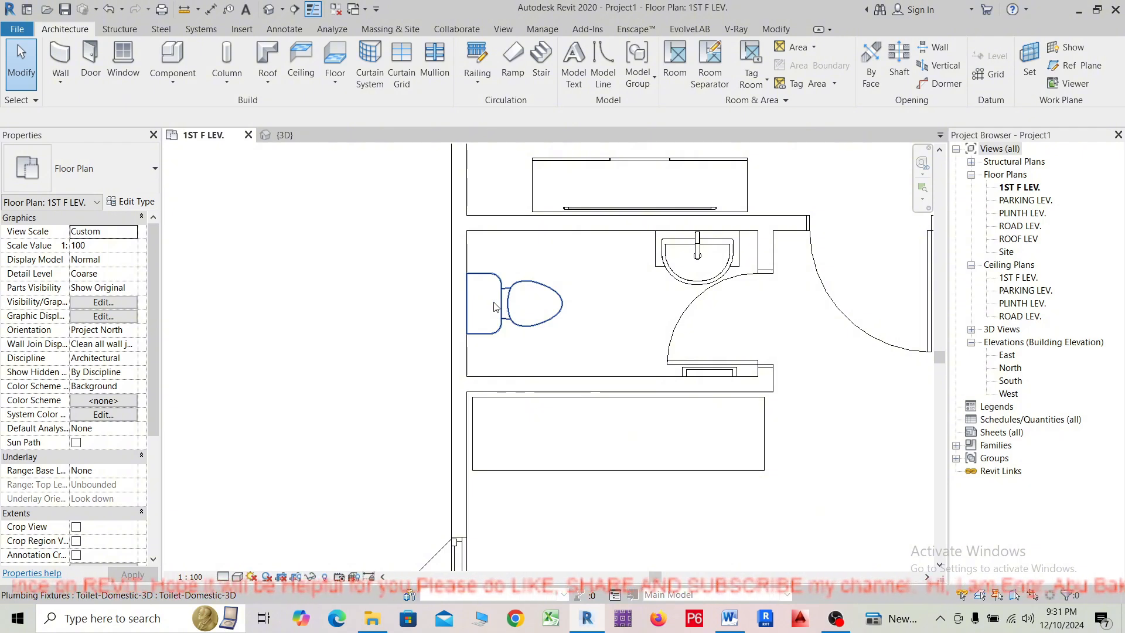
{"action": "scroll", "coordinate": [523, 334], "scroll_direction": "down", "scroll_amount": 2}
{"action": "scroll", "coordinate": [524, 338], "scroll_direction": "down", "scroll_amount": 3}
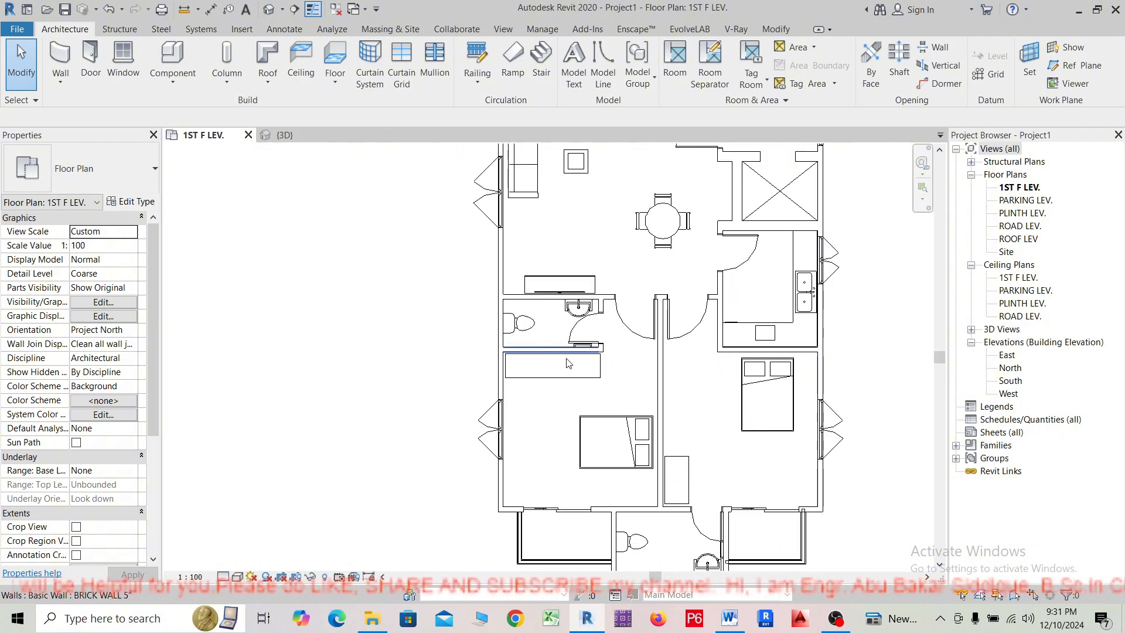
{"action": "middle_click_drag", "start_coordinate": [586, 363], "coordinate": [534, 439]}
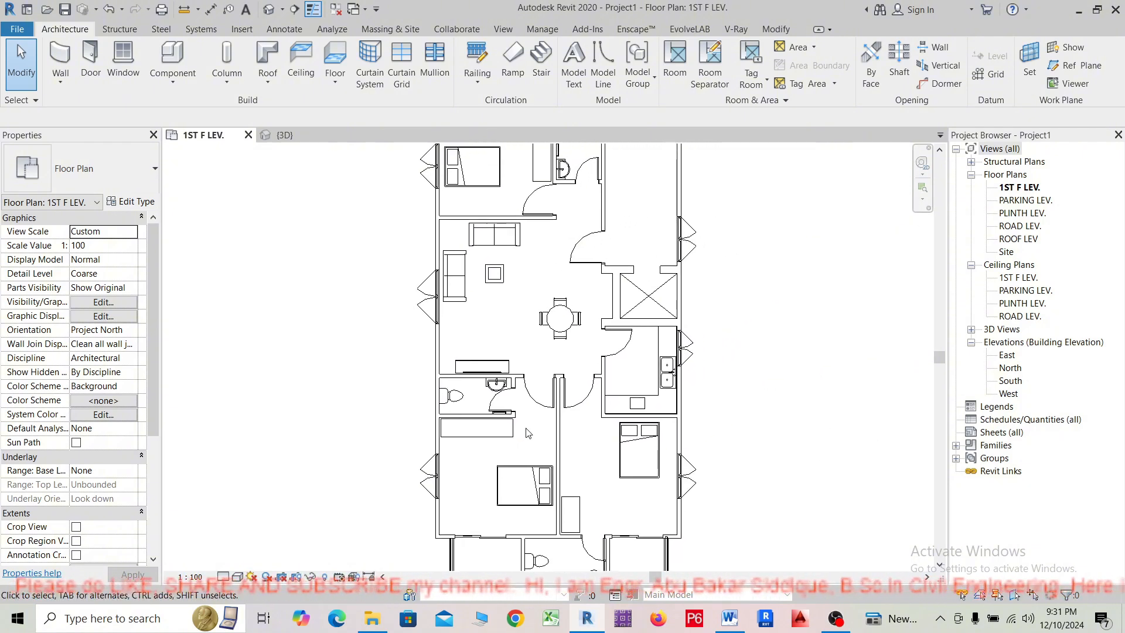
{"action": "scroll", "coordinate": [446, 377], "scroll_direction": "down", "scroll_amount": 2}
{"action": "scroll", "coordinate": [445, 377], "scroll_direction": "up", "scroll_amount": 2}
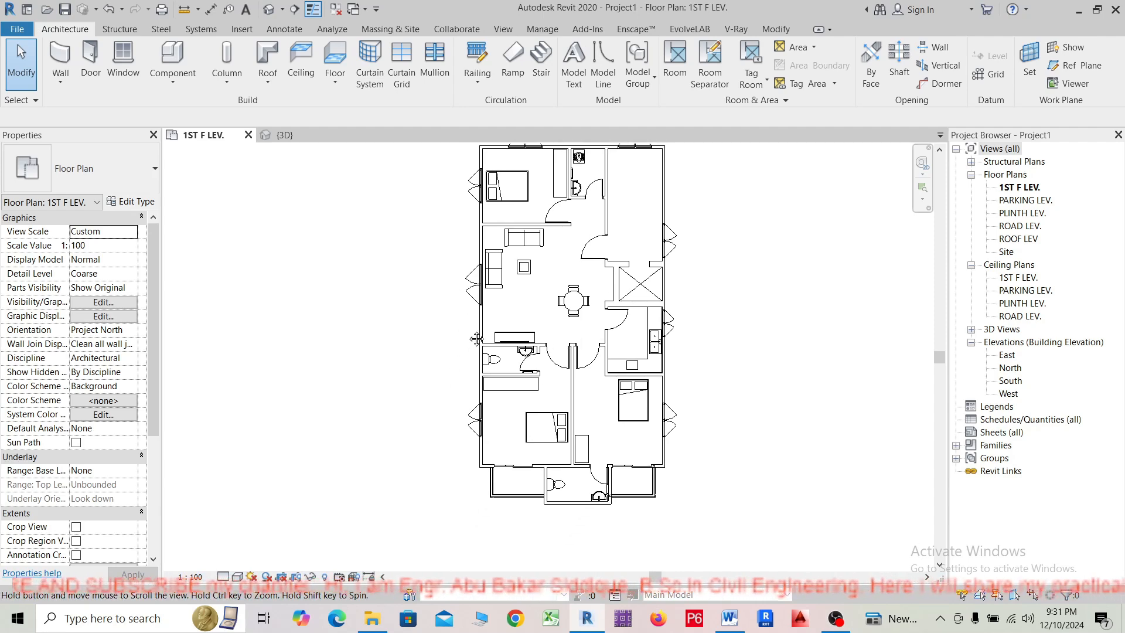
{"action": "scroll", "coordinate": [442, 388], "scroll_direction": "down", "scroll_amount": 3}
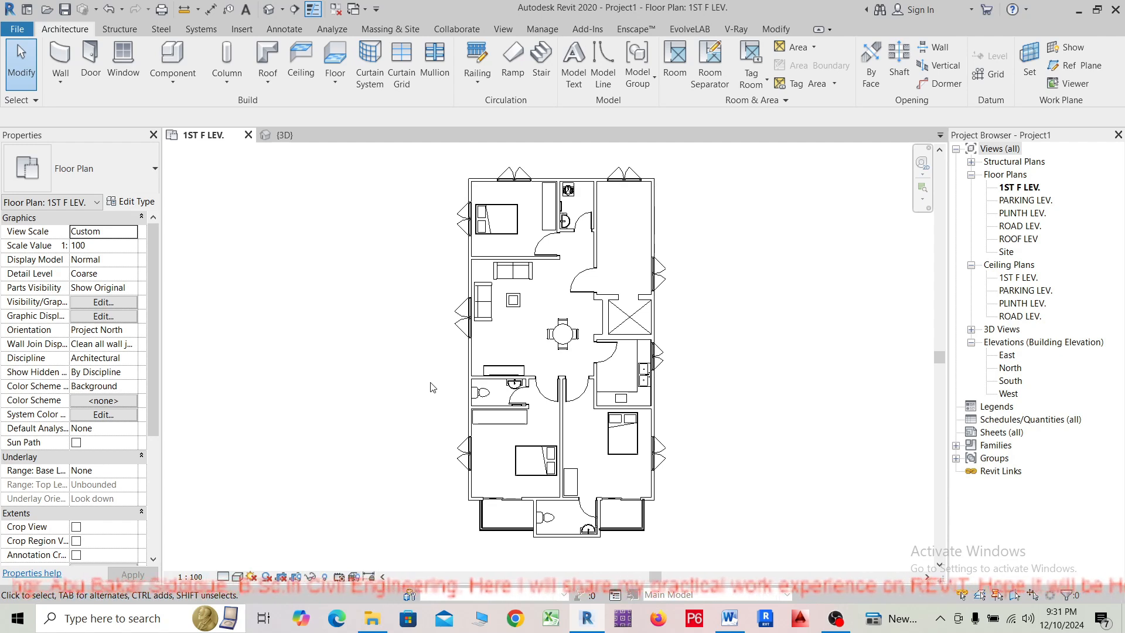
{"action": "middle_click_drag", "start_coordinate": [436, 368], "coordinate": [400, 379]}
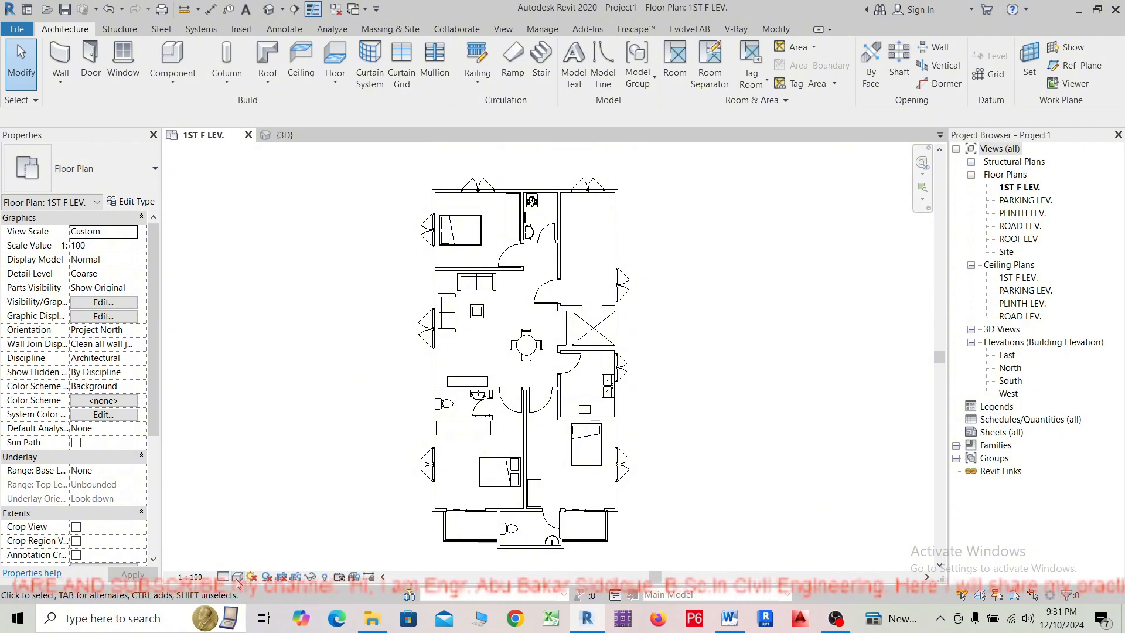
Open the {3D} view and examine the building's walls, doors, windows and interior furniture.
{"action": "left_click", "coordinate": [286, 135]}
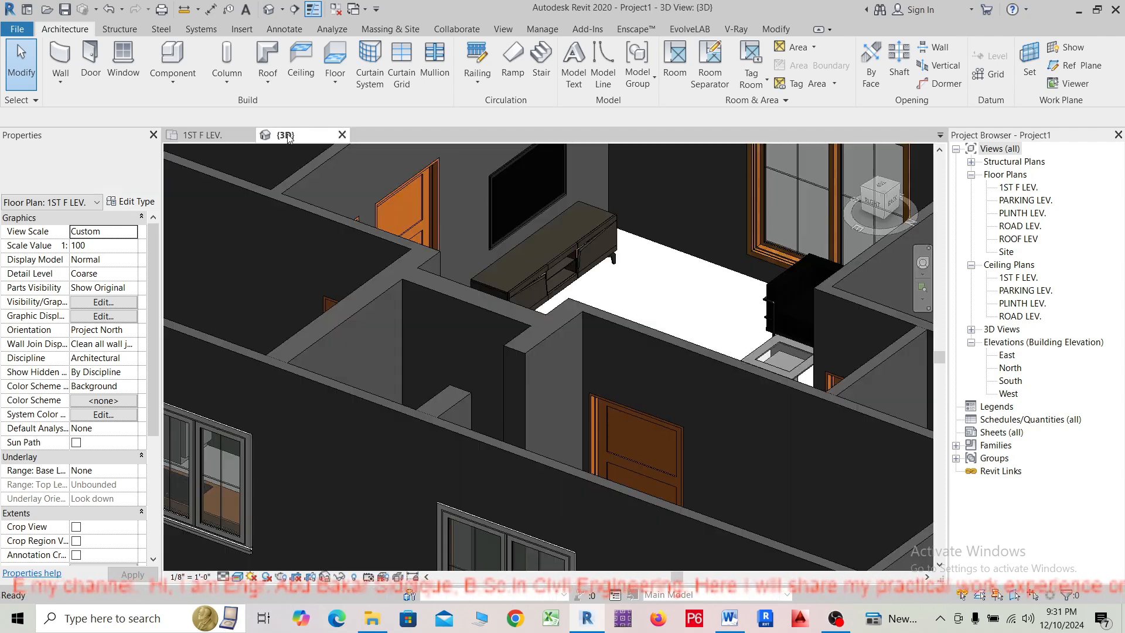
{"action": "scroll", "coordinate": [575, 441], "scroll_direction": "down", "scroll_amount": 8}
{"action": "scroll", "coordinate": [367, 473], "scroll_direction": "up", "scroll_amount": 5}
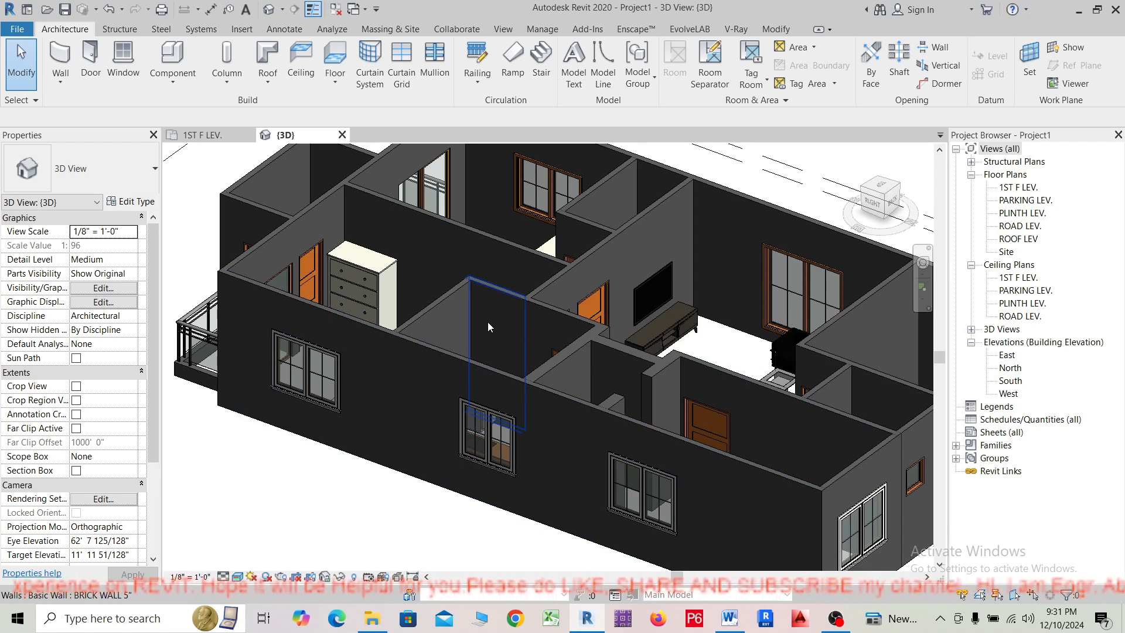
{"action": "scroll", "coordinate": [378, 411], "scroll_direction": "down", "scroll_amount": 3}
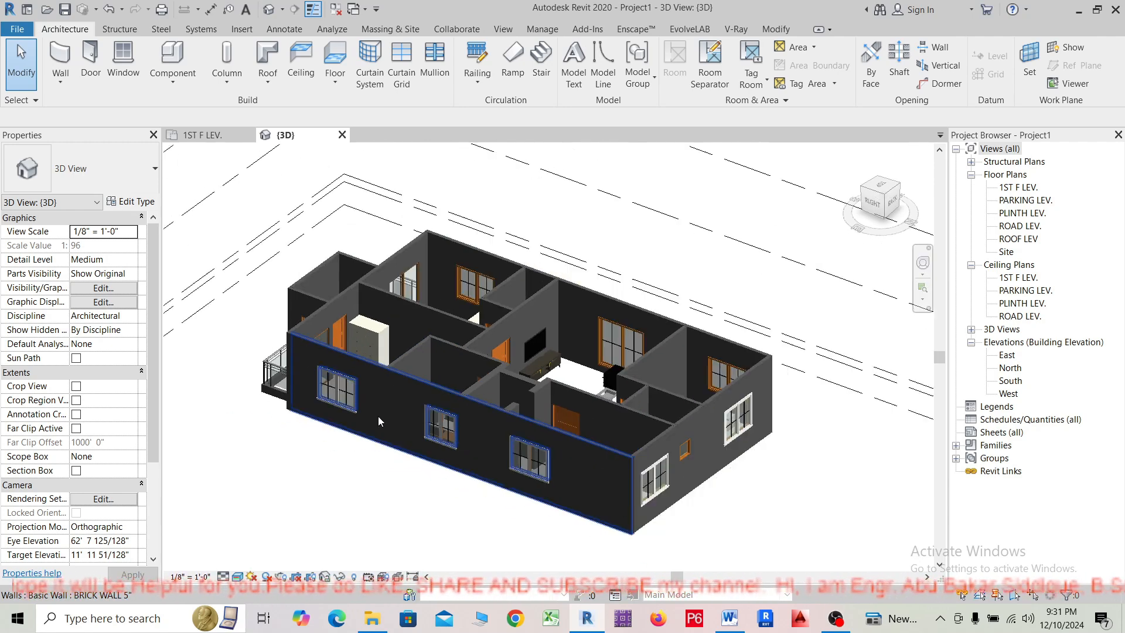
{"action": "scroll", "coordinate": [689, 416], "scroll_direction": "up", "scroll_amount": 2}
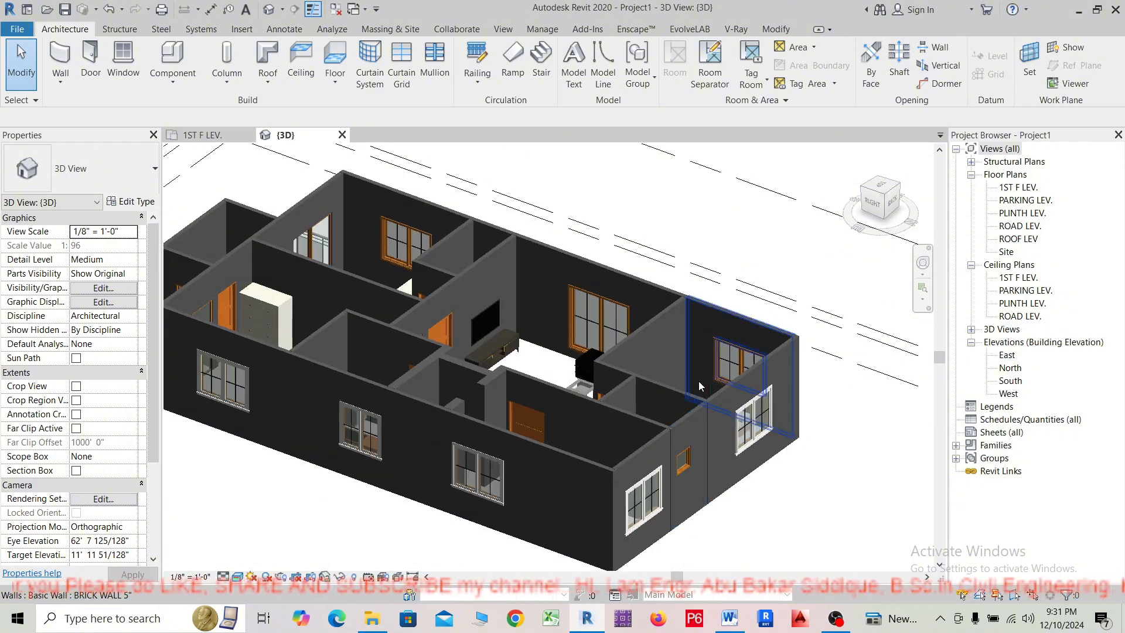
{"action": "scroll", "coordinate": [463, 262], "scroll_direction": "up", "scroll_amount": 4}
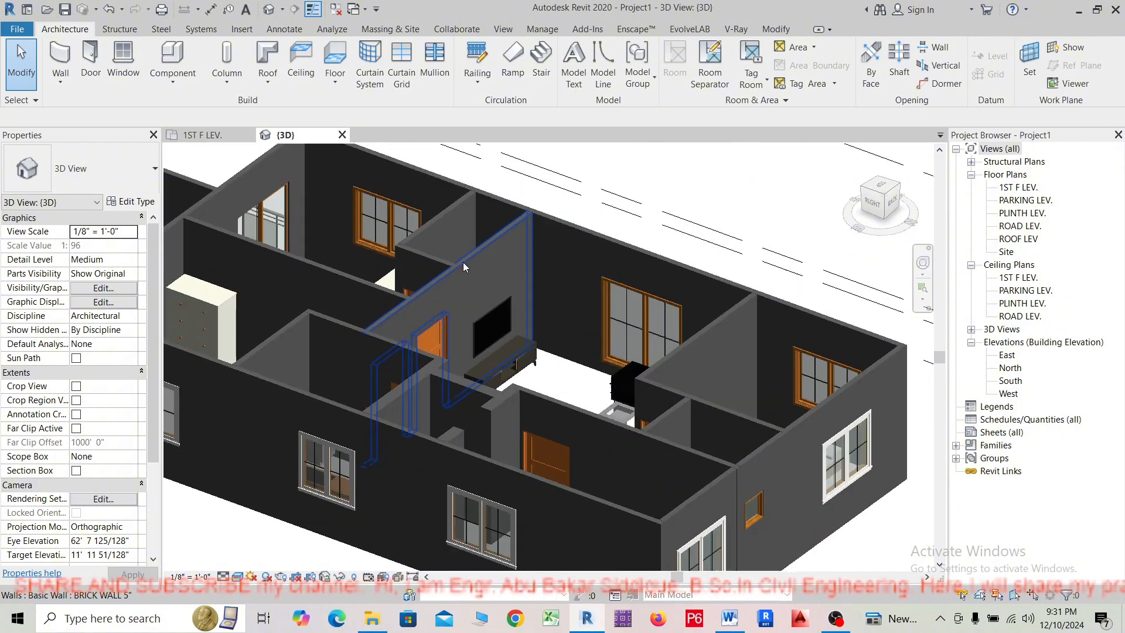
{"action": "scroll", "coordinate": [497, 308], "scroll_direction": "down", "scroll_amount": 5}
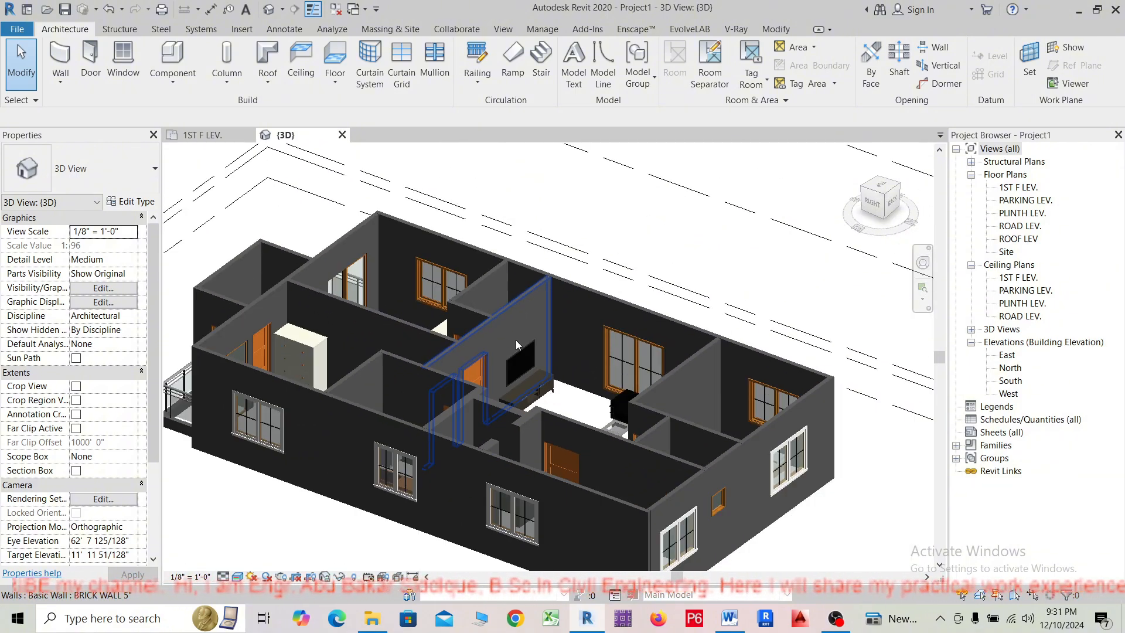
{"action": "middle_click_drag", "start_coordinate": [290, 521], "coordinate": [293, 415]}
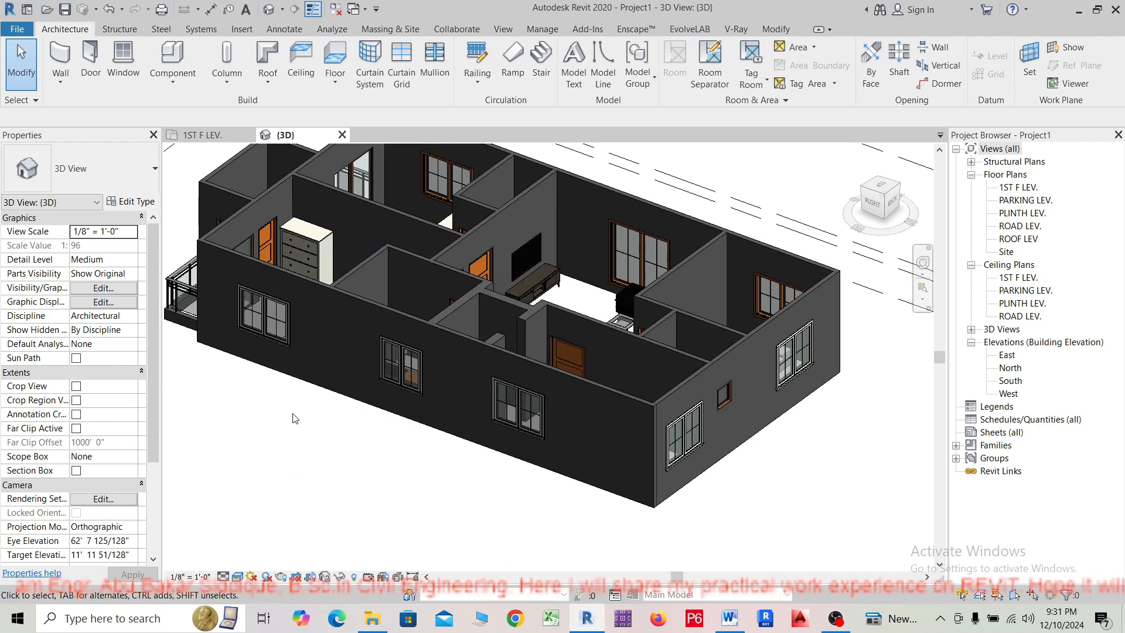
Set the 3D view's visual style to Wireframe and inspect the living room's double casement window up close.
{"action": "left_click", "coordinate": [238, 578]}
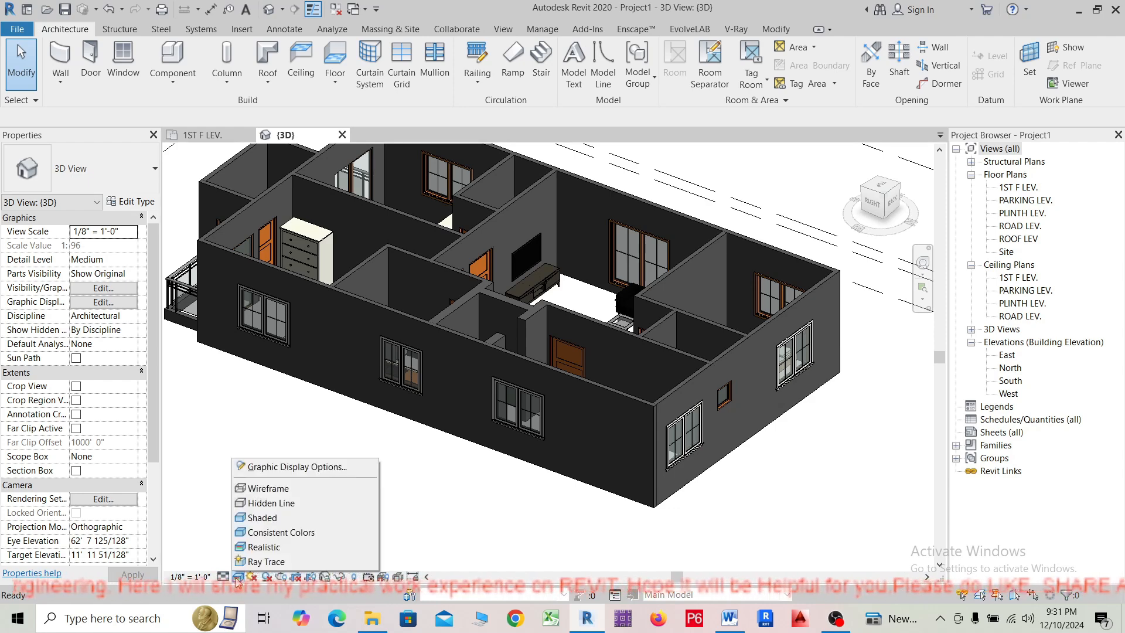
{"action": "left_click", "coordinate": [264, 489]}
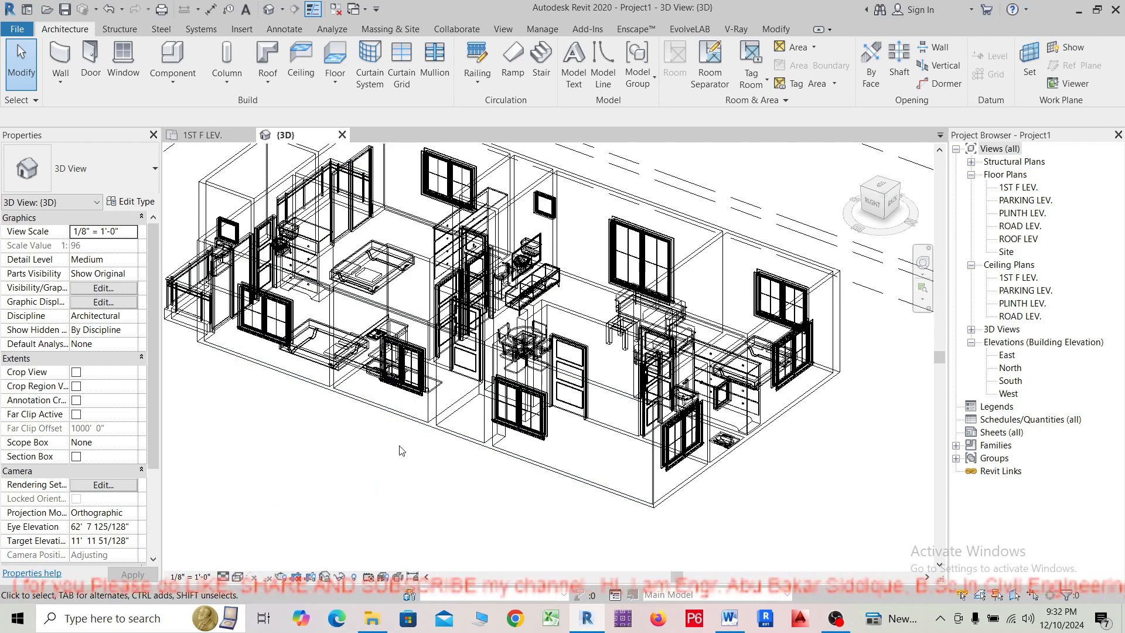
{"action": "middle_click_drag", "start_coordinate": [352, 449], "coordinate": [387, 482]}
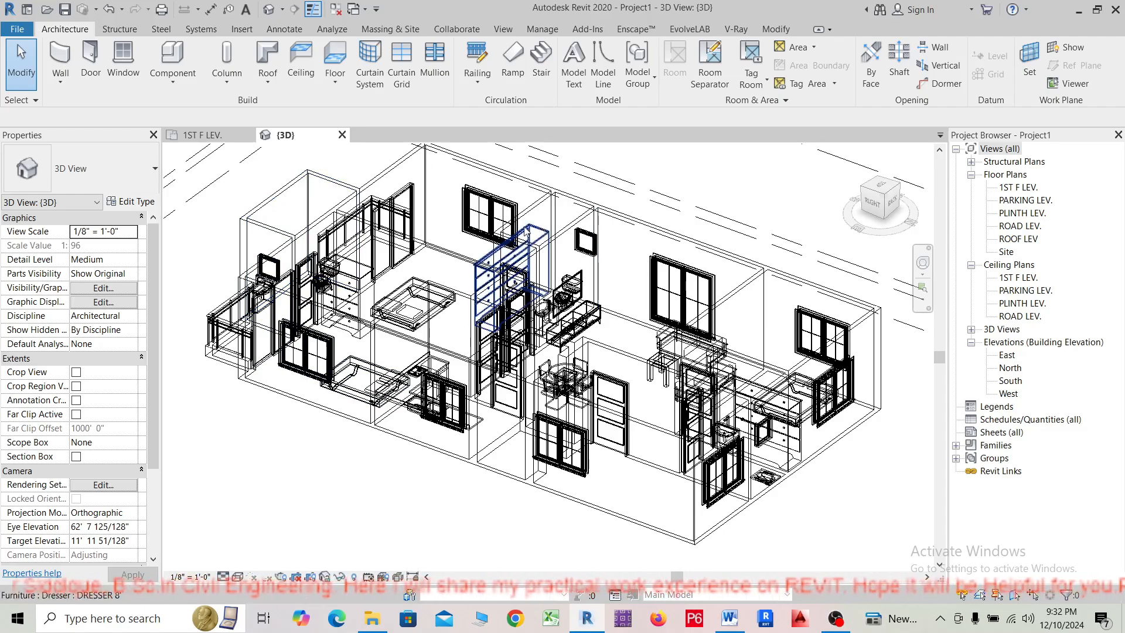
{"action": "scroll", "coordinate": [580, 258], "scroll_direction": "up", "scroll_amount": 5}
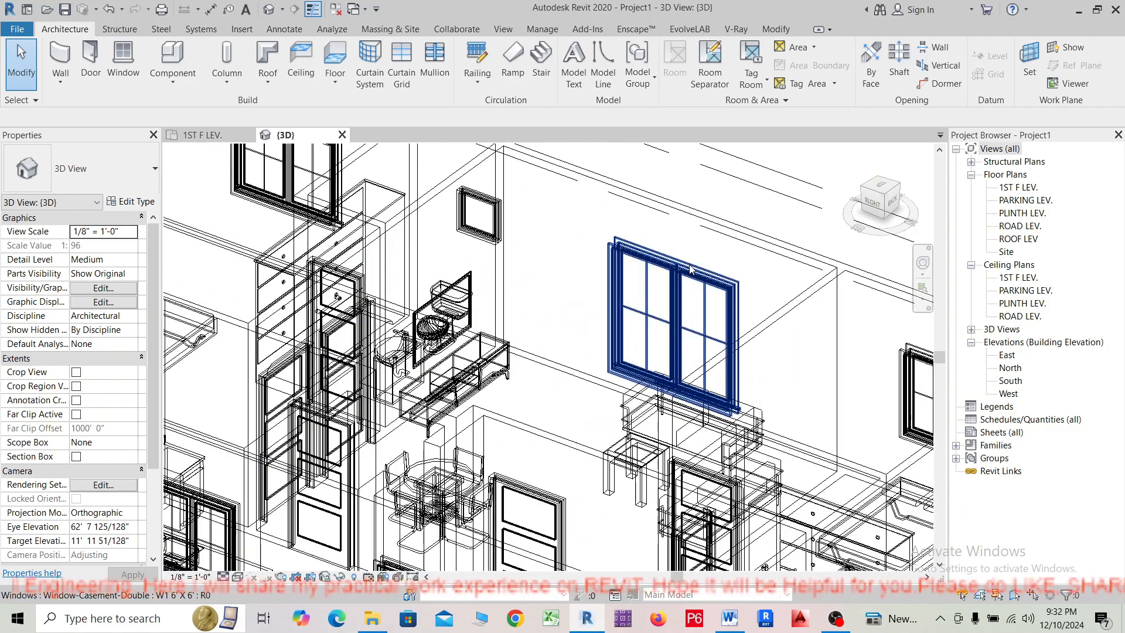
{"action": "scroll", "coordinate": [576, 259], "scroll_direction": "up", "scroll_amount": 5}
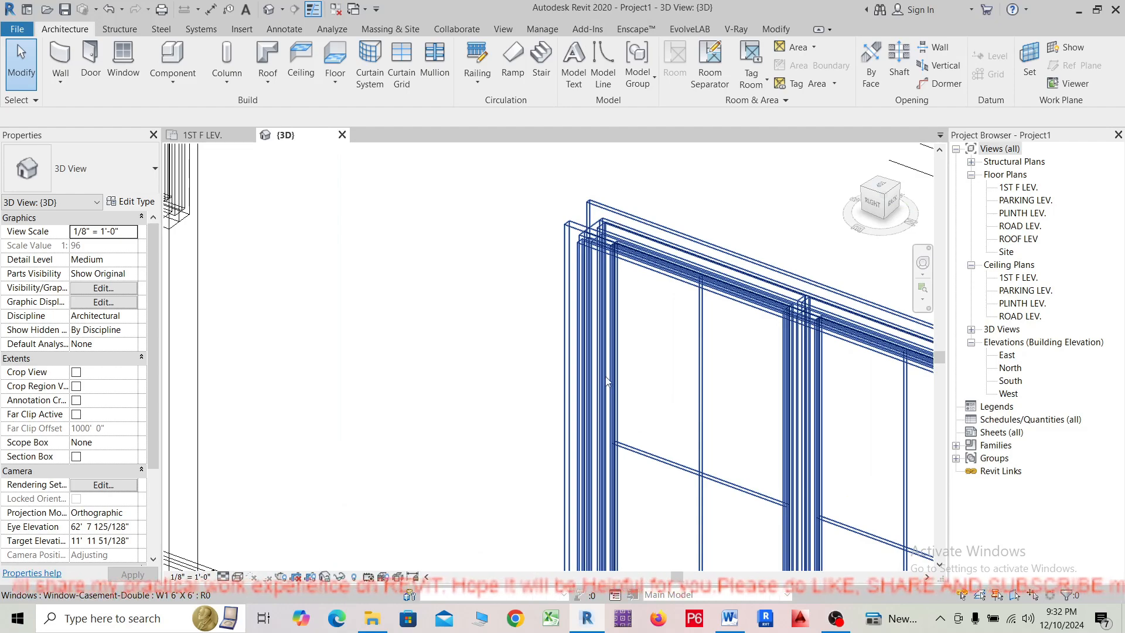
{"action": "scroll", "coordinate": [606, 381], "scroll_direction": "down", "scroll_amount": 2}
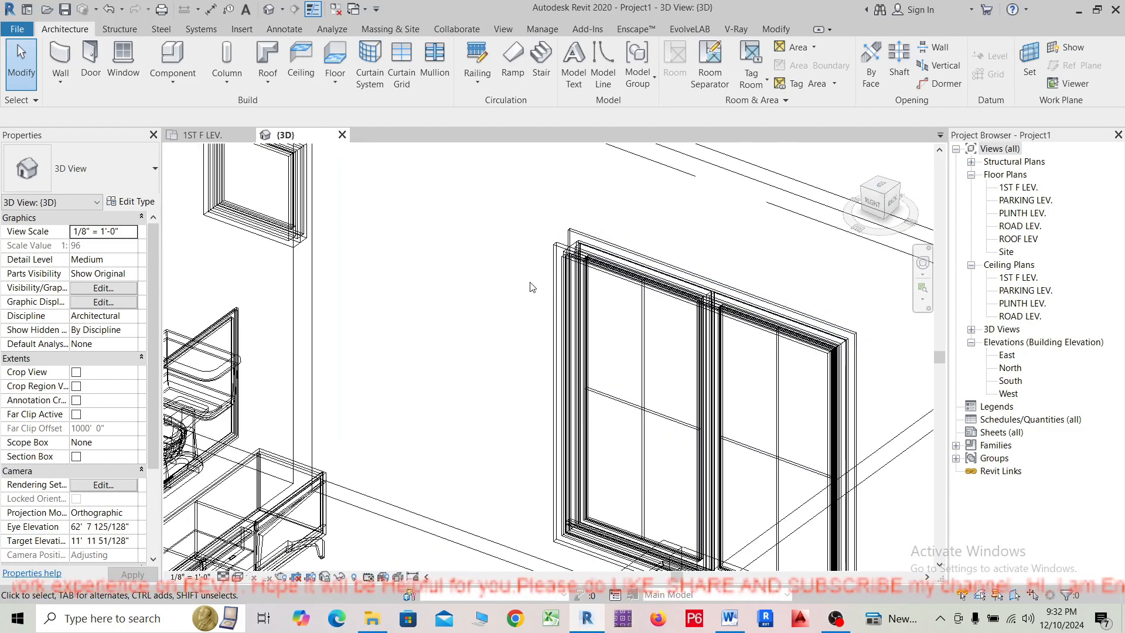
{"action": "scroll", "coordinate": [532, 287], "scroll_direction": "down", "scroll_amount": 4}
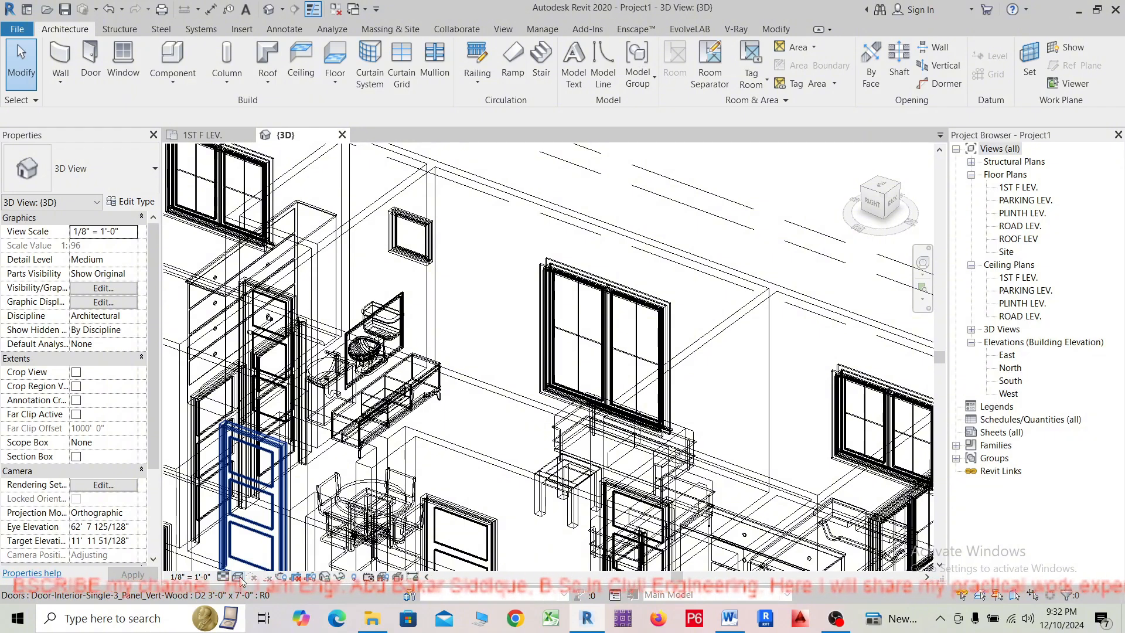
Set the 3D view's visual style to Hidden Line and inspect the bedroom door and wardrobe area up close.
{"action": "left_click", "coordinate": [238, 577]}
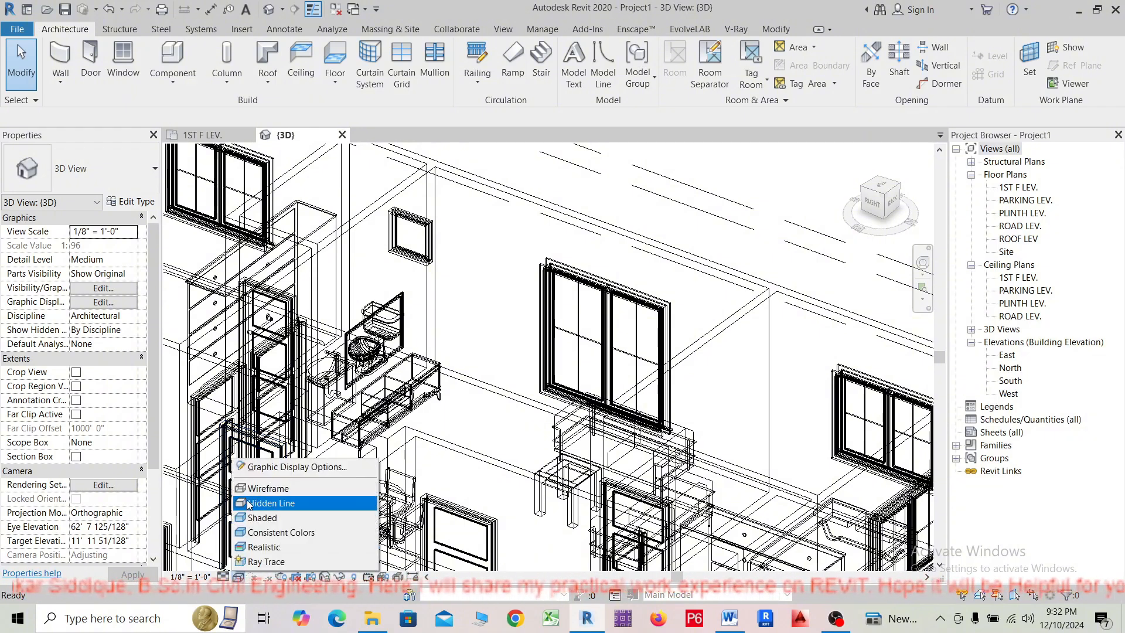
{"action": "left_click", "coordinate": [270, 503]}
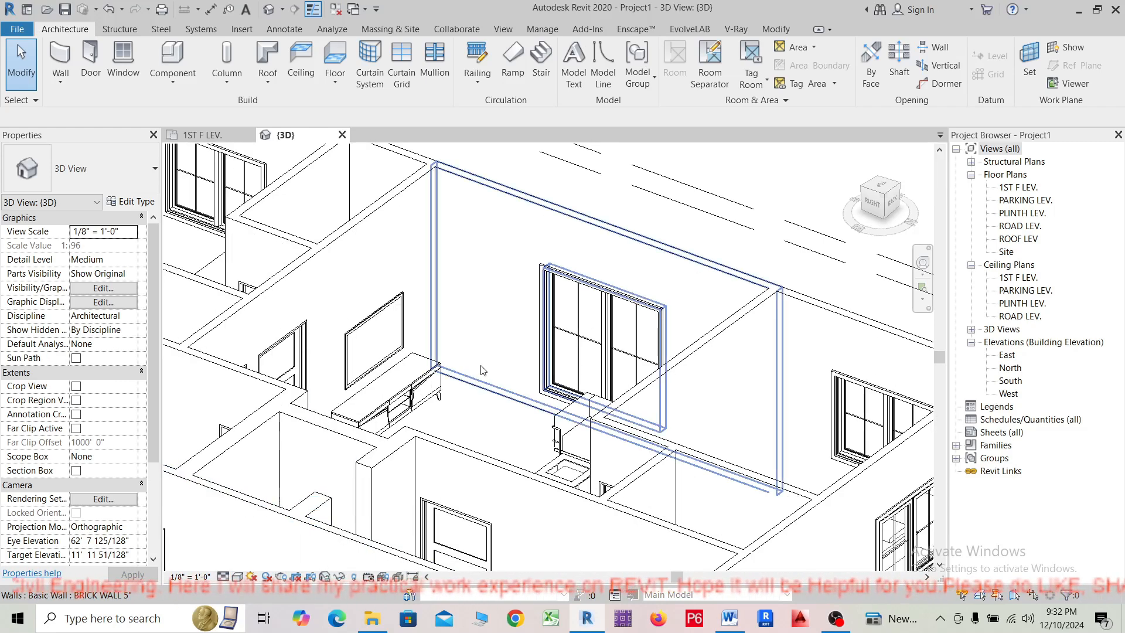
{"action": "scroll", "coordinate": [482, 370], "scroll_direction": "down", "scroll_amount": 6}
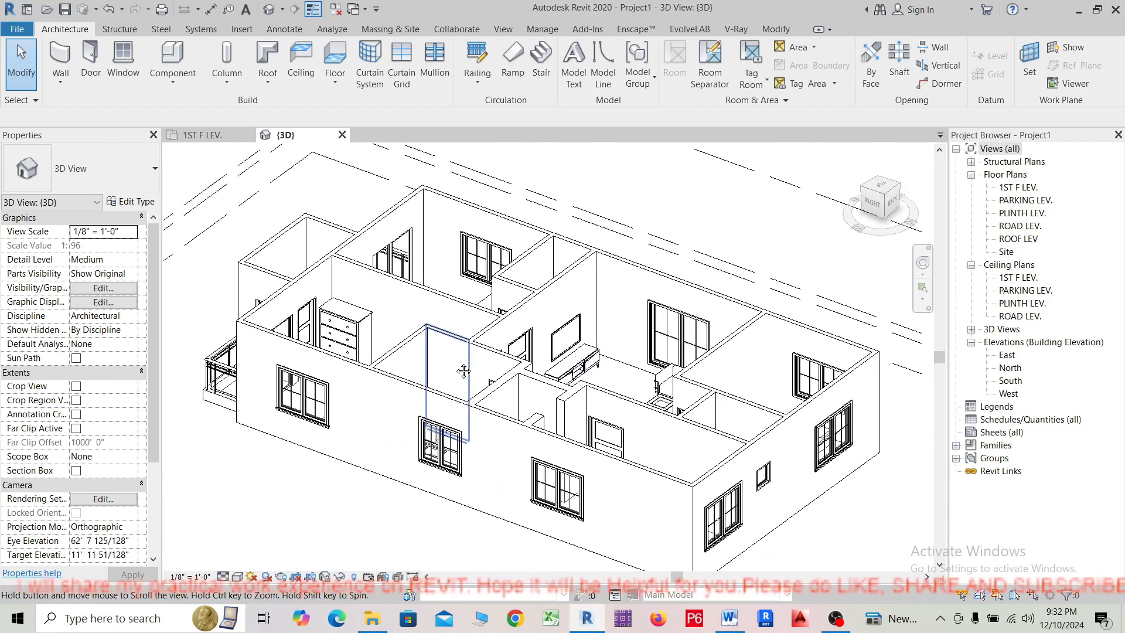
{"action": "scroll", "coordinate": [463, 371], "scroll_direction": "up", "scroll_amount": 5}
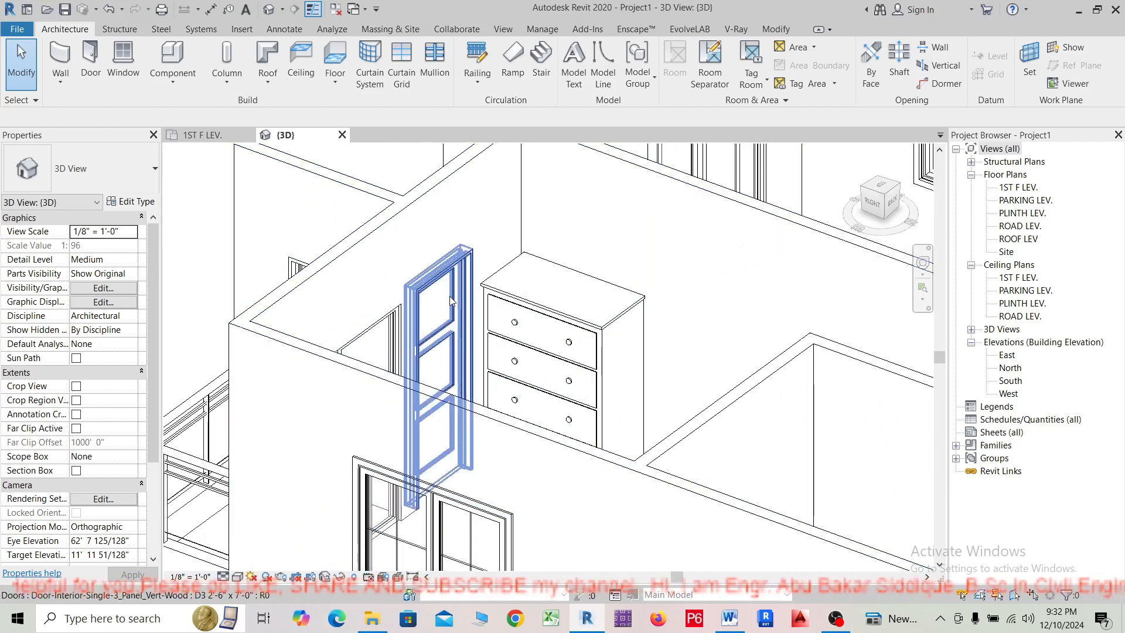
{"action": "scroll", "coordinate": [344, 300], "scroll_direction": "down", "scroll_amount": 1}
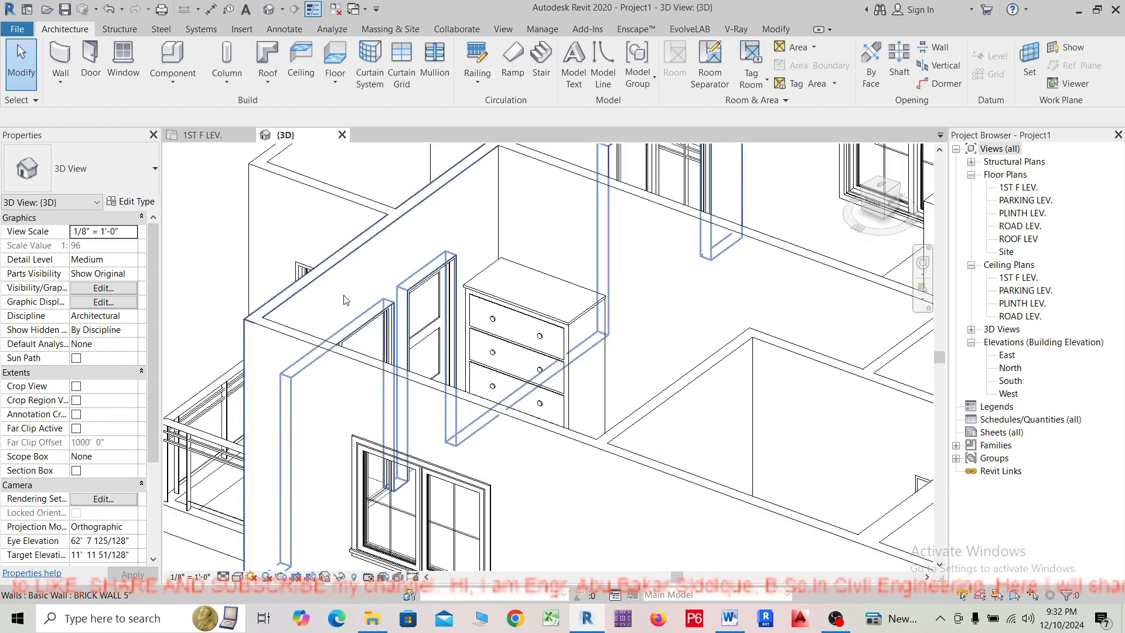
{"action": "scroll", "coordinate": [344, 300], "scroll_direction": "down", "scroll_amount": 3}
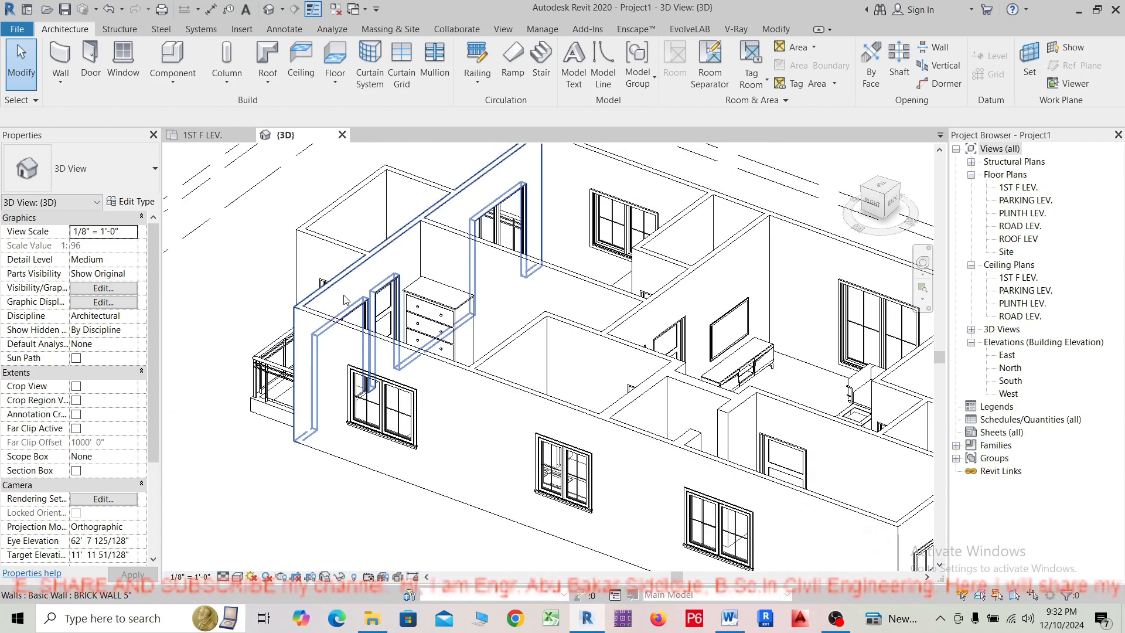
Set the 3D view's visual style to Shaded and review the whole building.
{"action": "left_click", "coordinate": [238, 578]}
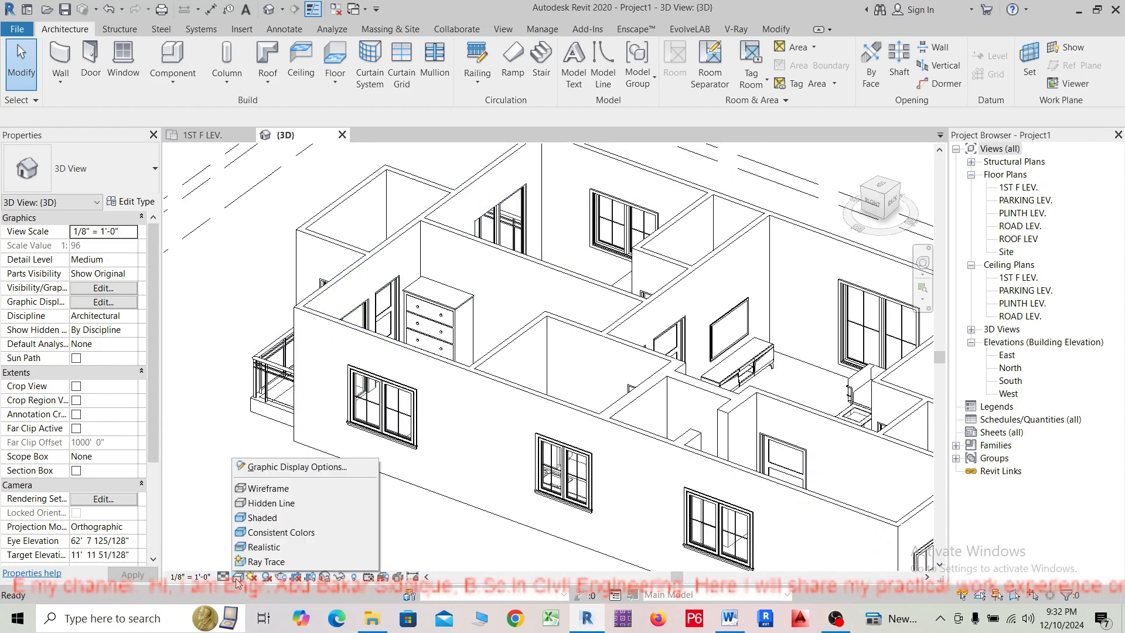
{"action": "left_click", "coordinate": [251, 518]}
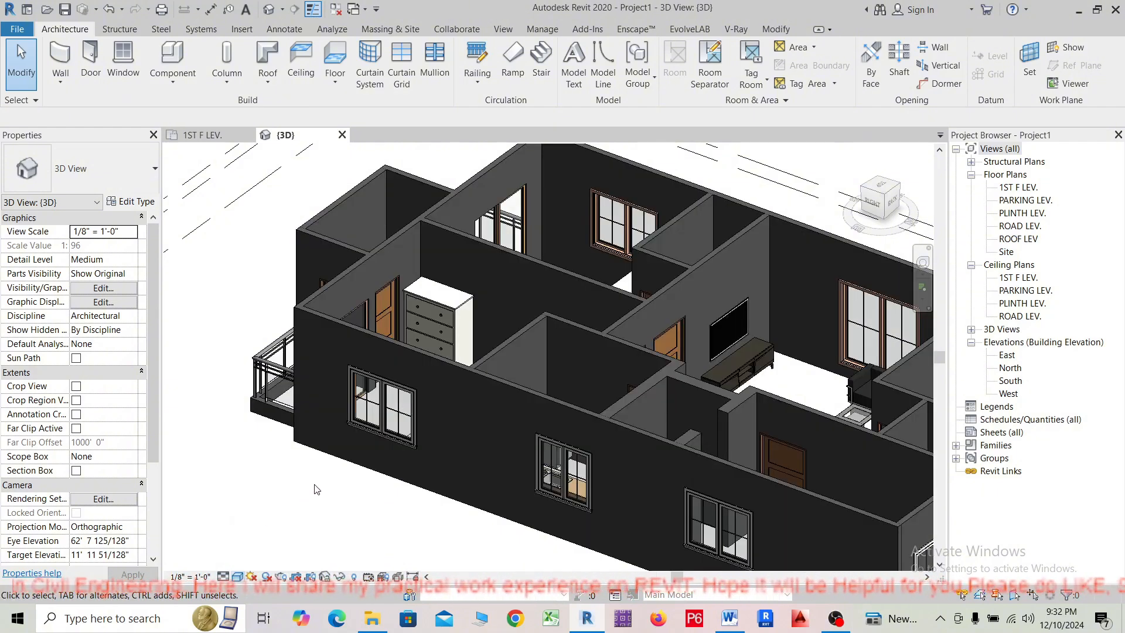
{"action": "middle_click_drag", "start_coordinate": [354, 492], "coordinate": [323, 455]}
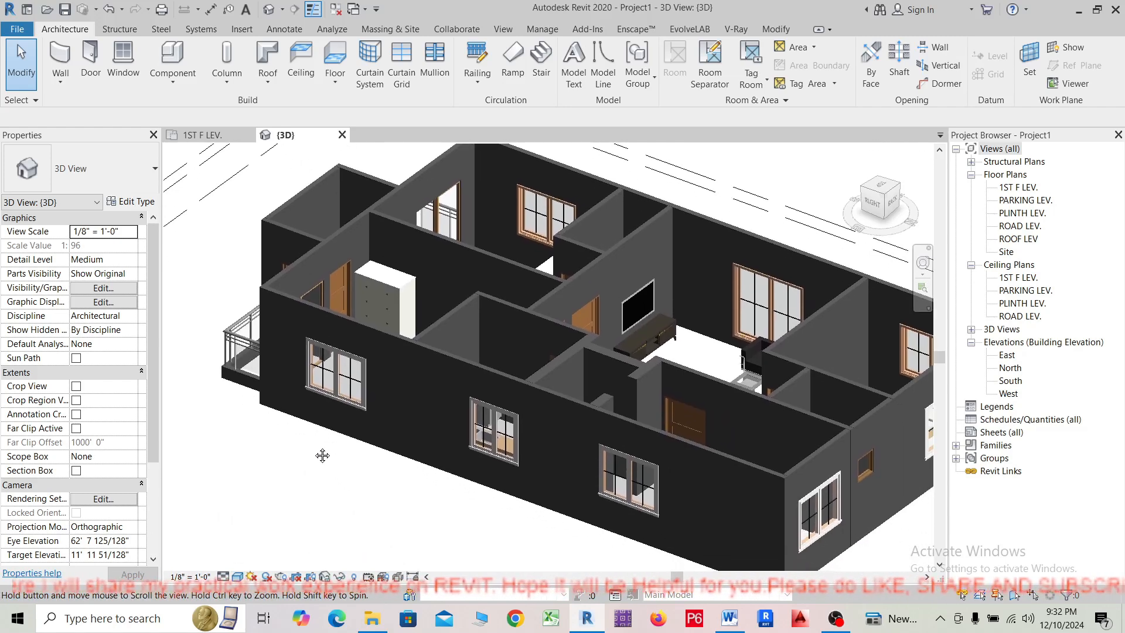
Set the 3D view's visual style to Consistent Colors and review the whole building.
{"action": "left_click", "coordinate": [238, 576]}
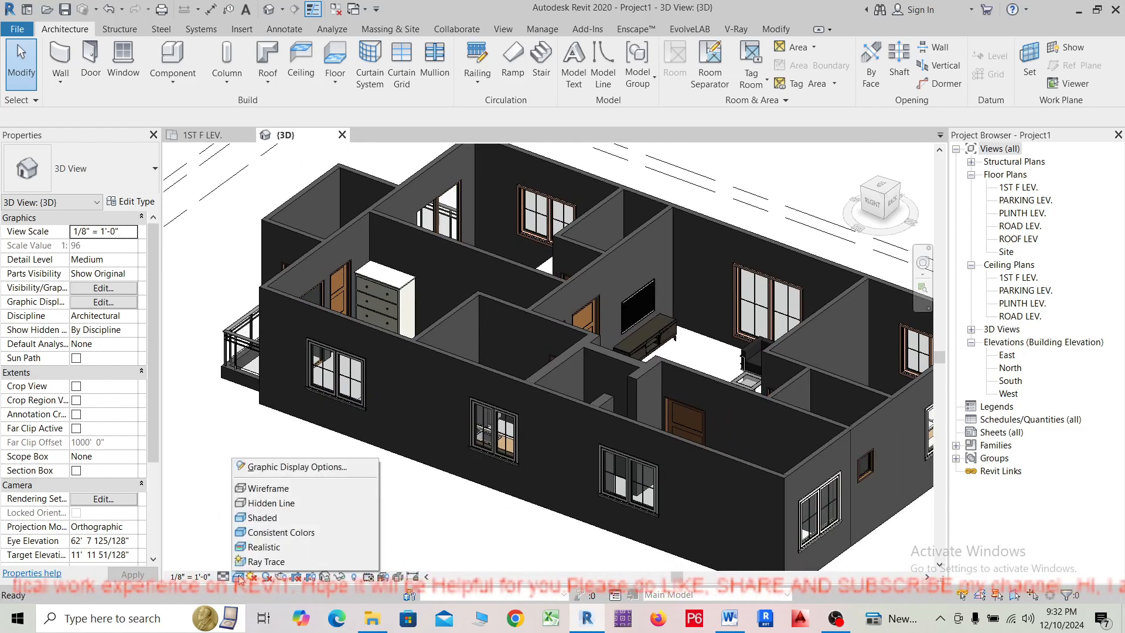
{"action": "left_click", "coordinate": [259, 533]}
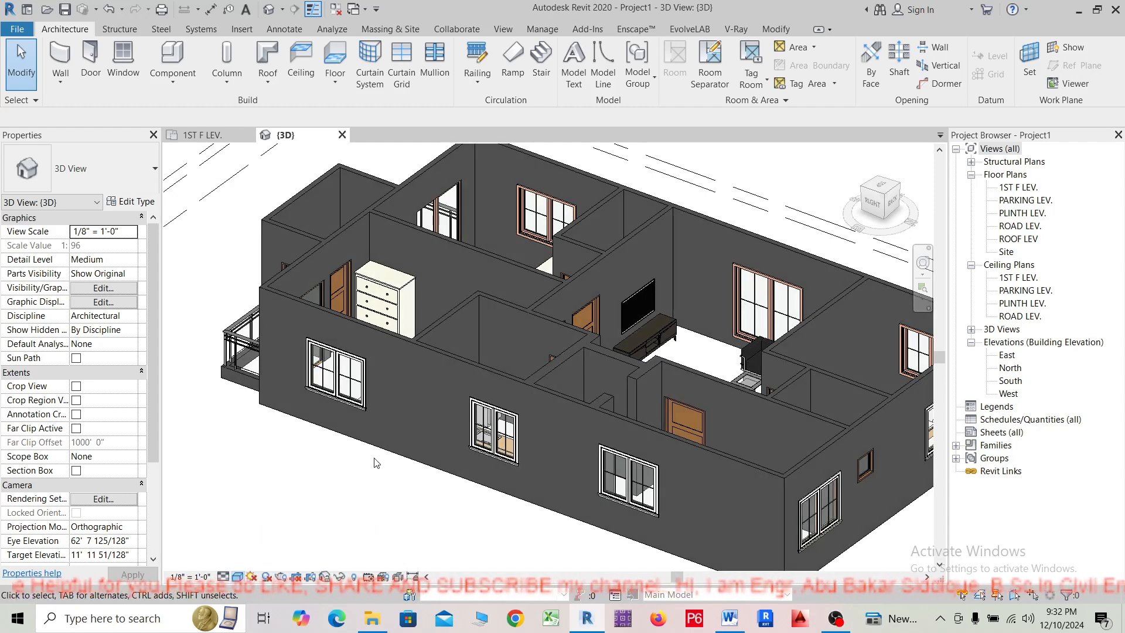
{"action": "scroll", "coordinate": [376, 463], "scroll_direction": "down", "scroll_amount": 2}
{"action": "middle_click_drag", "start_coordinate": [402, 484], "coordinate": [344, 491]}
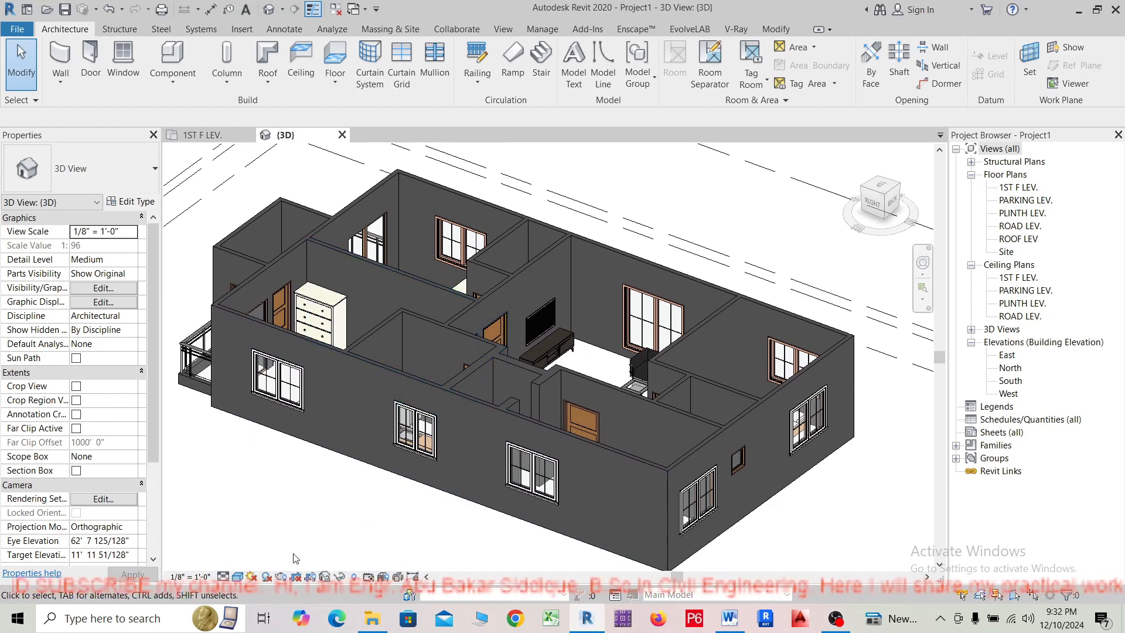
Set the 3D view's visual style to Realistic and examine the walls, windows and furniture.
{"action": "left_click", "coordinate": [237, 577]}
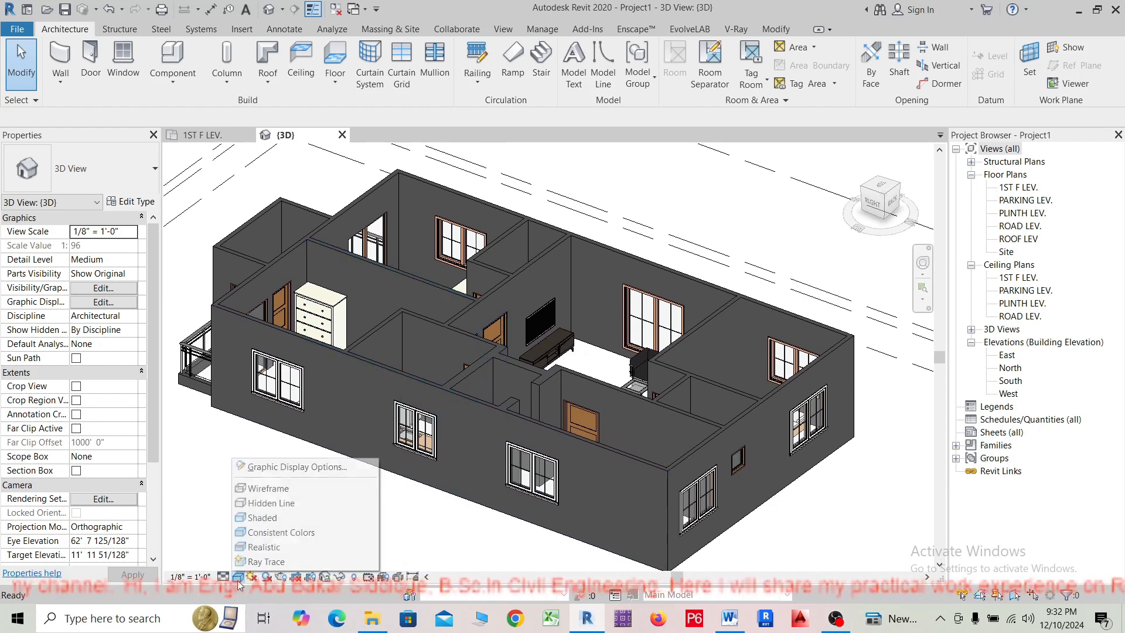
{"action": "left_click", "coordinate": [251, 548]}
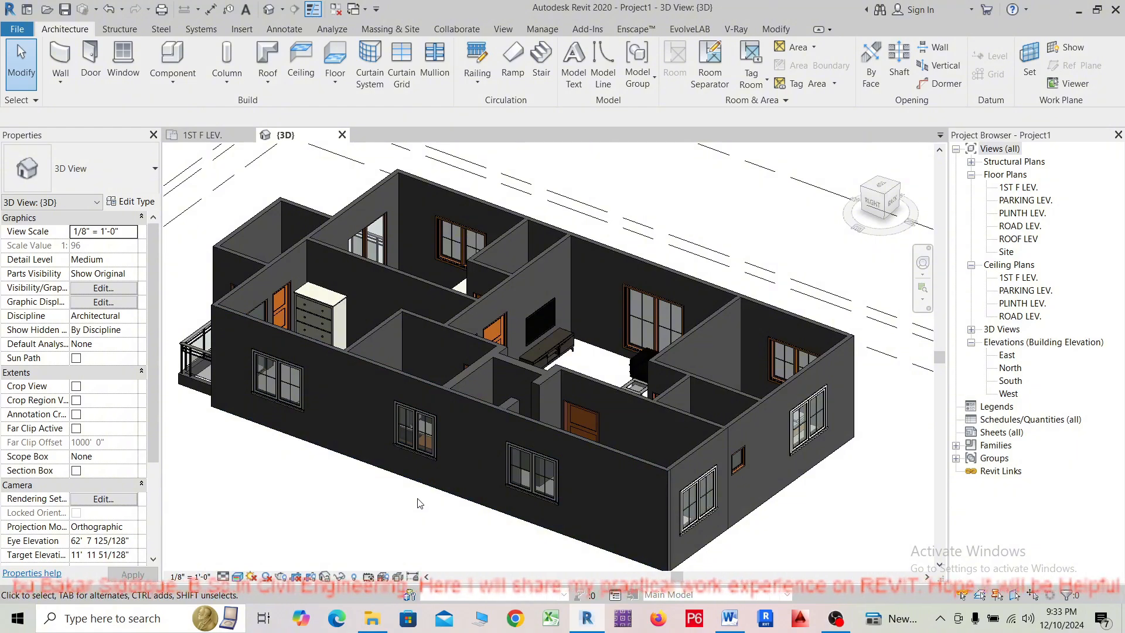
{"action": "scroll", "coordinate": [419, 503], "scroll_direction": "up", "scroll_amount": 3}
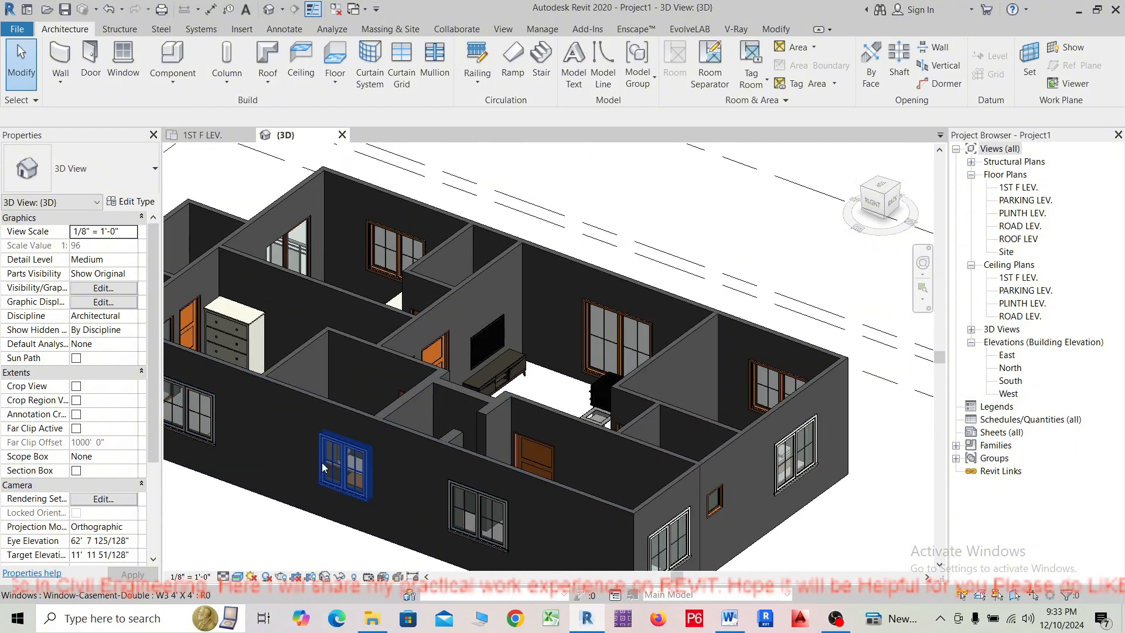
{"action": "scroll", "coordinate": [323, 467], "scroll_direction": "down", "scroll_amount": 2}
{"action": "scroll", "coordinate": [327, 469], "scroll_direction": "up", "scroll_amount": 2}
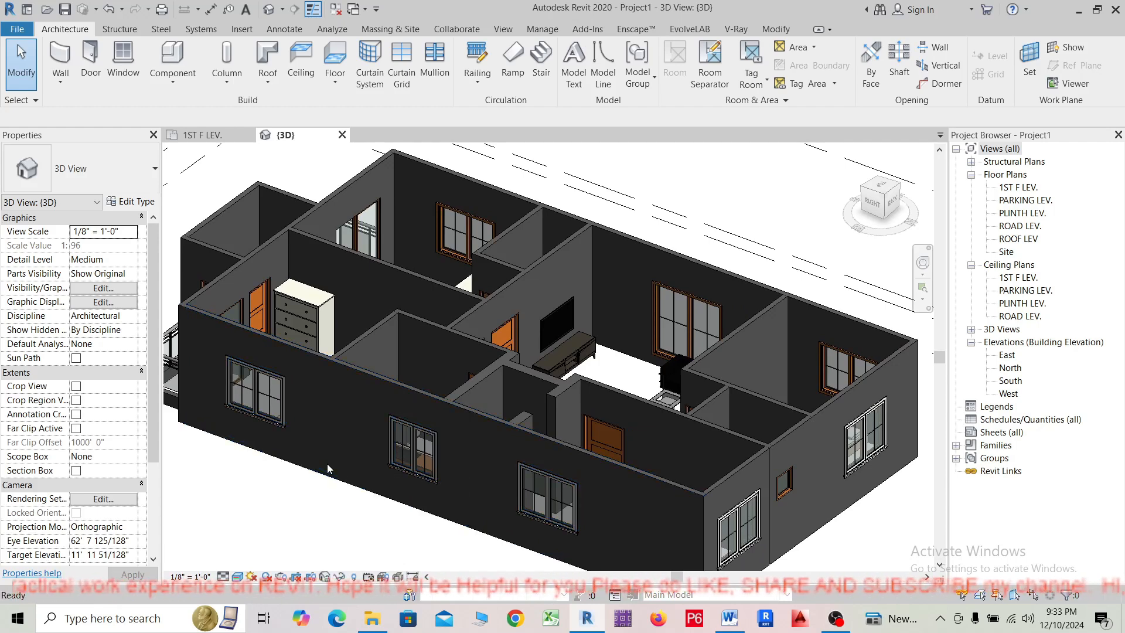
Paint the outer face of the long exterior wall with the project material Paint - Sienna.
{"action": "key", "text": "p"}
{"action": "key", "text": "t"}
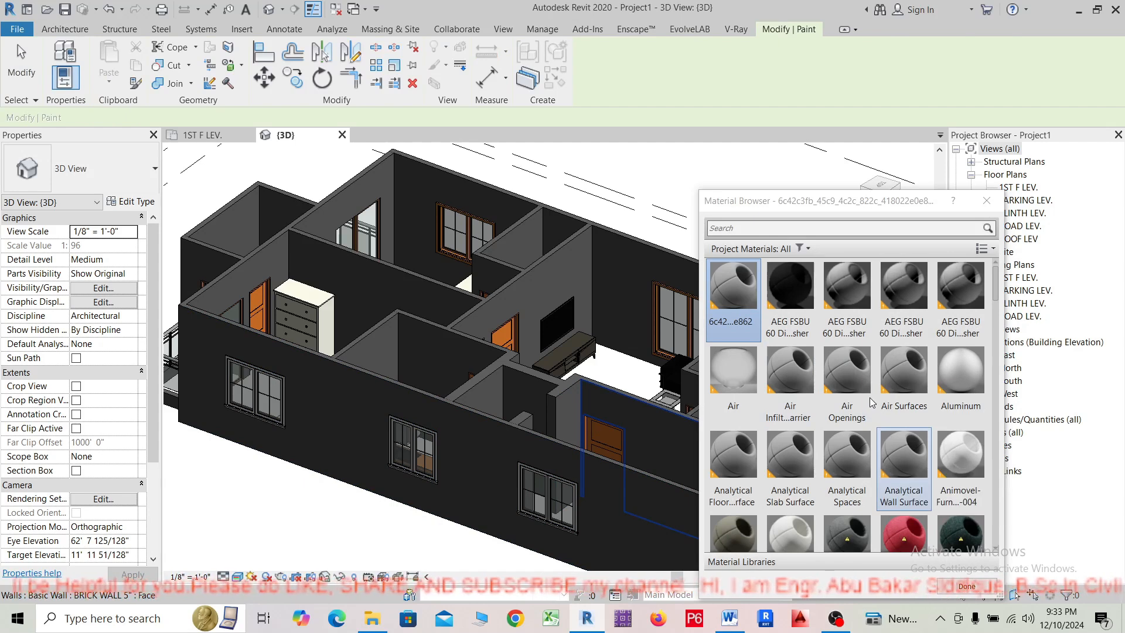
{"action": "scroll", "coordinate": [869, 354], "scroll_direction": "down", "scroll_amount": 5}
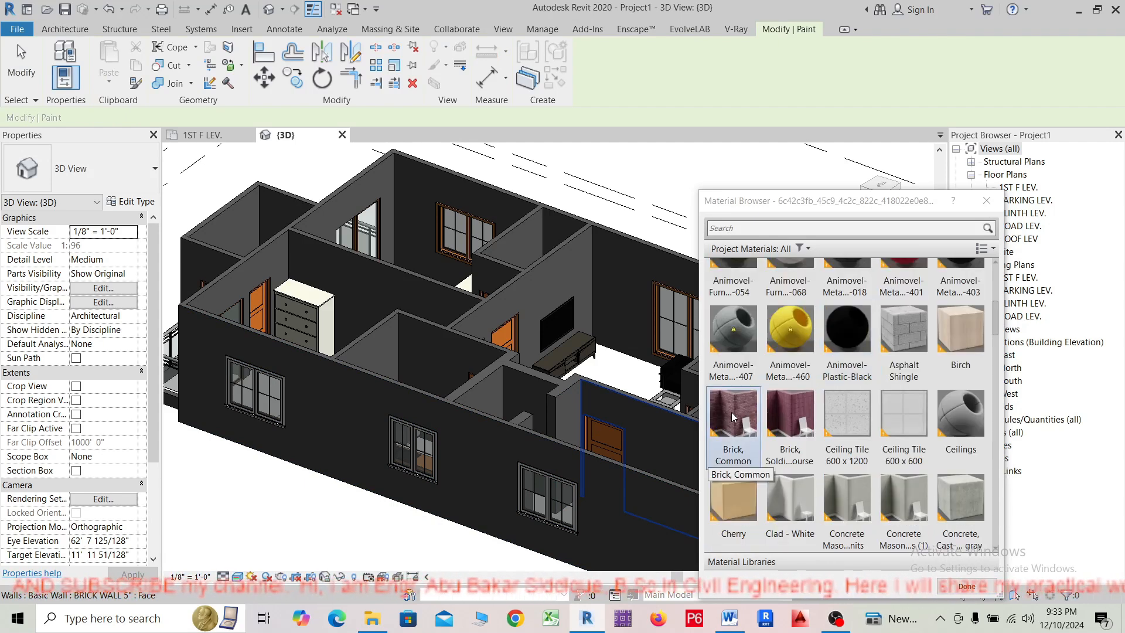
{"action": "left_click", "coordinate": [904, 331]}
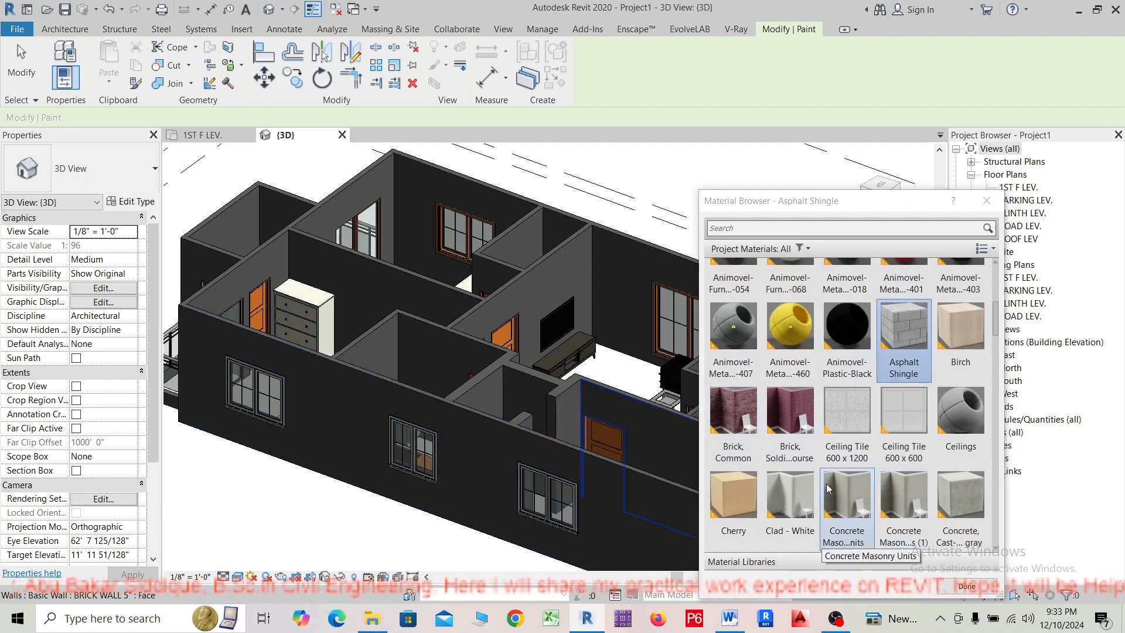
{"action": "scroll", "coordinate": [821, 489], "scroll_direction": "down", "scroll_amount": 3}
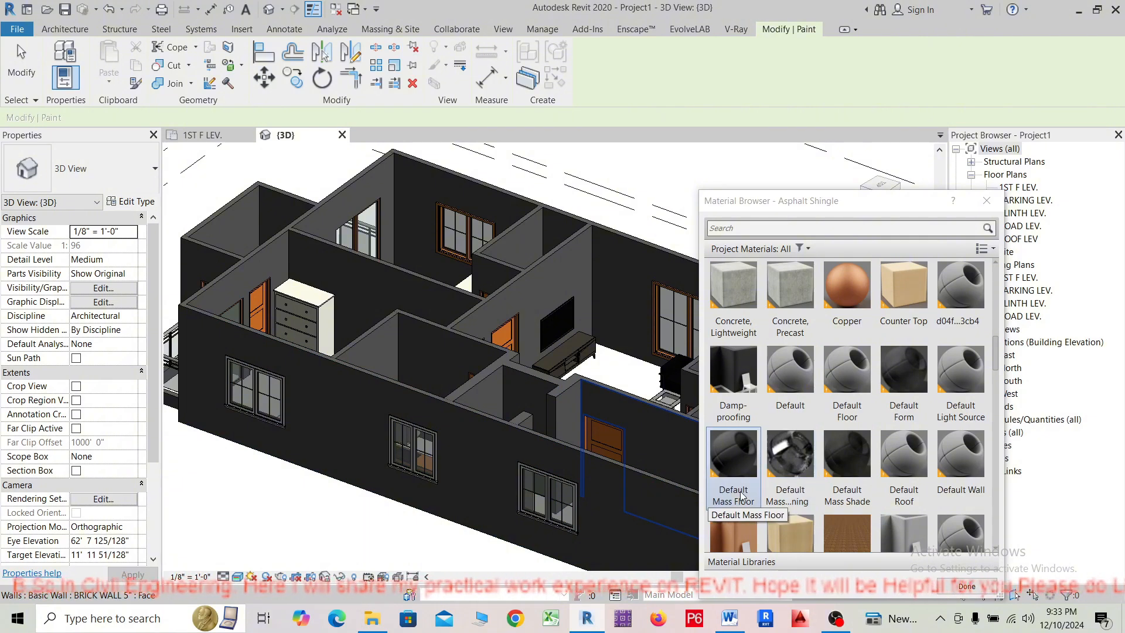
{"action": "scroll", "coordinate": [727, 536], "scroll_direction": "down", "scroll_amount": 1}
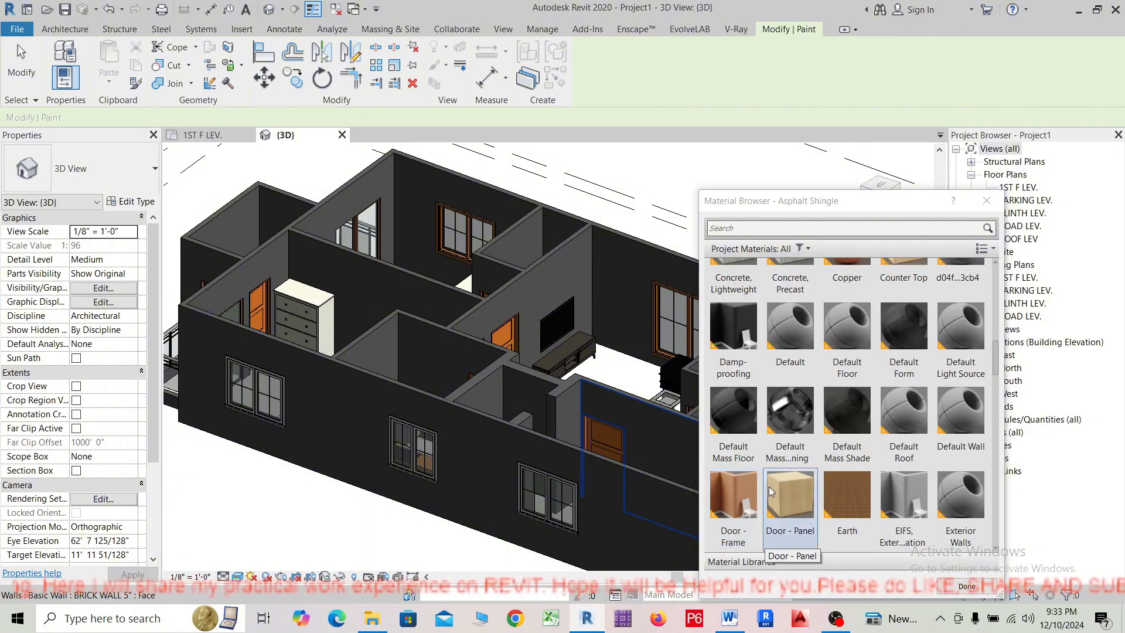
{"action": "scroll", "coordinate": [758, 476], "scroll_direction": "down", "scroll_amount": 3}
{"action": "scroll", "coordinate": [758, 476], "scroll_direction": "down", "scroll_amount": 4}
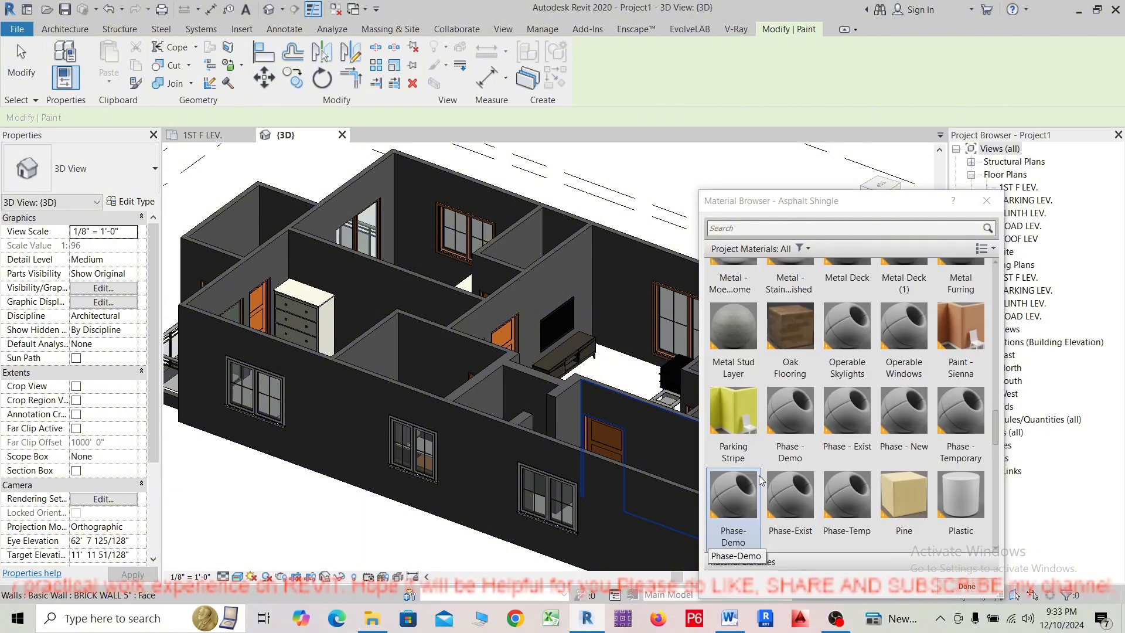
{"action": "left_click", "coordinate": [742, 409]}
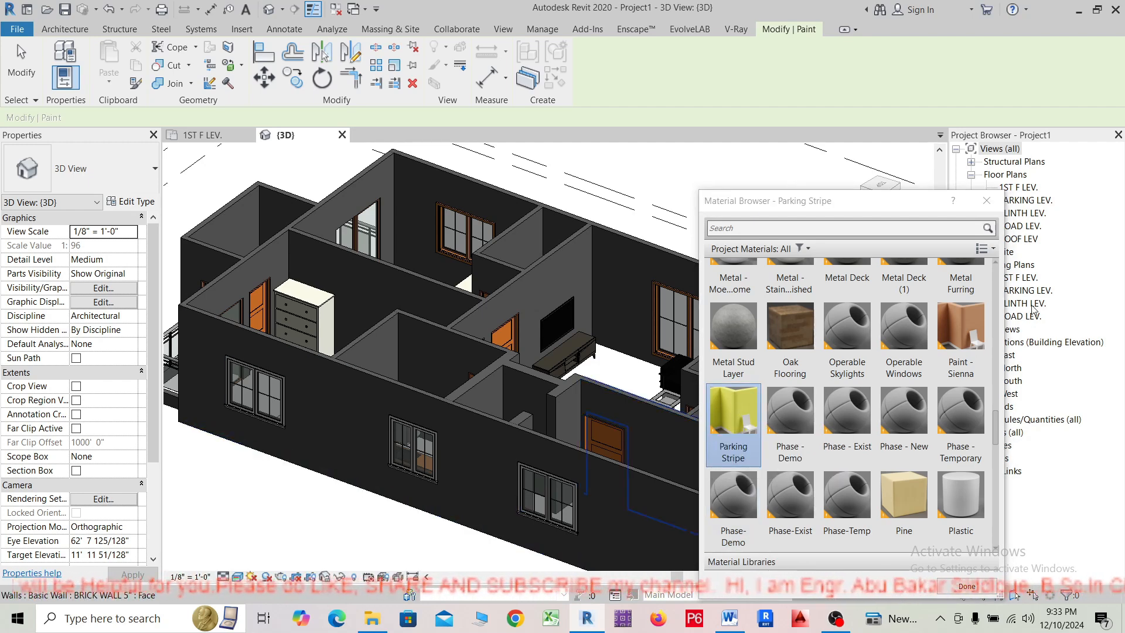
{"action": "left_click", "coordinate": [959, 326]}
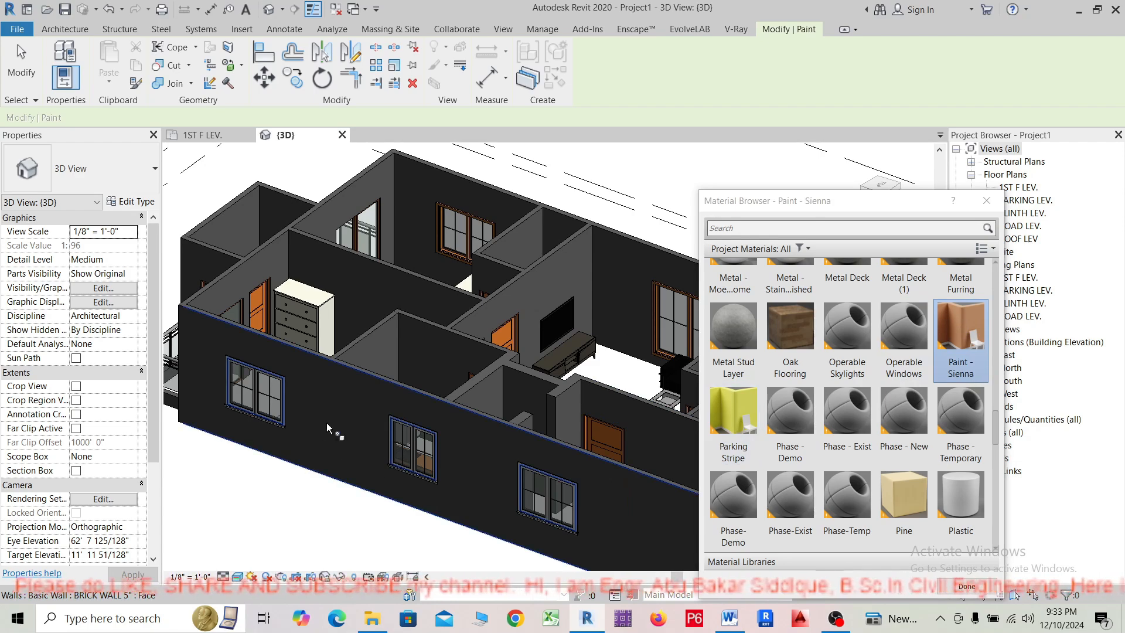
{"action": "left_click", "coordinate": [336, 409]}
{"action": "scroll", "coordinate": [333, 406], "scroll_direction": "up", "scroll_amount": 3}
{"action": "scroll", "coordinate": [332, 407], "scroll_direction": "down", "scroll_amount": 2}
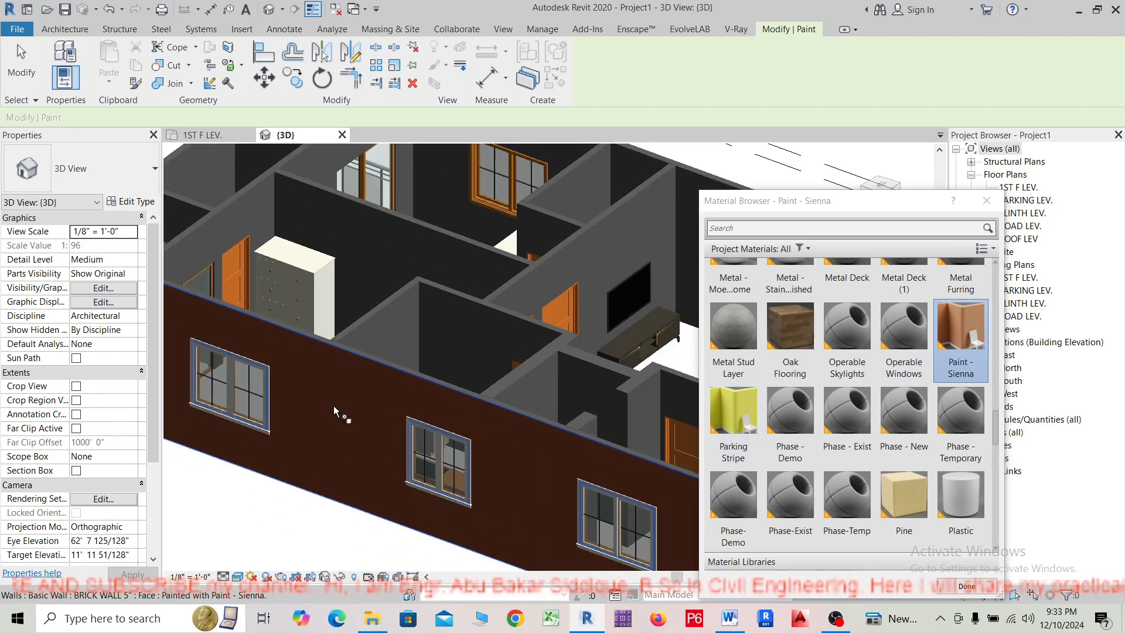
Paint the interior partition face beside the chest of drawers with Paint - Sienna and finish painting.
{"action": "scroll", "coordinate": [347, 387], "scroll_direction": "up", "scroll_amount": 1}
{"action": "left_click", "coordinate": [374, 337]}
{"action": "scroll", "coordinate": [366, 340], "scroll_direction": "up", "scroll_amount": 4}
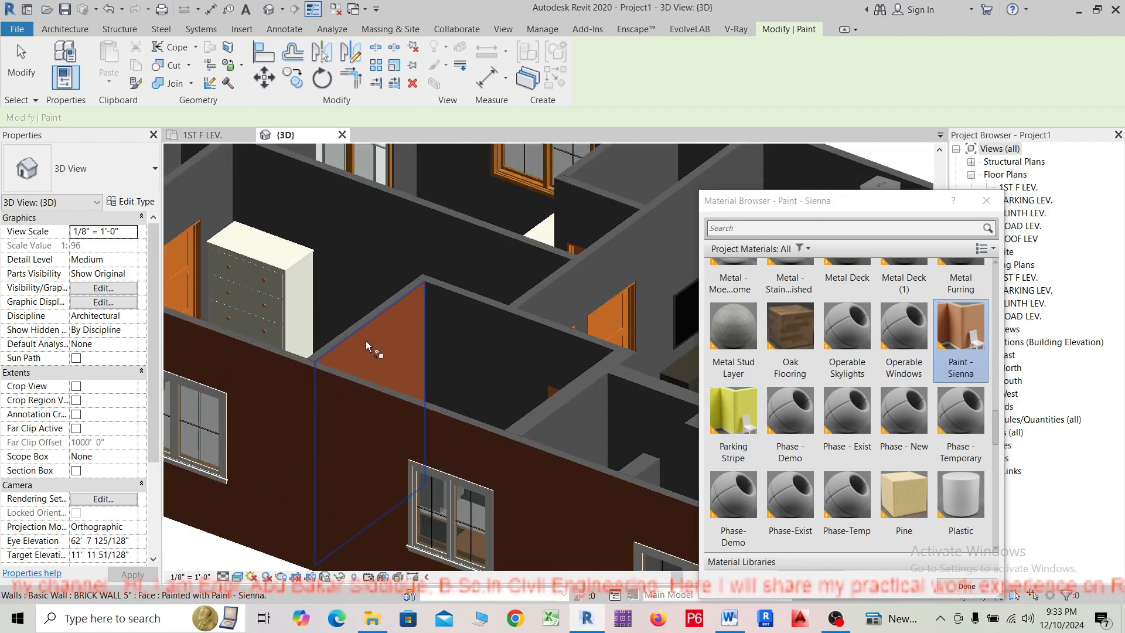
{"action": "scroll", "coordinate": [366, 340], "scroll_direction": "down", "scroll_amount": 3}
{"action": "scroll", "coordinate": [950, 329], "scroll_direction": "up", "scroll_amount": 1}
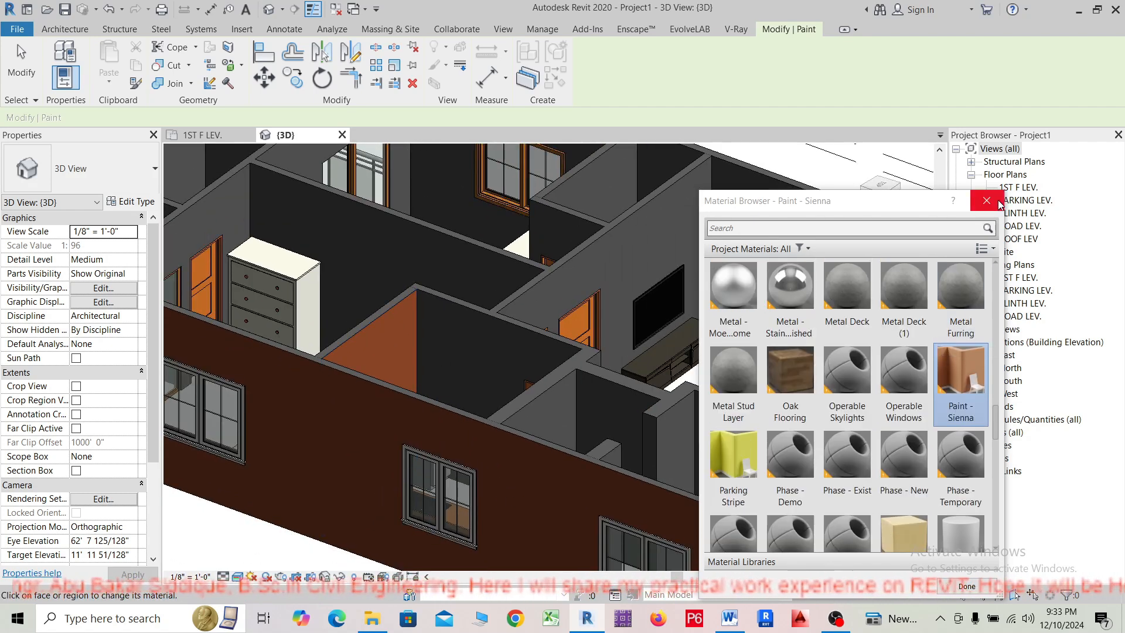
{"action": "key", "text": "Escape"}
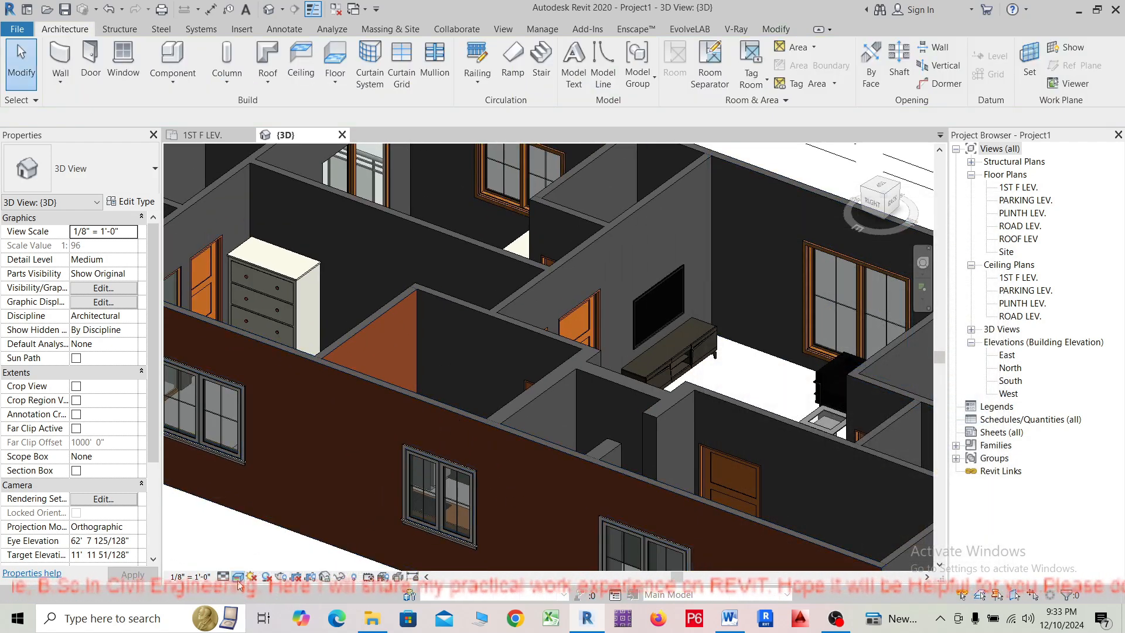
Switch the visual style to Consistent Colors to examine the Sienna-painted wall faces.
{"action": "left_click", "coordinate": [238, 580]}
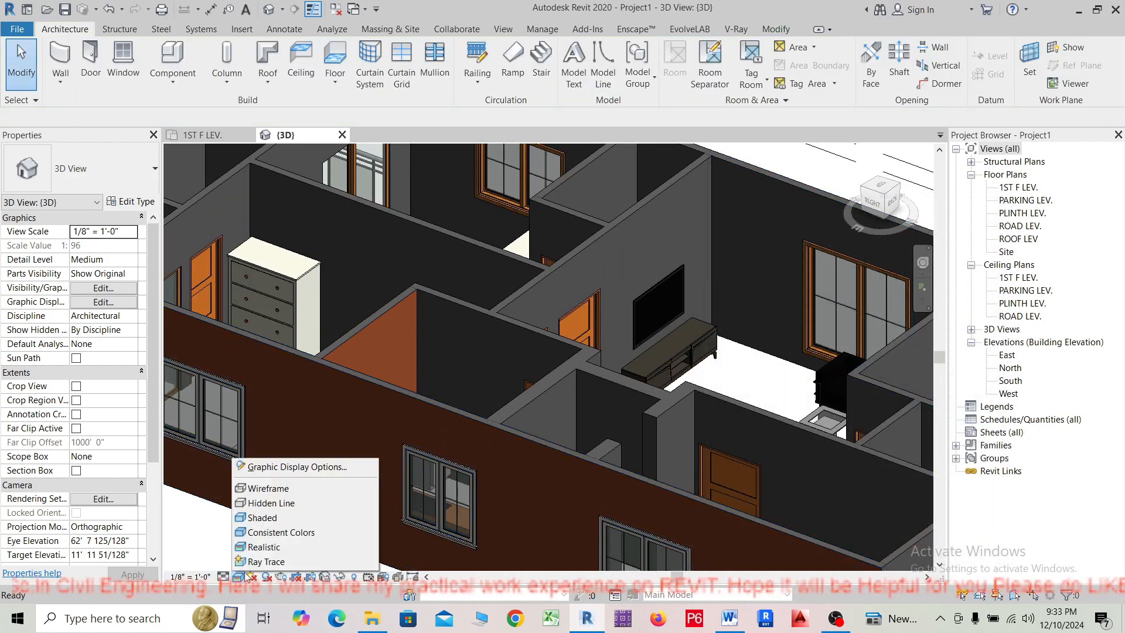
{"action": "left_click", "coordinate": [258, 532]}
{"action": "scroll", "coordinate": [438, 421], "scroll_direction": "down", "scroll_amount": 2}
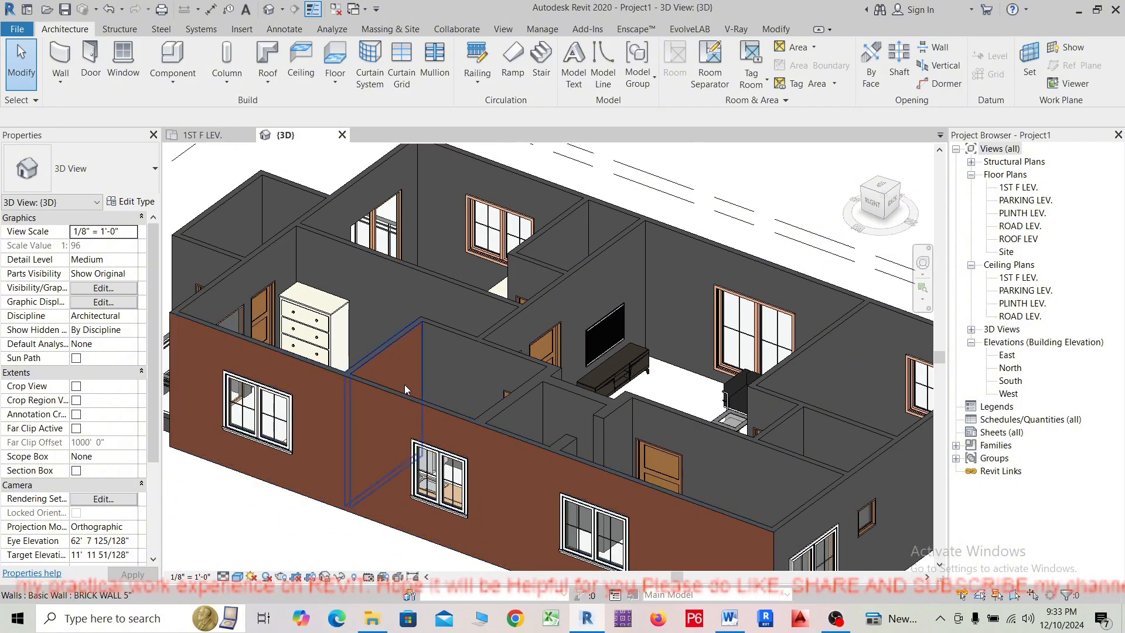
Switch the visual style to Shaded and compare the appearance of the painted wall faces.
{"action": "left_click", "coordinate": [238, 579]}
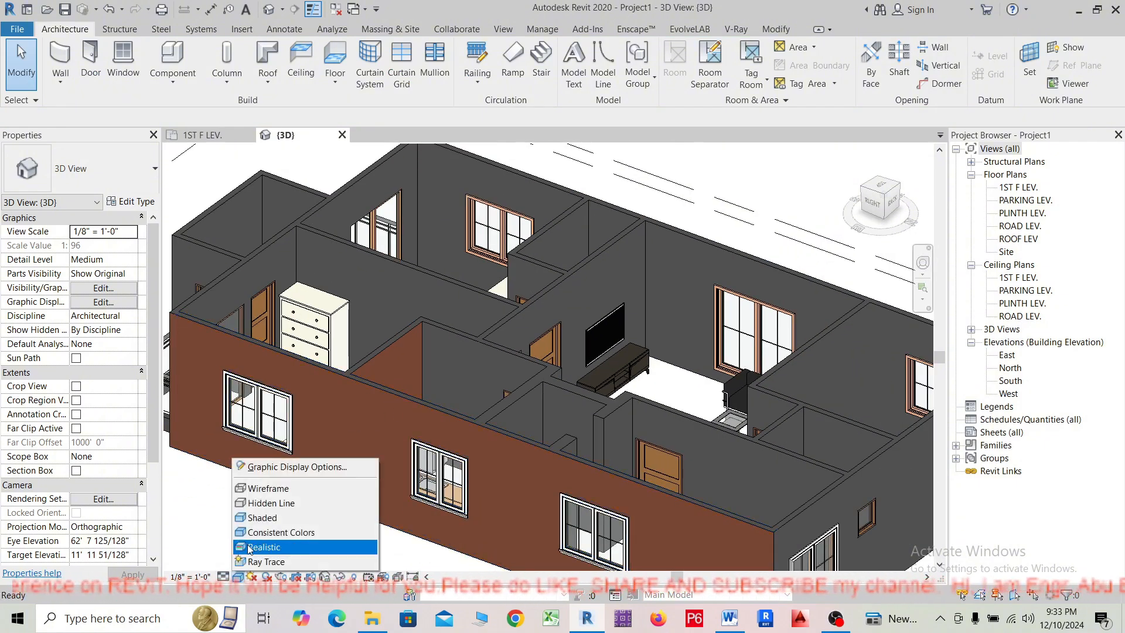
{"action": "left_click", "coordinate": [253, 518]}
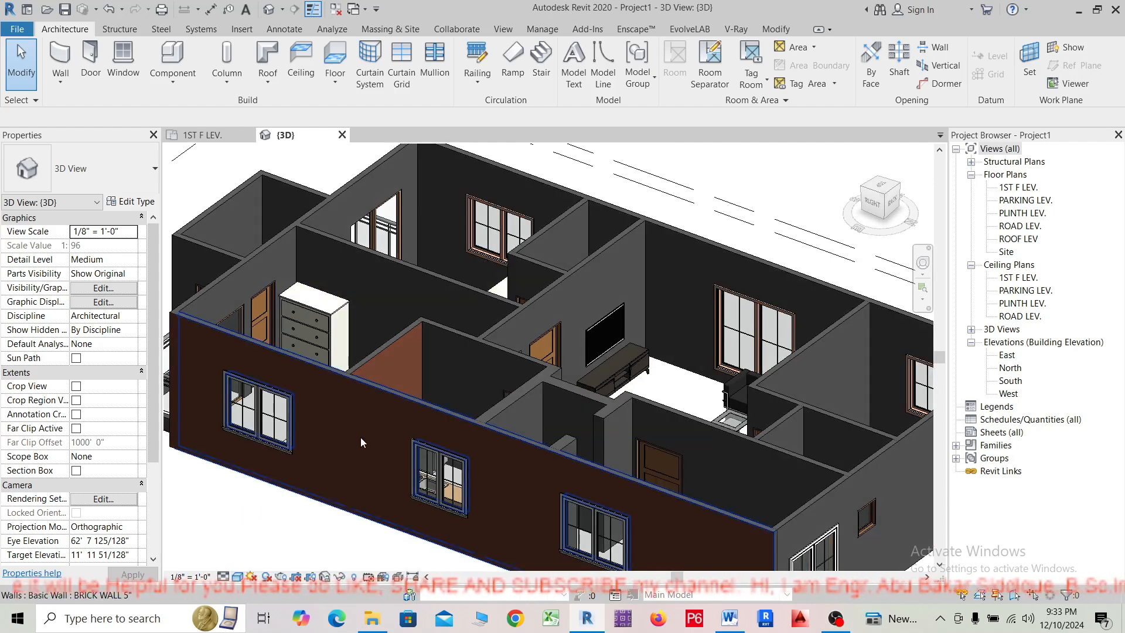
{"action": "scroll", "coordinate": [367, 424], "scroll_direction": "up", "scroll_amount": 3}
{"action": "scroll", "coordinate": [441, 347], "scroll_direction": "down", "scroll_amount": 3}
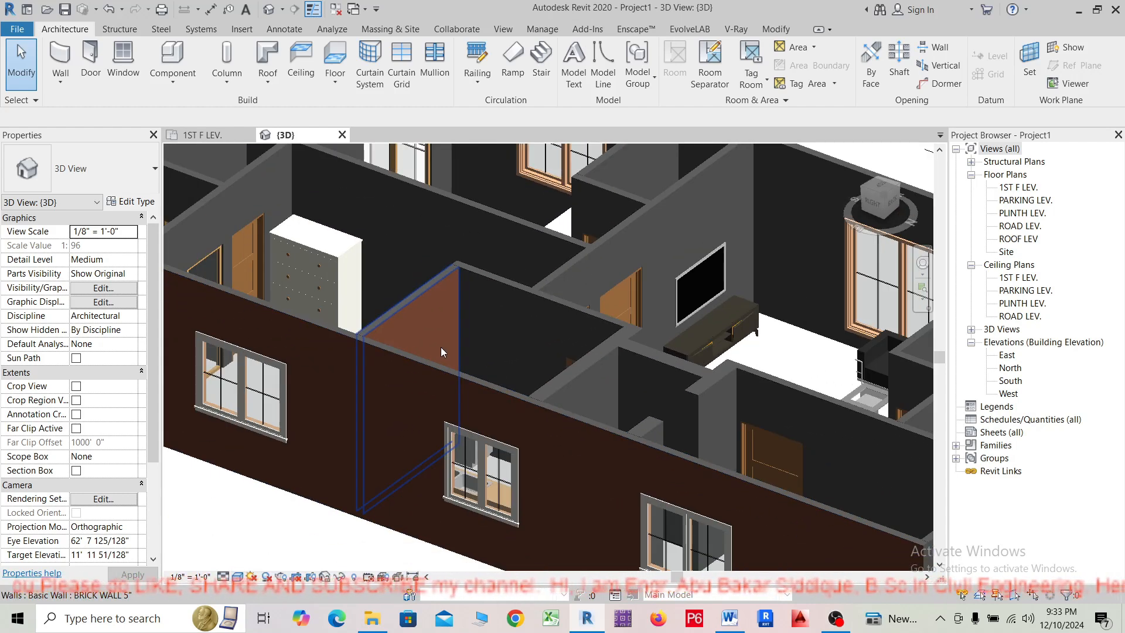
Return the 3D view's visual style to Hidden Line.
{"action": "left_click", "coordinate": [238, 579]}
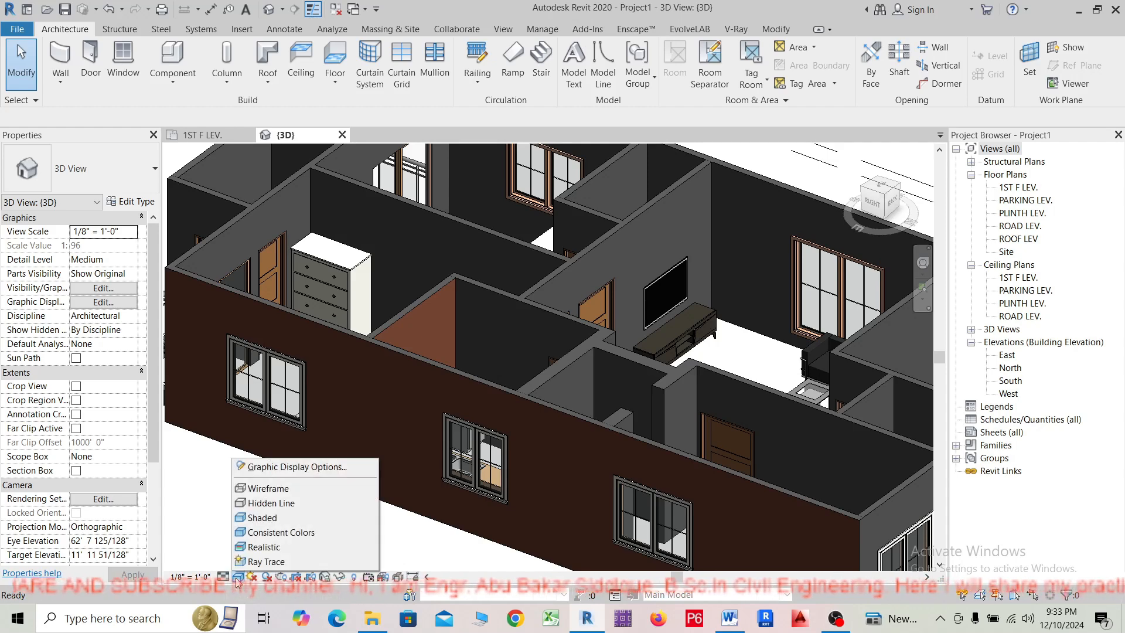
{"action": "left_click", "coordinate": [256, 505]}
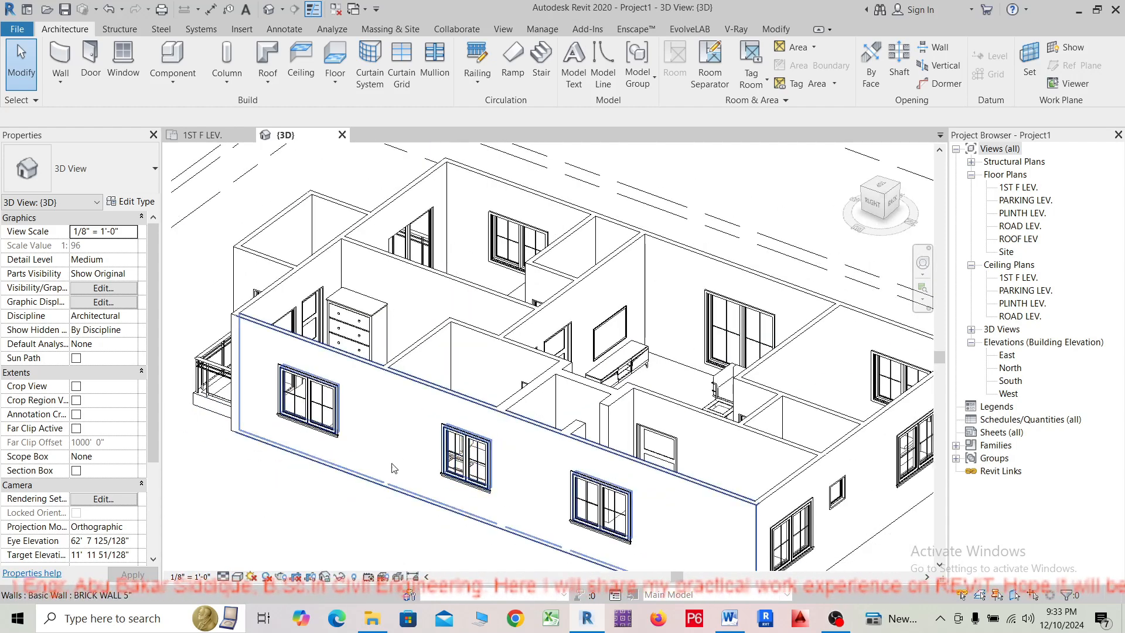
Preview the 3D view in Wireframe, switch its visual style to Realistic and inspect the painted wall faces.
{"action": "left_click", "coordinate": [237, 579]}
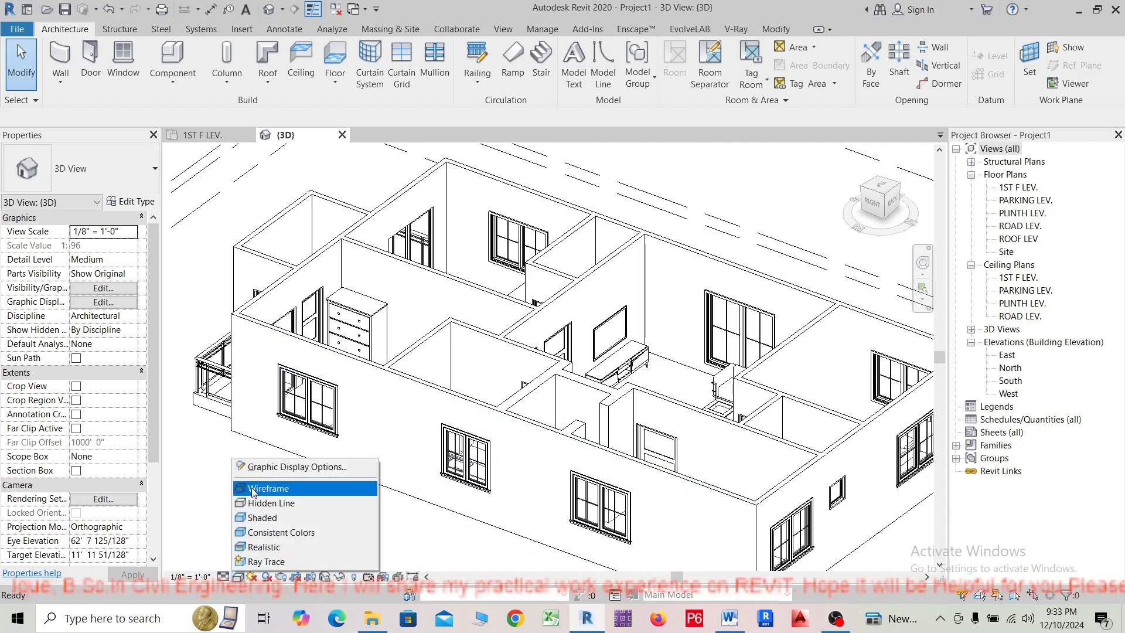
{"action": "left_click", "coordinate": [256, 489]}
{"action": "left_click", "coordinate": [241, 580]}
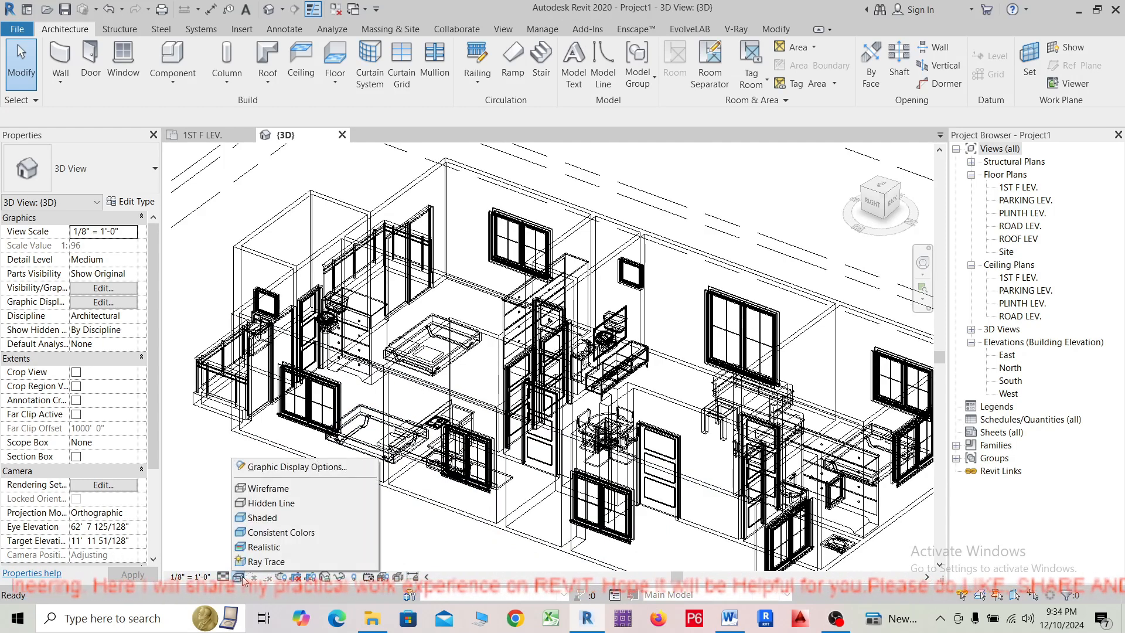
{"action": "left_click", "coordinate": [256, 548]}
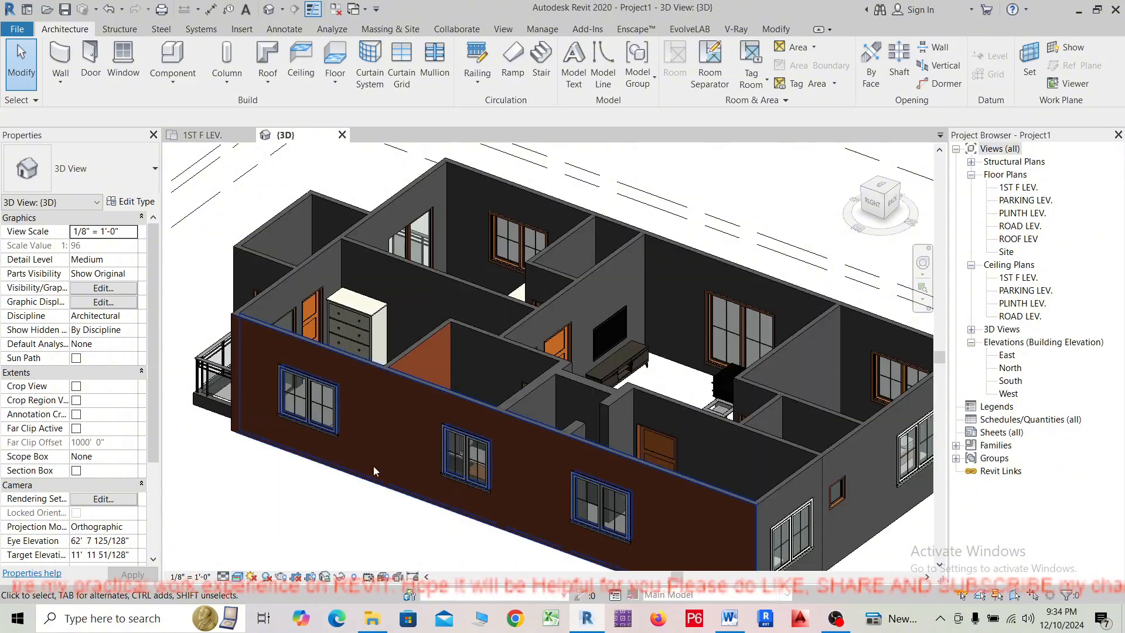
{"action": "middle_click_drag", "start_coordinate": [363, 397], "coordinate": [437, 506], "text": "shift"}
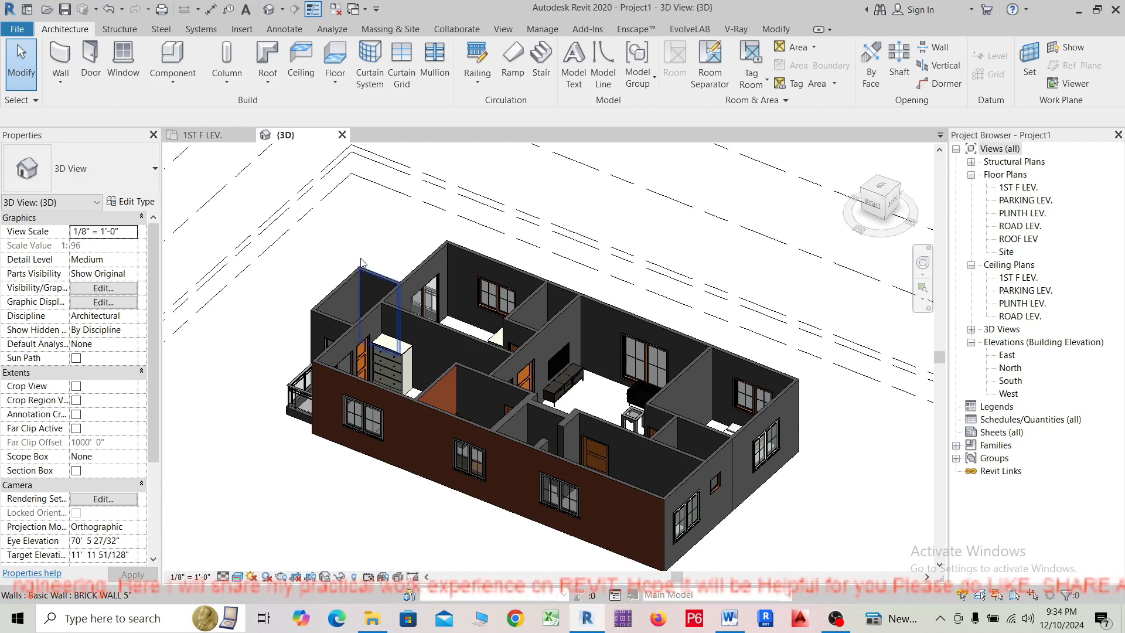
{"action": "scroll", "coordinate": [437, 462], "scroll_direction": "up", "scroll_amount": 4}
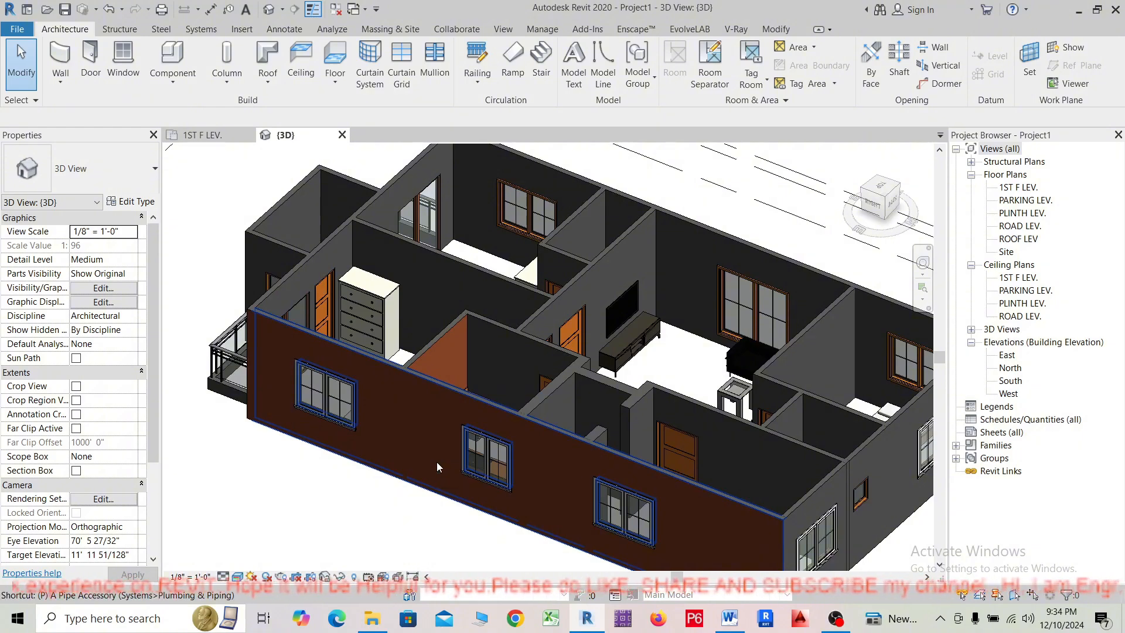
{"action": "key", "text": "p"}
{"action": "key", "text": "t"}
{"action": "scroll", "coordinate": [759, 375], "scroll_direction": "up", "scroll_amount": 1}
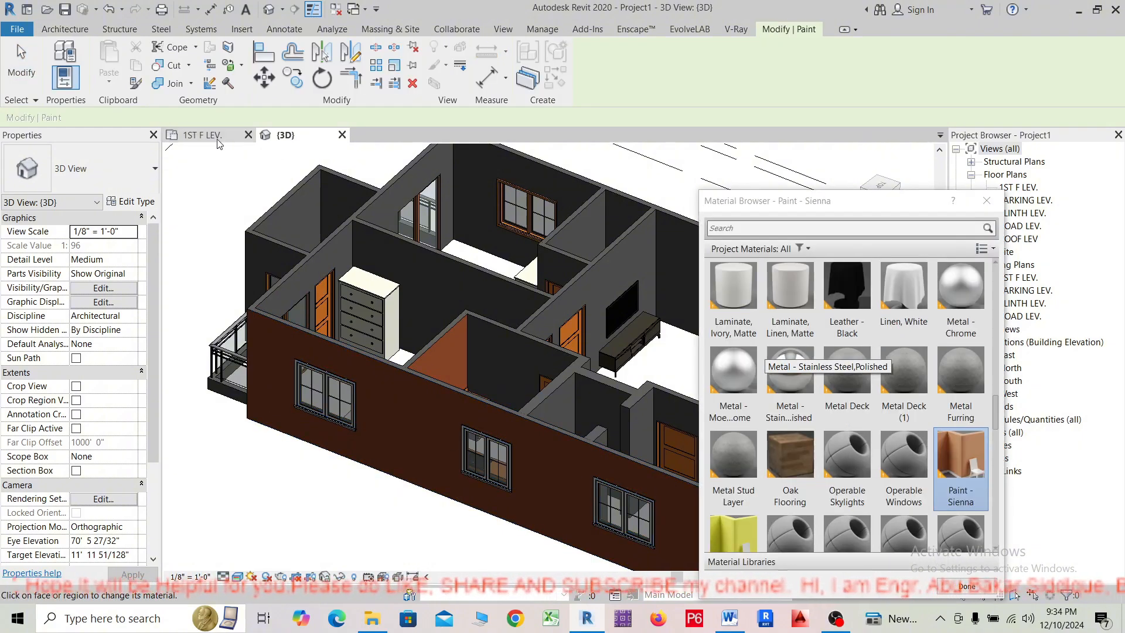
{"action": "key", "text": "Escape"}
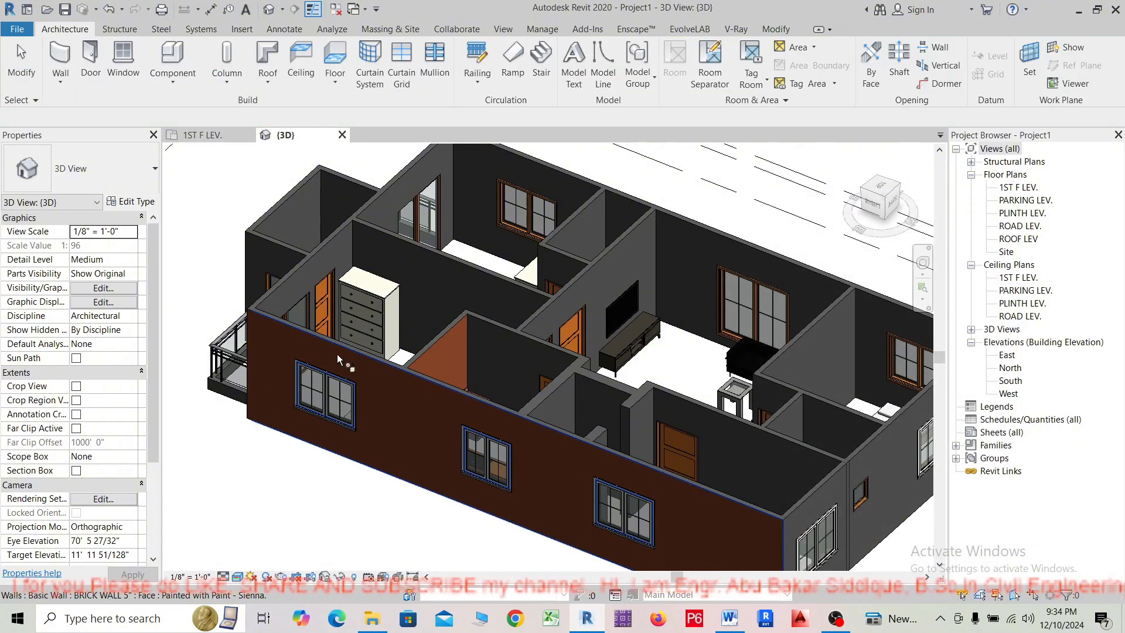
Remove the Sienna paint from the long exterior wall face and the interior partition face near the chest of drawers.
{"action": "left_click", "coordinate": [391, 413]}
{"action": "scroll", "coordinate": [438, 353], "scroll_direction": "up", "scroll_amount": 1}
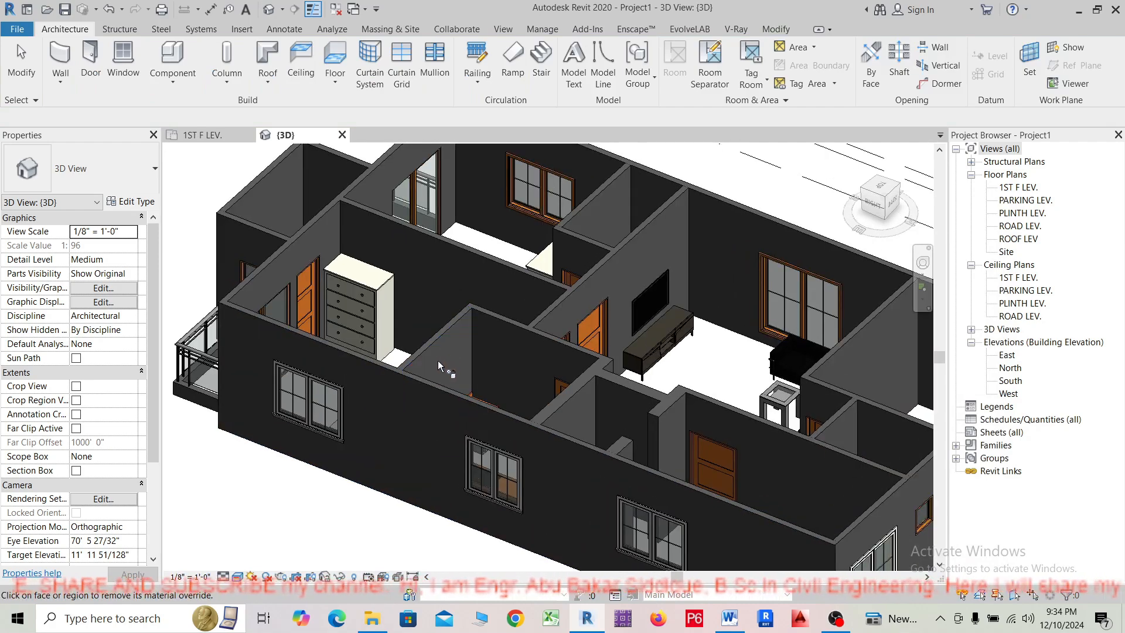
{"action": "key", "text": "Escape"}
{"action": "scroll", "coordinate": [362, 363], "scroll_direction": "down", "scroll_amount": 3}
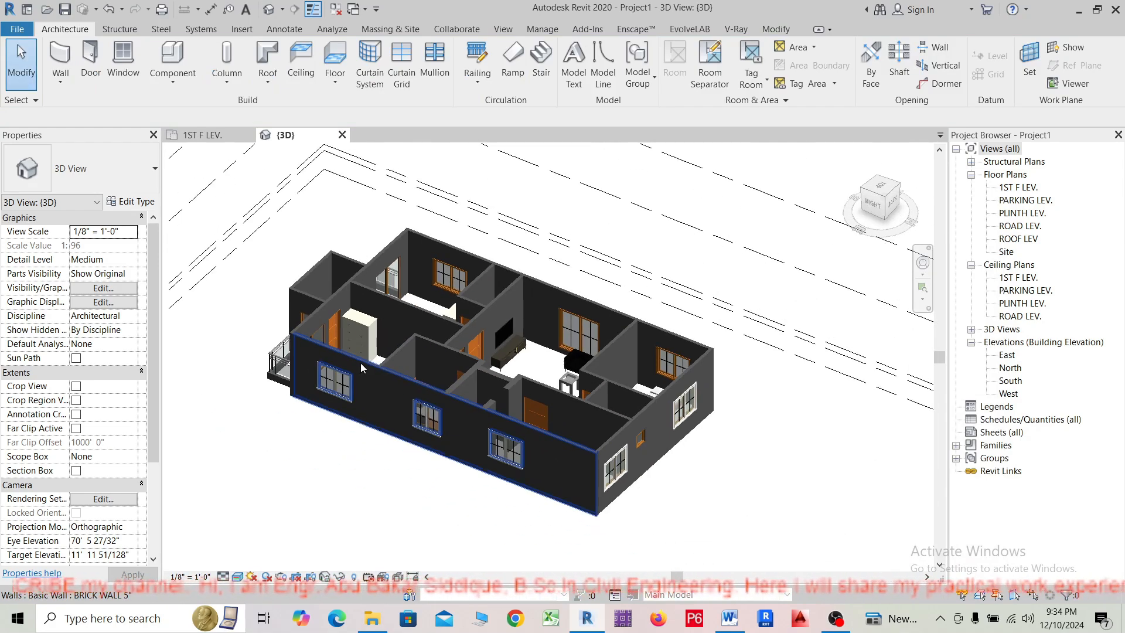
{"action": "scroll", "coordinate": [360, 364], "scroll_direction": "up", "scroll_amount": 3}
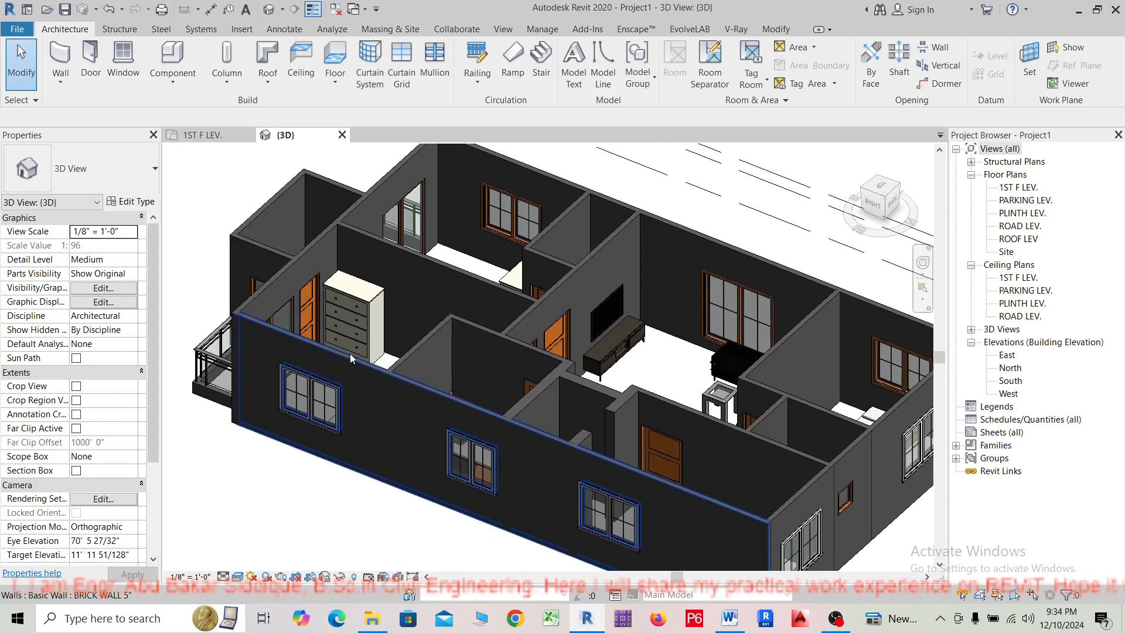
Open the 1ST F LEV. floor plan and look over its available view scales without changing the scale.
{"action": "left_click", "coordinate": [203, 136]}
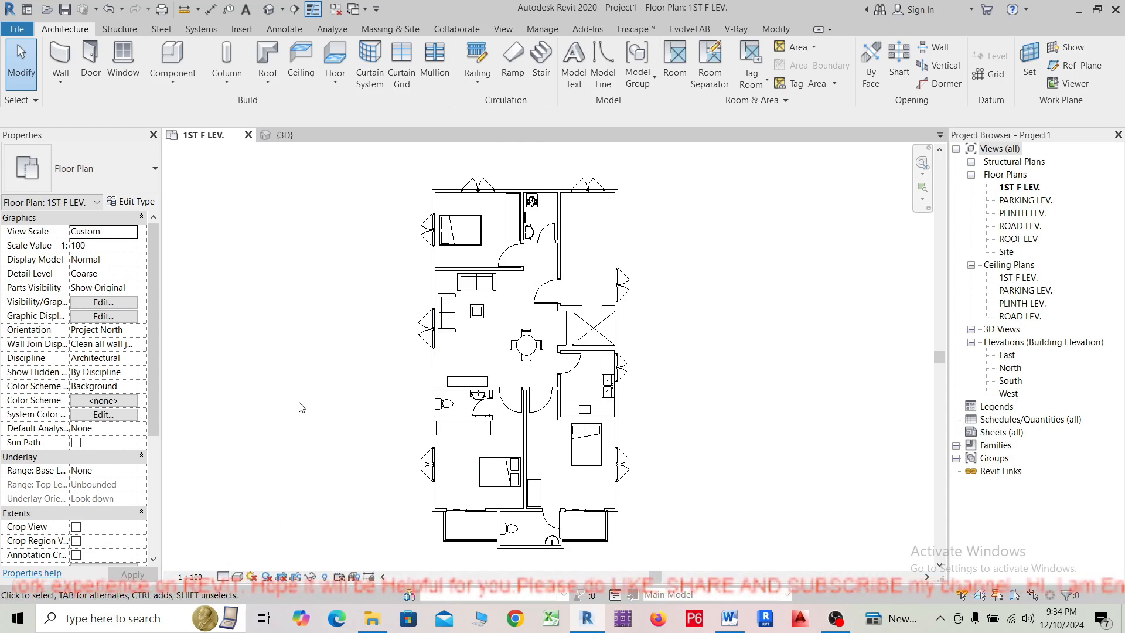
{"action": "left_click", "coordinate": [193, 577]}
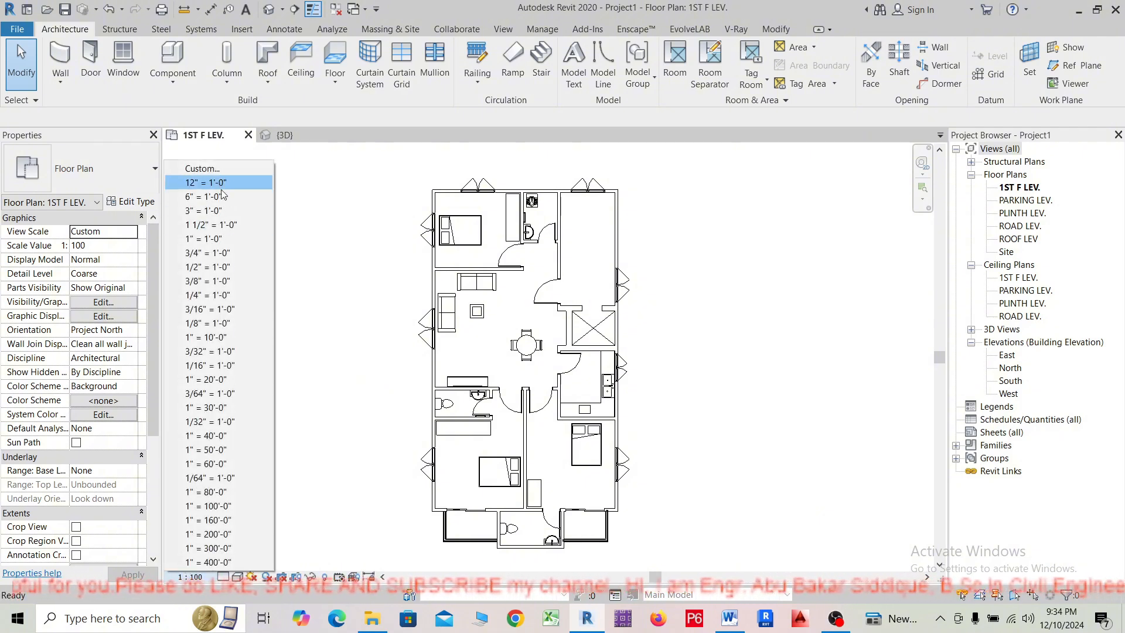
{"action": "left_click", "coordinate": [362, 326]}
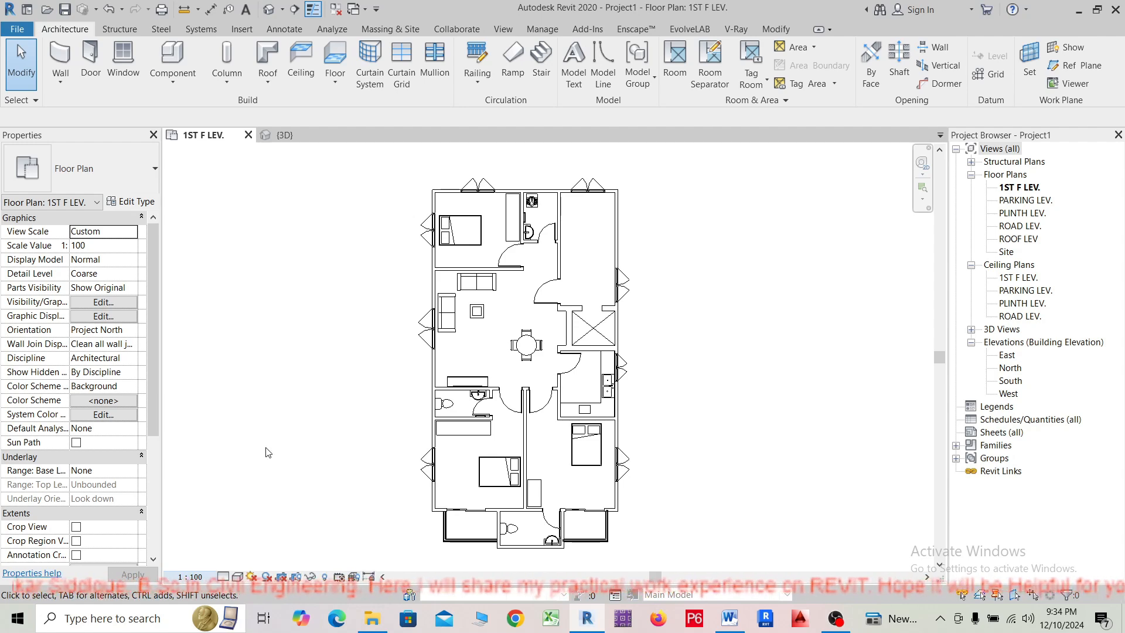
Examine how the double casement window and the adjoining brick wall are drawn in the plan at Coarse detail level.
{"action": "scroll", "coordinate": [436, 461], "scroll_direction": "up", "scroll_amount": 5}
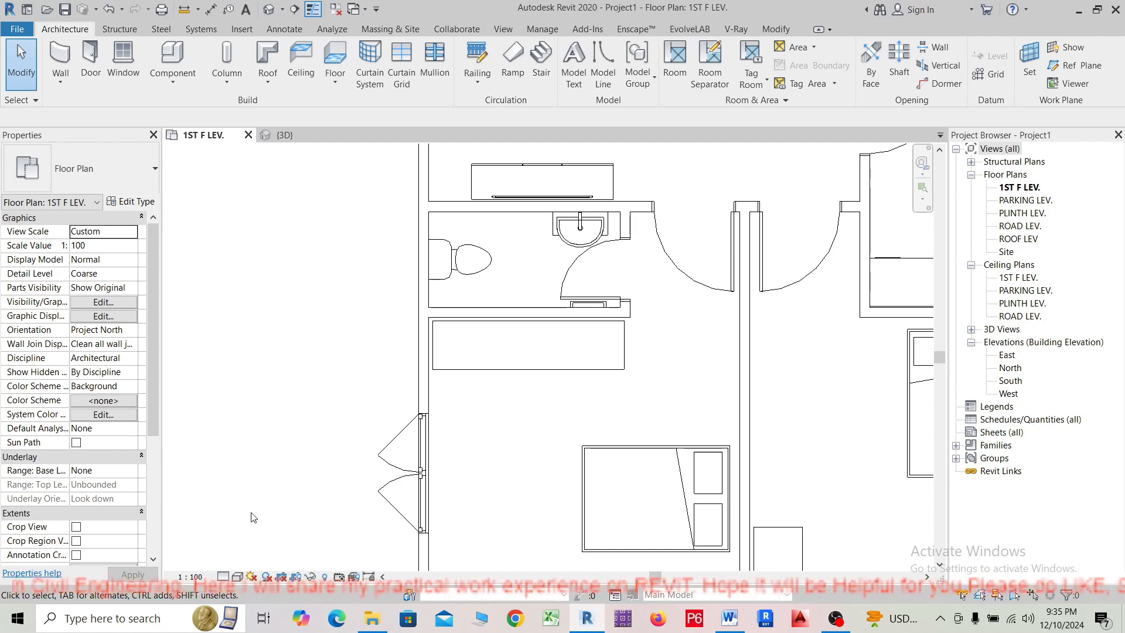
{"action": "scroll", "coordinate": [406, 469], "scroll_direction": "up", "scroll_amount": 3}
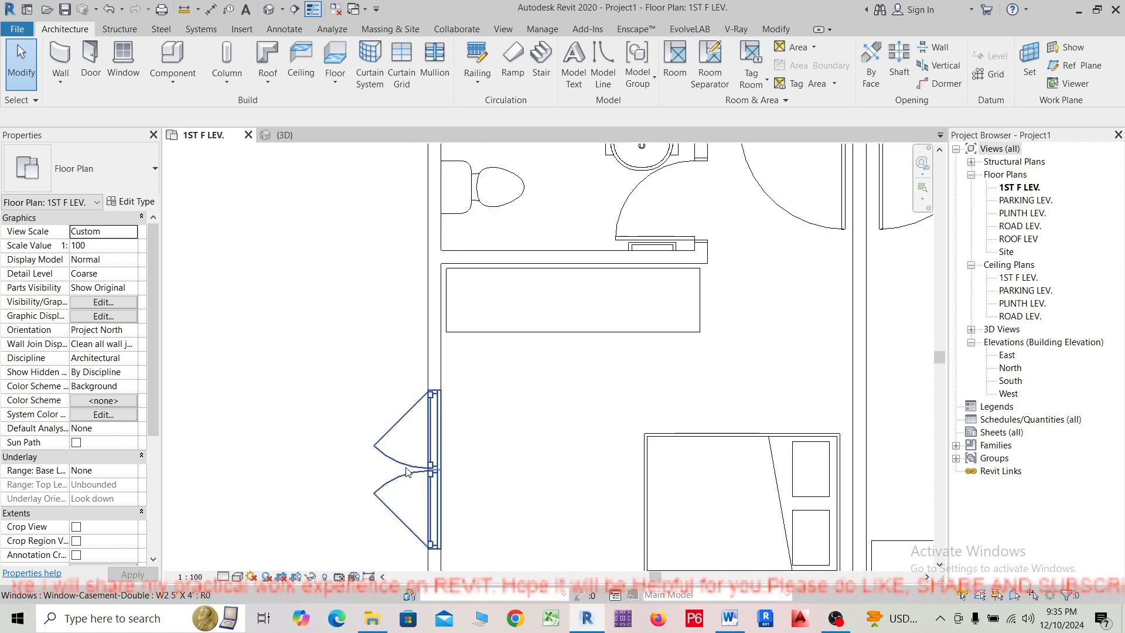
{"action": "scroll", "coordinate": [431, 381], "scroll_direction": "up", "scroll_amount": 6}
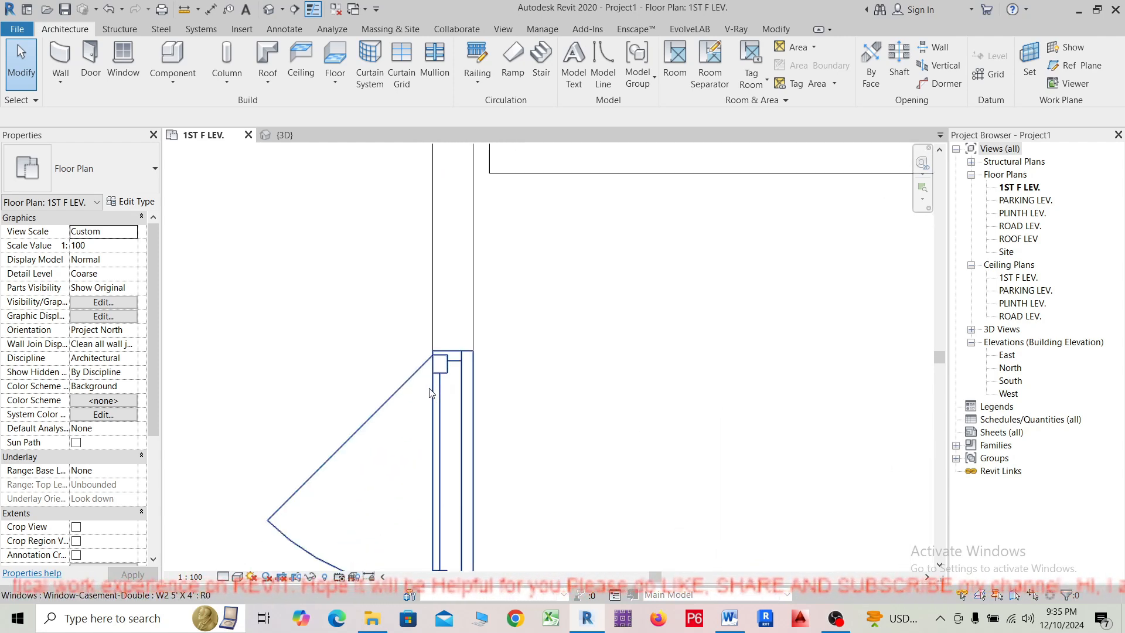
{"action": "scroll", "coordinate": [454, 349], "scroll_direction": "up", "scroll_amount": 1}
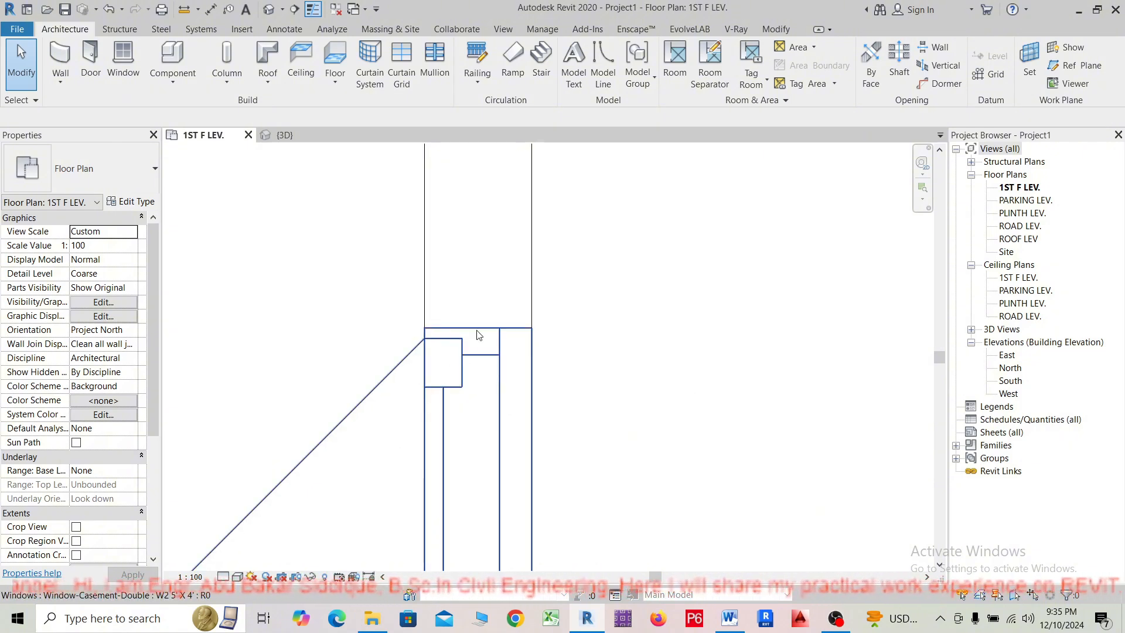
{"action": "scroll", "coordinate": [472, 364], "scroll_direction": "down", "scroll_amount": 2}
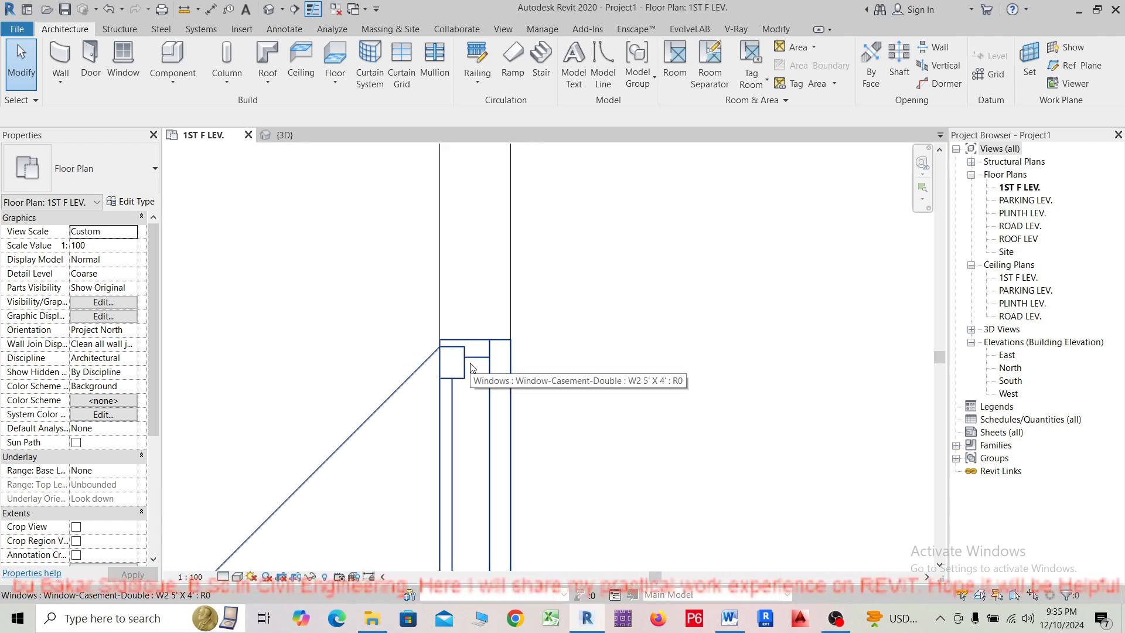
{"action": "scroll", "coordinate": [469, 405], "scroll_direction": "down", "scroll_amount": 5}
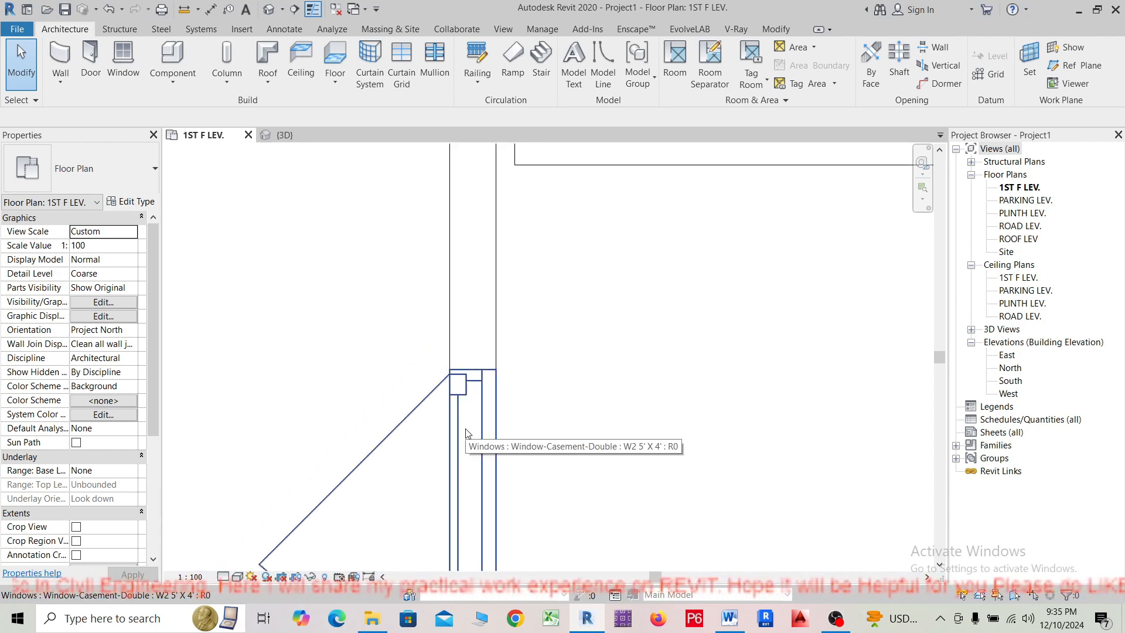
{"action": "scroll", "coordinate": [467, 432], "scroll_direction": "up", "scroll_amount": 5}
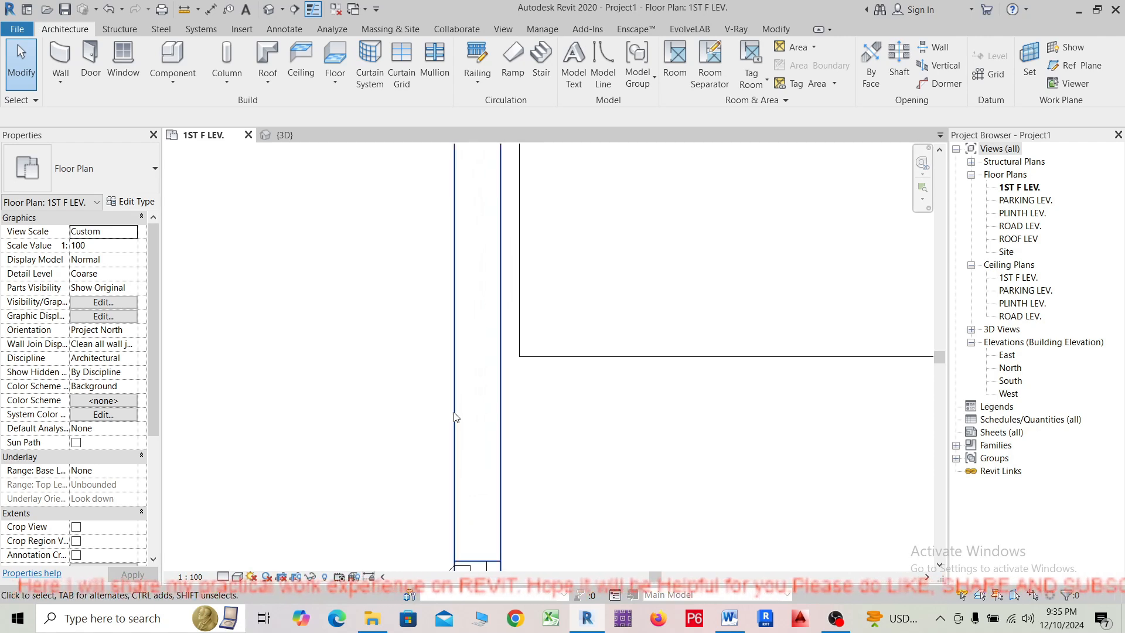
{"action": "scroll", "coordinate": [451, 394], "scroll_direction": "up", "scroll_amount": 2}
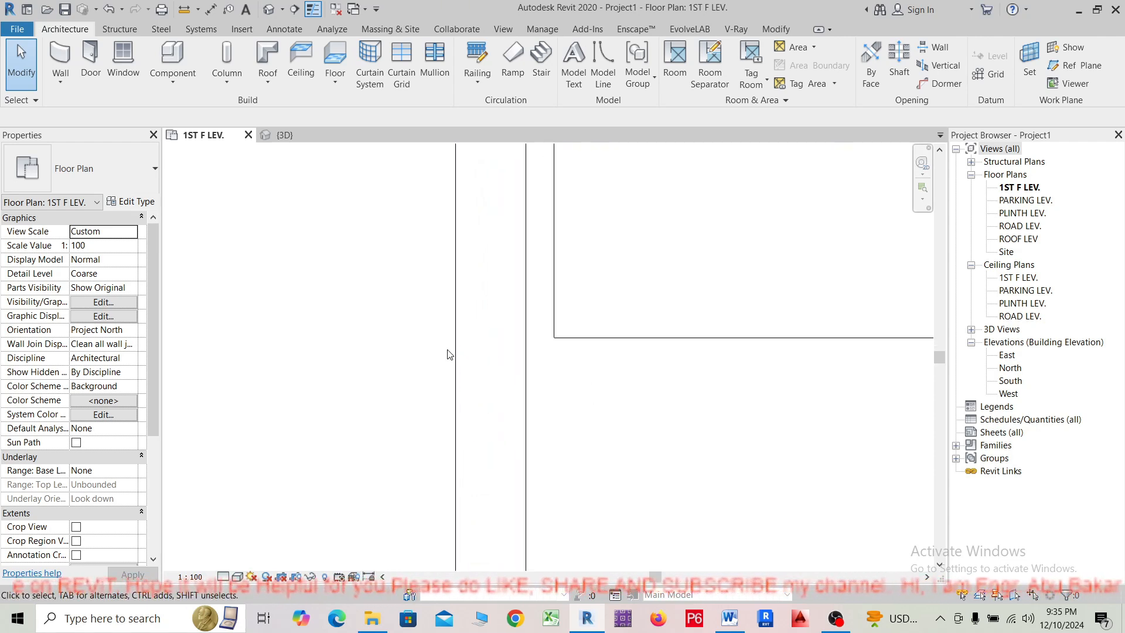
{"action": "scroll", "coordinate": [473, 326], "scroll_direction": "down", "scroll_amount": 6}
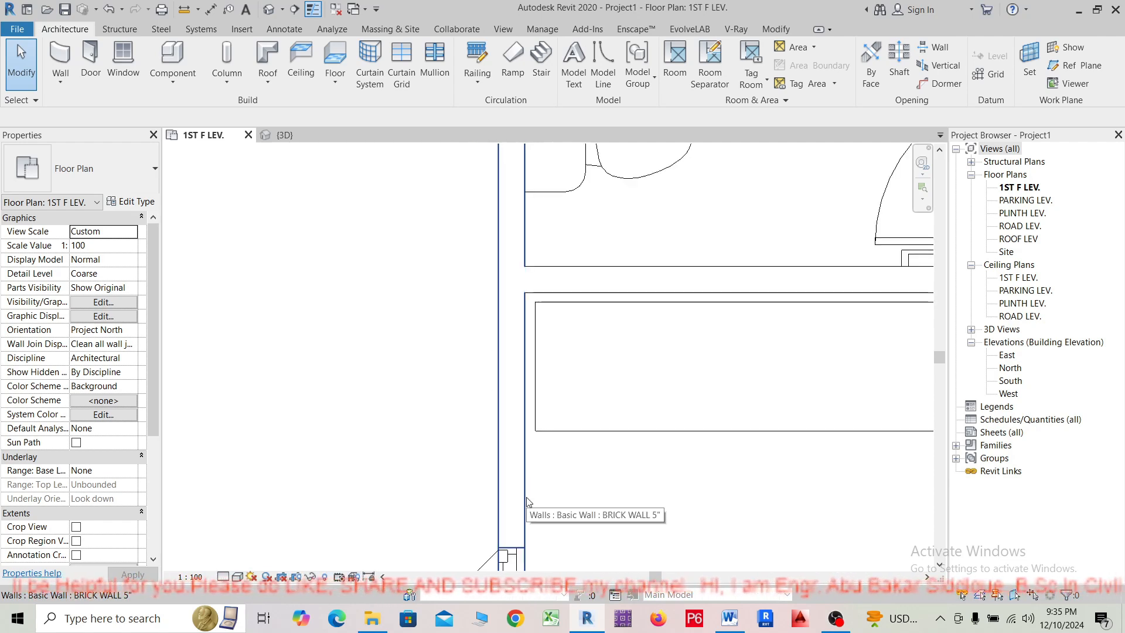
Examine the wall lines around the toilet and TV cabinet in the plan at Coarse detail level.
{"action": "scroll", "coordinate": [522, 308], "scroll_direction": "up", "scroll_amount": 5}
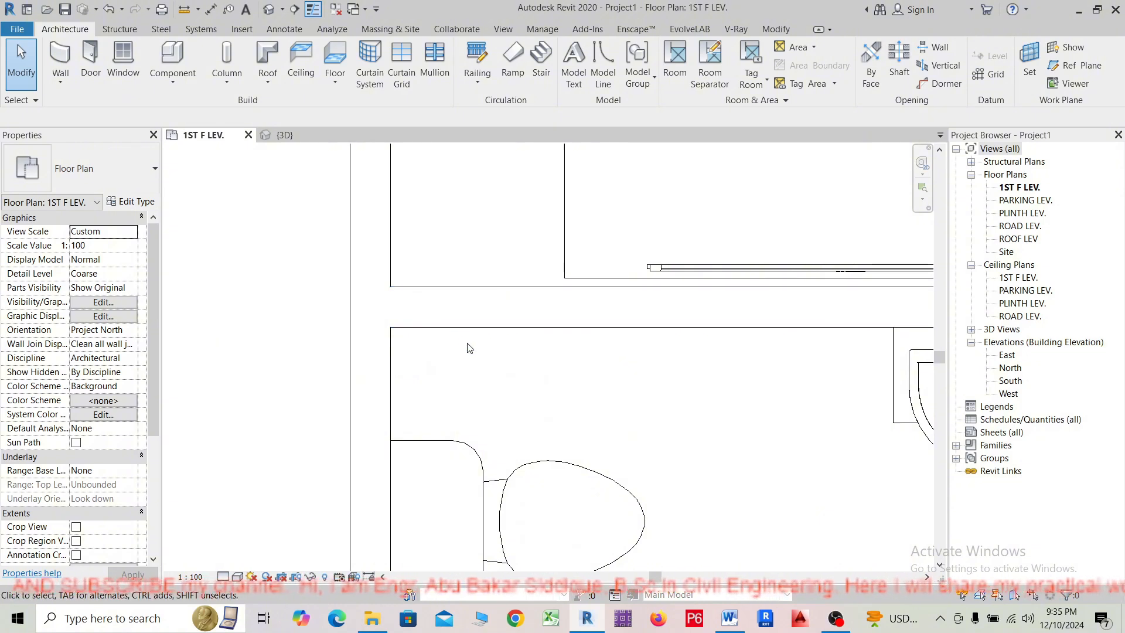
{"action": "scroll", "coordinate": [463, 350], "scroll_direction": "down", "scroll_amount": 1}
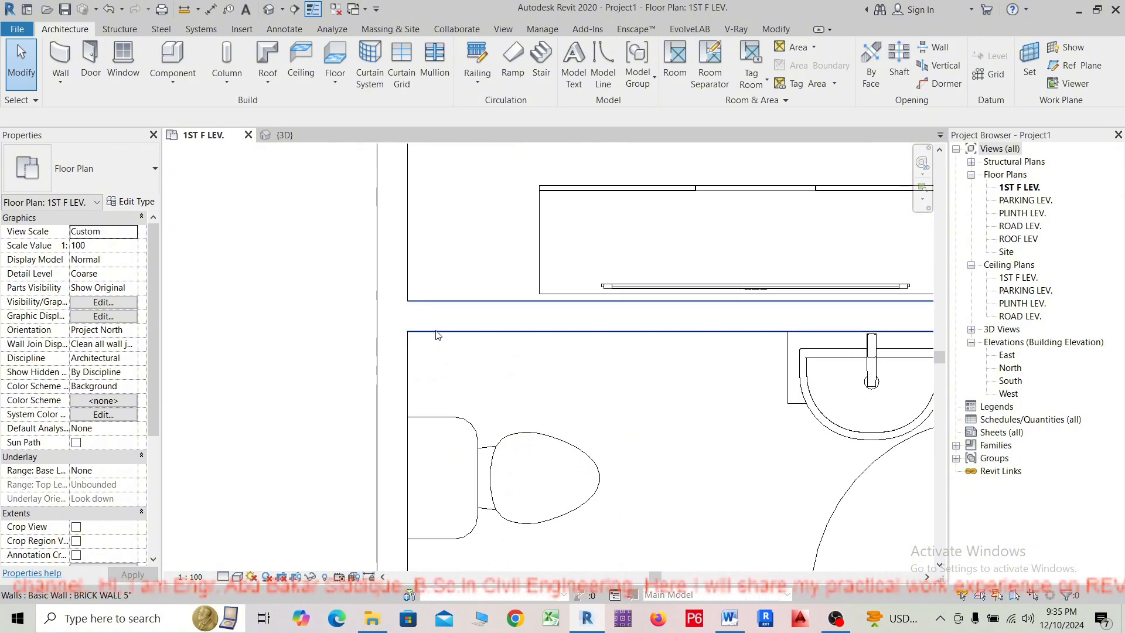
{"action": "scroll", "coordinate": [439, 335], "scroll_direction": "up", "scroll_amount": 1}
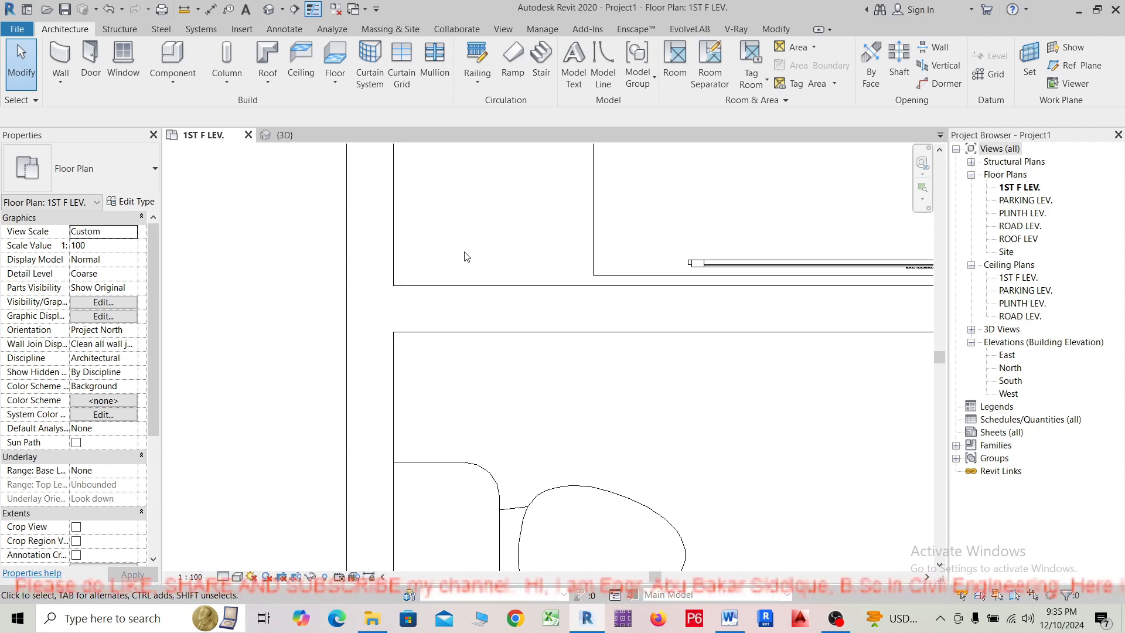
{"action": "scroll", "coordinate": [477, 301], "scroll_direction": "down", "scroll_amount": 1}
{"action": "middle_click_drag", "start_coordinate": [501, 346], "coordinate": [427, 532]}
{"action": "scroll", "coordinate": [447, 442], "scroll_direction": "down", "scroll_amount": 1}
{"action": "scroll", "coordinate": [451, 441], "scroll_direction": "down", "scroll_amount": 1}
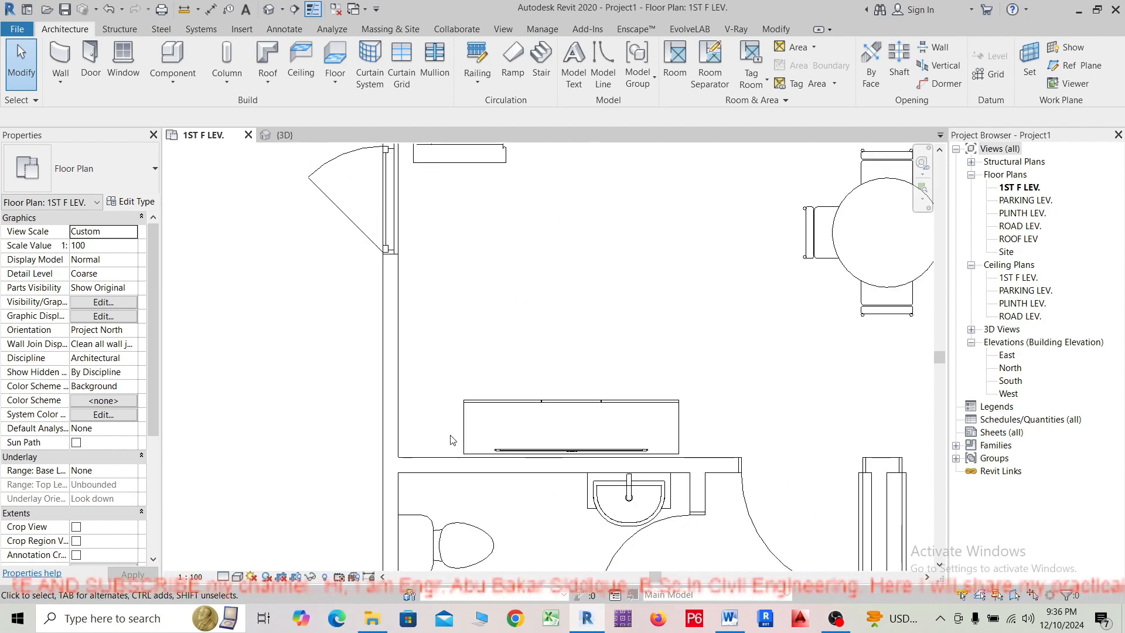
{"action": "scroll", "coordinate": [440, 454], "scroll_direction": "up", "scroll_amount": 3}
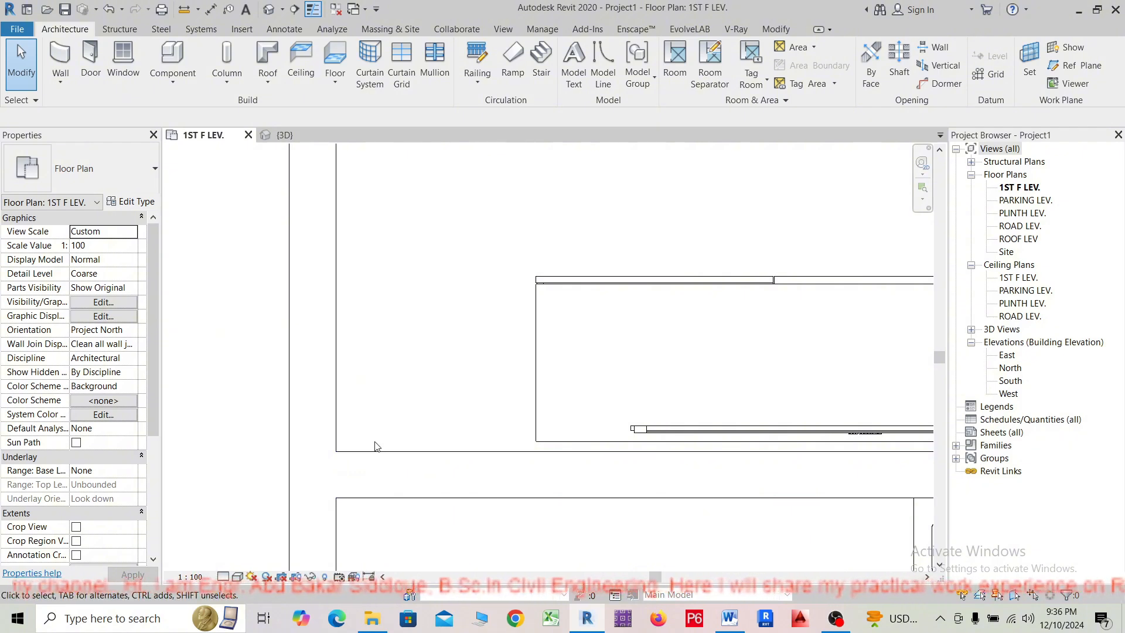
{"action": "scroll", "coordinate": [424, 455], "scroll_direction": "down", "scroll_amount": 3}
{"action": "middle_click_drag", "start_coordinate": [434, 488], "coordinate": [437, 475]}
{"action": "scroll", "coordinate": [422, 472], "scroll_direction": "up", "scroll_amount": 4}
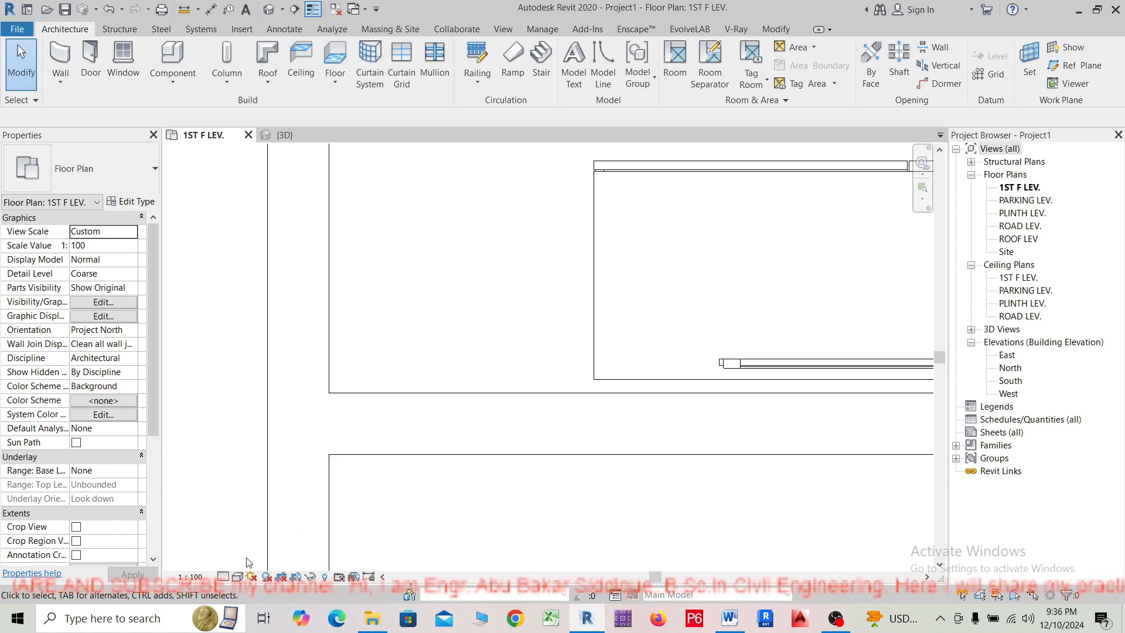
Set the floor plan's detail level to Fine and save the project.
{"action": "left_click", "coordinate": [237, 578]}
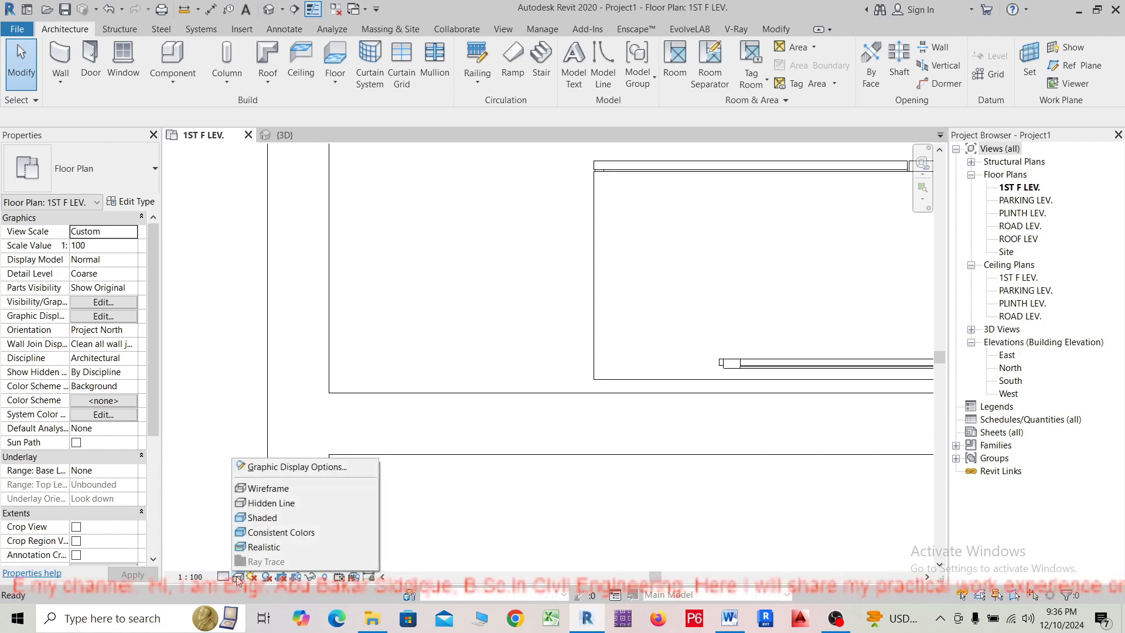
{"action": "left_click", "coordinate": [222, 577]}
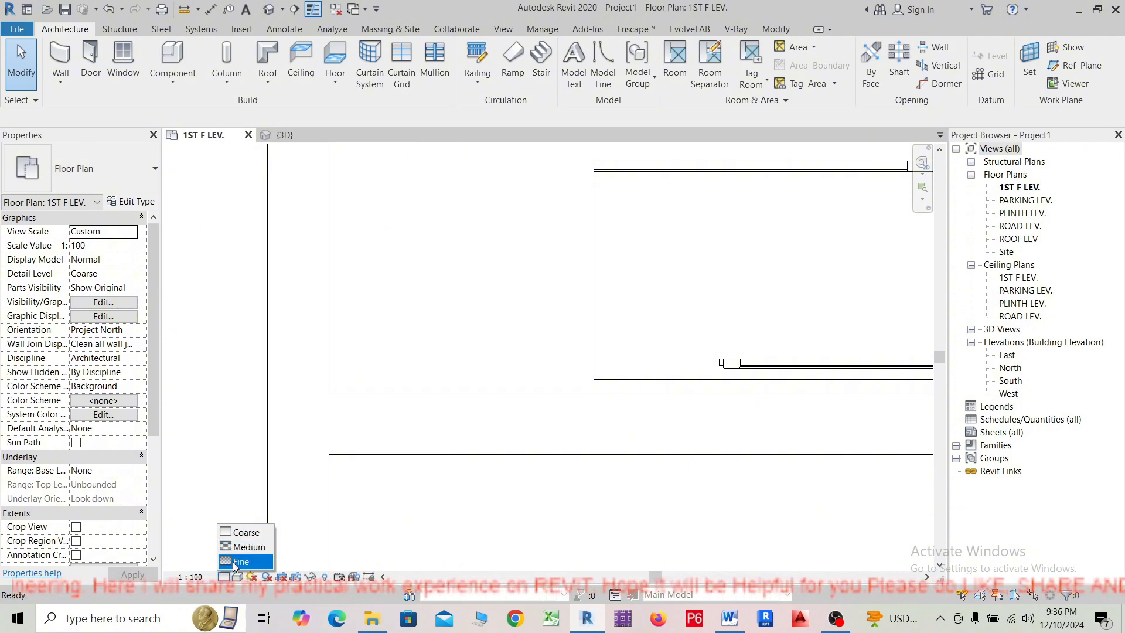
{"action": "left_click", "coordinate": [237, 562]}
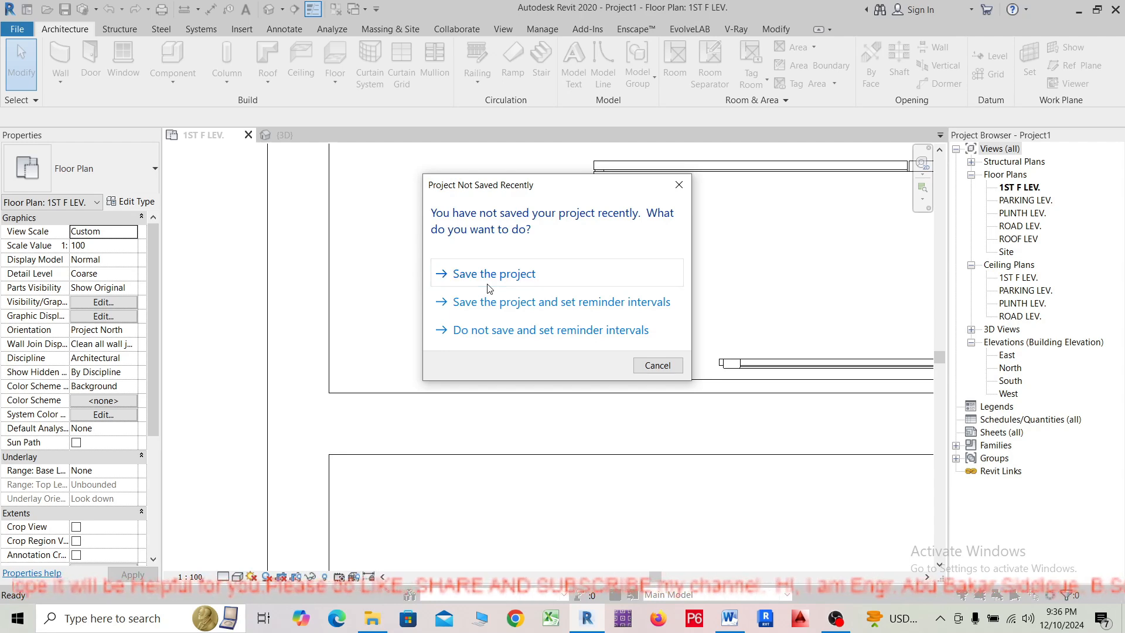
{"action": "left_click", "coordinate": [450, 273]}
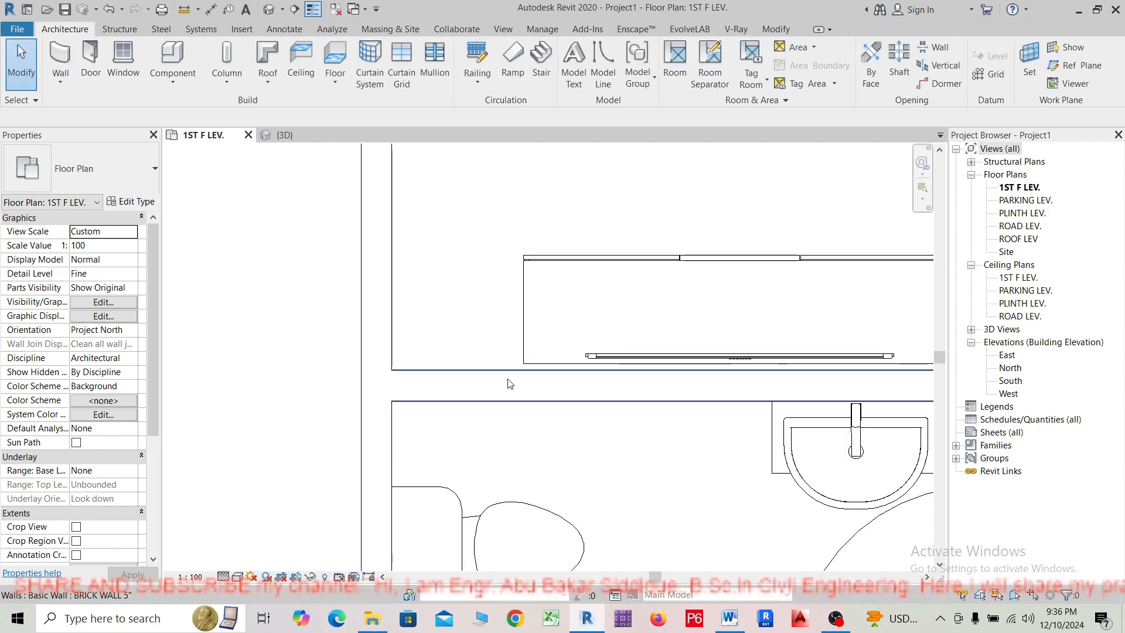
Examine how the walls, door frames, washbasin and TV cabinet are drawn in the plan at Fine detail level.
{"action": "scroll", "coordinate": [472, 460], "scroll_direction": "down", "scroll_amount": 3}
{"action": "middle_click_drag", "start_coordinate": [474, 463], "coordinate": [552, 177]}
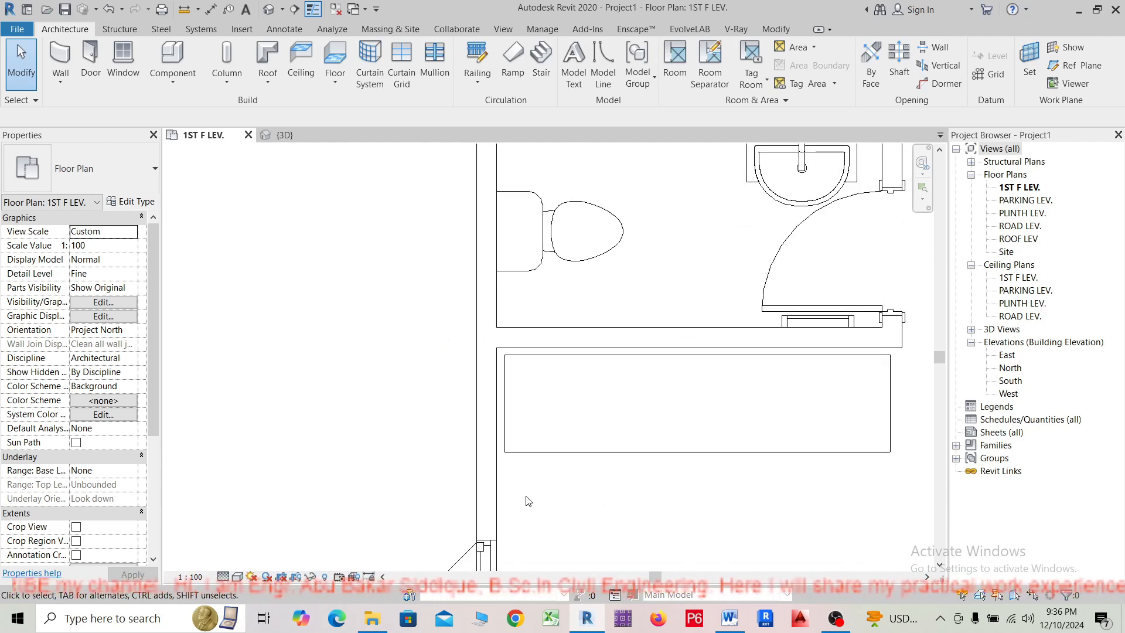
{"action": "middle_click_drag", "start_coordinate": [396, 494], "coordinate": [387, 303]}
{"action": "scroll", "coordinate": [387, 305], "scroll_direction": "down", "scroll_amount": 3}
{"action": "scroll", "coordinate": [492, 430], "scroll_direction": "down", "scroll_amount": 2}
{"action": "middle_click_drag", "start_coordinate": [559, 458], "coordinate": [512, 587]}
{"action": "middle_click_drag", "start_coordinate": [593, 467], "coordinate": [598, 532]}
{"action": "scroll", "coordinate": [518, 312], "scroll_direction": "up", "scroll_amount": 1}
{"action": "scroll", "coordinate": [519, 318], "scroll_direction": "up", "scroll_amount": 5}
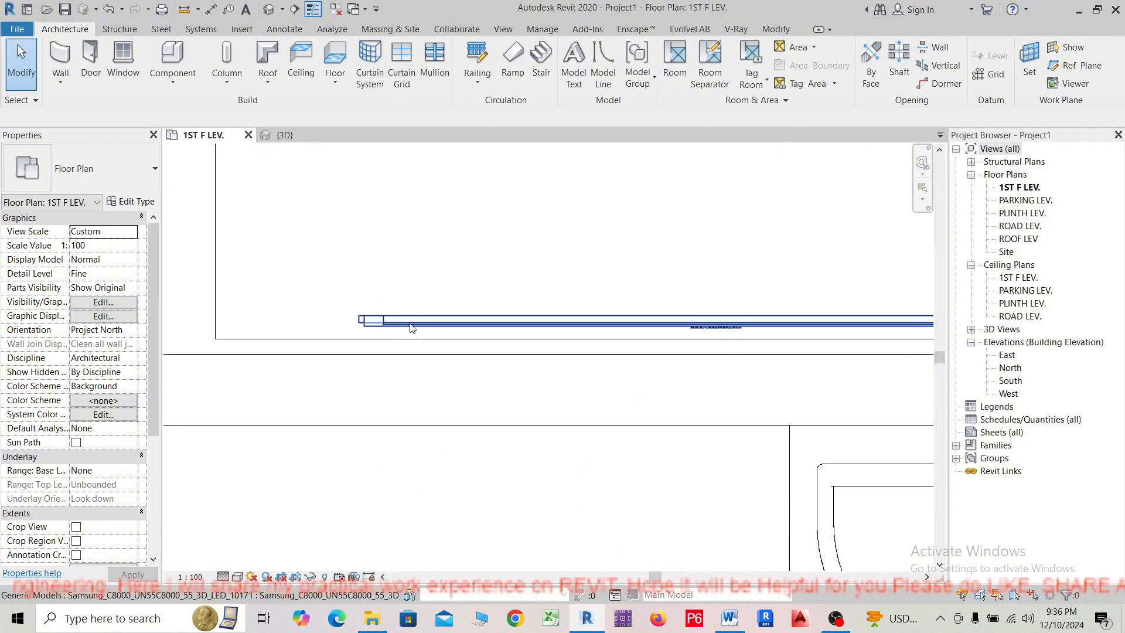
{"action": "scroll", "coordinate": [464, 364], "scroll_direction": "down", "scroll_amount": 3}
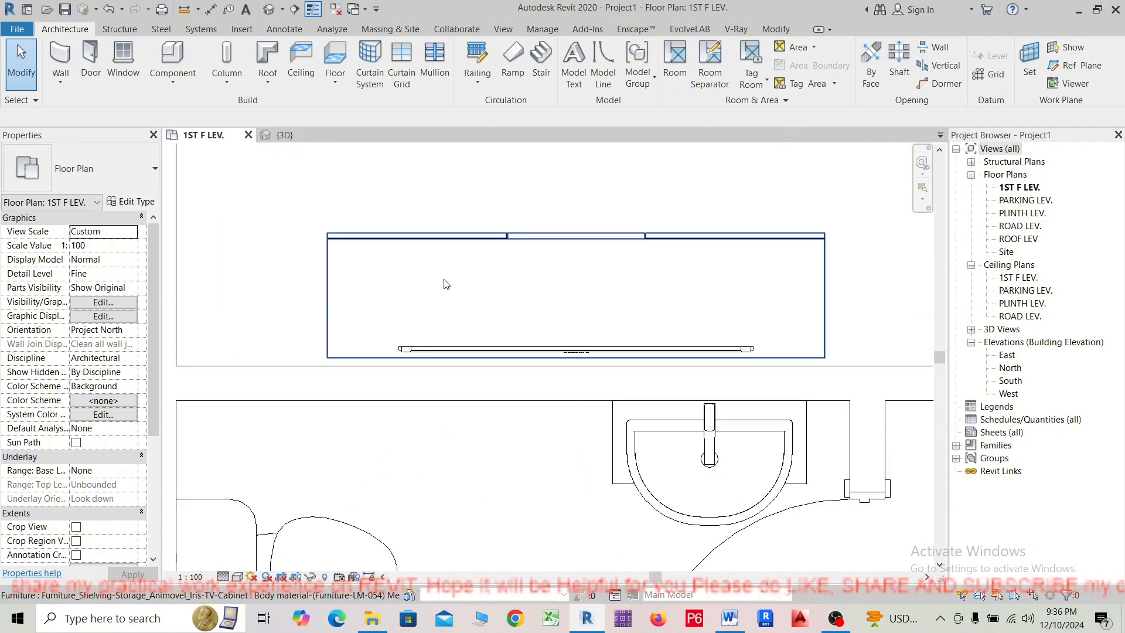
Compare how the TV cabinet, washbasin and nearby door frame are drawn in the plan at Fine, Medium and Coarse detail levels.
{"action": "left_click", "coordinate": [224, 577]}
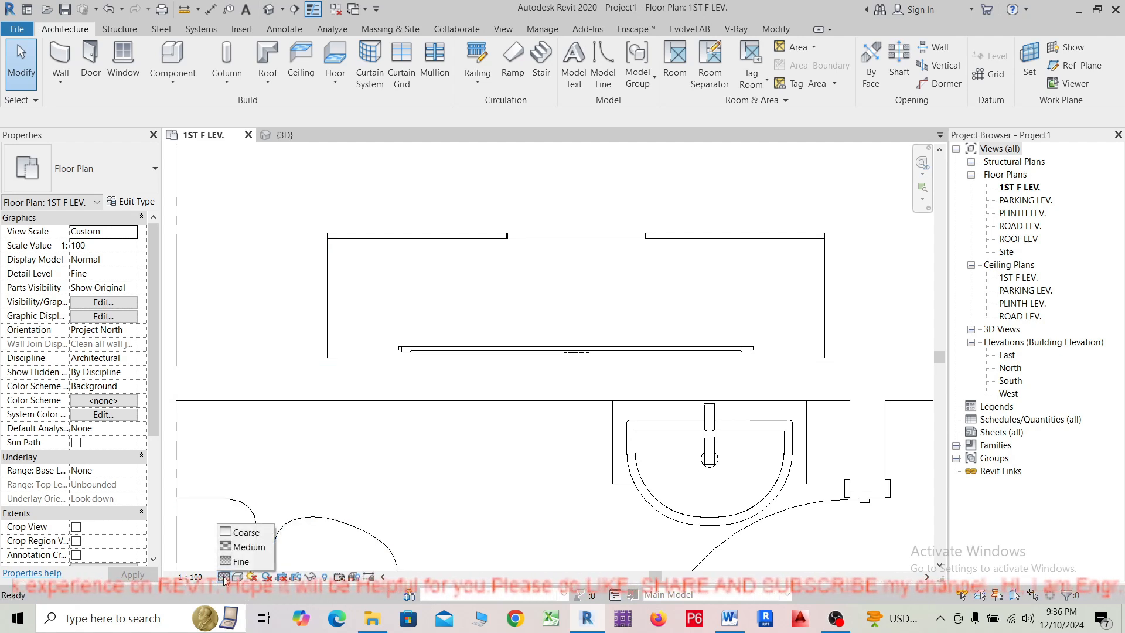
{"action": "left_click", "coordinate": [242, 561]}
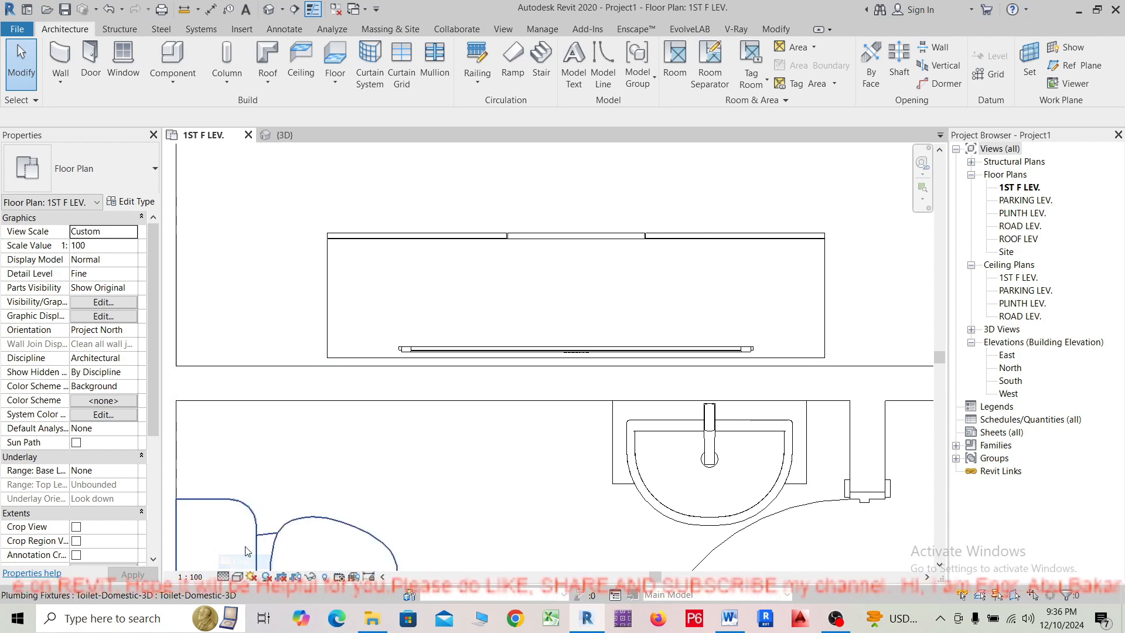
{"action": "left_click", "coordinate": [224, 577]}
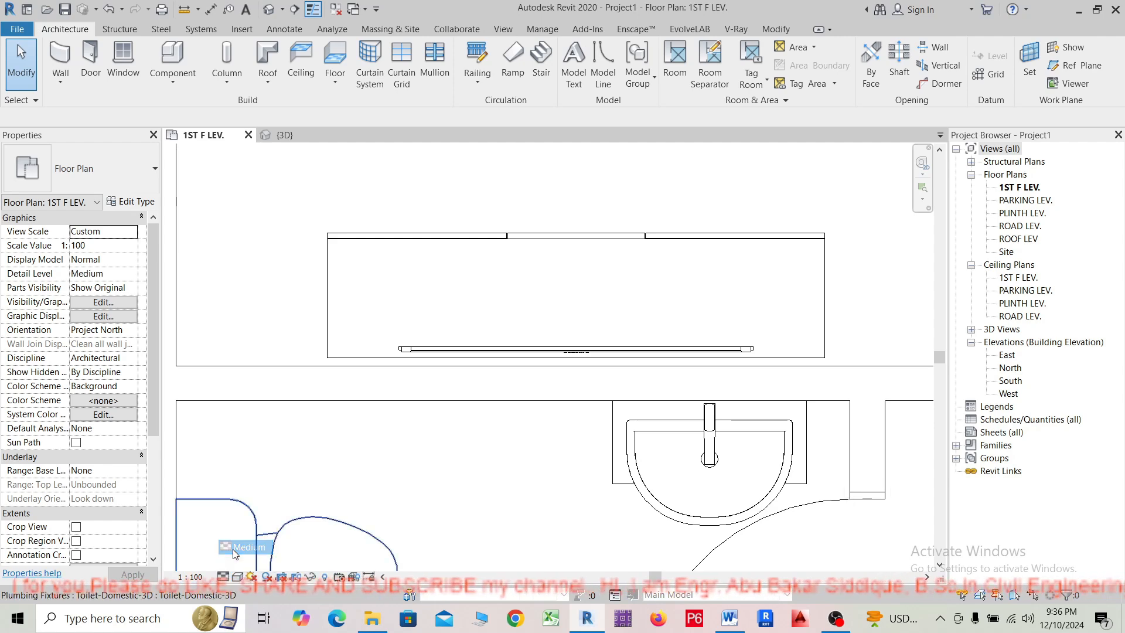
{"action": "left_click", "coordinate": [246, 547]}
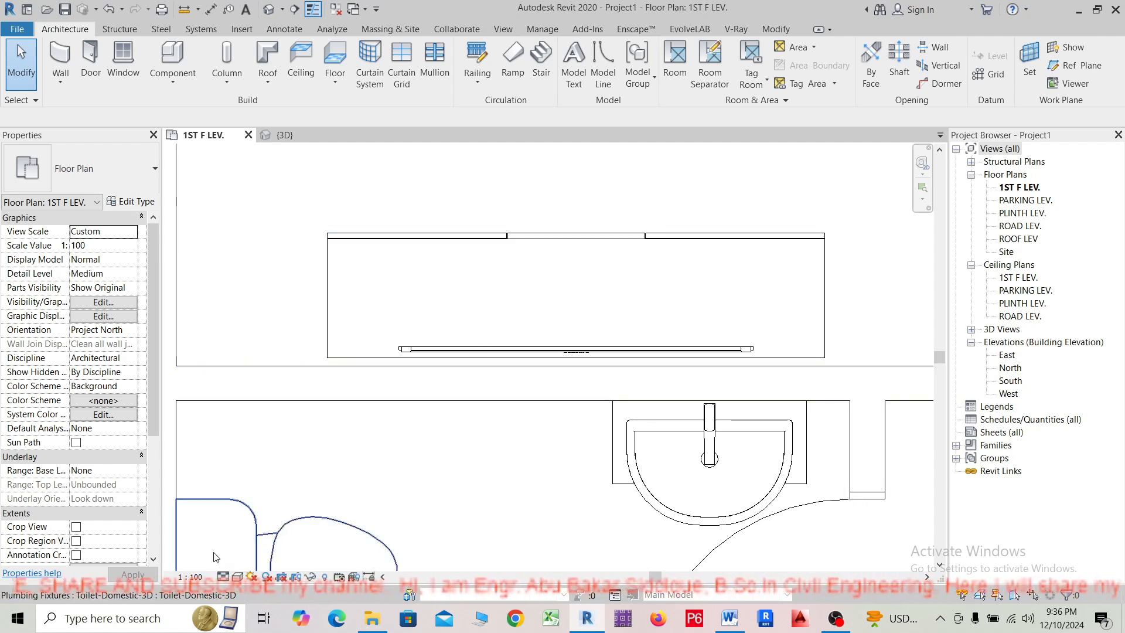
{"action": "left_click", "coordinate": [228, 545]}
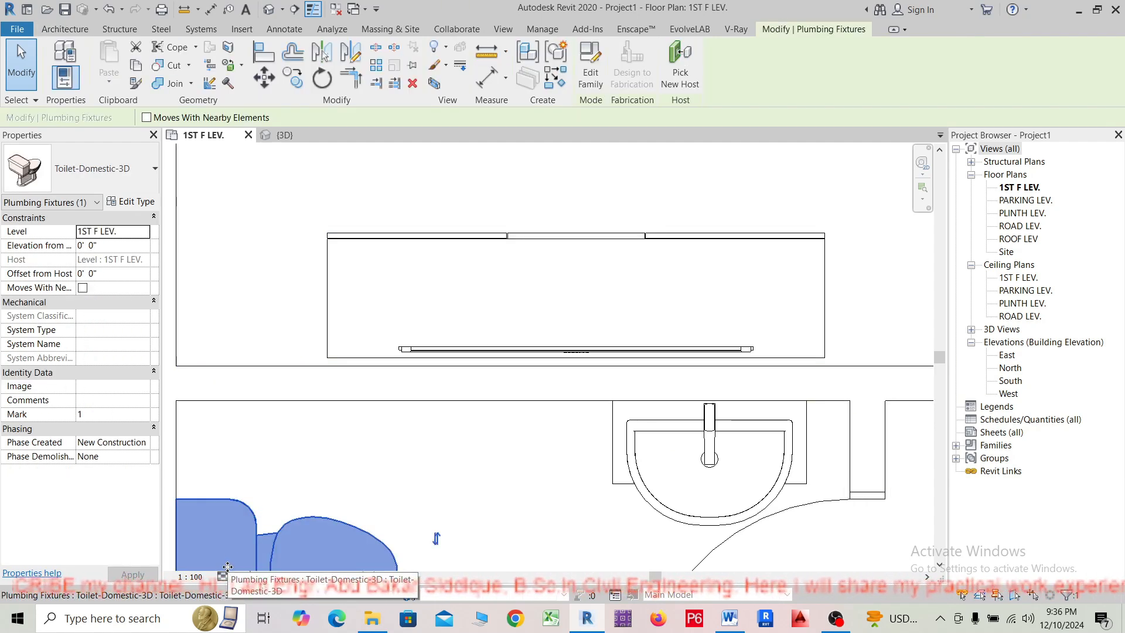
{"action": "left_click", "coordinate": [225, 577]}
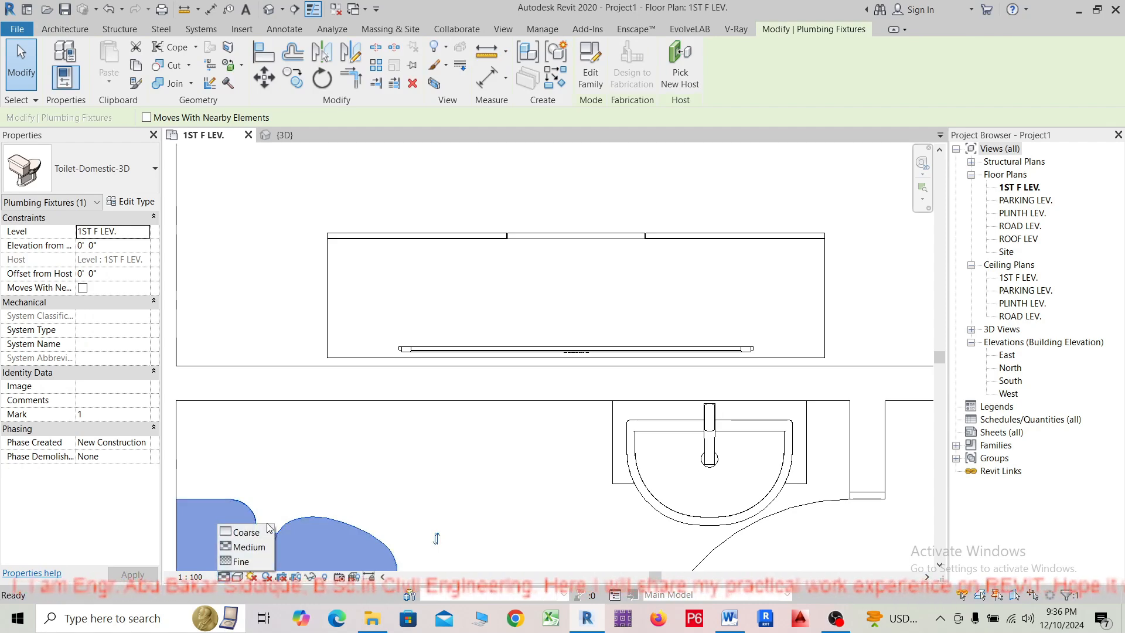
{"action": "left_click", "coordinate": [246, 532]}
{"action": "left_click", "coordinate": [437, 303]}
{"action": "scroll", "coordinate": [483, 303], "scroll_direction": "down", "scroll_amount": 1}
{"action": "scroll", "coordinate": [478, 298], "scroll_direction": "down", "scroll_amount": 5}
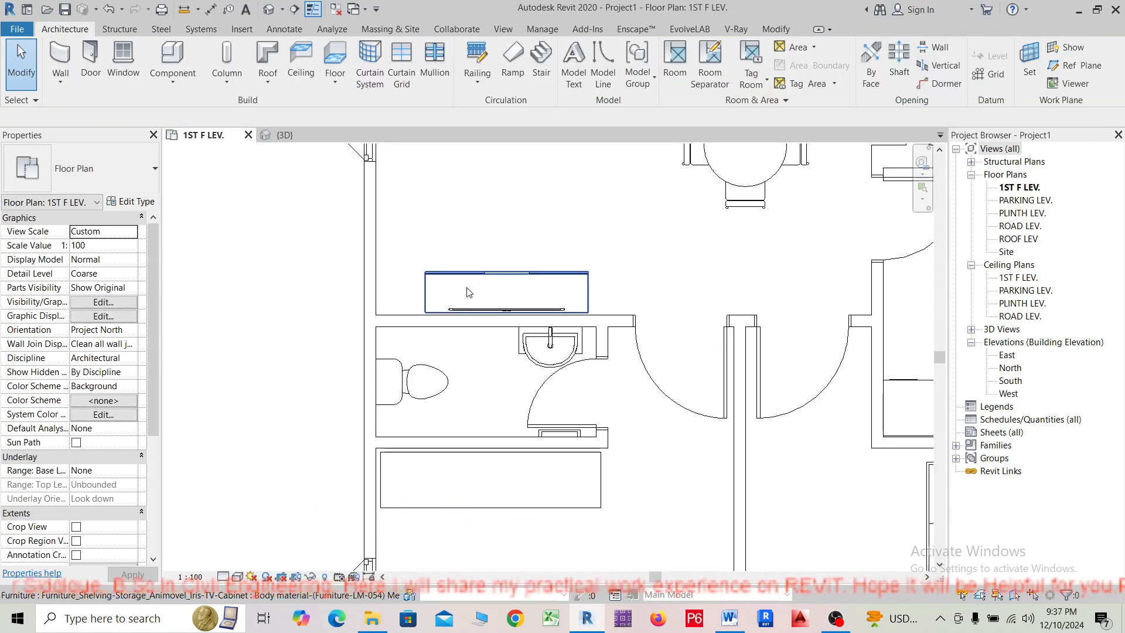
Compare how the bedroom wall corner and sliding door by the balcony are drawn at Coarse and Fine detail levels.
{"action": "middle_click_drag", "start_coordinate": [469, 483], "coordinate": [466, 329]}
{"action": "scroll", "coordinate": [495, 458], "scroll_direction": "up", "scroll_amount": 5}
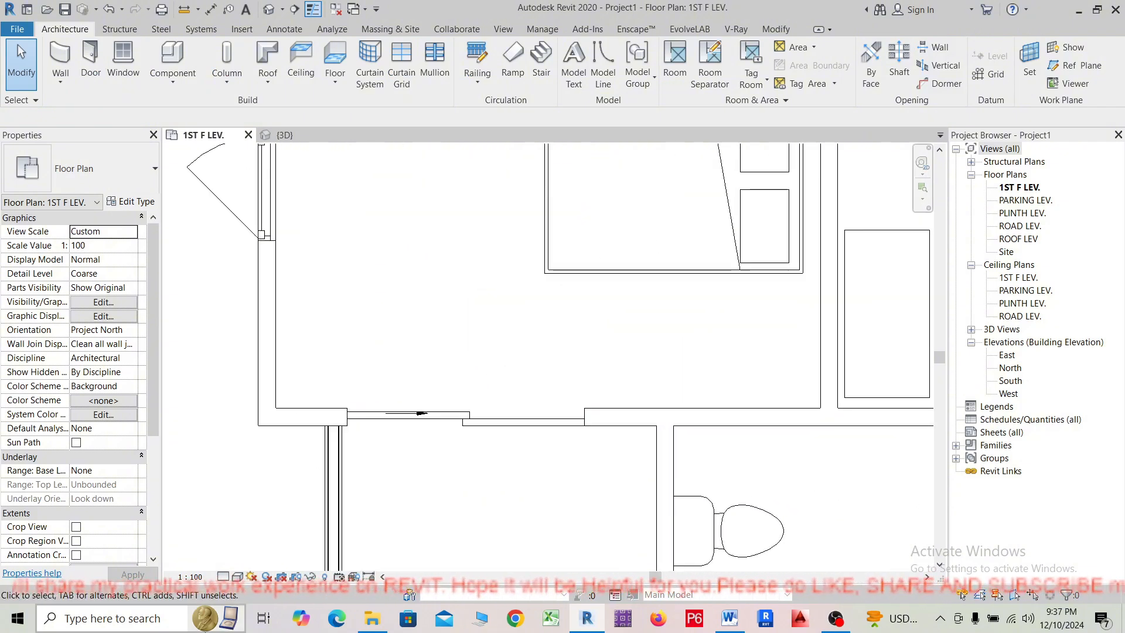
{"action": "left_click", "coordinate": [224, 577]}
{"action": "left_click", "coordinate": [230, 563]}
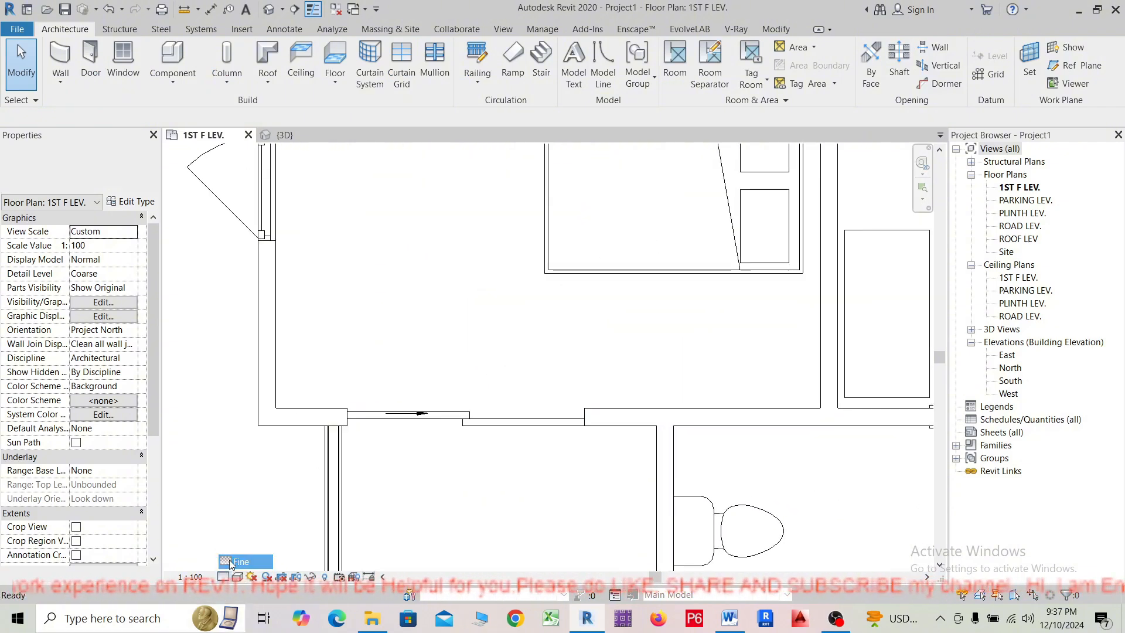
Compare how the balcony's corner outline is drawn at Fine, Medium and Coarse detail levels.
{"action": "scroll", "coordinate": [405, 469], "scroll_direction": "down", "scroll_amount": 3}
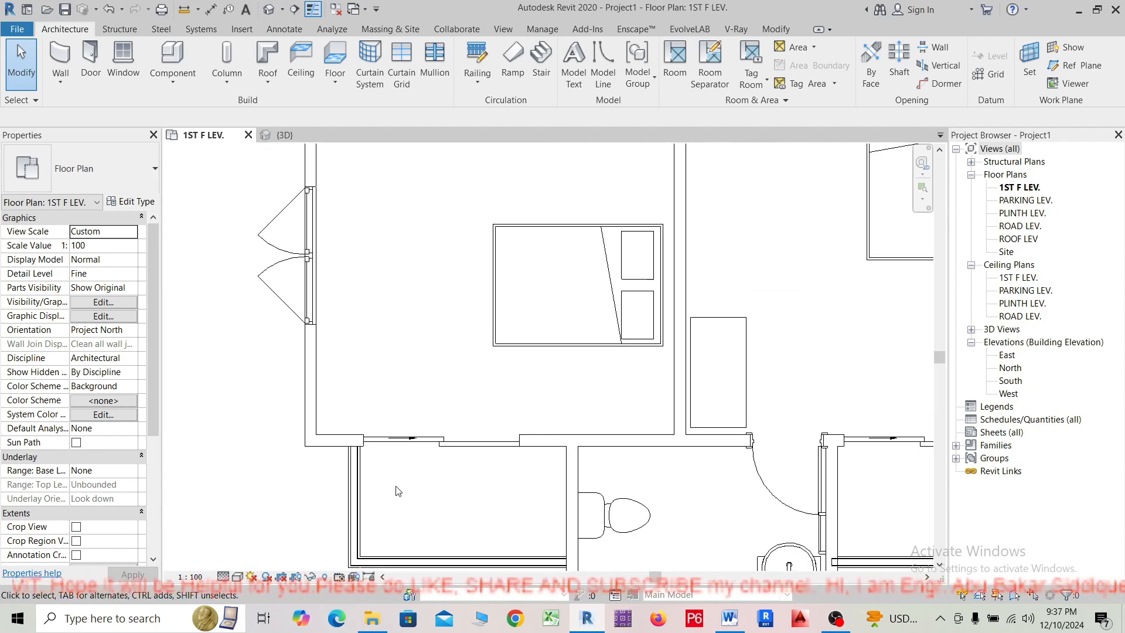
{"action": "middle_click_drag", "start_coordinate": [384, 536], "coordinate": [403, 402]}
{"action": "scroll", "coordinate": [396, 426], "scroll_direction": "up", "scroll_amount": 6}
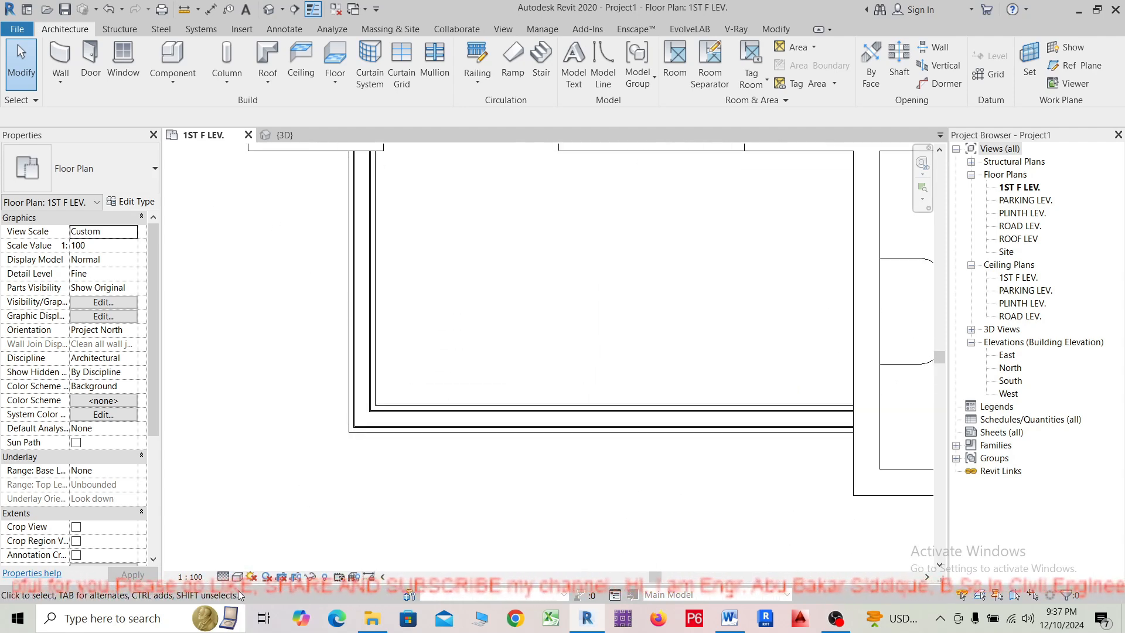
{"action": "left_click", "coordinate": [223, 577]}
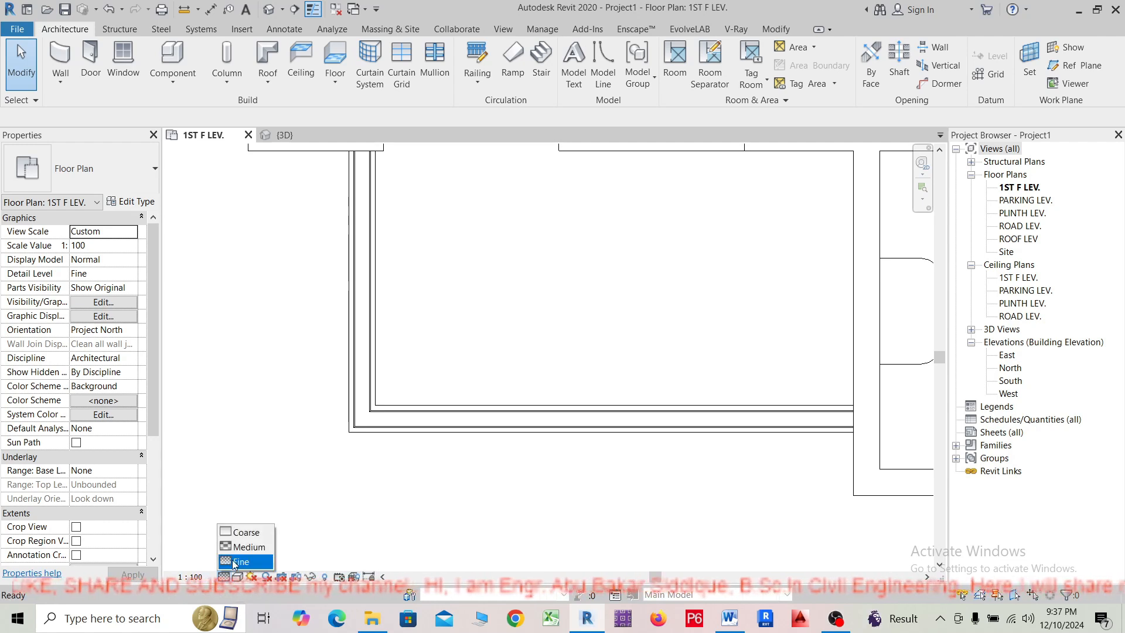
{"action": "left_click", "coordinate": [245, 548]}
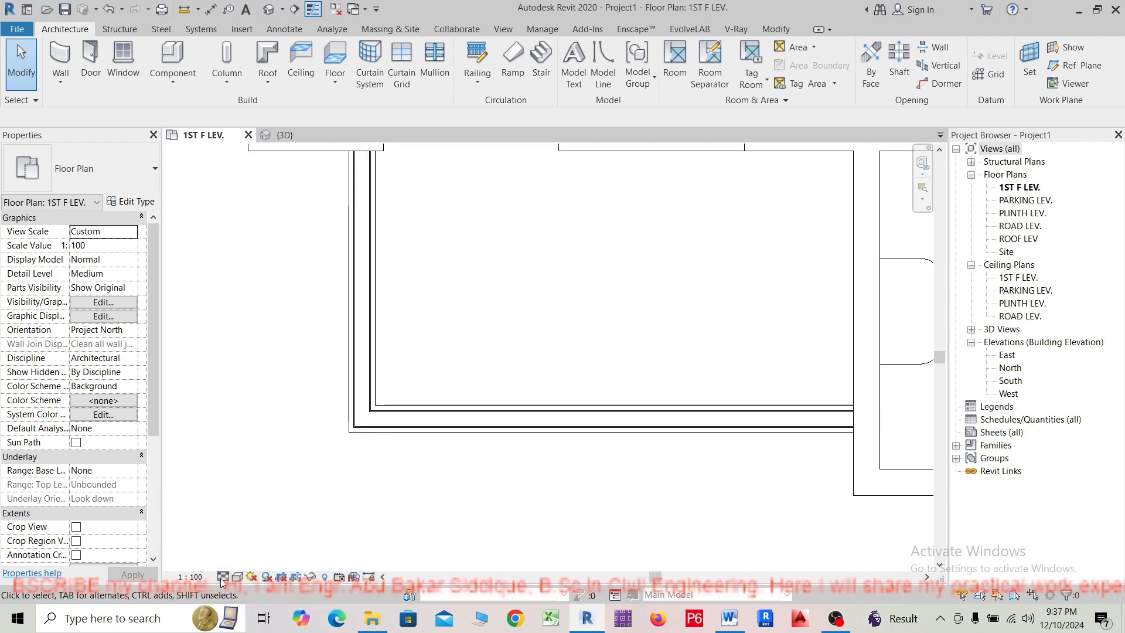
{"action": "left_click", "coordinate": [224, 576]}
{"action": "left_click", "coordinate": [246, 532]}
Compare how the bathroom door and washbasin beside the other balcony are drawn at Coarse and Fine detail levels.
{"action": "scroll", "coordinate": [377, 462], "scroll_direction": "down", "scroll_amount": 3}
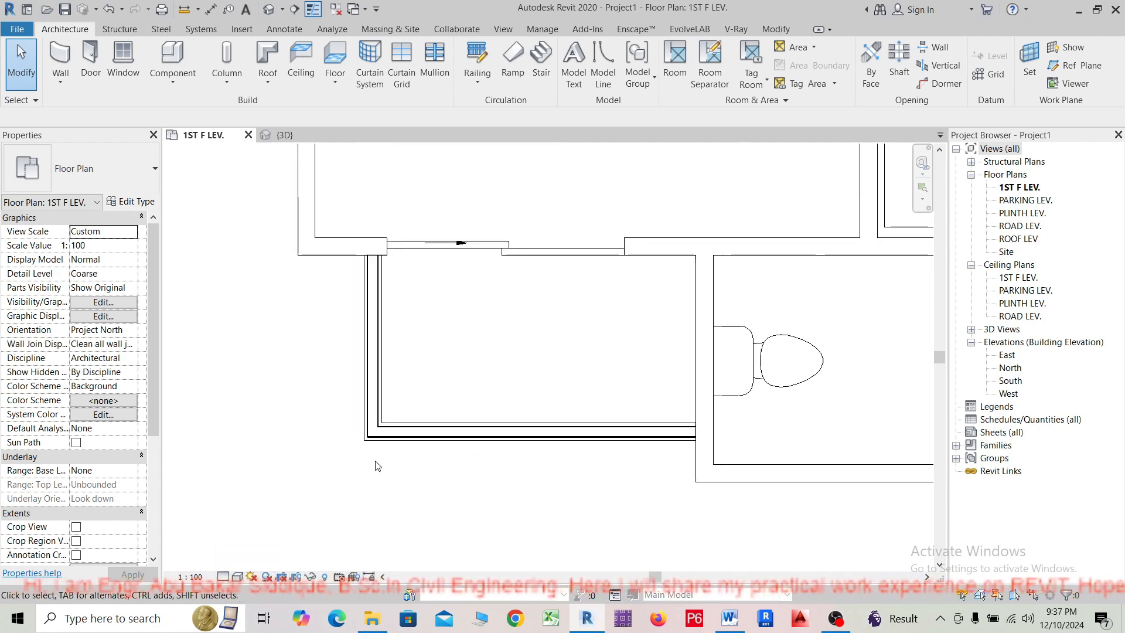
{"action": "middle_click_drag", "start_coordinate": [782, 412], "coordinate": [463, 380]}
{"action": "scroll", "coordinate": [537, 460], "scroll_direction": "up", "scroll_amount": 3}
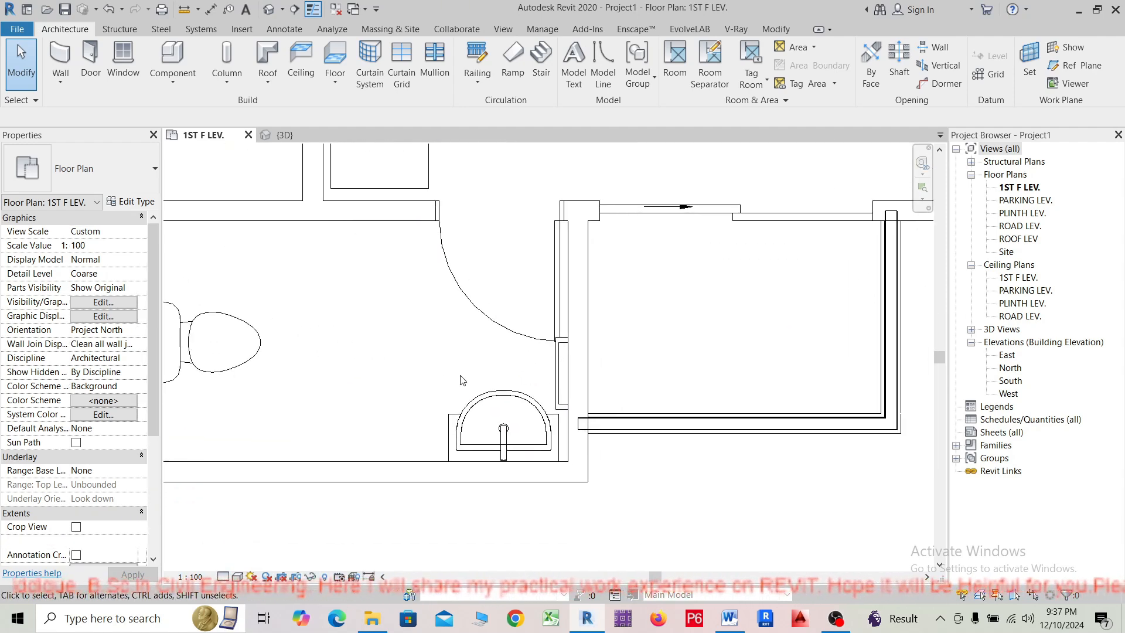
{"action": "left_click", "coordinate": [224, 577]}
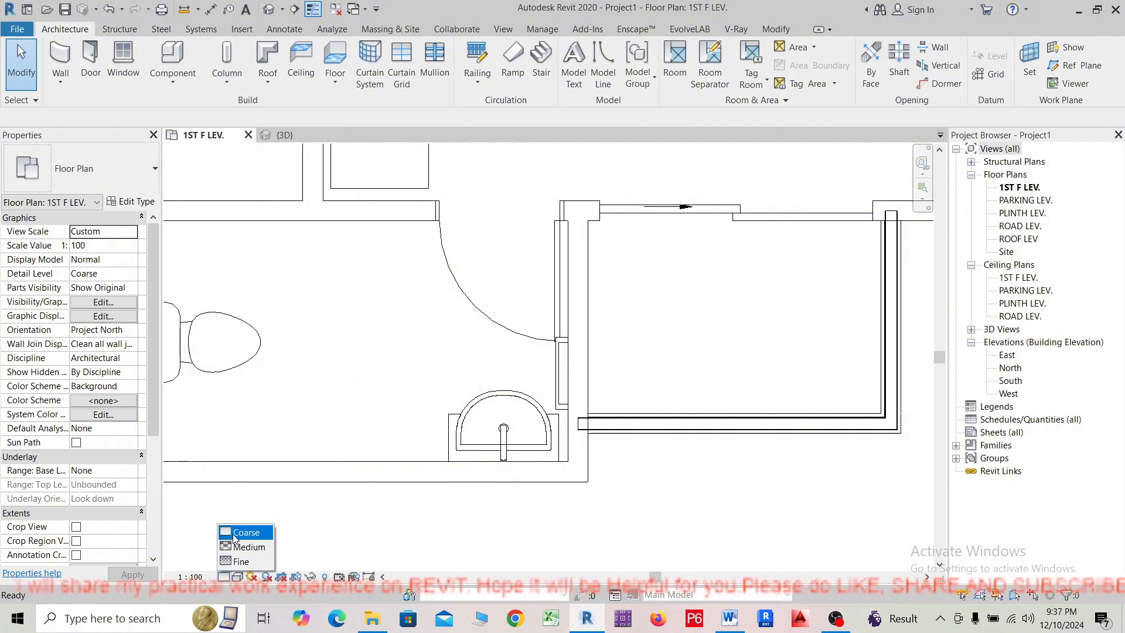
{"action": "left_click", "coordinate": [234, 534]}
{"action": "left_click", "coordinate": [224, 577]}
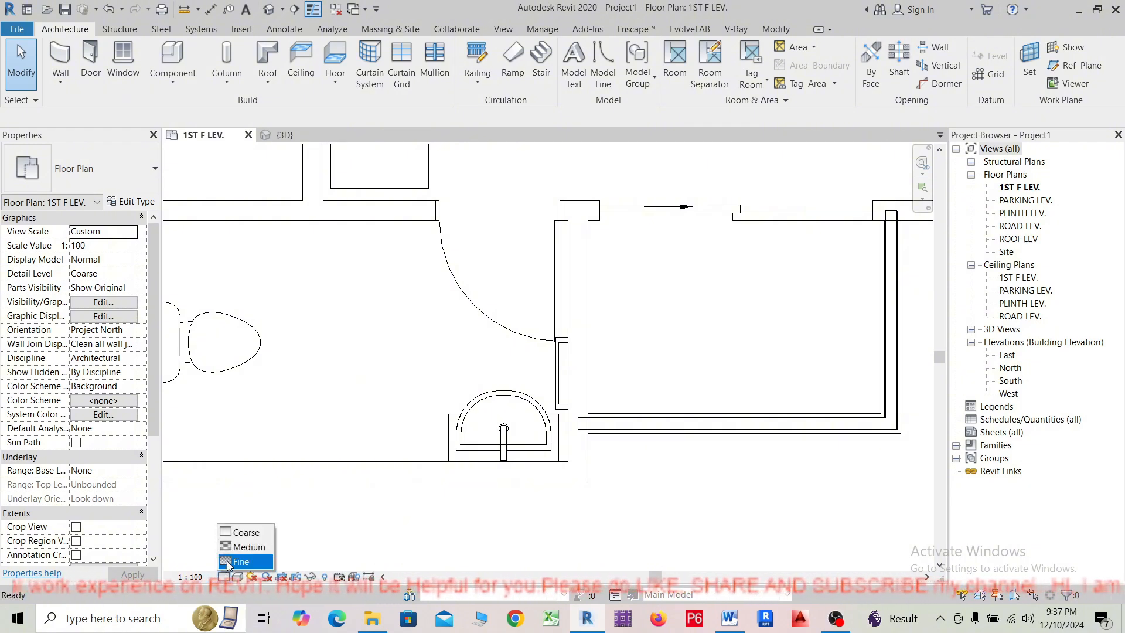
{"action": "left_click", "coordinate": [228, 561]}
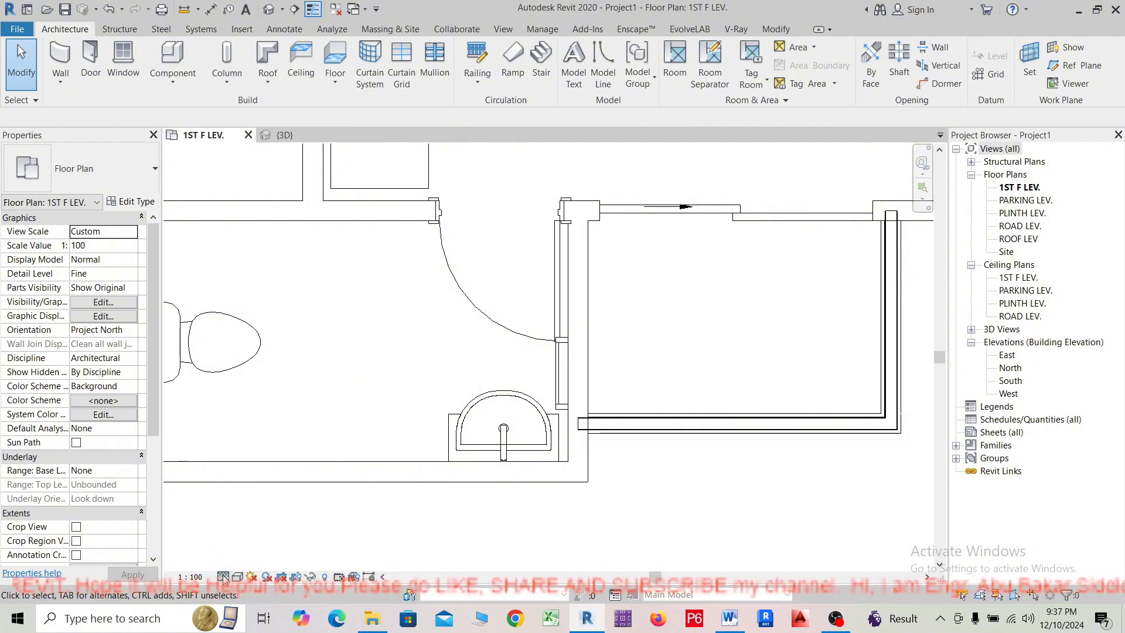
Compare the bathroom door's frame at Medium and Fine detail levels, leaving the plan at Fine.
{"action": "left_click", "coordinate": [225, 577]}
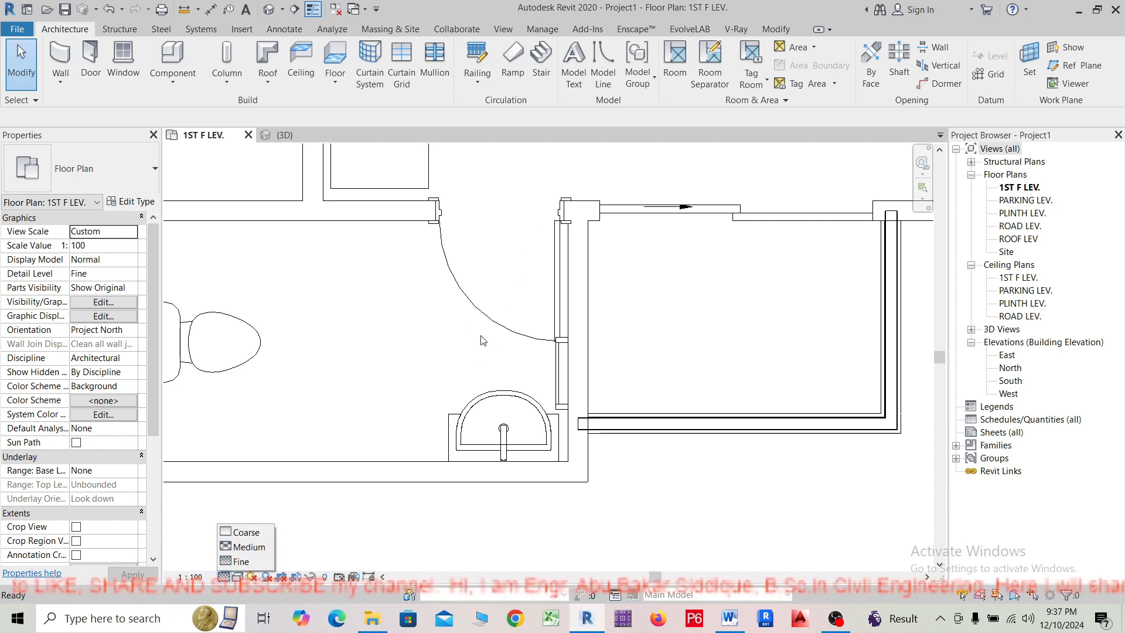
{"action": "left_click", "coordinate": [512, 291]}
{"action": "middle_click_drag", "start_coordinate": [525, 282], "coordinate": [450, 379]}
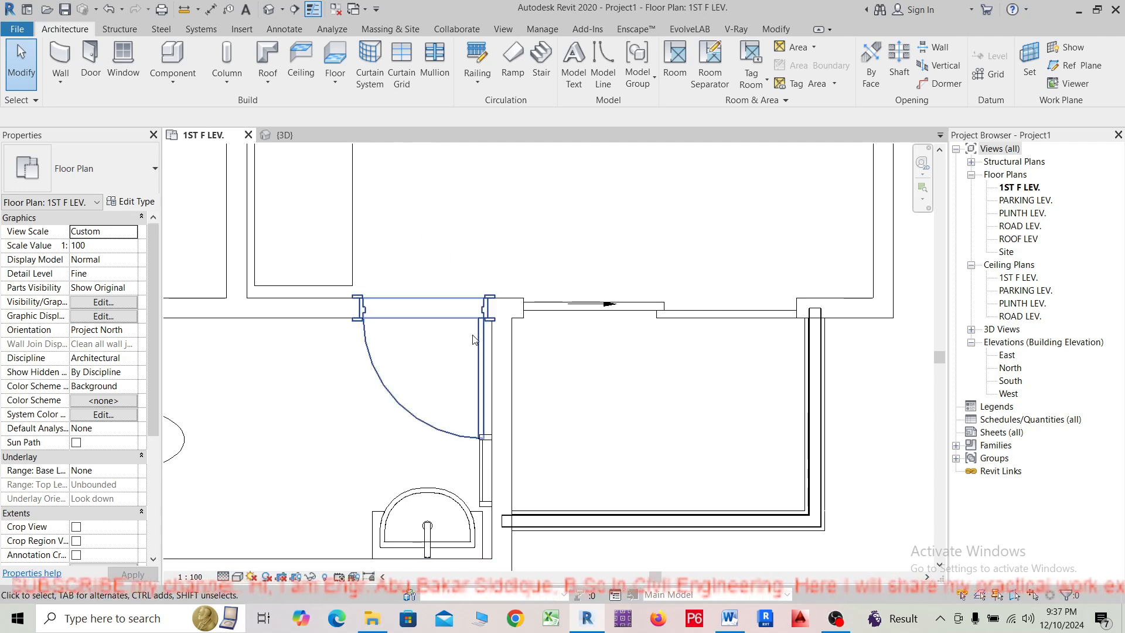
{"action": "scroll", "coordinate": [502, 302], "scroll_direction": "up", "scroll_amount": 1}
{"action": "scroll", "coordinate": [502, 302], "scroll_direction": "up", "scroll_amount": 2}
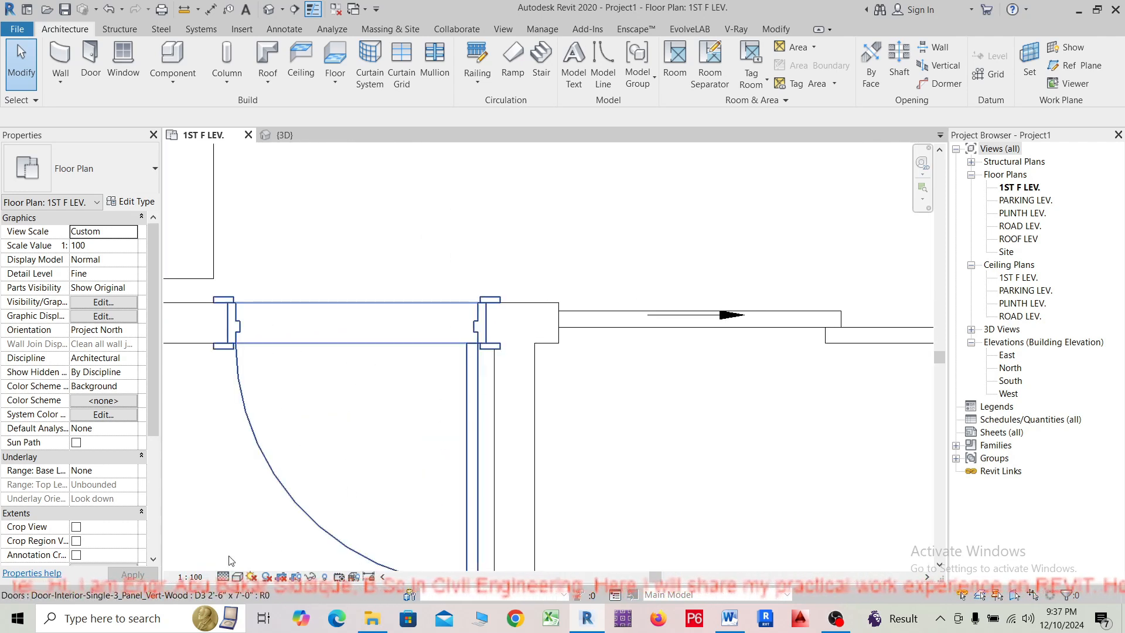
{"action": "left_click", "coordinate": [223, 577]}
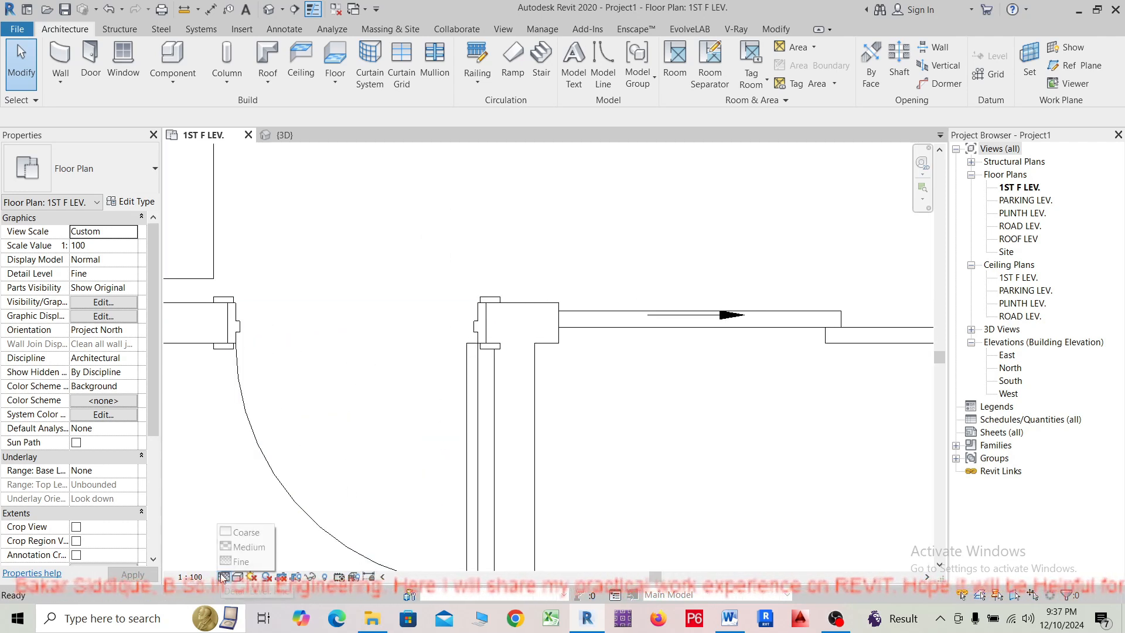
{"action": "left_click", "coordinate": [247, 547]}
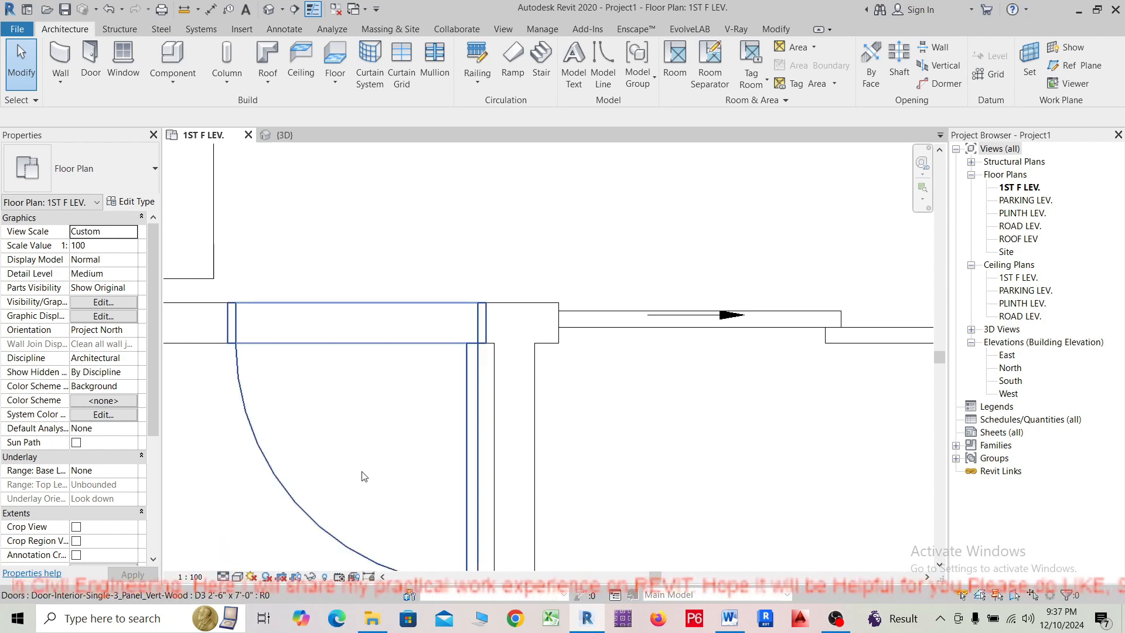
{"action": "scroll", "coordinate": [437, 363], "scroll_direction": "down", "scroll_amount": 1}
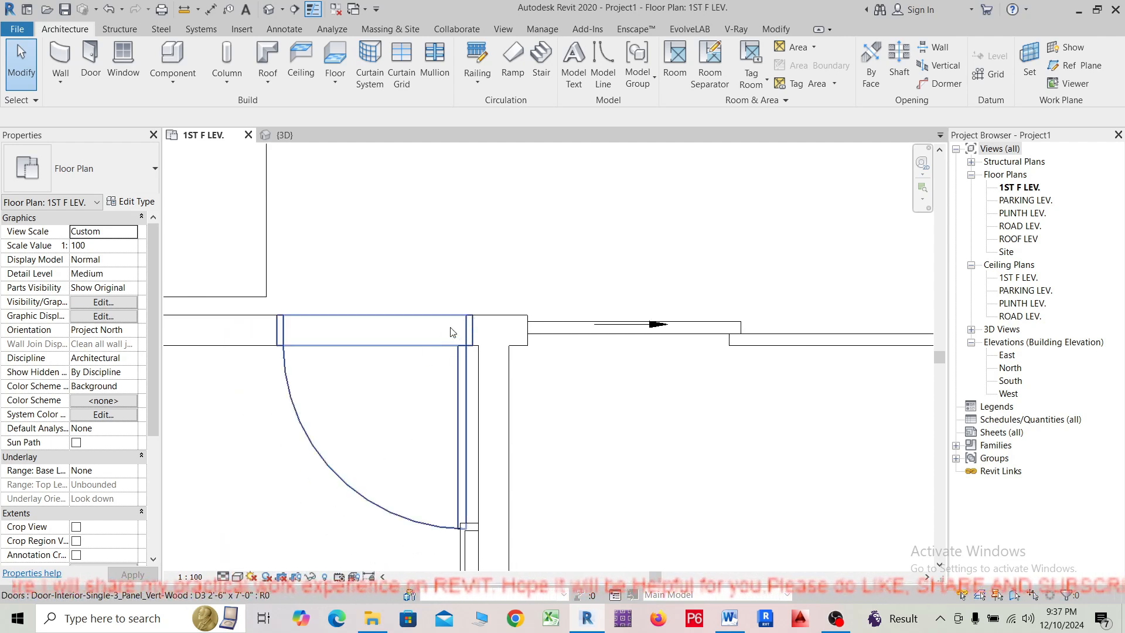
{"action": "left_click", "coordinate": [230, 578]}
{"action": "left_click", "coordinate": [232, 562]}
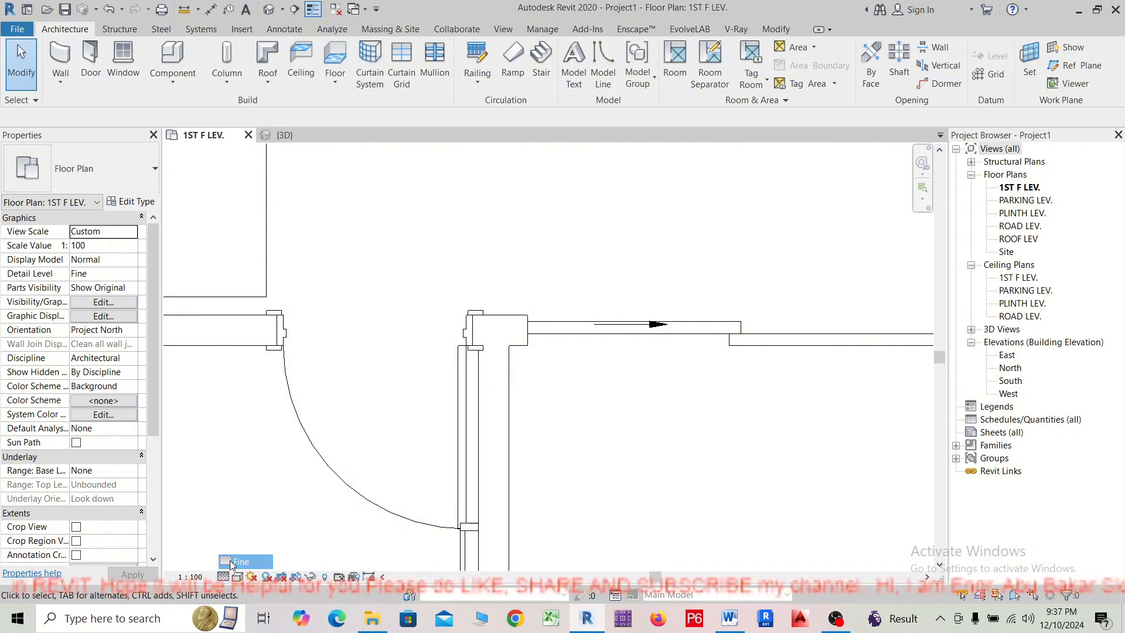
Examine both jambs of the bathroom door and the adjoining brick wall in the plan at Fine detail level.
{"action": "scroll", "coordinate": [481, 315], "scroll_direction": "up", "scroll_amount": 1}
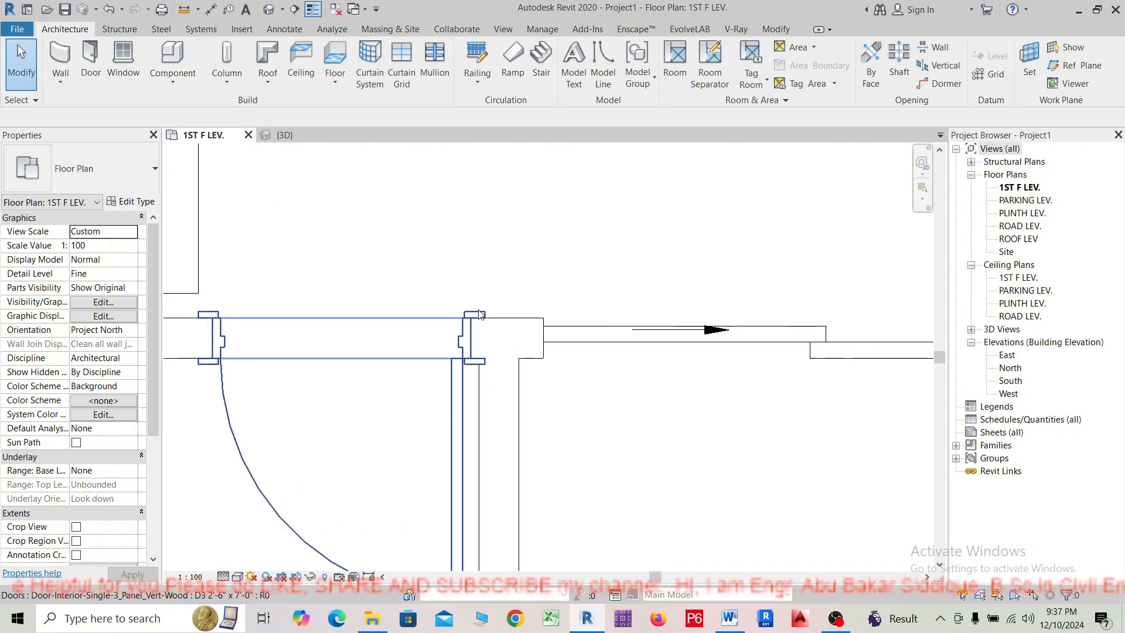
{"action": "scroll", "coordinate": [481, 315], "scroll_direction": "up", "scroll_amount": 2}
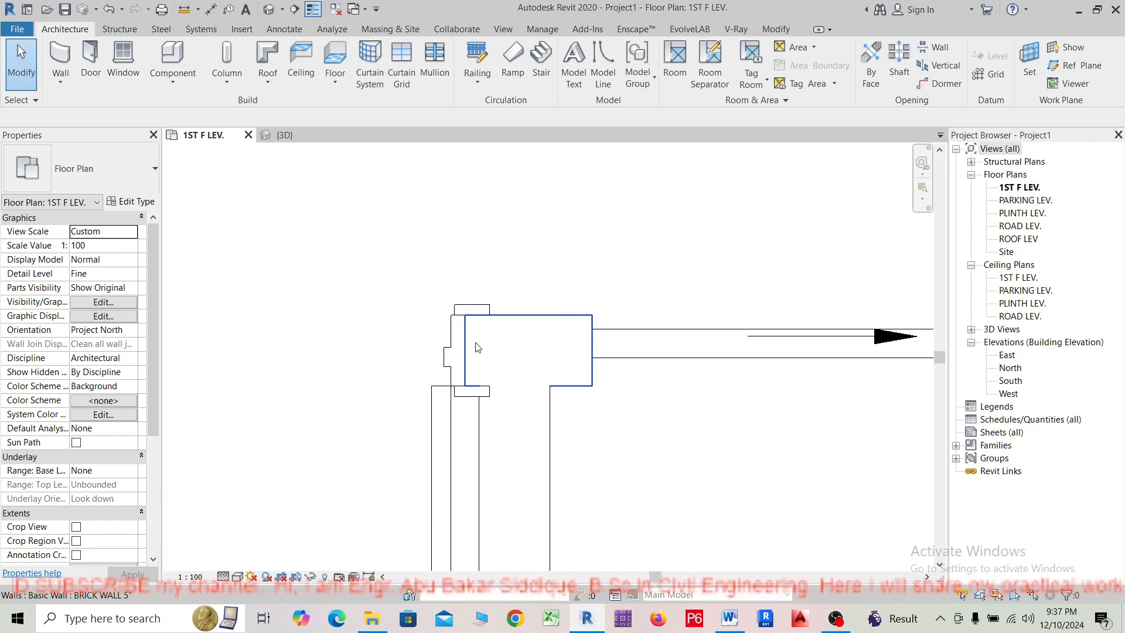
{"action": "scroll", "coordinate": [476, 347], "scroll_direction": "down", "scroll_amount": 2}
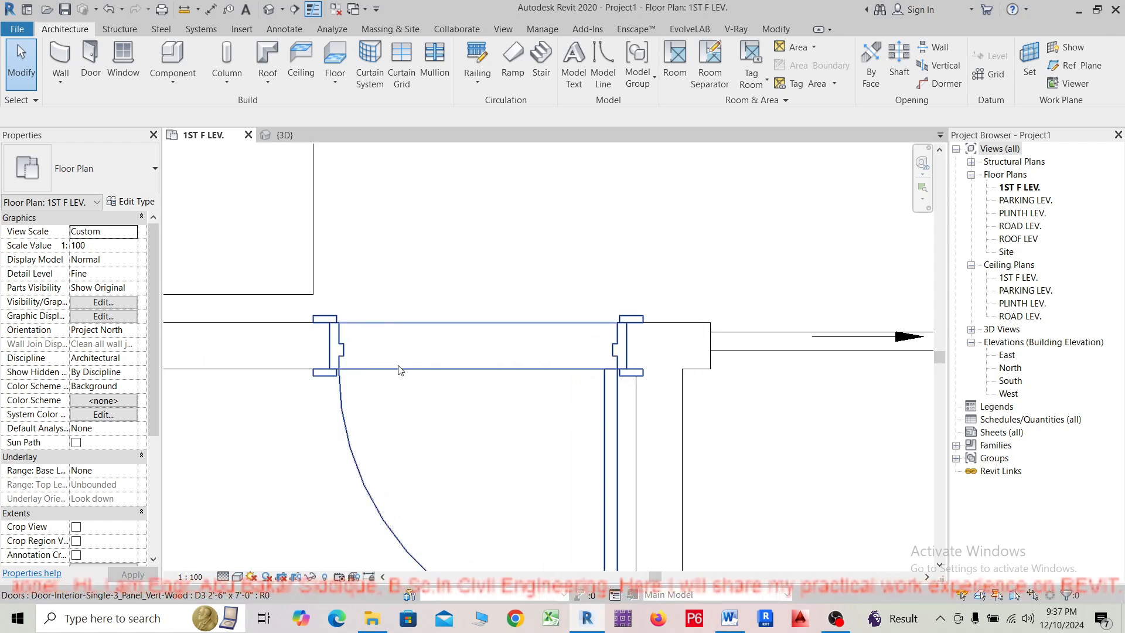
{"action": "scroll", "coordinate": [327, 332], "scroll_direction": "up", "scroll_amount": 1}
{"action": "scroll", "coordinate": [319, 371], "scroll_direction": "down", "scroll_amount": 3}
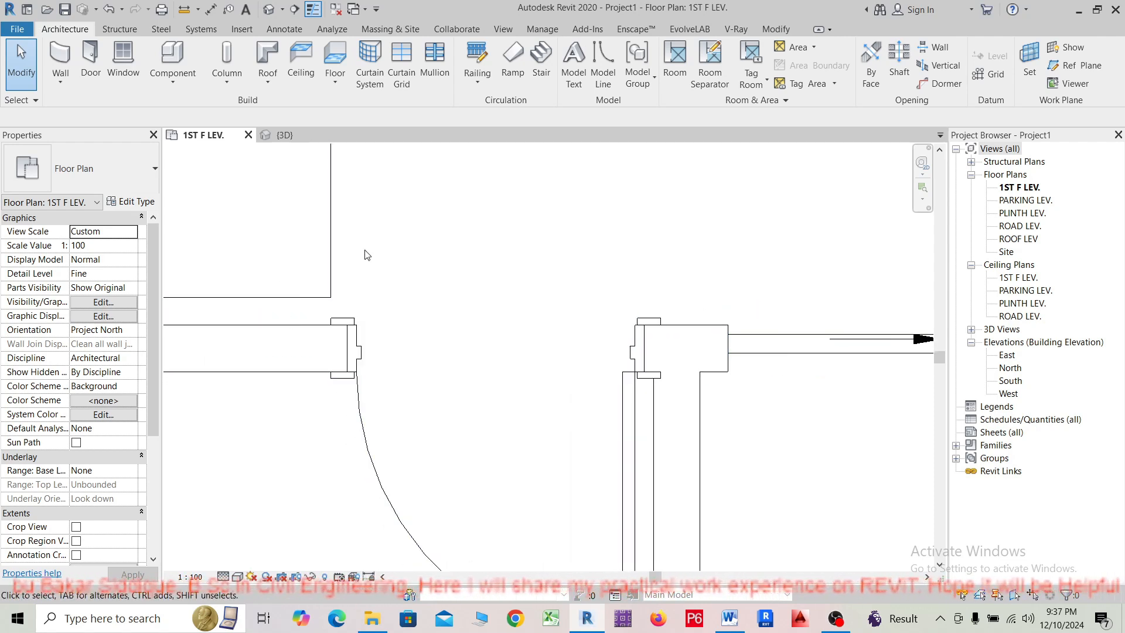
Set the floor plan's detail level to Coarse and review the bedrooms, bathrooms, kitchen and balconies.
{"action": "scroll", "coordinate": [412, 392], "scroll_direction": "down", "scroll_amount": 1}
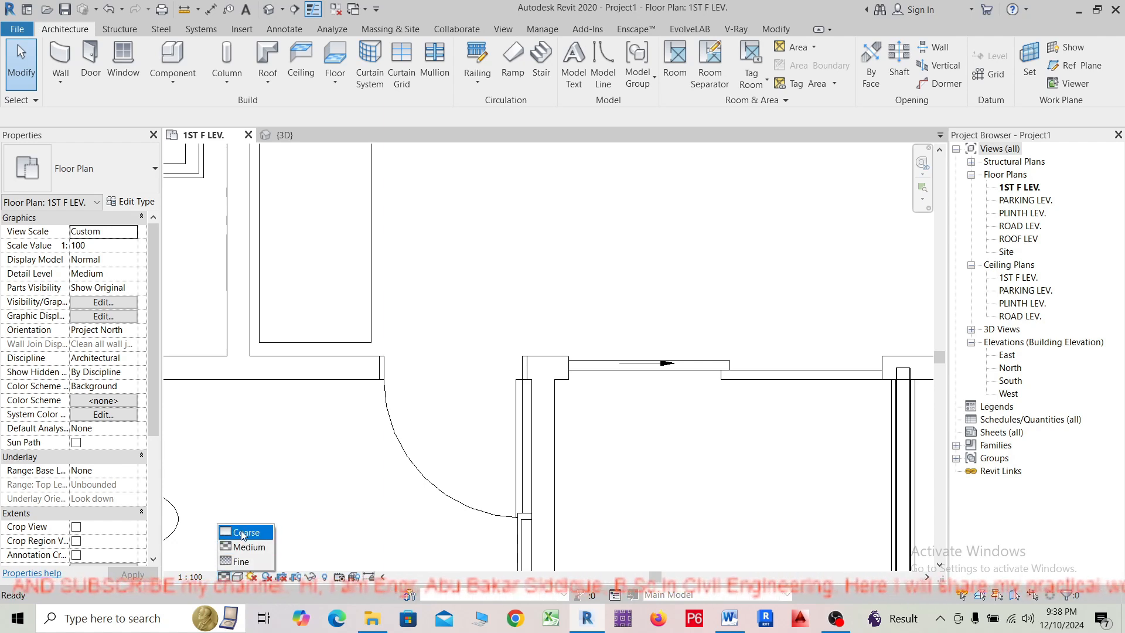
{"action": "scroll", "coordinate": [426, 455], "scroll_direction": "down", "scroll_amount": 4}
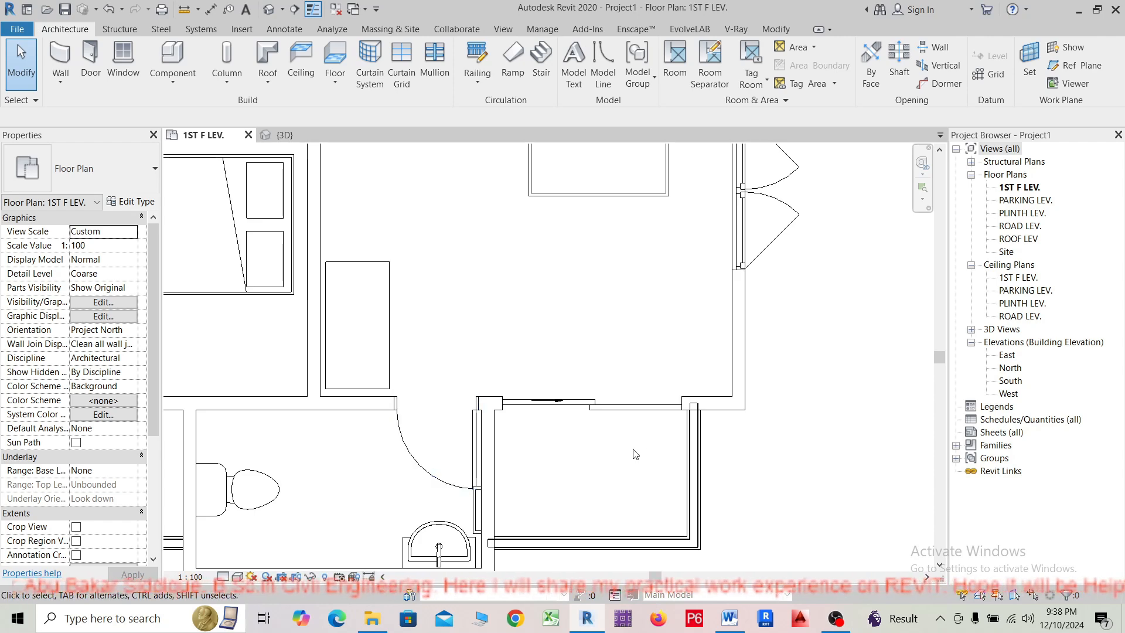
{"action": "scroll", "coordinate": [662, 456], "scroll_direction": "down", "scroll_amount": 2}
{"action": "scroll", "coordinate": [598, 452], "scroll_direction": "down", "scroll_amount": 3}
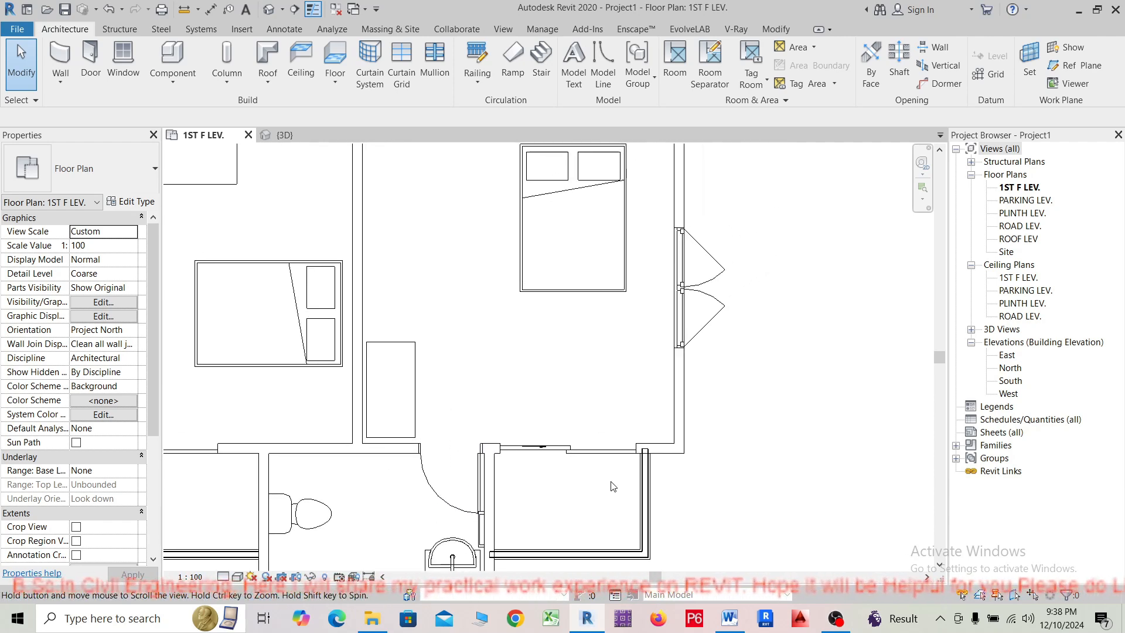
{"action": "scroll", "coordinate": [375, 469], "scroll_direction": "up", "scroll_amount": 3}
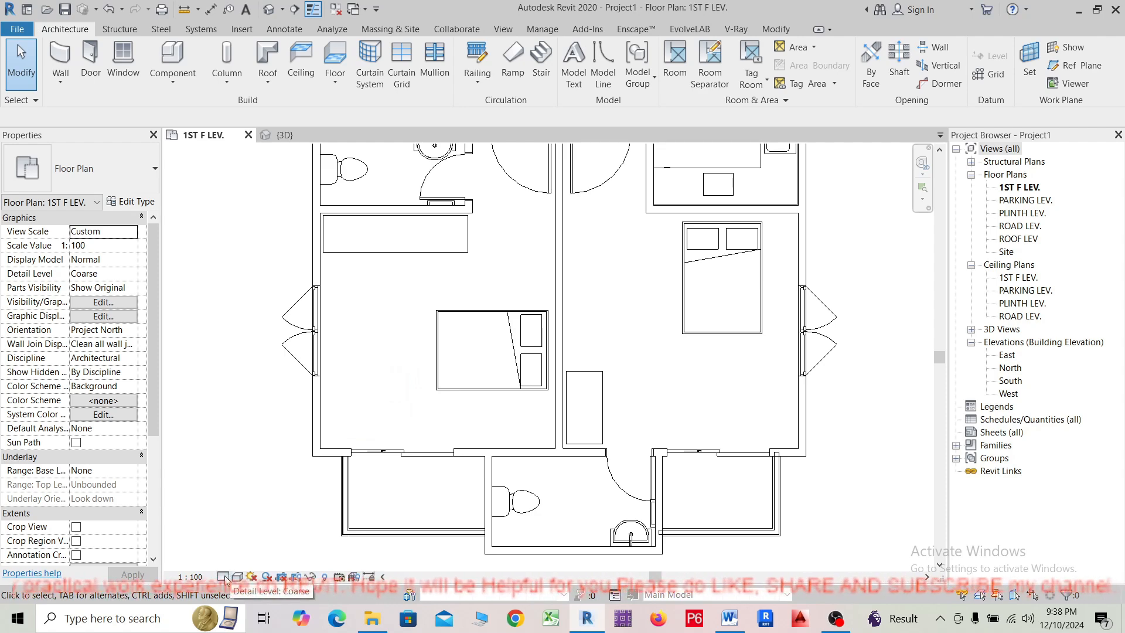
{"action": "middle_click_drag", "start_coordinate": [416, 481], "coordinate": [401, 541]}
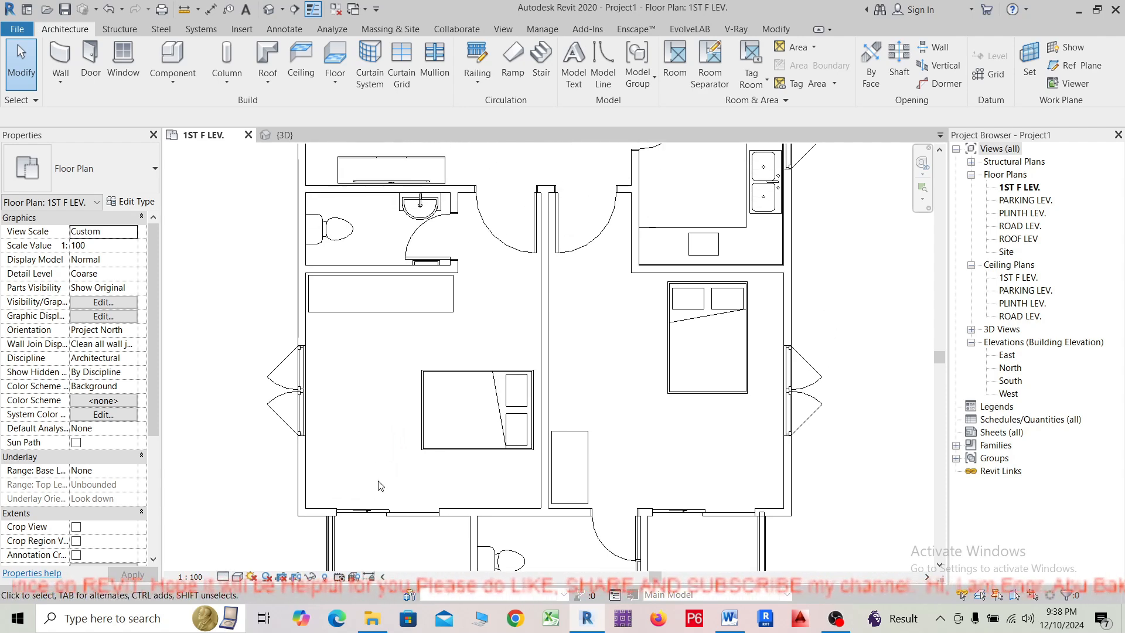
{"action": "scroll", "coordinate": [374, 436], "scroll_direction": "down", "scroll_amount": 2}
{"action": "middle_click_drag", "start_coordinate": [380, 426], "coordinate": [377, 436]}
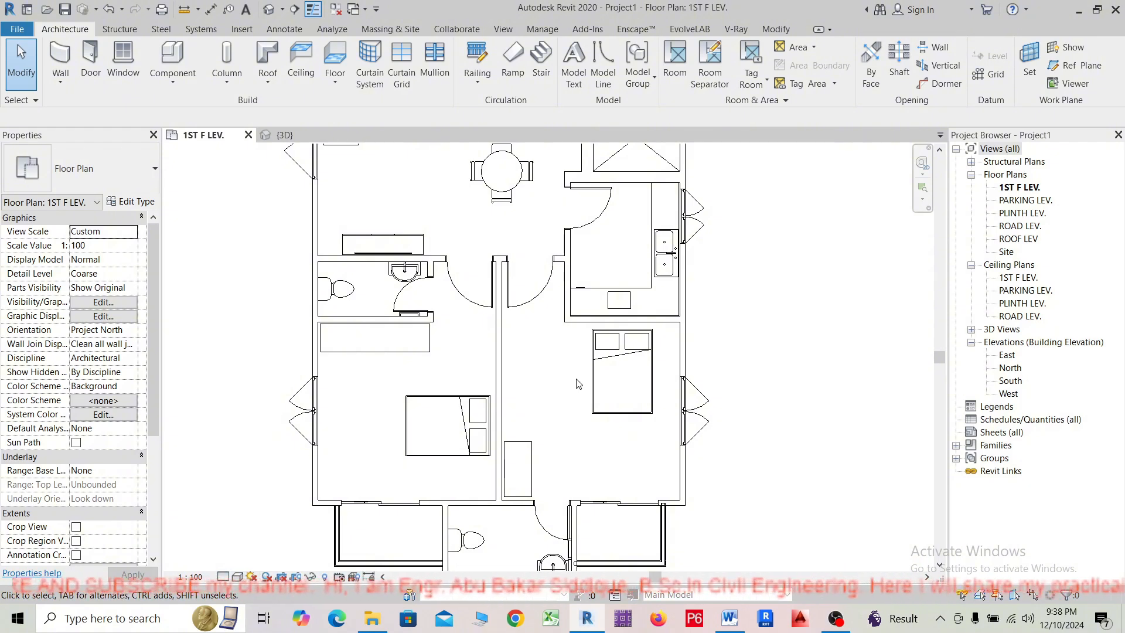
Examine the whole floor plan at Coarse detail level, from the bedrooms and kitchen to the living and dining area.
{"action": "scroll", "coordinate": [579, 384], "scroll_direction": "down", "scroll_amount": 2}
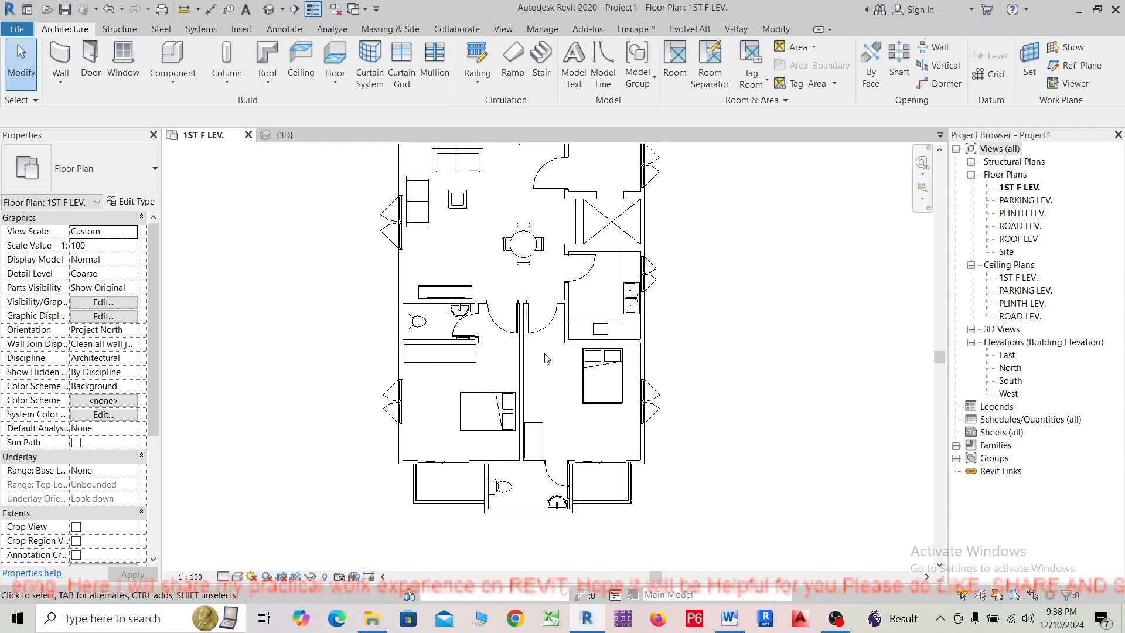
{"action": "middle_click_drag", "start_coordinate": [546, 359], "coordinate": [592, 429]}
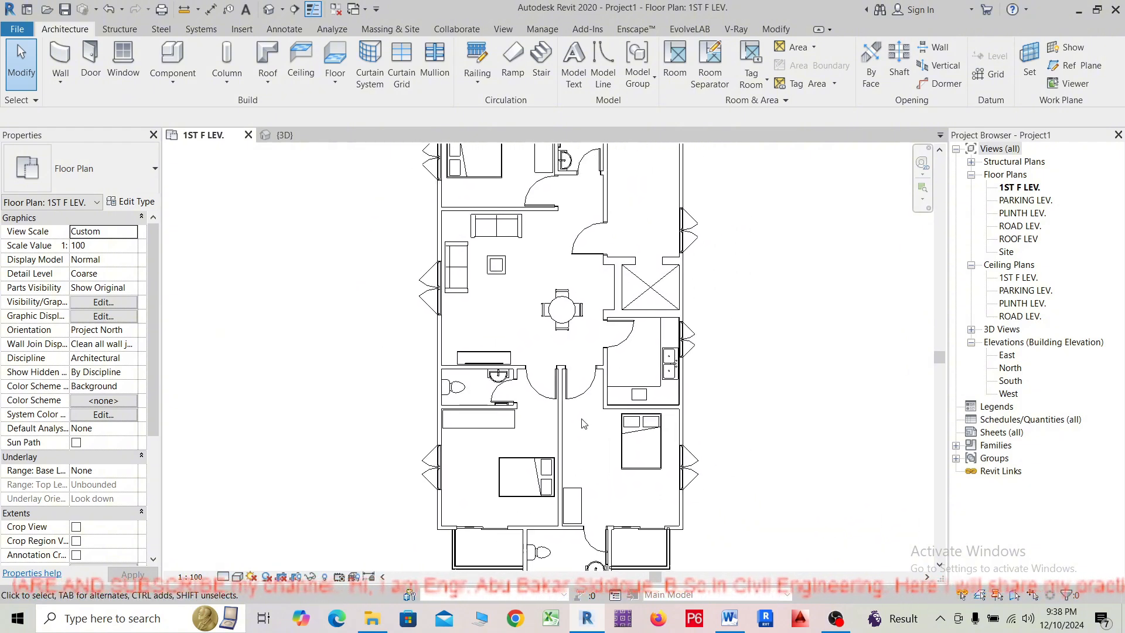
{"action": "scroll", "coordinate": [583, 423], "scroll_direction": "up", "scroll_amount": 2}
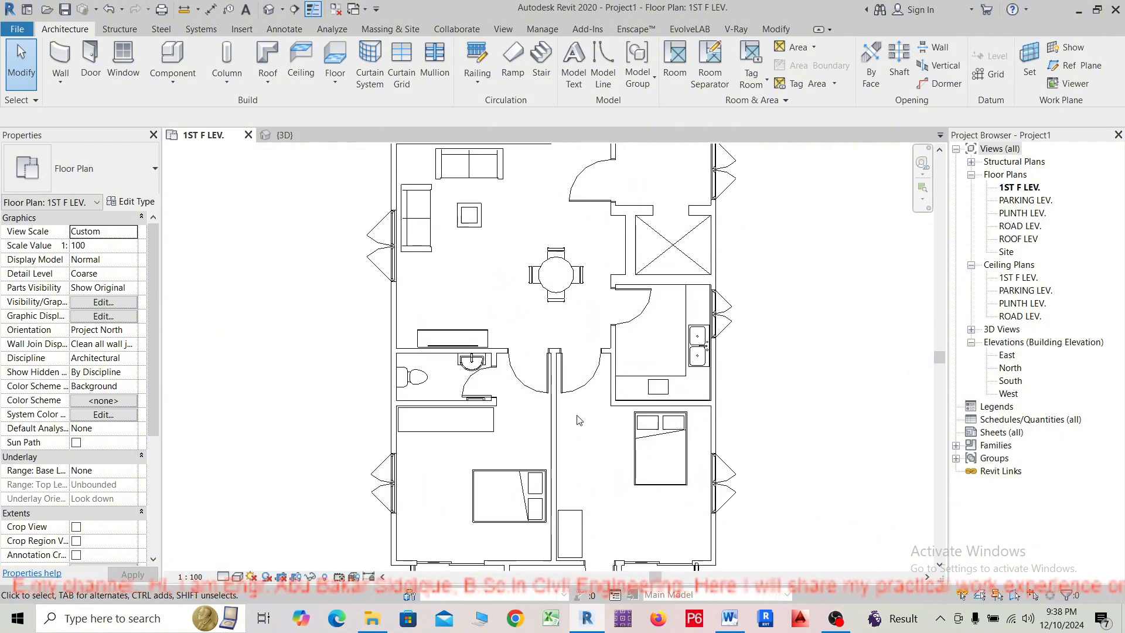
{"action": "scroll", "coordinate": [579, 421], "scroll_direction": "down", "scroll_amount": 2}
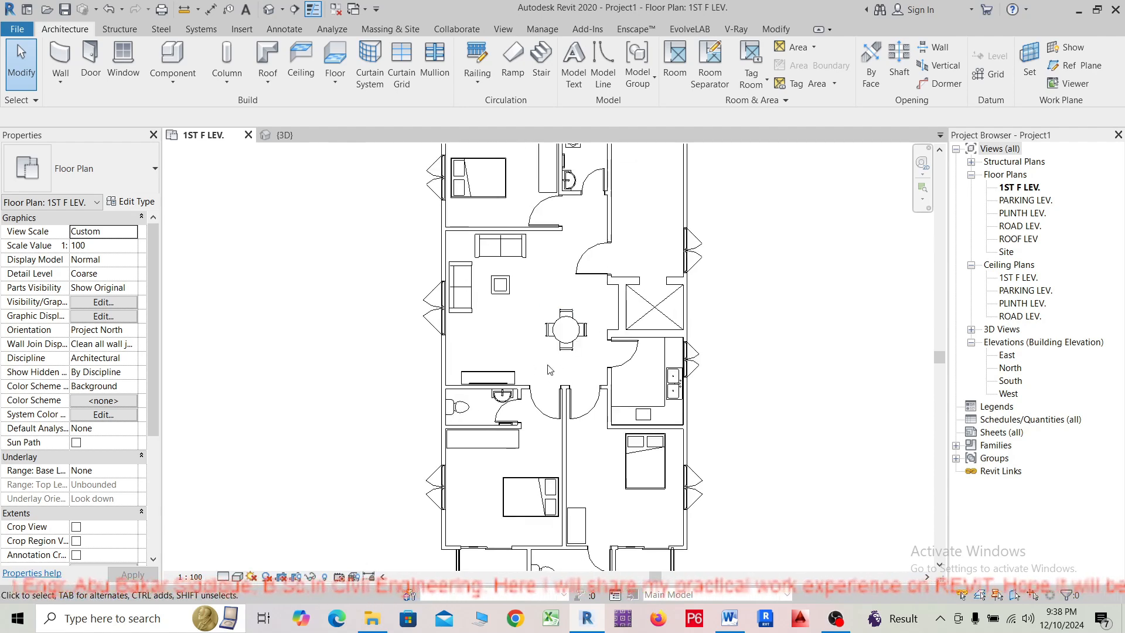
{"action": "scroll", "coordinate": [550, 369], "scroll_direction": "down", "scroll_amount": 2}
{"action": "scroll", "coordinate": [549, 369], "scroll_direction": "up", "scroll_amount": 2}
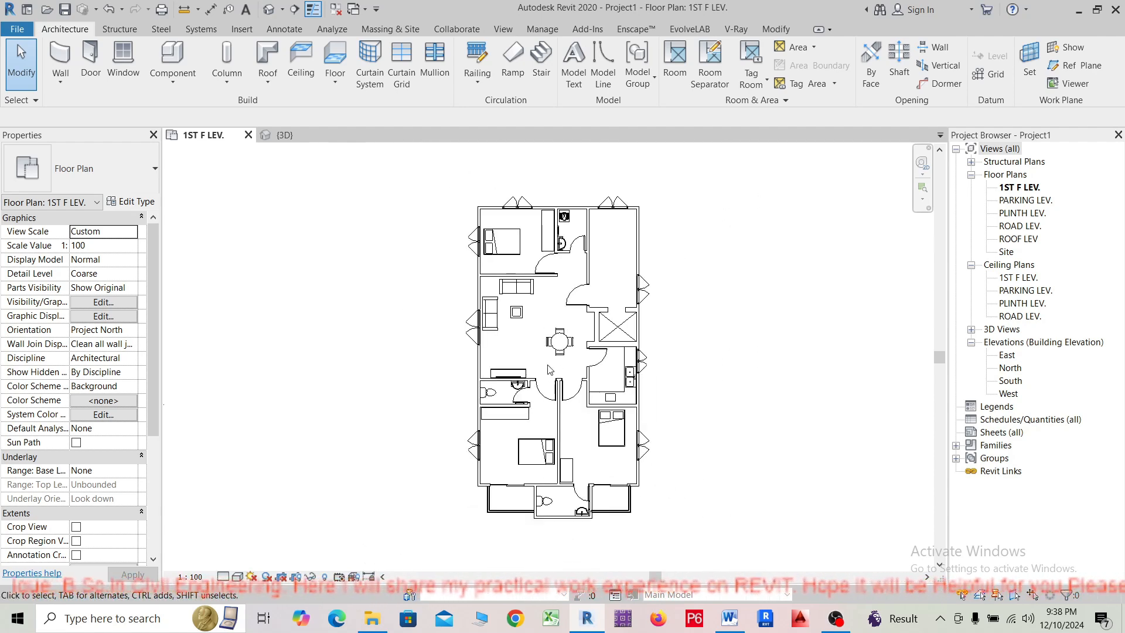
{"action": "scroll", "coordinate": [550, 369], "scroll_direction": "up", "scroll_amount": 4}
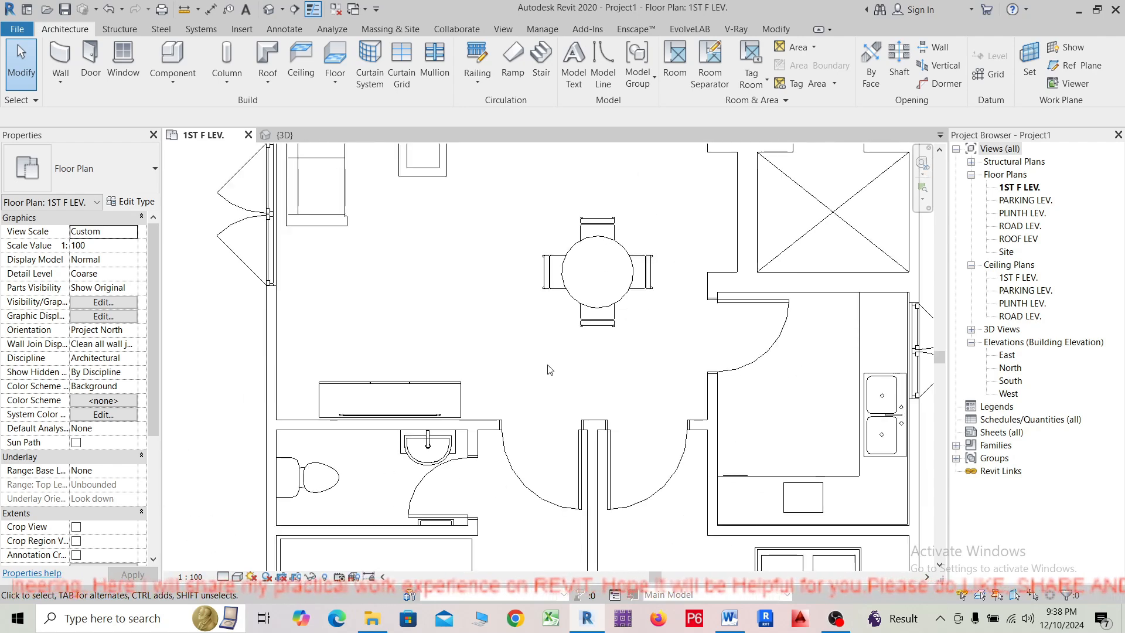
{"action": "scroll", "coordinate": [550, 369], "scroll_direction": "down", "scroll_amount": 2}
{"action": "scroll", "coordinate": [549, 369], "scroll_direction": "up", "scroll_amount": 4}
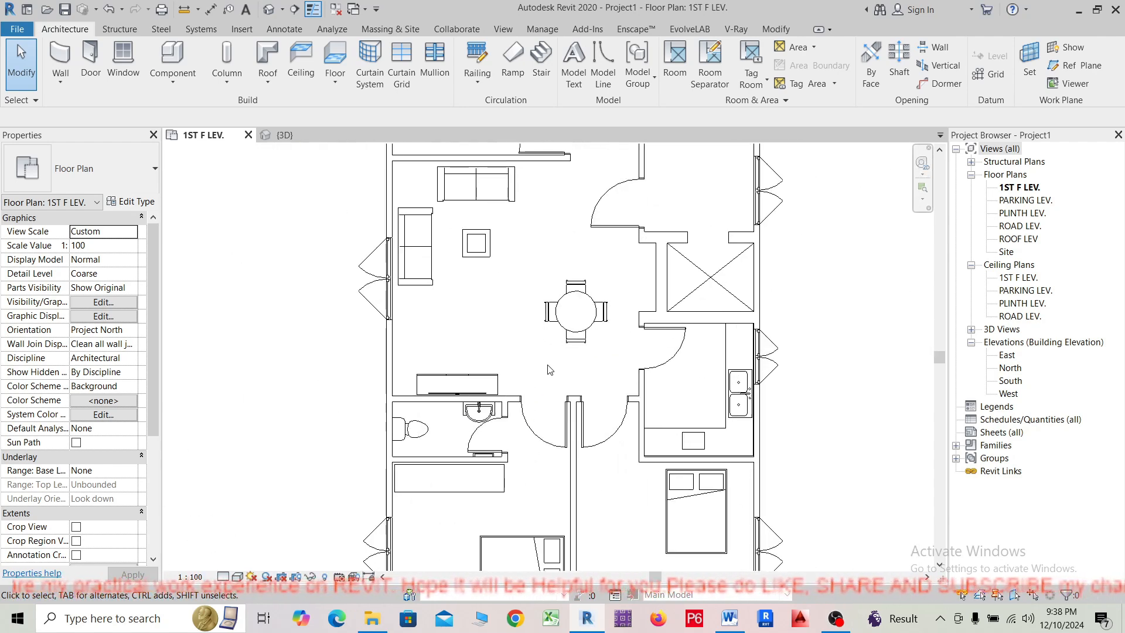
{"action": "scroll", "coordinate": [550, 369], "scroll_direction": "down", "scroll_amount": 2}
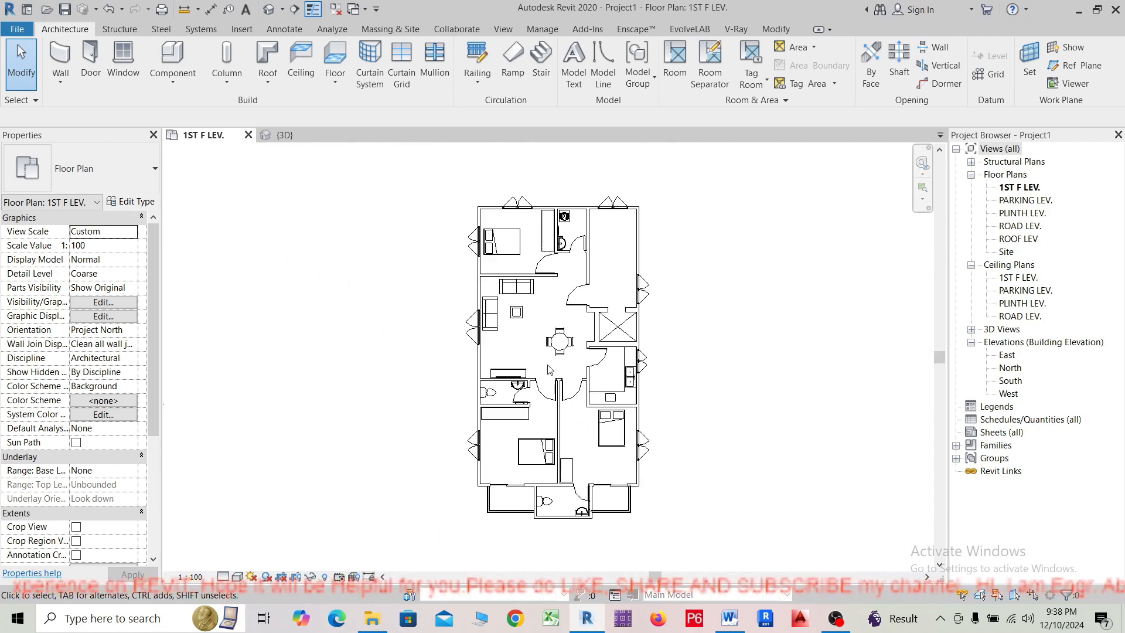
{"action": "scroll", "coordinate": [550, 370], "scroll_direction": "up", "scroll_amount": 2}
{"action": "scroll", "coordinate": [550, 369], "scroll_direction": "down", "scroll_amount": 3}
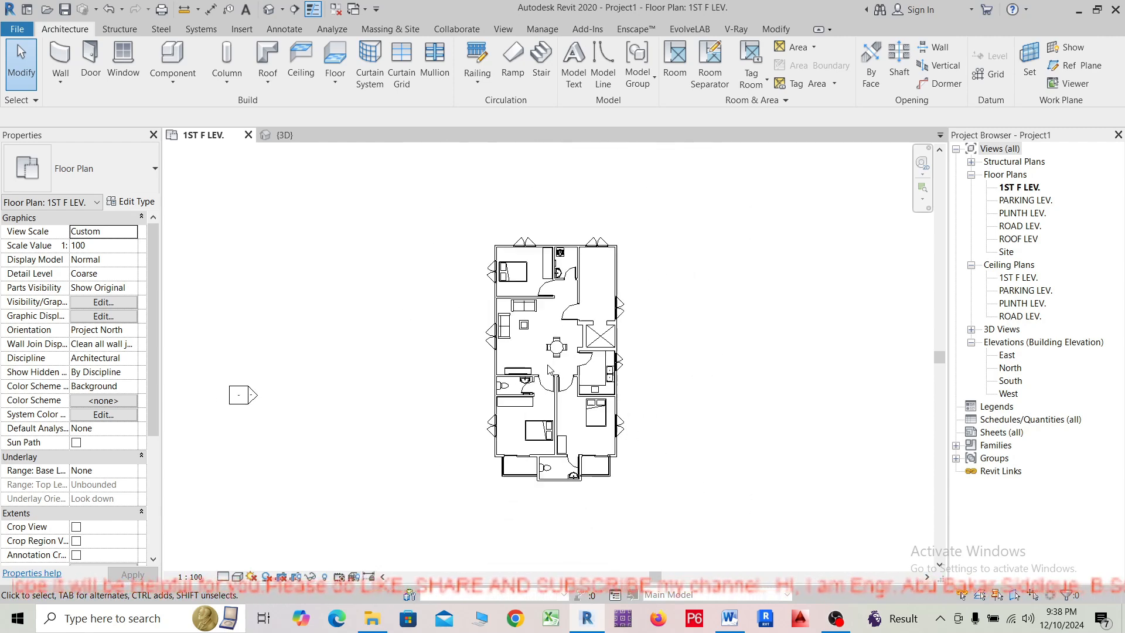
{"action": "mouse_move", "coordinate": [569, 436]}
{"action": "middle_mouse_down"}
{"action": "mouse_move", "coordinate": [544, 424]}
{"action": "mouse_move", "coordinate": [558, 444]}
{"action": "middle_mouse_up"}
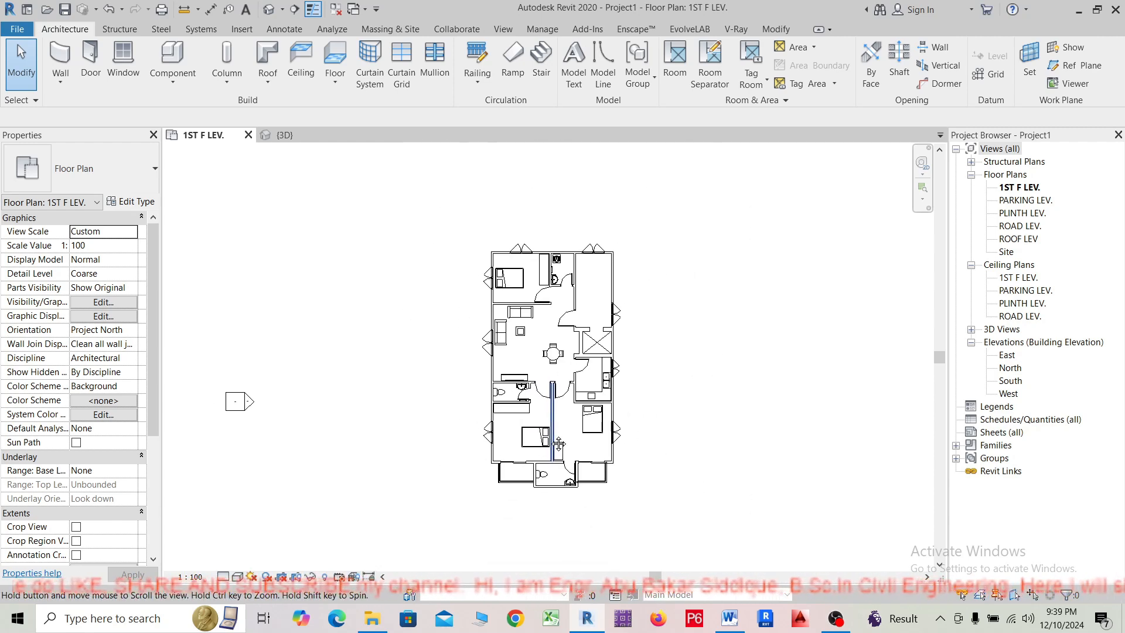
Switch to the 3D view and inspect the interior brick walls, the dresser bedroom and the living room.
{"action": "left_click", "coordinate": [285, 136]}
{"action": "scroll", "coordinate": [355, 345], "scroll_direction": "down", "scroll_amount": 3}
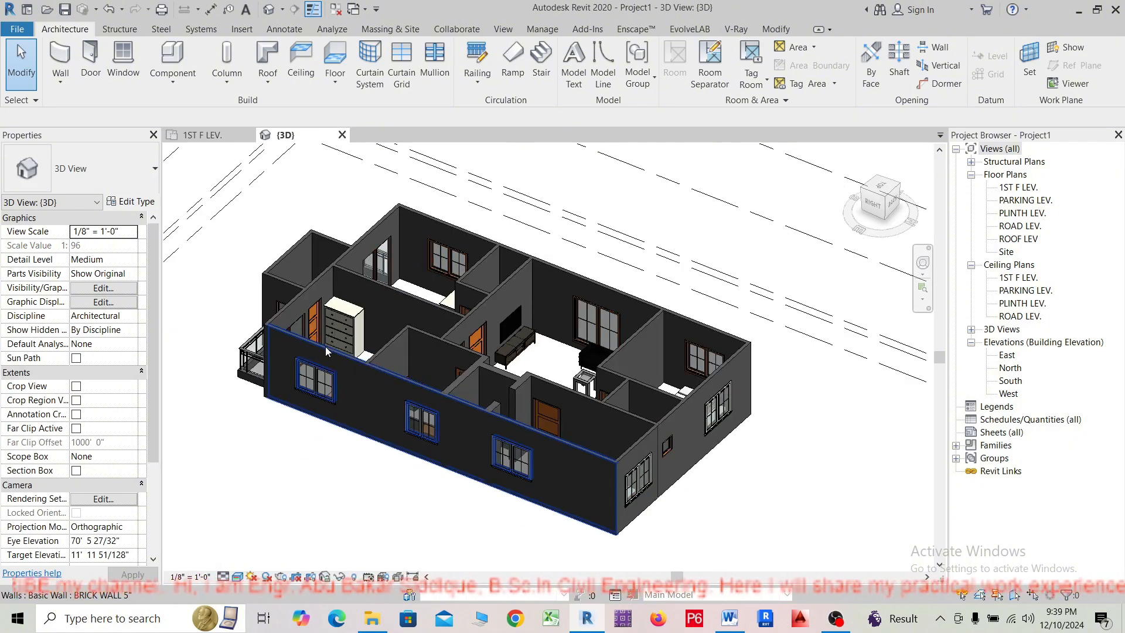
{"action": "scroll", "coordinate": [432, 305], "scroll_direction": "up", "scroll_amount": 3}
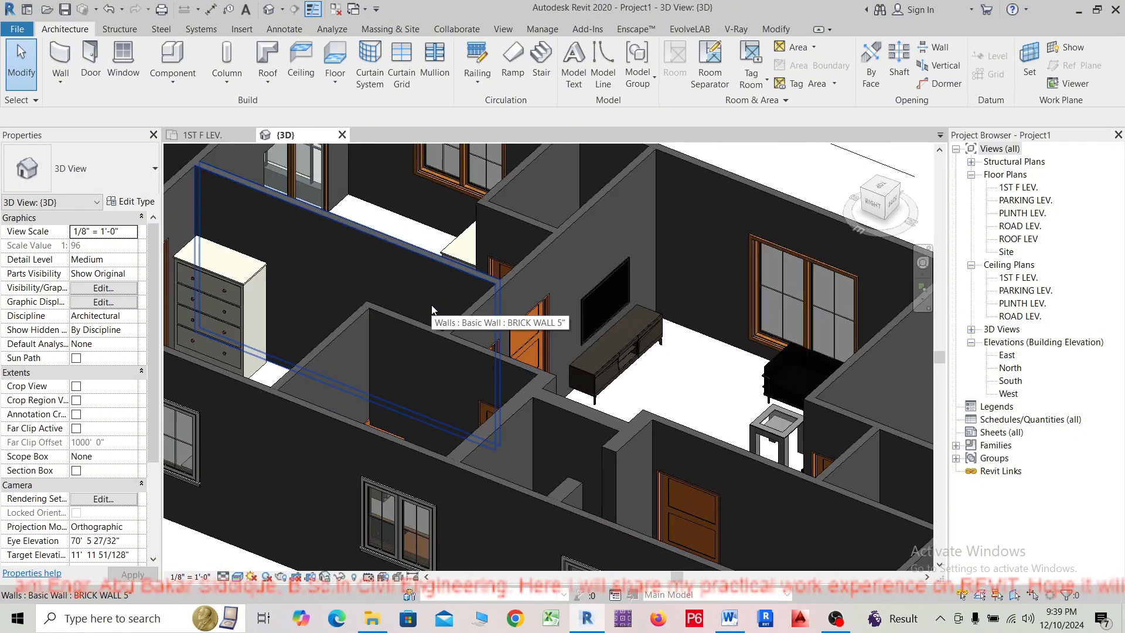
{"action": "scroll", "coordinate": [432, 305], "scroll_direction": "down", "scroll_amount": 2}
{"action": "scroll", "coordinate": [431, 305], "scroll_direction": "up", "scroll_amount": 4}
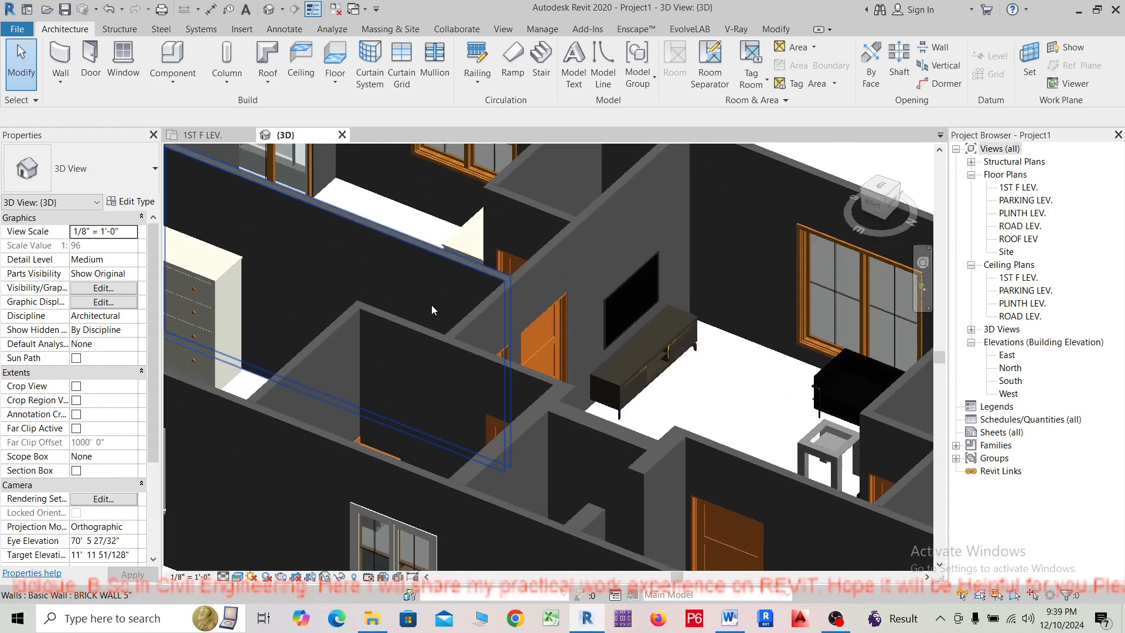
{"action": "scroll", "coordinate": [431, 305], "scroll_direction": "down", "scroll_amount": 5}
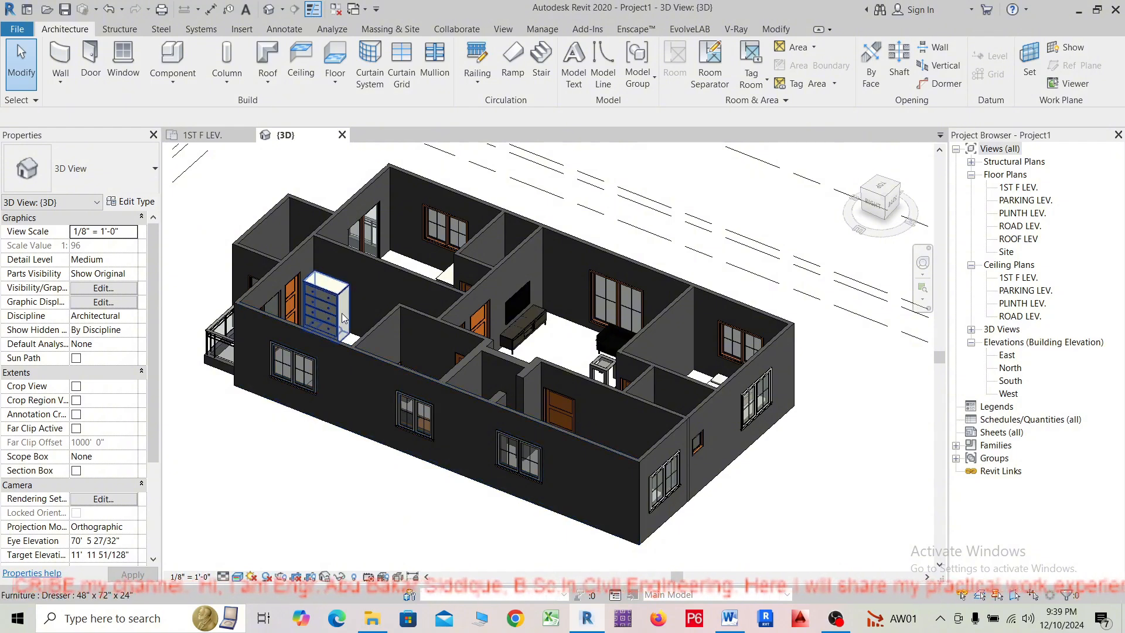
Select the interior brick wall between the dresser bedroom and the kitchen, orbit the model around it, and deselect it.
{"action": "left_click", "coordinate": [381, 330]}
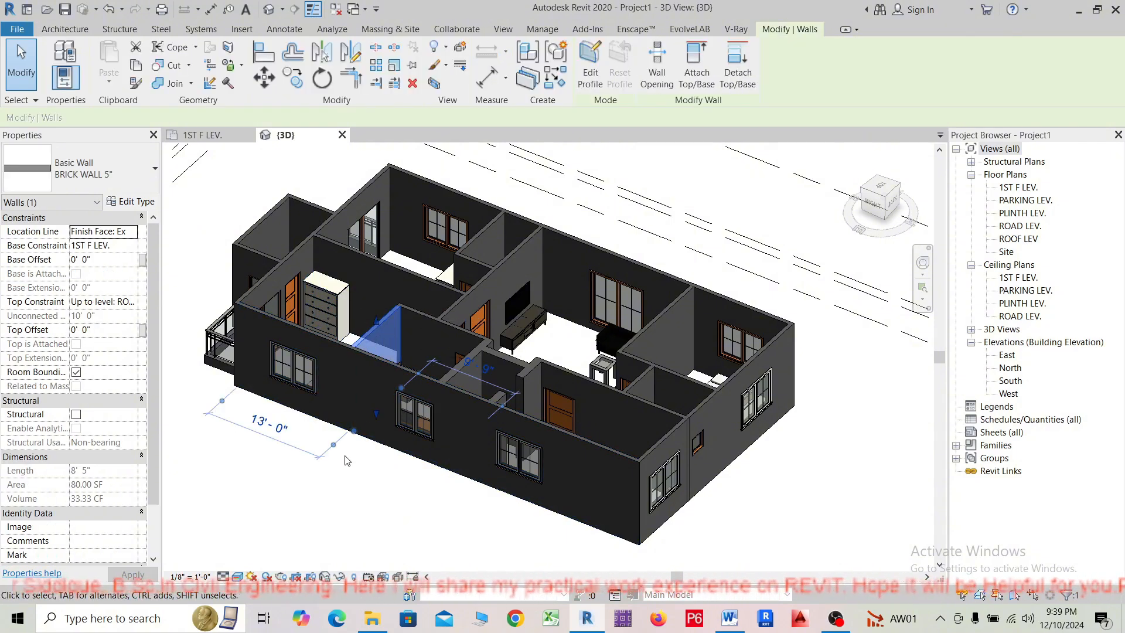
{"action": "middle_click_drag", "start_coordinate": [339, 476], "coordinate": [360, 386], "text": "shift"}
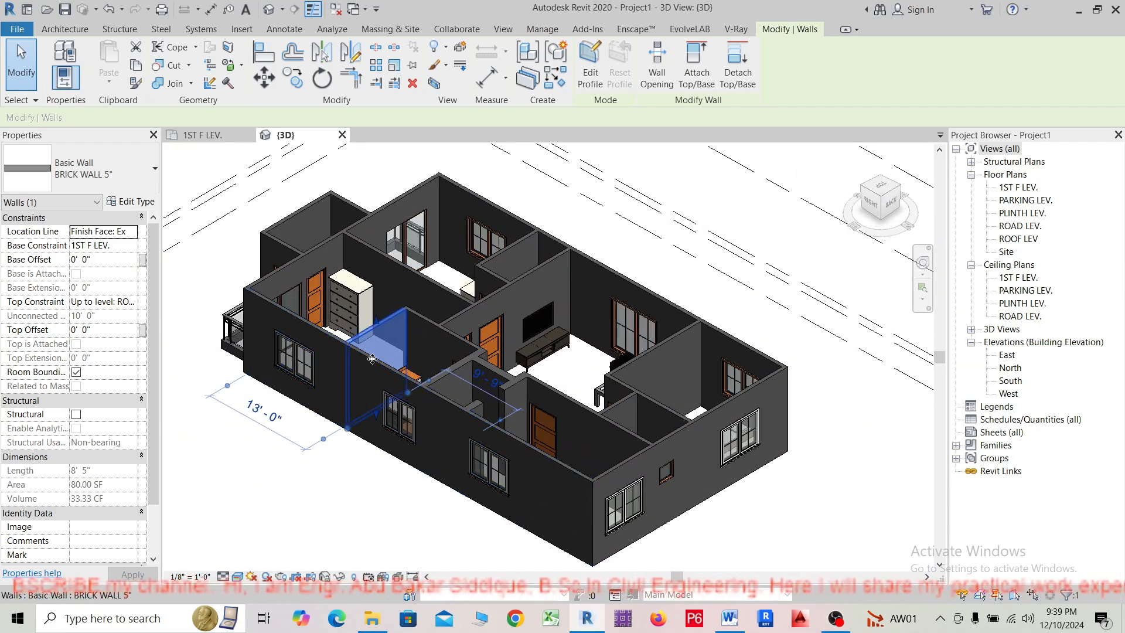
{"action": "middle_click_drag", "start_coordinate": [310, 499], "coordinate": [336, 493], "text": "shift"}
{"action": "left_click", "coordinate": [336, 495]}
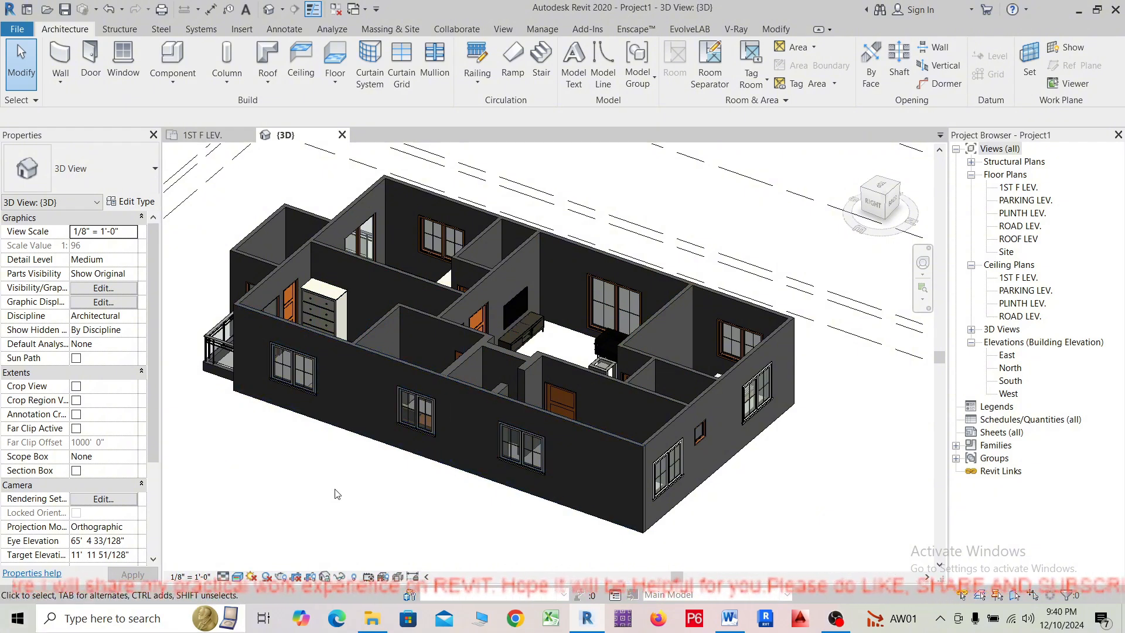
View the model from the balcony side, select the living-room sofa below the window, and orbit the model around it.
{"action": "middle_click_drag", "start_coordinate": [343, 495], "coordinate": [469, 537], "text": "shift"}
{"action": "middle_click_drag", "start_coordinate": [491, 478], "coordinate": [467, 530]}
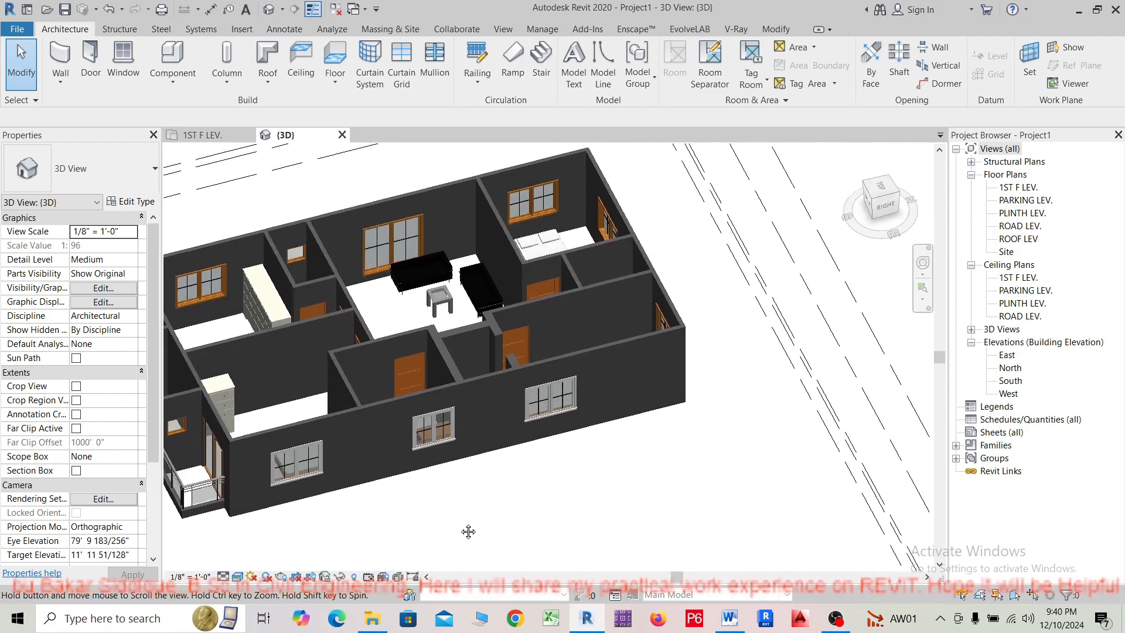
{"action": "left_click", "coordinate": [407, 277]}
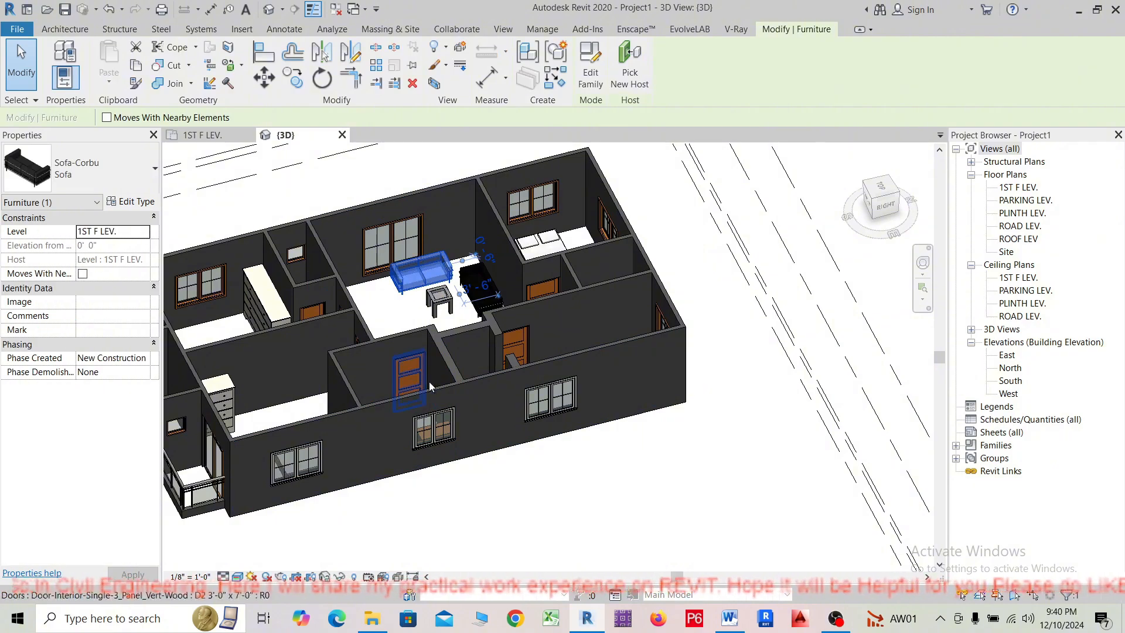
{"action": "middle_click_drag", "start_coordinate": [509, 518], "coordinate": [410, 488], "text": "shift"}
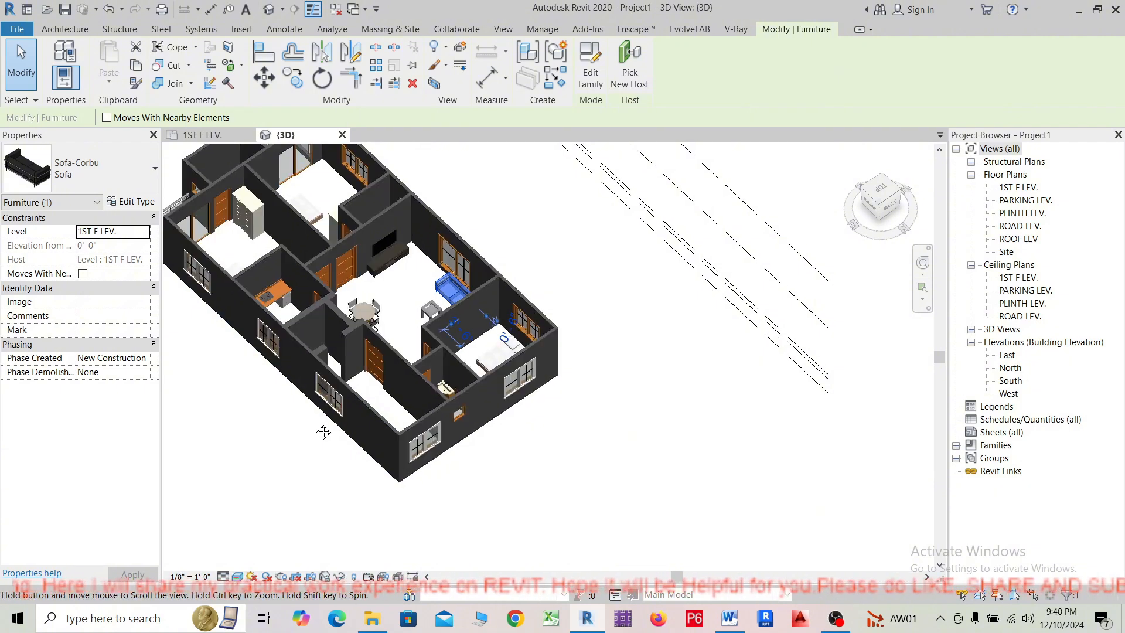
{"action": "middle_click_drag", "start_coordinate": [323, 432], "coordinate": [419, 452]}
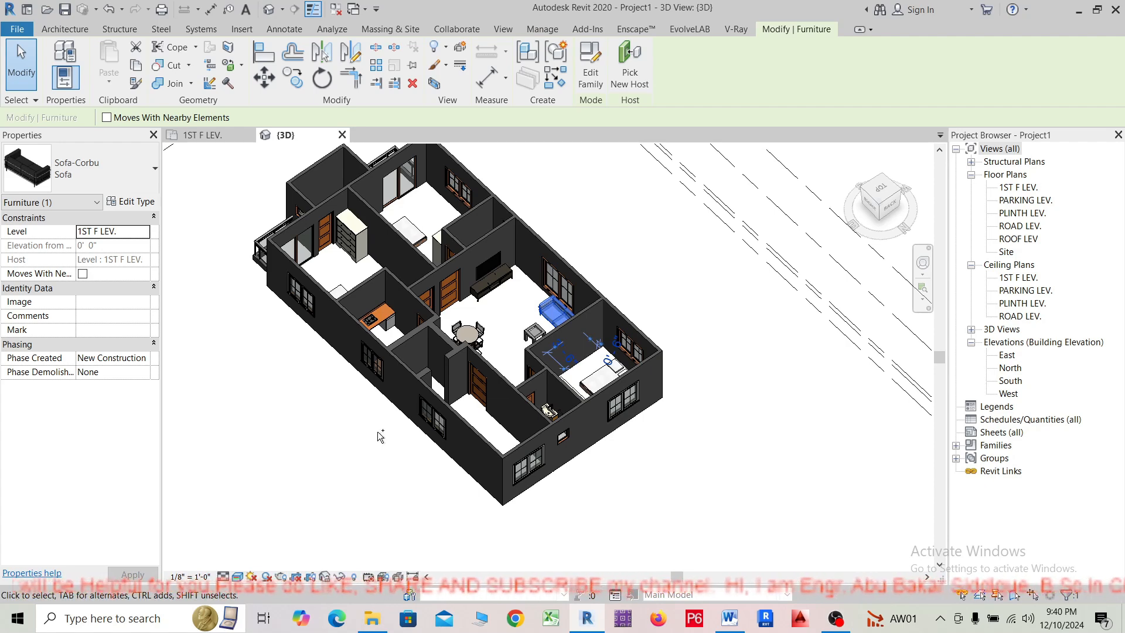
Examine the furnished 3D model both close up and as a whole by repeatedly zooming in and out with the sofa selected.
{"action": "scroll", "coordinate": [378, 432], "scroll_direction": "up", "scroll_amount": 2}
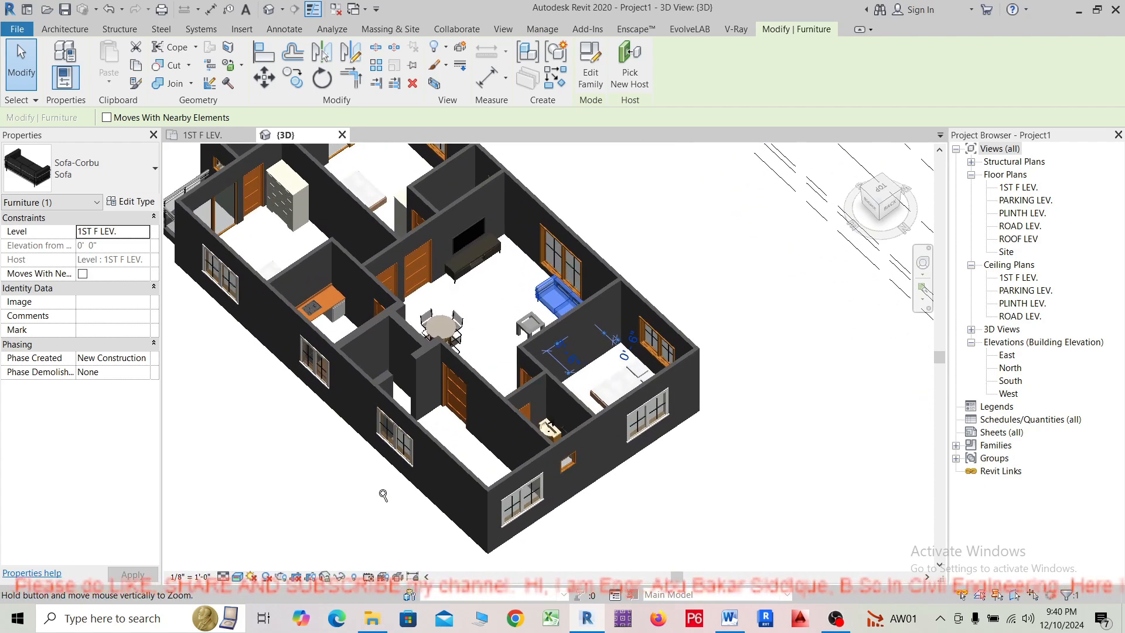
{"action": "scroll", "coordinate": [384, 434], "scroll_direction": "down", "scroll_amount": 2}
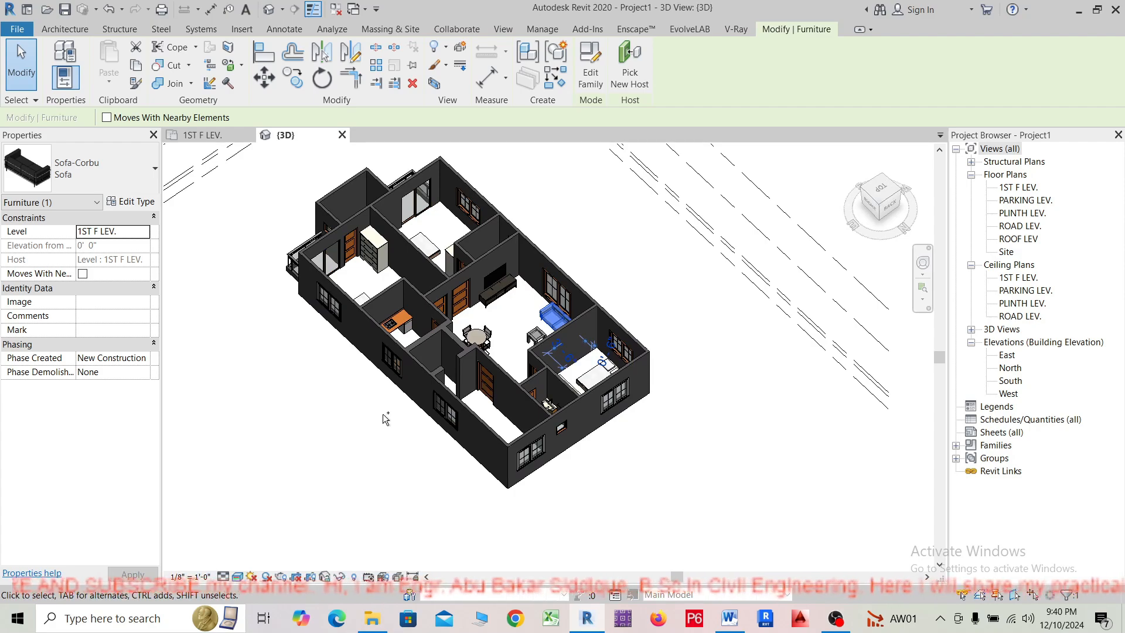
{"action": "scroll", "coordinate": [387, 432], "scroll_direction": "down", "scroll_amount": 3}
{"action": "scroll", "coordinate": [392, 469], "scroll_direction": "up", "scroll_amount": 3}
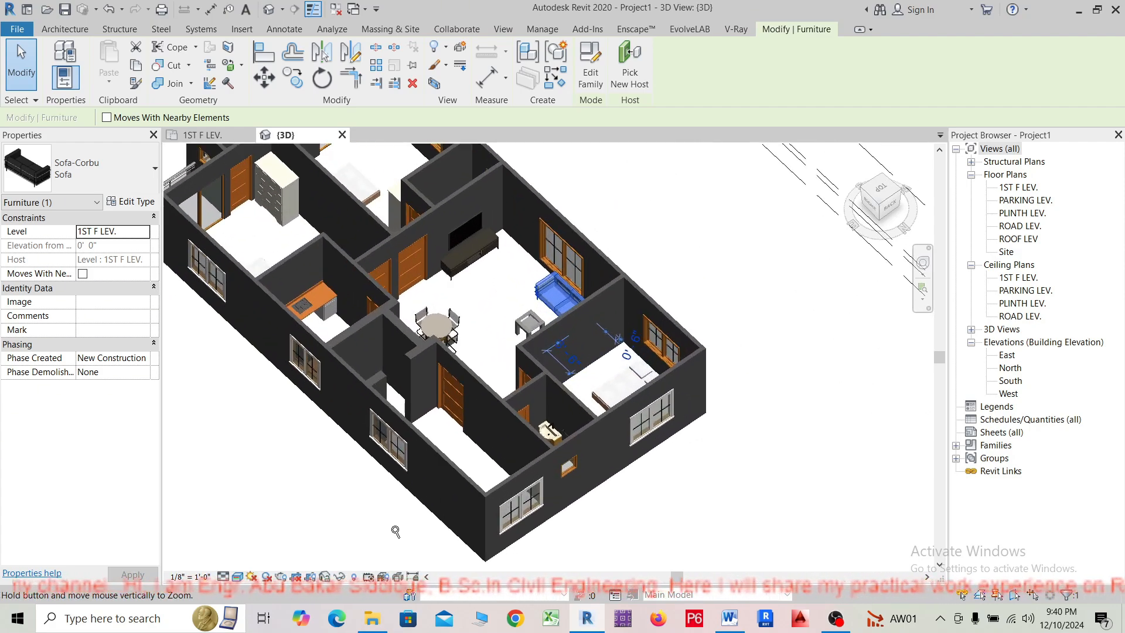
{"action": "scroll", "coordinate": [395, 383], "scroll_direction": "down", "scroll_amount": 2}
{"action": "scroll", "coordinate": [396, 384], "scroll_direction": "up", "scroll_amount": 3}
{"action": "scroll", "coordinate": [422, 445], "scroll_direction": "down", "scroll_amount": 3}
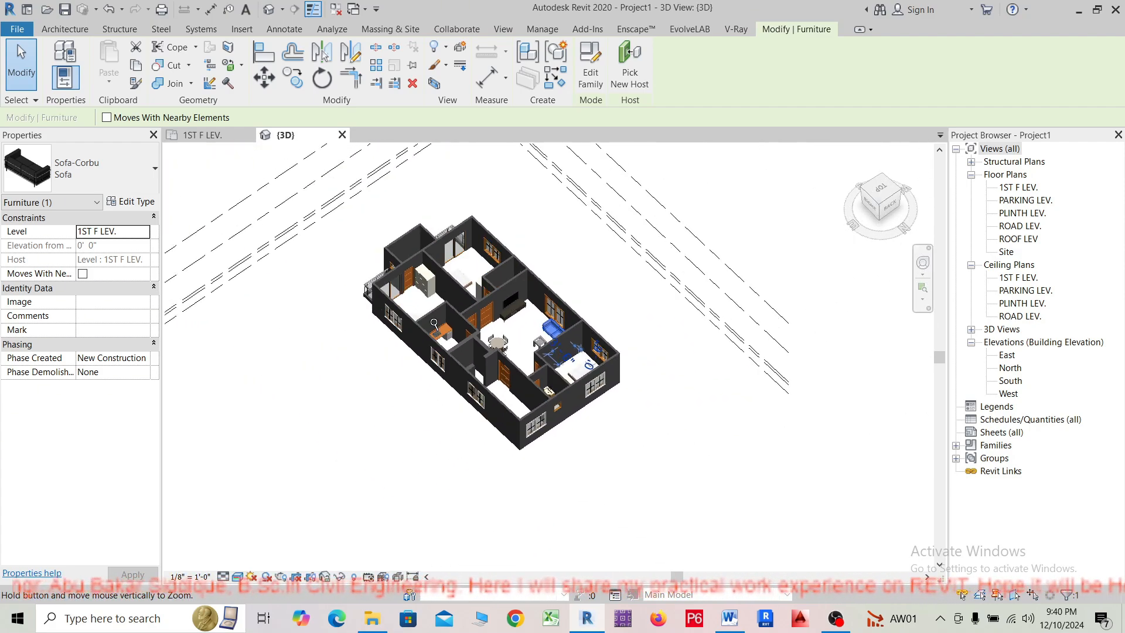
{"action": "scroll", "coordinate": [456, 504], "scroll_direction": "up", "scroll_amount": 2}
{"action": "scroll", "coordinate": [456, 504], "scroll_direction": "down", "scroll_amount": 3}
{"action": "scroll", "coordinate": [457, 469], "scroll_direction": "up", "scroll_amount": 3}
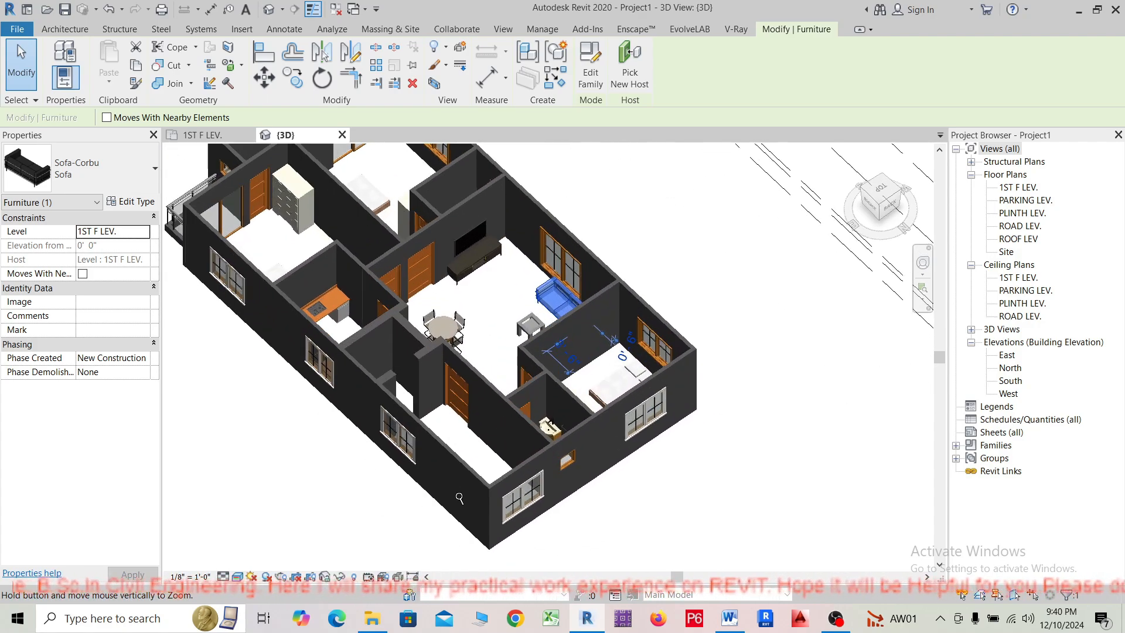
{"action": "scroll", "coordinate": [459, 431], "scroll_direction": "down", "scroll_amount": 1}
{"action": "scroll", "coordinate": [459, 431], "scroll_direction": "up", "scroll_amount": 2}
{"action": "scroll", "coordinate": [469, 481], "scroll_direction": "down", "scroll_amount": 2}
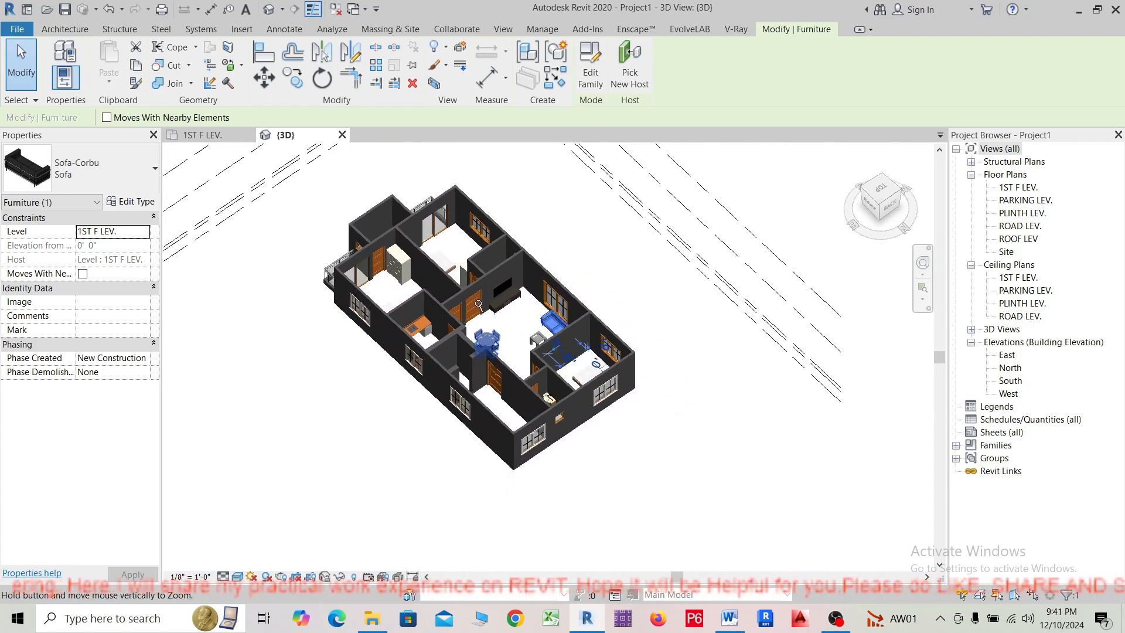
{"action": "scroll", "coordinate": [494, 577], "scroll_direction": "up", "scroll_amount": 5}
{"action": "scroll", "coordinate": [554, 352], "scroll_direction": "down", "scroll_amount": 3}
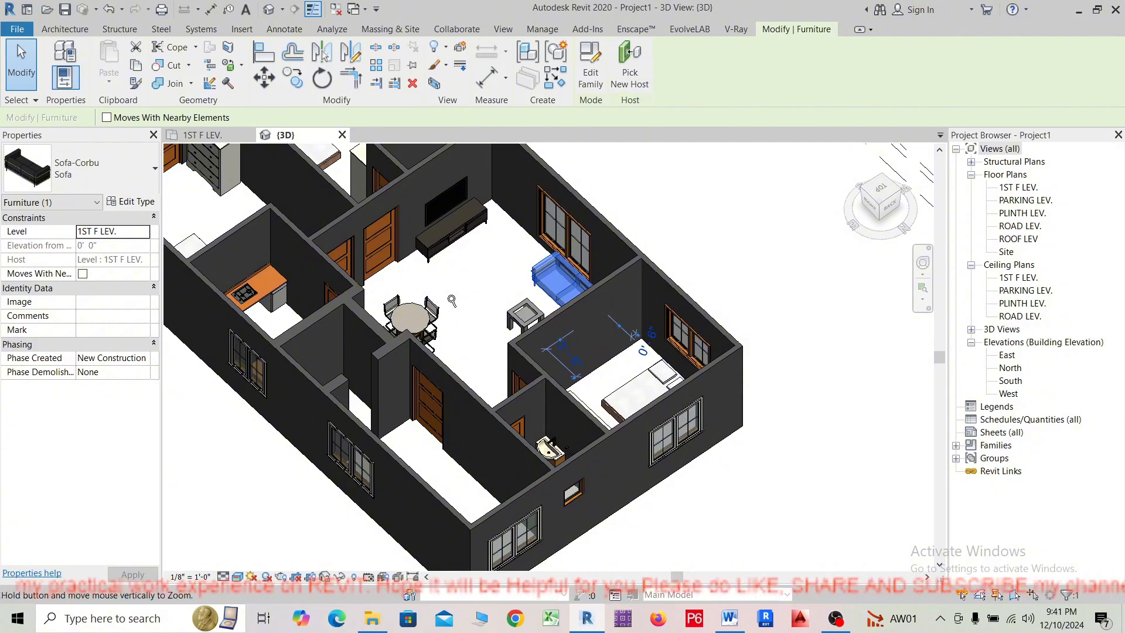
{"action": "scroll", "coordinate": [451, 300], "scroll_direction": "down", "scroll_amount": 3}
{"action": "scroll", "coordinate": [445, 293], "scroll_direction": "up", "scroll_amount": 4}
{"action": "scroll", "coordinate": [436, 285], "scroll_direction": "down", "scroll_amount": 4}
{"action": "scroll", "coordinate": [431, 278], "scroll_direction": "up", "scroll_amount": 1}
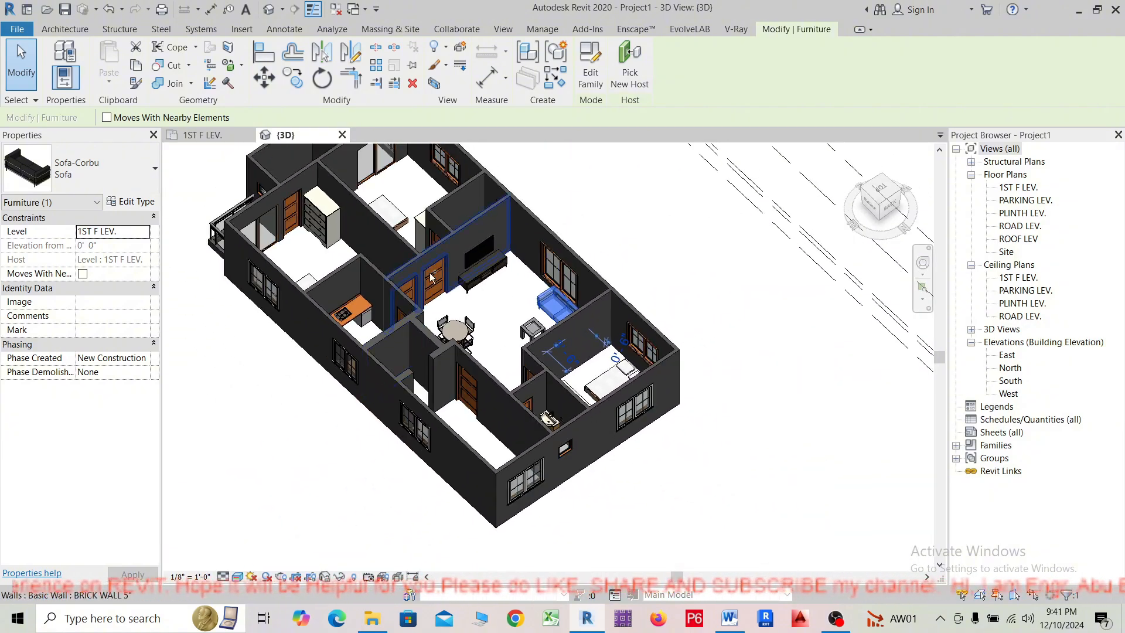
{"action": "middle_click_drag", "start_coordinate": [272, 558], "coordinate": [352, 510], "text": "ctrl"}
{"action": "scroll", "coordinate": [492, 326], "scroll_direction": "up", "scroll_amount": 3}
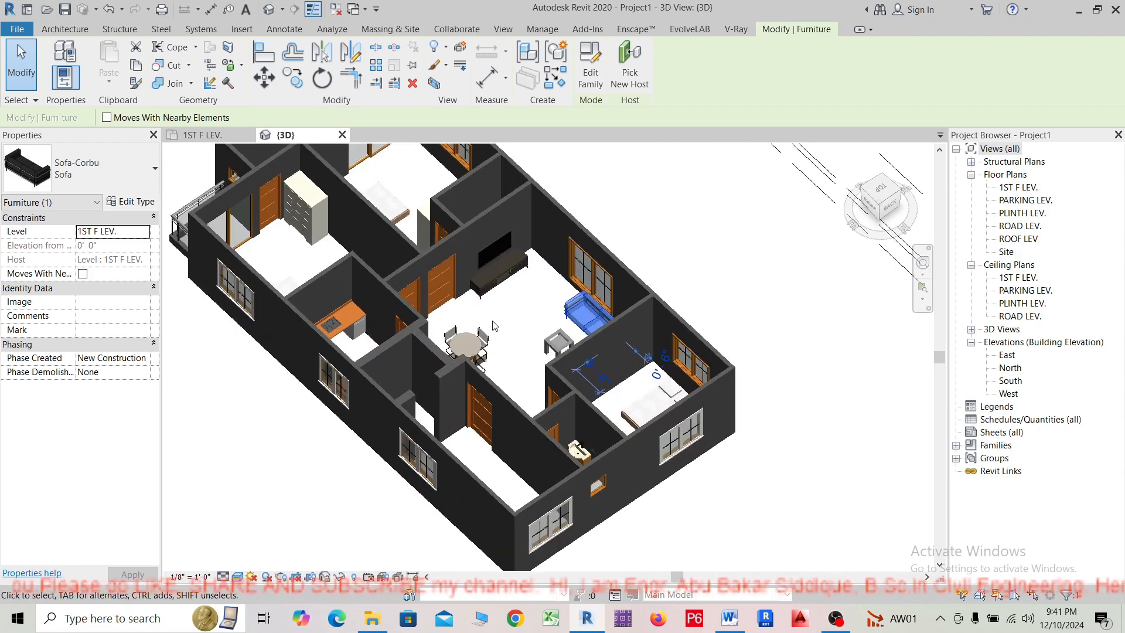
{"action": "scroll", "coordinate": [445, 343], "scroll_direction": "down", "scroll_amount": 3}
{"action": "scroll", "coordinate": [432, 348], "scroll_direction": "up", "scroll_amount": 4}
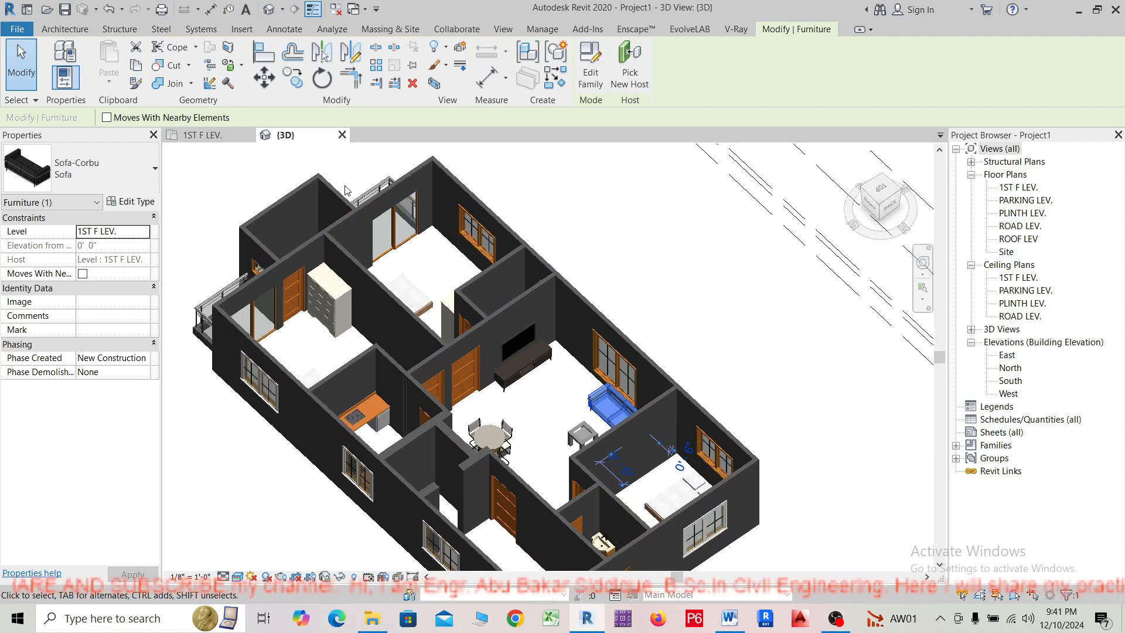
{"action": "scroll", "coordinate": [340, 231], "scroll_direction": "down", "scroll_amount": 5}
{"action": "scroll", "coordinate": [380, 356], "scroll_direction": "down", "scroll_amount": 3}
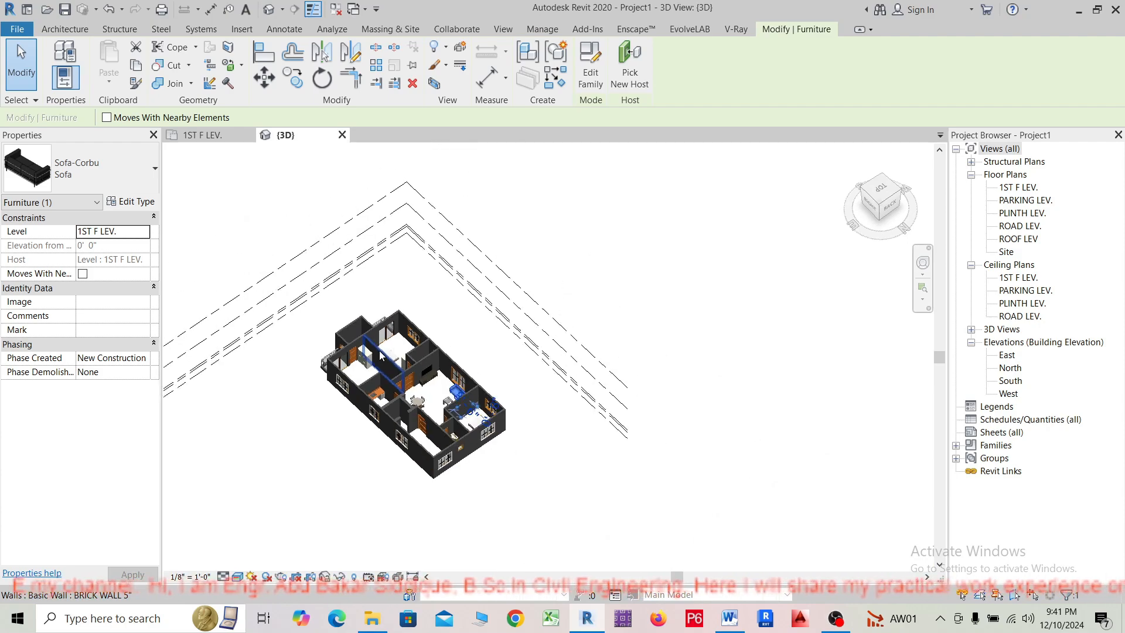
{"action": "scroll", "coordinate": [377, 364], "scroll_direction": "up", "scroll_amount": 3}
{"action": "scroll", "coordinate": [384, 411], "scroll_direction": "down", "scroll_amount": 3}
Deselect the sofa and orbit the 3D model to inspect the balconies and both long facades.
{"action": "middle_click_drag", "start_coordinate": [391, 467], "coordinate": [585, 418], "text": "shift"}
{"action": "left_click", "coordinate": [522, 514]}
{"action": "scroll", "coordinate": [458, 427], "scroll_direction": "up", "scroll_amount": 2}
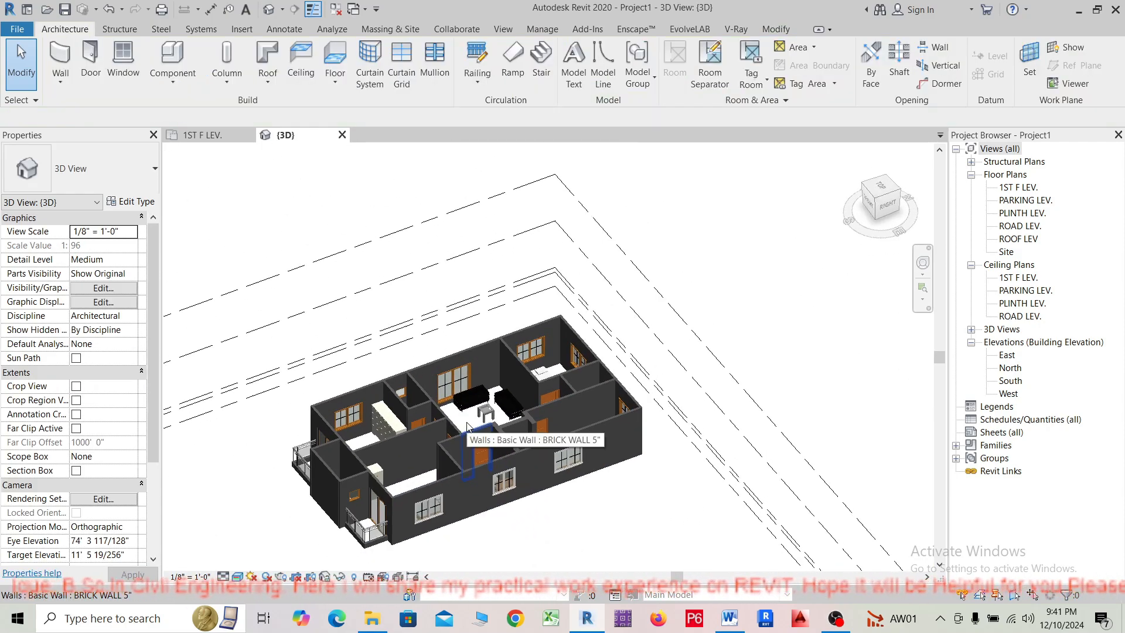
{"action": "middle_click_drag", "start_coordinate": [464, 474], "coordinate": [714, 485], "text": "shift"}
{"action": "scroll", "coordinate": [607, 430], "scroll_direction": "up", "scroll_amount": 3}
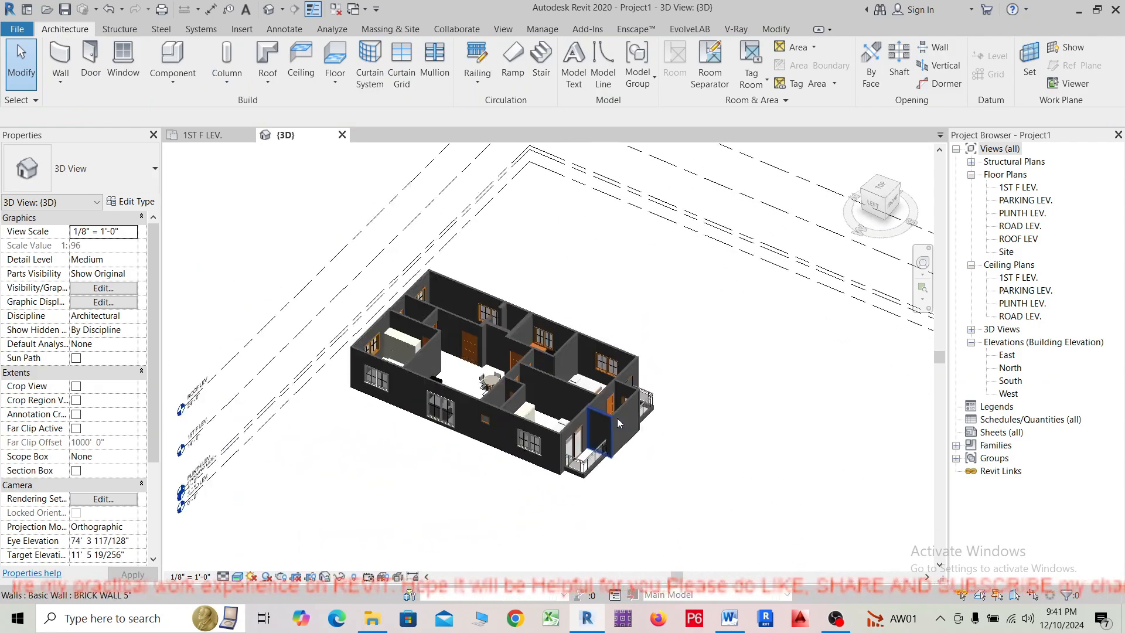
{"action": "middle_click_drag", "start_coordinate": [595, 463], "coordinate": [410, 376], "text": "shift"}
{"action": "scroll", "coordinate": [369, 350], "scroll_direction": "up", "scroll_amount": 3}
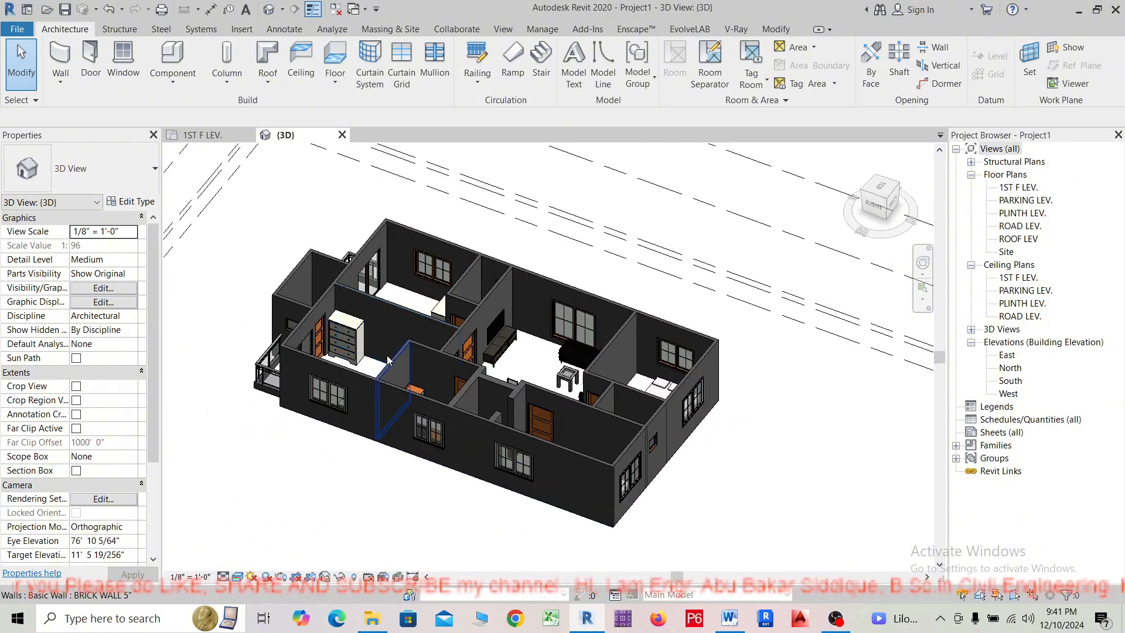
Examine the furnished model's balcony end, long facade and interior rooms from several angles, both close up and as a whole.
{"action": "scroll", "coordinate": [405, 501], "scroll_direction": "down", "scroll_amount": 3}
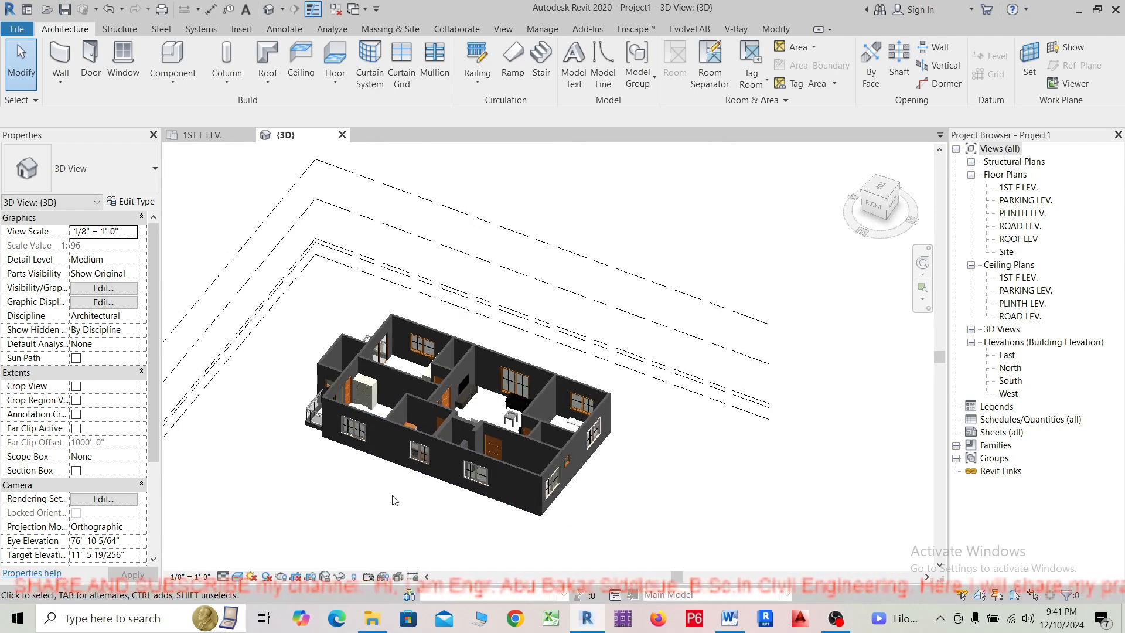
{"action": "middle_click_drag", "start_coordinate": [394, 500], "coordinate": [524, 491], "text": "shift"}
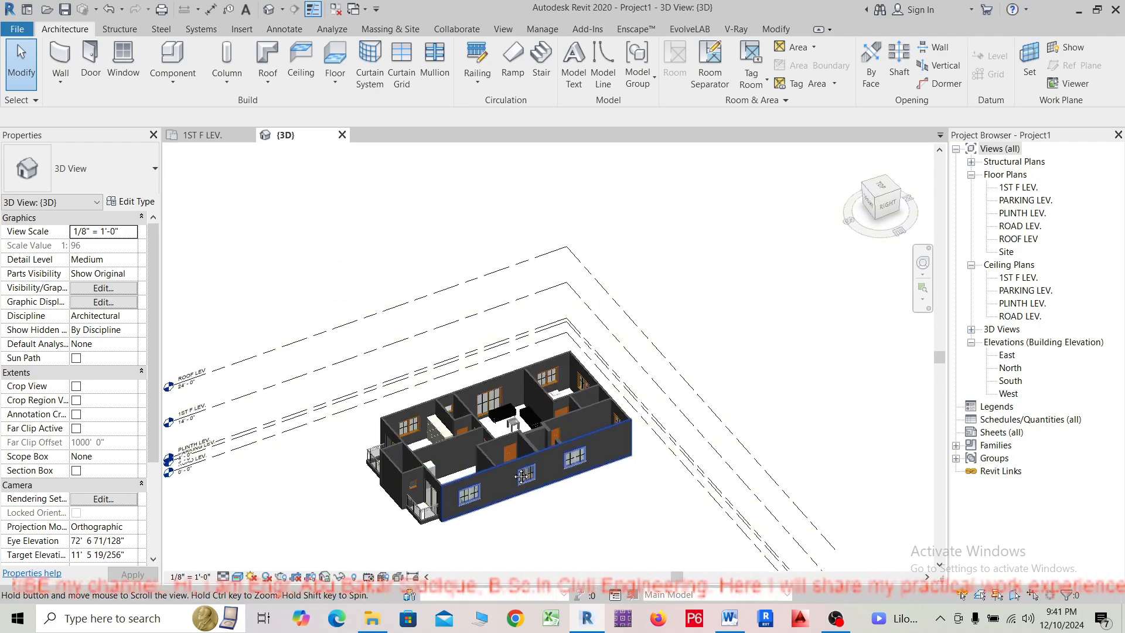
{"action": "scroll", "coordinate": [498, 452], "scroll_direction": "up", "scroll_amount": 2}
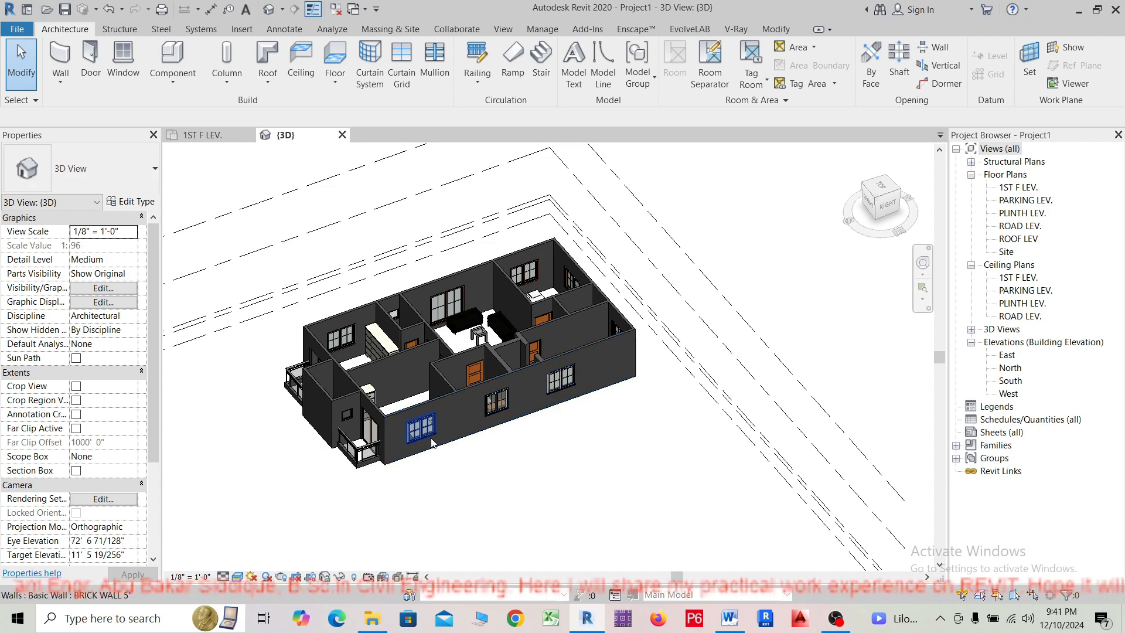
{"action": "scroll", "coordinate": [306, 438], "scroll_direction": "up", "scroll_amount": 4}
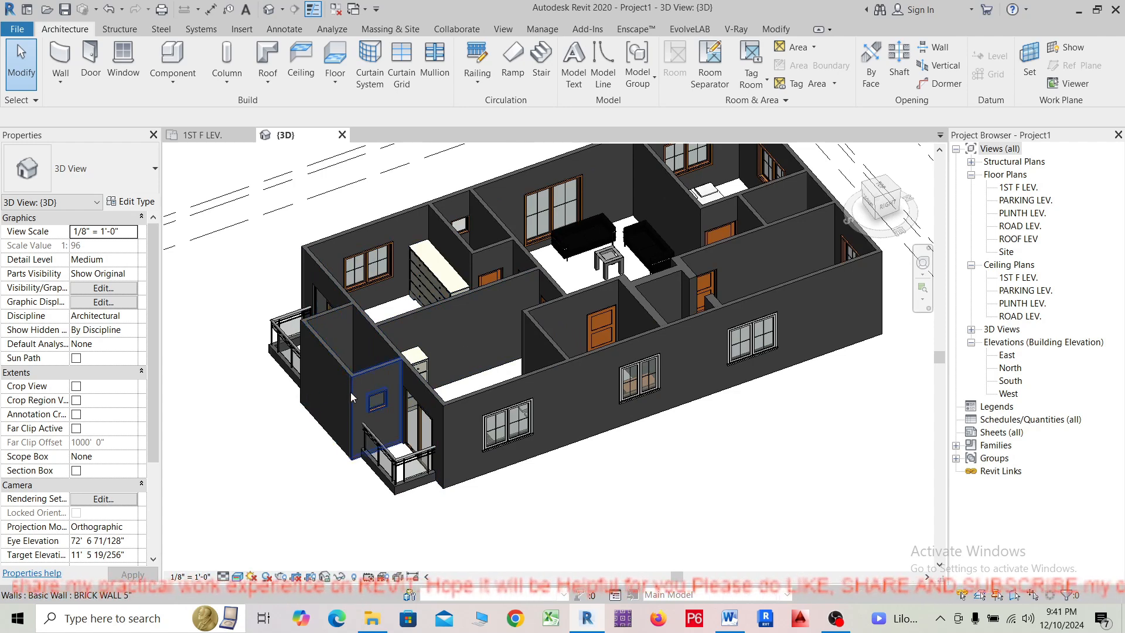
{"action": "scroll", "coordinate": [329, 364], "scroll_direction": "down", "scroll_amount": 2}
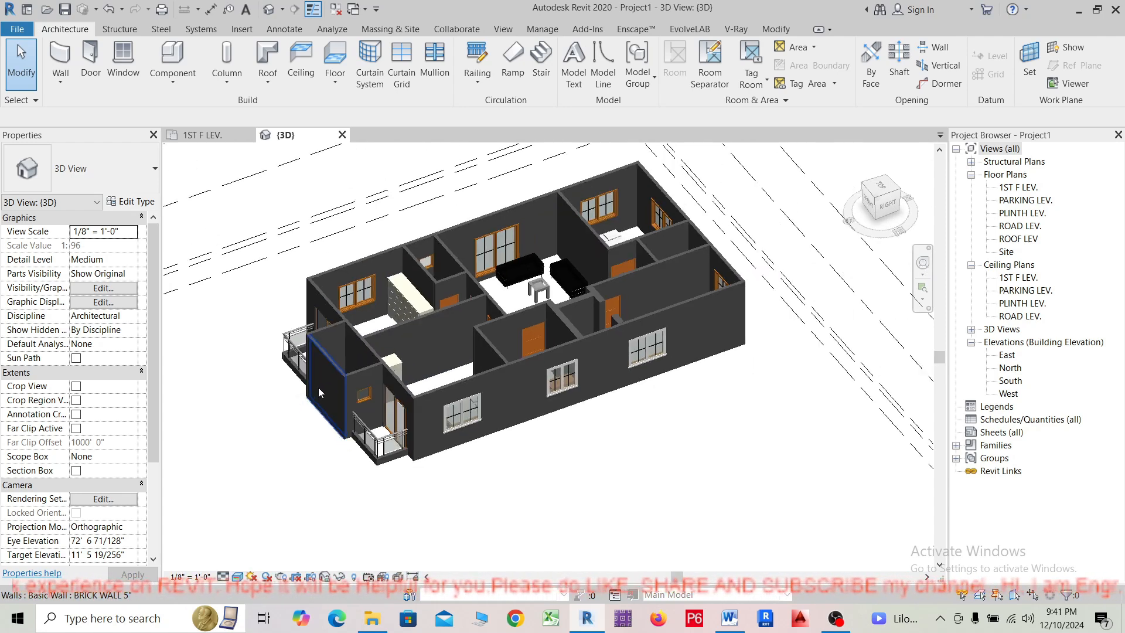
{"action": "middle_click_drag", "start_coordinate": [329, 365], "coordinate": [396, 452], "text": "shift"}
{"action": "scroll", "coordinate": [375, 422], "scroll_direction": "up", "scroll_amount": 5}
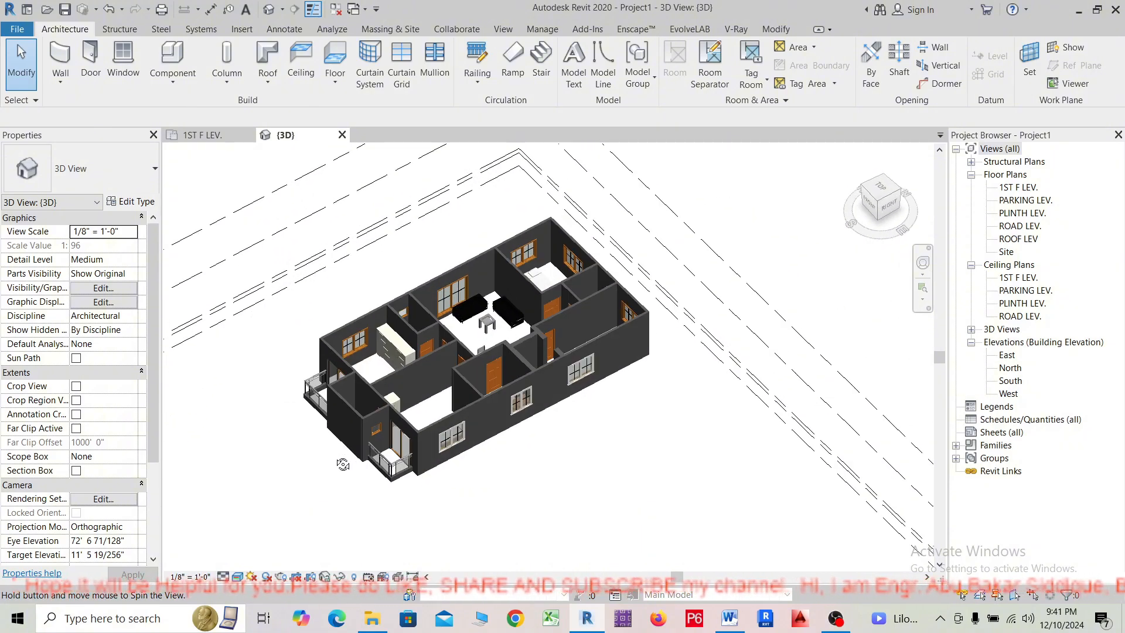
{"action": "scroll", "coordinate": [389, 426], "scroll_direction": "down", "scroll_amount": 3}
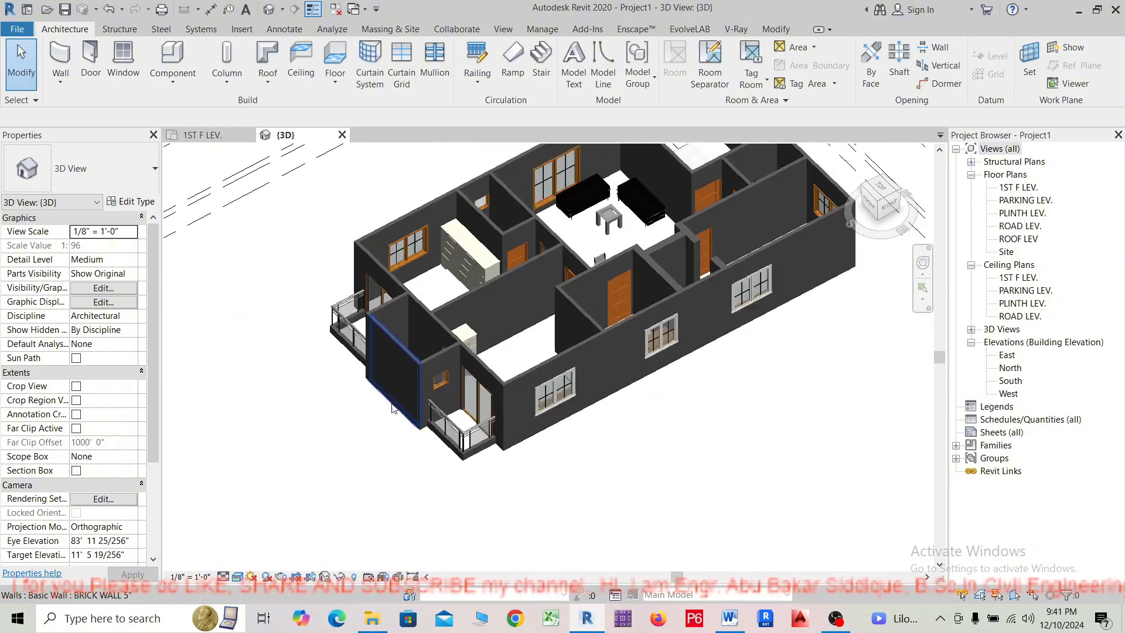
{"action": "mouse_move", "coordinate": [394, 441]}
{"action": "middle_mouse_down", "text": "shift"}
{"action": "mouse_move", "coordinate": [383, 387]}
{"action": "mouse_move", "coordinate": [378, 442]}
{"action": "mouse_move", "coordinate": [403, 453]}
{"action": "middle_mouse_up", "text": "shift"}
{"action": "scroll", "coordinate": [382, 387], "scroll_direction": "up", "scroll_amount": 2}
{"action": "scroll", "coordinate": [382, 387], "scroll_direction": "up", "scroll_amount": 1}
{"action": "middle_click_drag", "start_coordinate": [508, 521], "coordinate": [421, 507]}
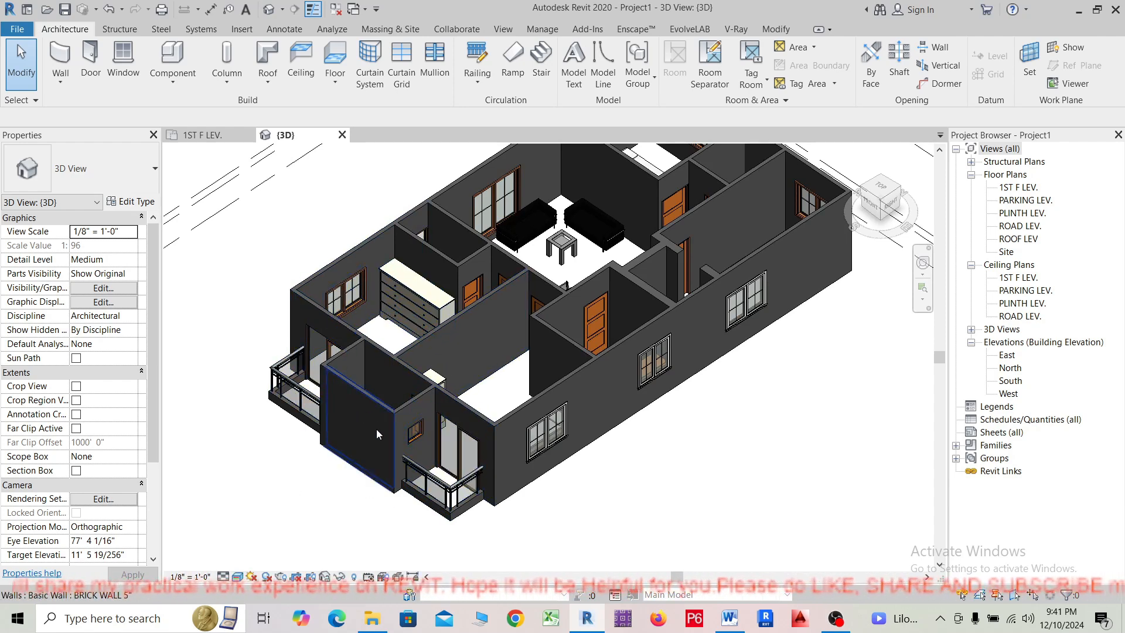
{"action": "scroll", "coordinate": [317, 509], "scroll_direction": "down", "scroll_amount": 1}
{"action": "middle_click_drag", "start_coordinate": [320, 512], "coordinate": [314, 528]}
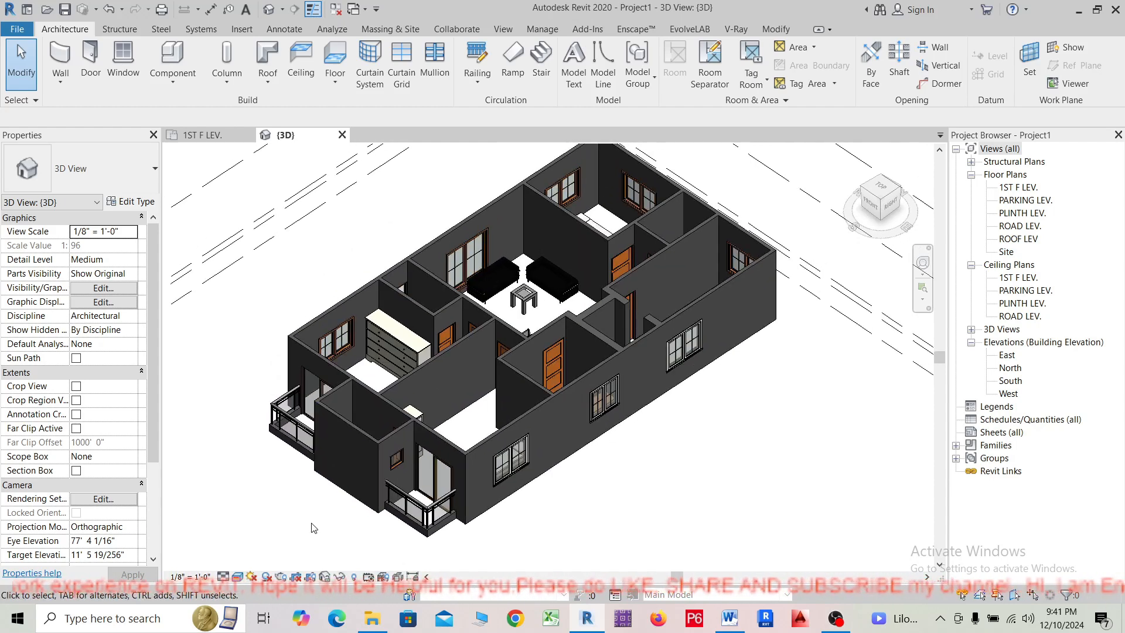
Isolate the short brick bathroom wall between the two balconies with a Selection Box, inspect it from several angles, and deselect it.
{"action": "left_click", "coordinate": [340, 394]}
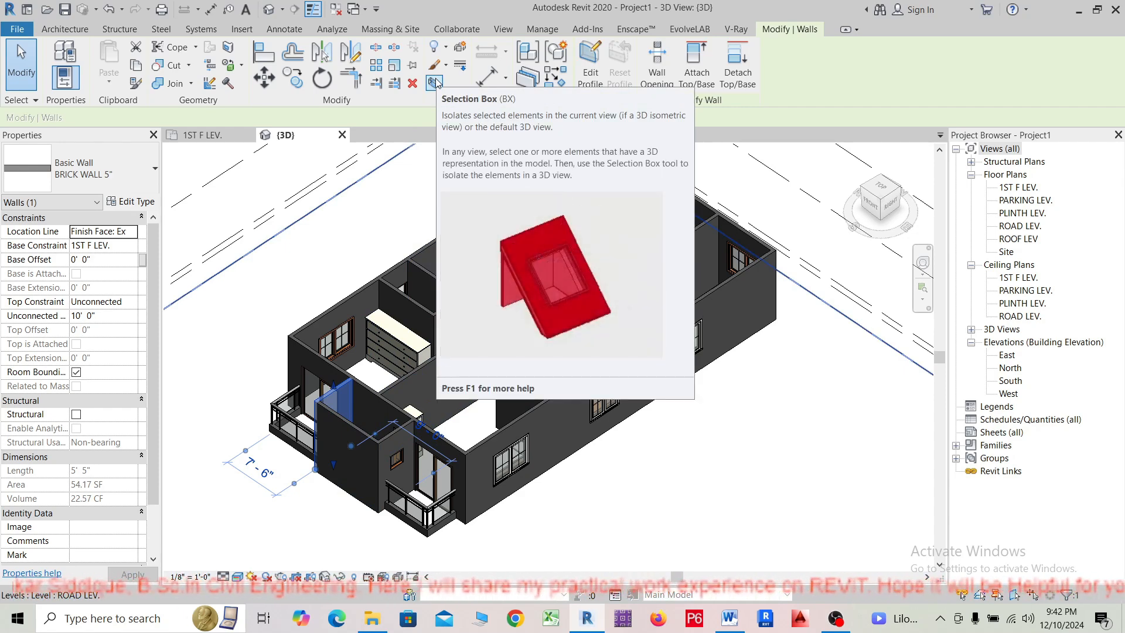
{"action": "left_click", "coordinate": [434, 84]}
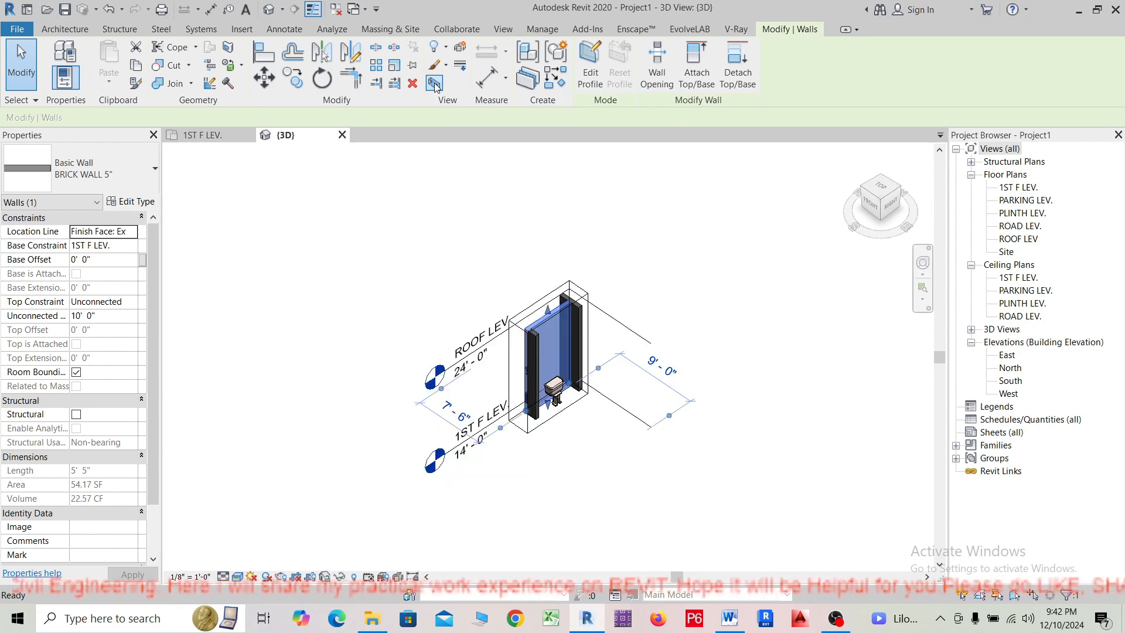
{"action": "scroll", "coordinate": [461, 475], "scroll_direction": "down", "scroll_amount": 1}
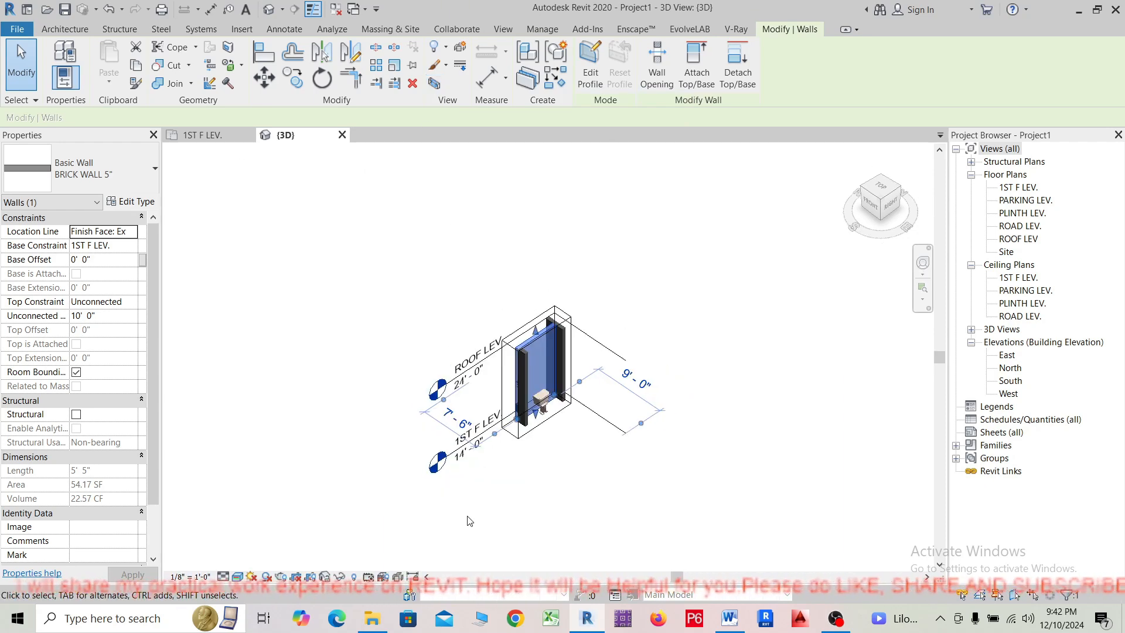
{"action": "mouse_move", "coordinate": [510, 516]}
{"action": "middle_mouse_down", "text": "shift"}
{"action": "mouse_move", "coordinate": [590, 536]}
{"action": "mouse_move", "coordinate": [520, 527]}
{"action": "middle_mouse_up", "text": "shift"}
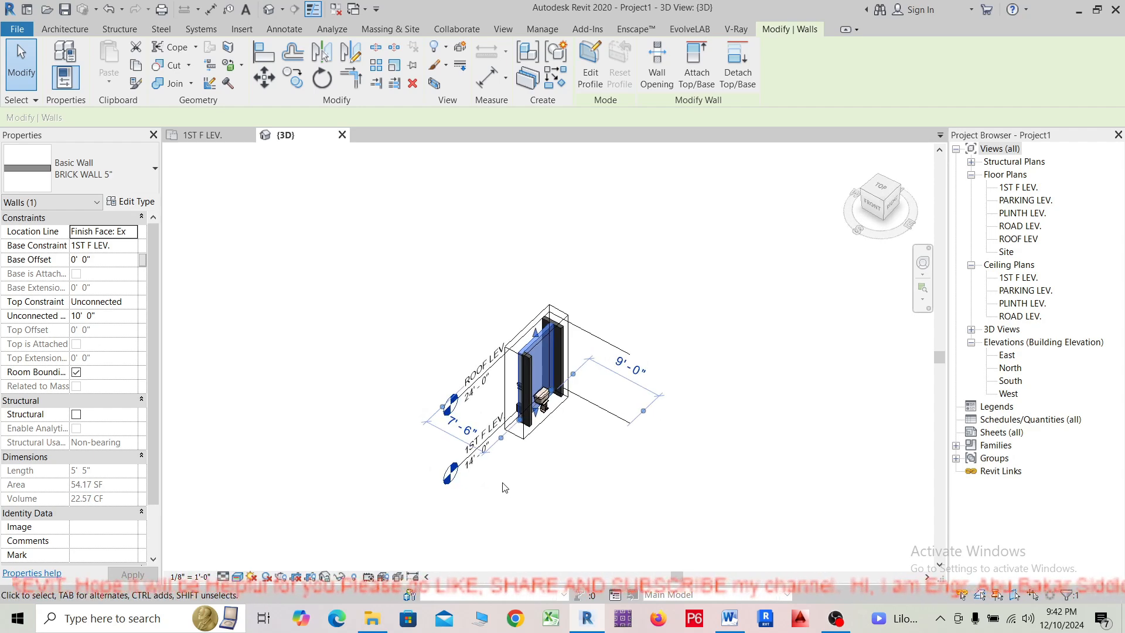
{"action": "middle_click_drag", "start_coordinate": [509, 487], "coordinate": [522, 493], "text": "shift"}
{"action": "scroll", "coordinate": [534, 298], "scroll_direction": "up", "scroll_amount": 4}
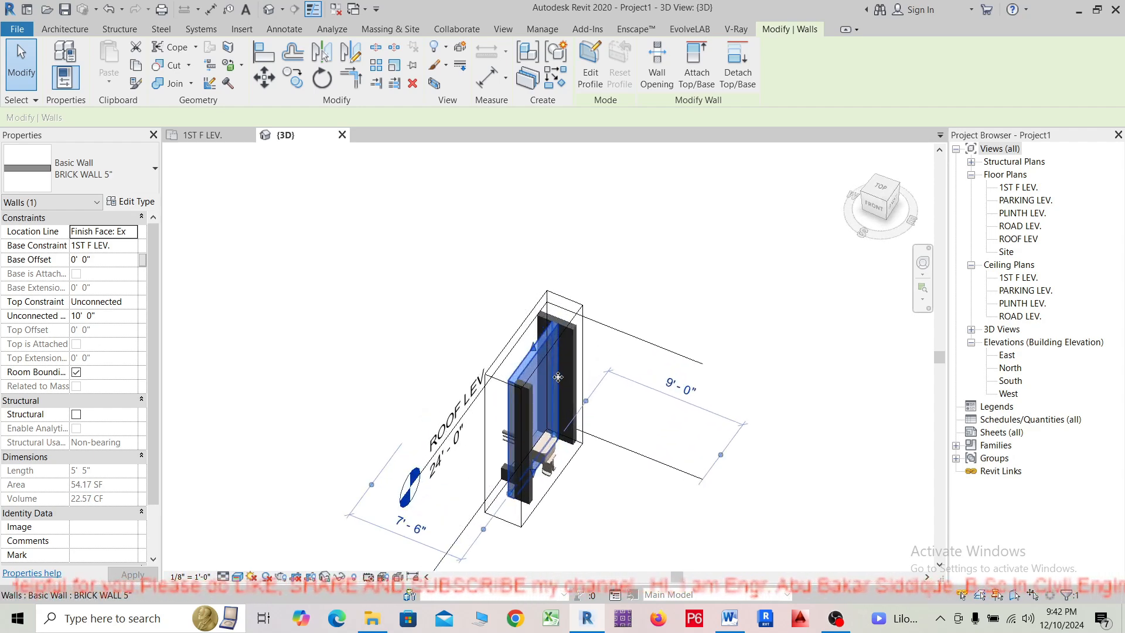
{"action": "middle_click_drag", "start_coordinate": [618, 462], "coordinate": [533, 393]}
{"action": "middle_click_drag", "start_coordinate": [502, 421], "coordinate": [451, 445], "text": "shift"}
{"action": "left_click", "coordinate": [471, 435]}
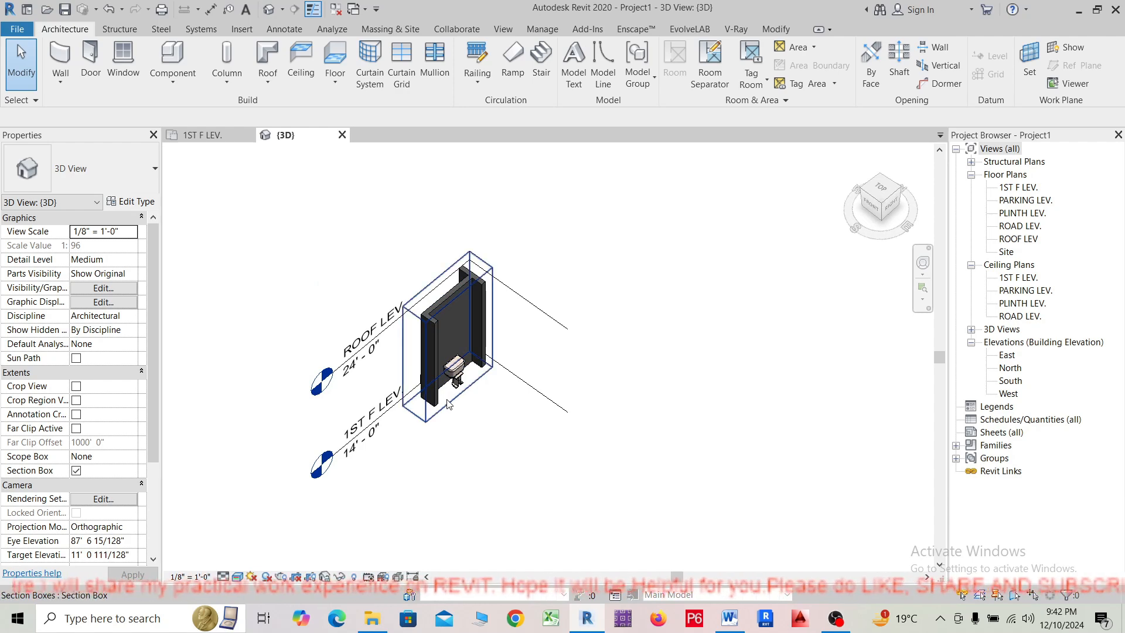
Select the section box around the isolated wall and extend two of its faces outward to enclose the whole bathroom.
{"action": "scroll", "coordinate": [455, 408], "scroll_direction": "up", "scroll_amount": 3}
{"action": "left_click", "coordinate": [453, 410]}
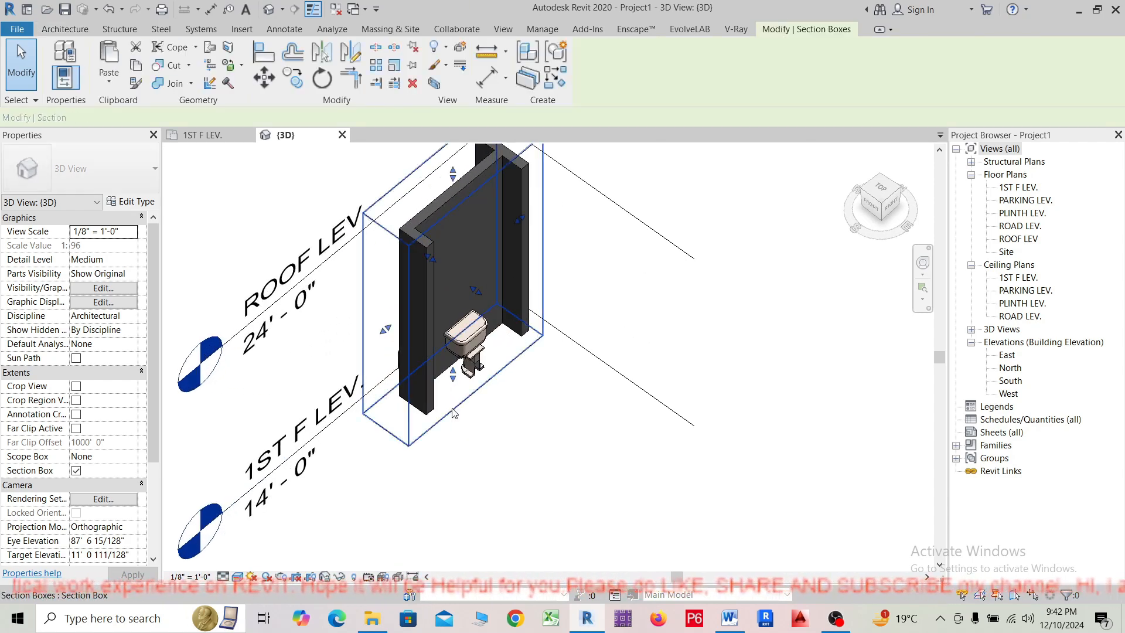
{"action": "scroll", "coordinate": [484, 316], "scroll_direction": "up", "scroll_amount": 2}
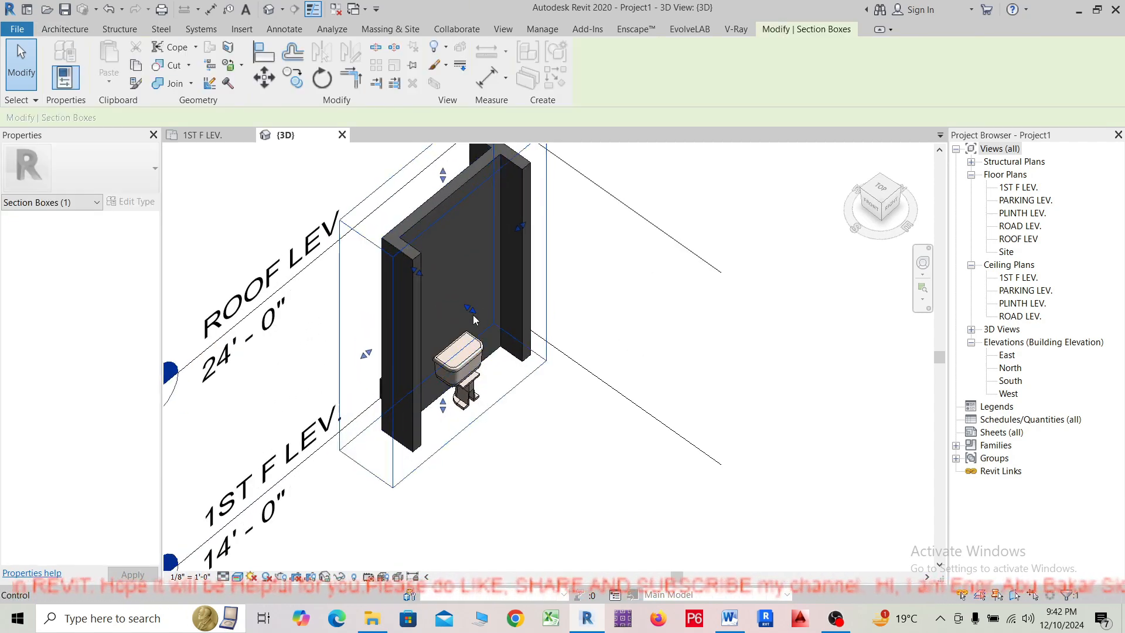
{"action": "middle_click_drag", "start_coordinate": [468, 357], "coordinate": [451, 381], "text": "shift"}
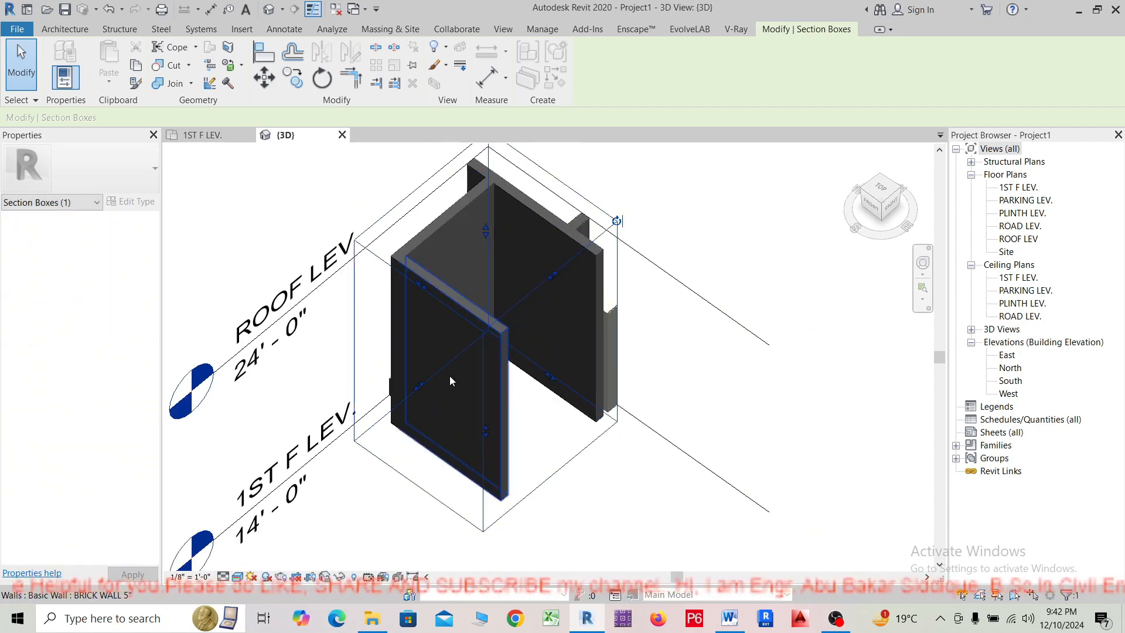
{"action": "scroll", "coordinate": [451, 381], "scroll_direction": "down", "scroll_amount": 1}
{"action": "middle_click_drag", "start_coordinate": [452, 426], "coordinate": [493, 462], "text": "shift"}
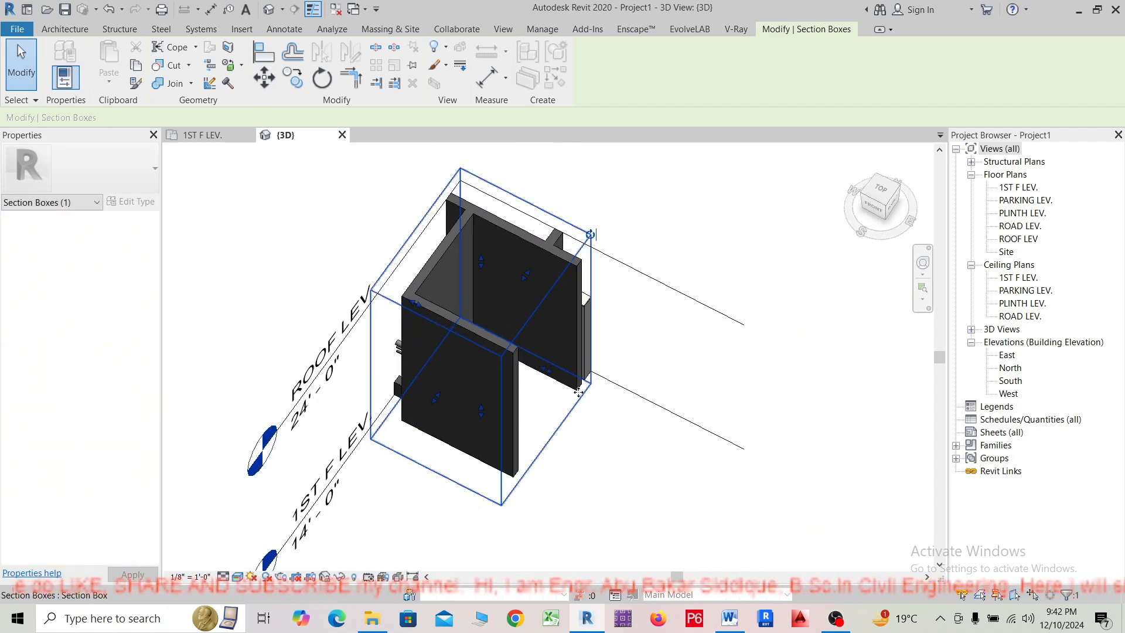
{"action": "left_click_drag", "start_coordinate": [549, 372], "coordinate": [624, 406]}
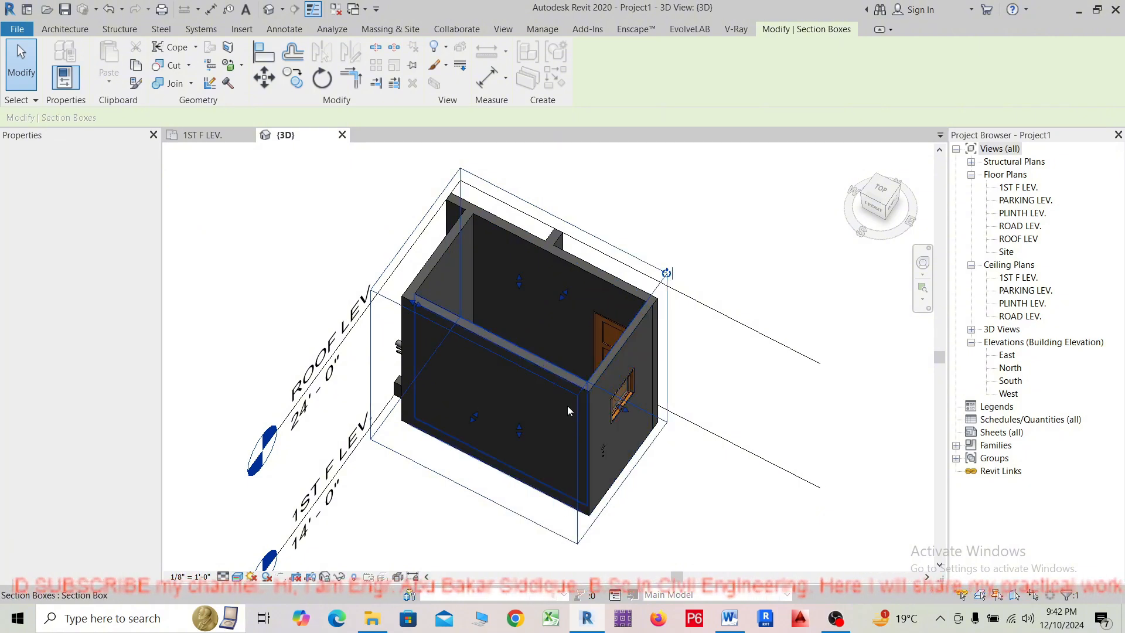
{"action": "middle_click_drag", "start_coordinate": [502, 432], "coordinate": [393, 457], "text": "shift"}
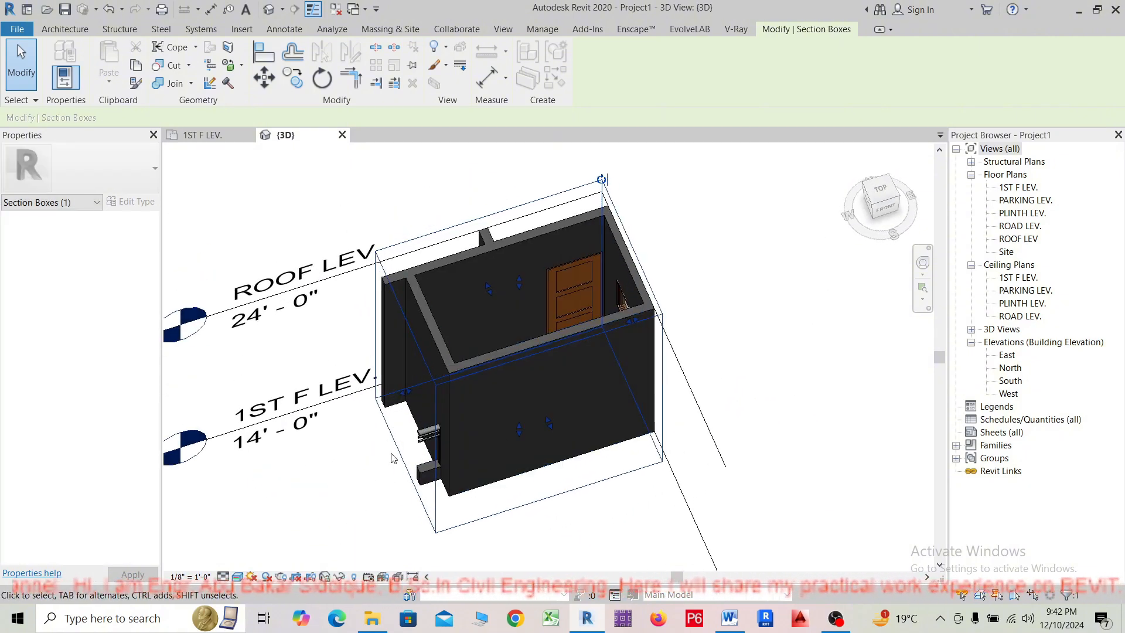
Extend the section box beyond the bathroom to take in part of the adjoining balcony and its glass door.
{"action": "scroll", "coordinate": [402, 404], "scroll_direction": "up", "scroll_amount": 1}
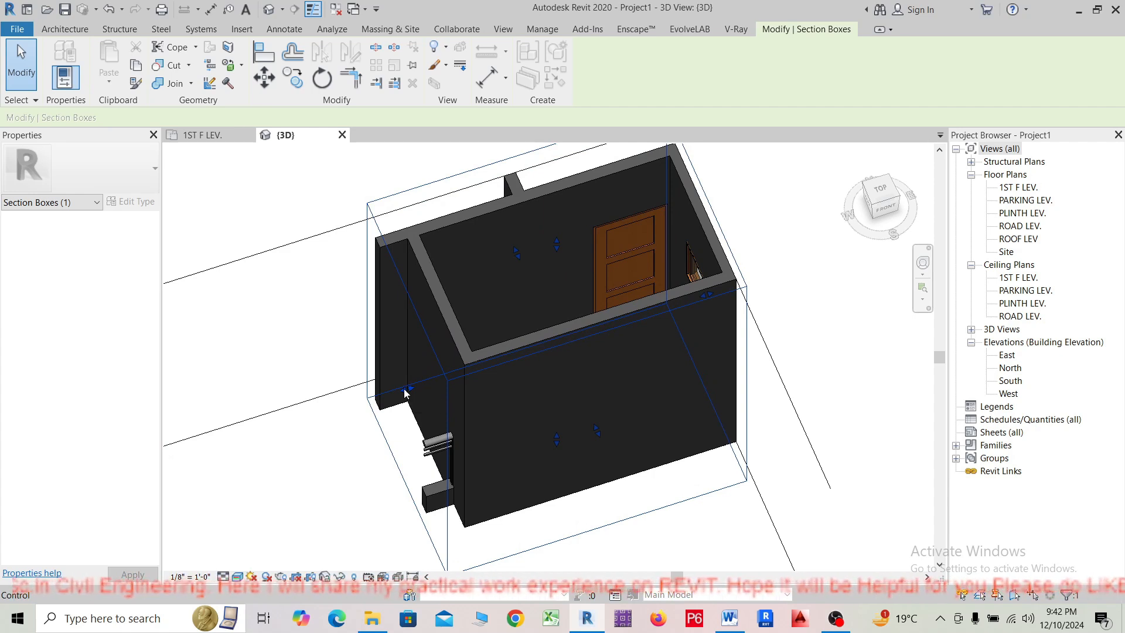
{"action": "left_click_drag", "start_coordinate": [406, 389], "coordinate": [276, 434]}
{"action": "middle_click_drag", "start_coordinate": [295, 452], "coordinate": [334, 371]}
{"action": "left_click_drag", "start_coordinate": [568, 370], "coordinate": [566, 429]}
{"action": "scroll", "coordinate": [566, 428], "scroll_direction": "down", "scroll_amount": 2}
{"action": "middle_click_drag", "start_coordinate": [431, 440], "coordinate": [618, 403], "text": "shift"}
{"action": "scroll", "coordinate": [431, 422], "scroll_direction": "up", "scroll_amount": 1}
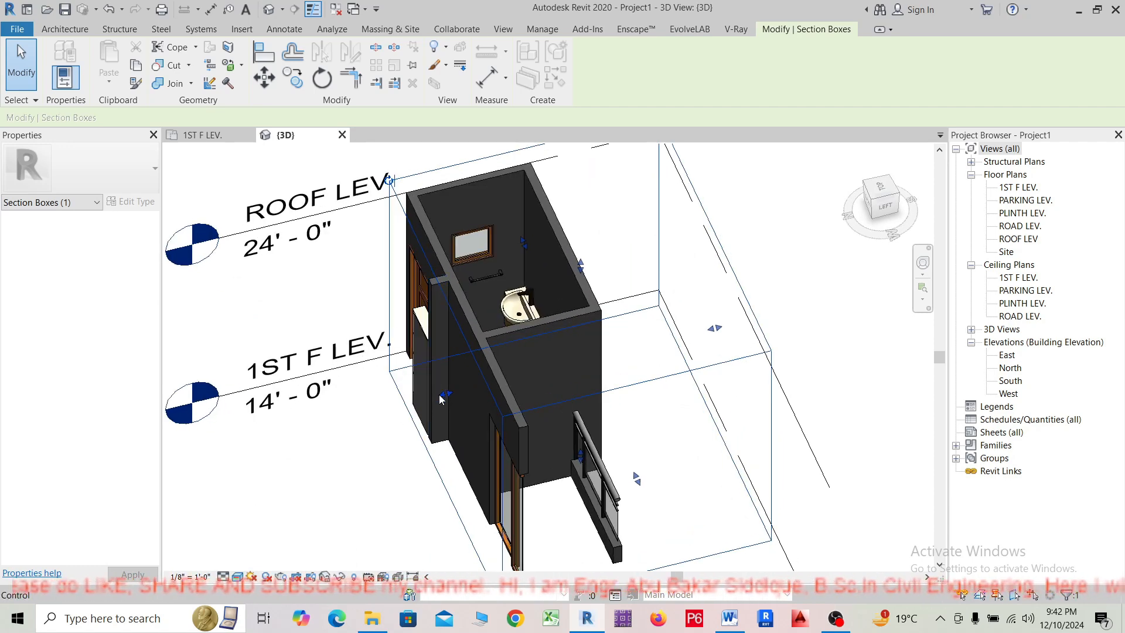
Extend the section box's inner side into the bedroom to include part of the bed, inspect the cut model, and deselect the box.
{"action": "left_click_drag", "start_coordinate": [441, 397], "coordinate": [315, 429]}
{"action": "scroll", "coordinate": [371, 408], "scroll_direction": "down", "scroll_amount": 2}
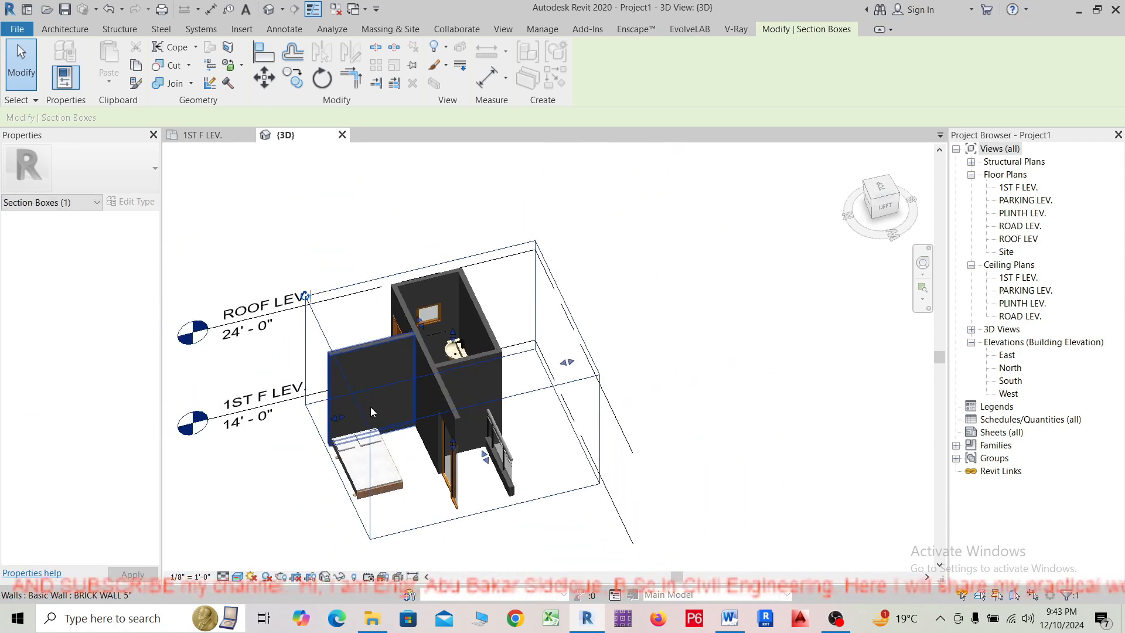
{"action": "middle_click_drag", "start_coordinate": [448, 462], "coordinate": [543, 485], "text": "shift"}
{"action": "scroll", "coordinate": [334, 487], "scroll_direction": "up", "scroll_amount": 1}
{"action": "middle_click_drag", "start_coordinate": [391, 494], "coordinate": [419, 484], "text": "shift"}
{"action": "middle_click_drag", "start_coordinate": [427, 416], "coordinate": [374, 343], "text": "shift"}
{"action": "left_click", "coordinate": [375, 485]}
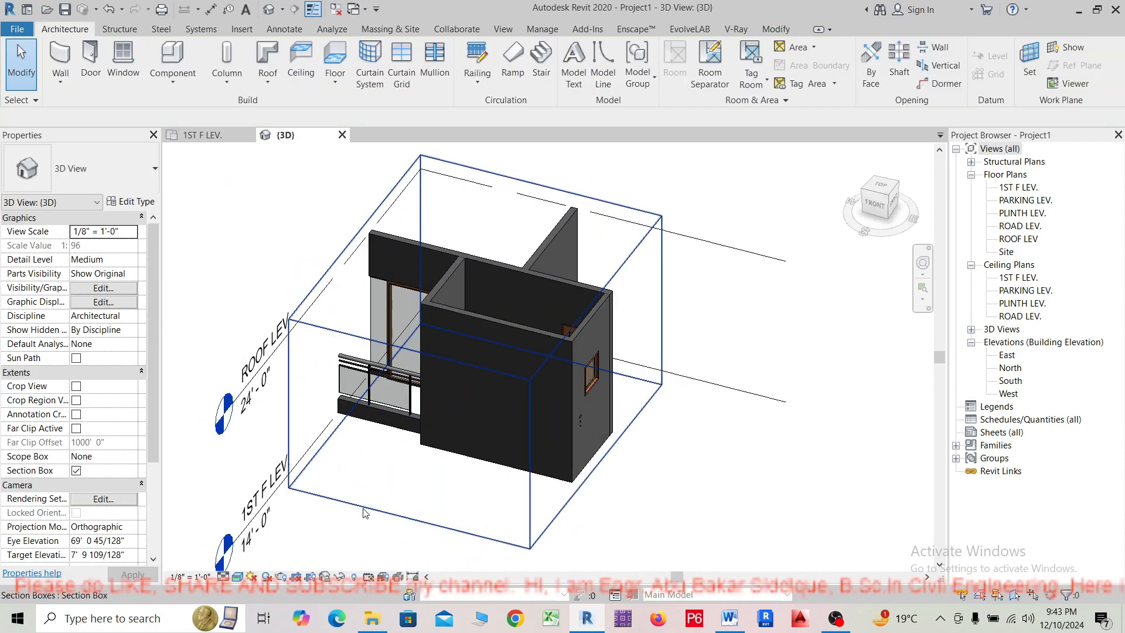
Reselect the section box and lower its top face to cut the walls partway down, exposing the bathroom and bedroom furniture.
{"action": "left_click", "coordinate": [365, 507]}
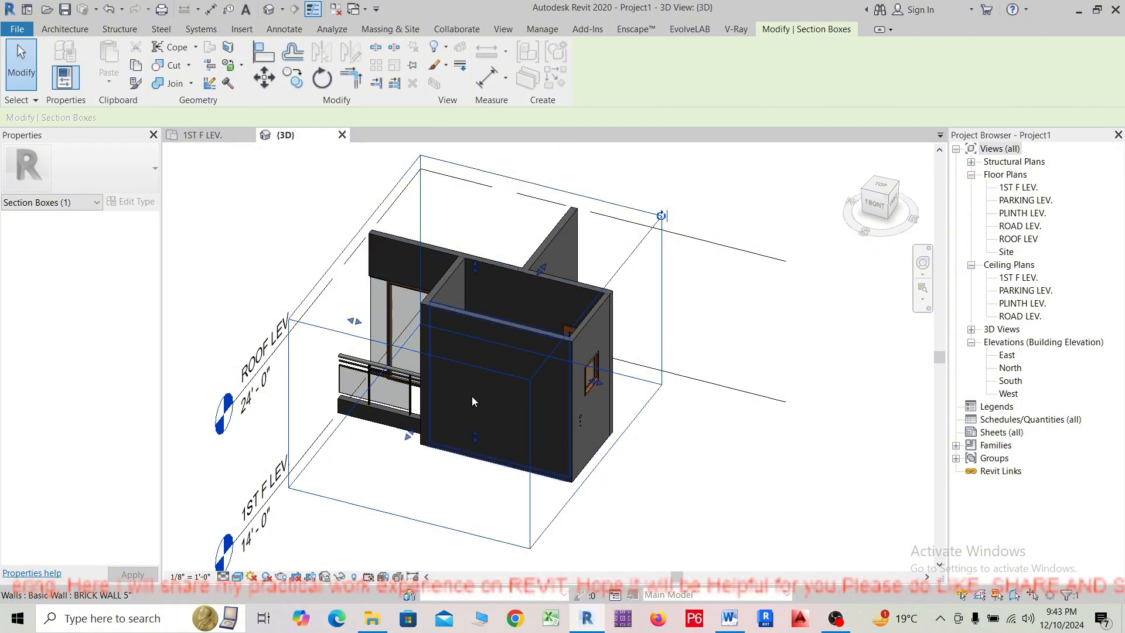
{"action": "mouse_move", "coordinate": [476, 451]}
{"action": "left_mouse_down"}
{"action": "mouse_move", "coordinate": [478, 510]}
{"action": "mouse_move", "coordinate": [474, 406]}
{"action": "mouse_move", "coordinate": [476, 440]}
{"action": "left_mouse_up"}
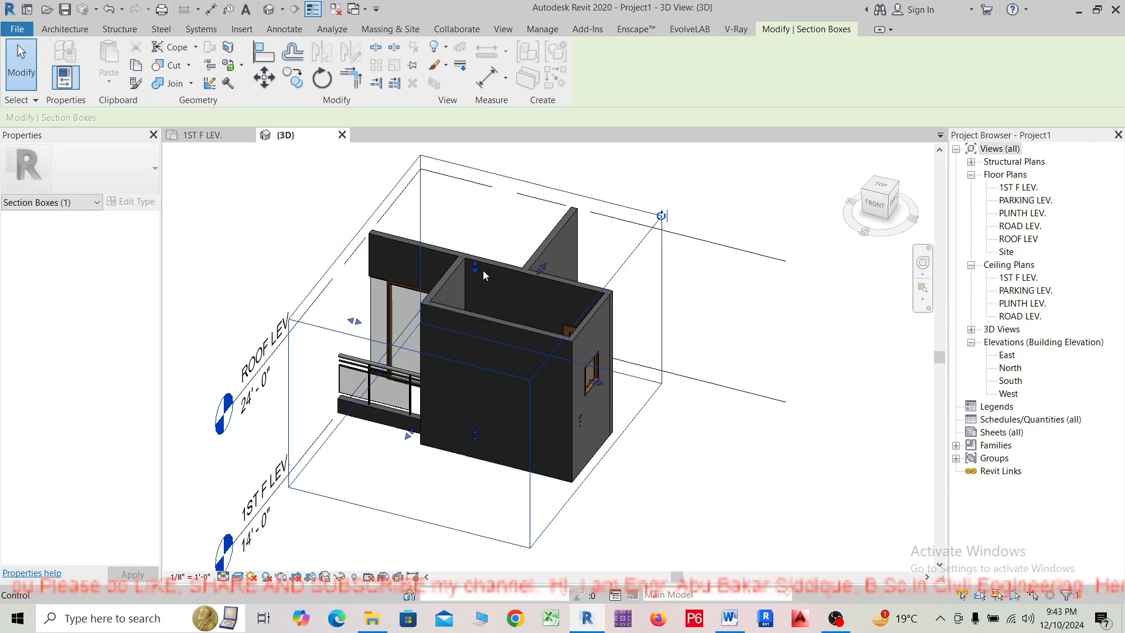
{"action": "left_click_drag", "start_coordinate": [477, 276], "coordinate": [494, 348]}
{"action": "middle_click_drag", "start_coordinate": [494, 349], "coordinate": [471, 489], "text": "shift"}
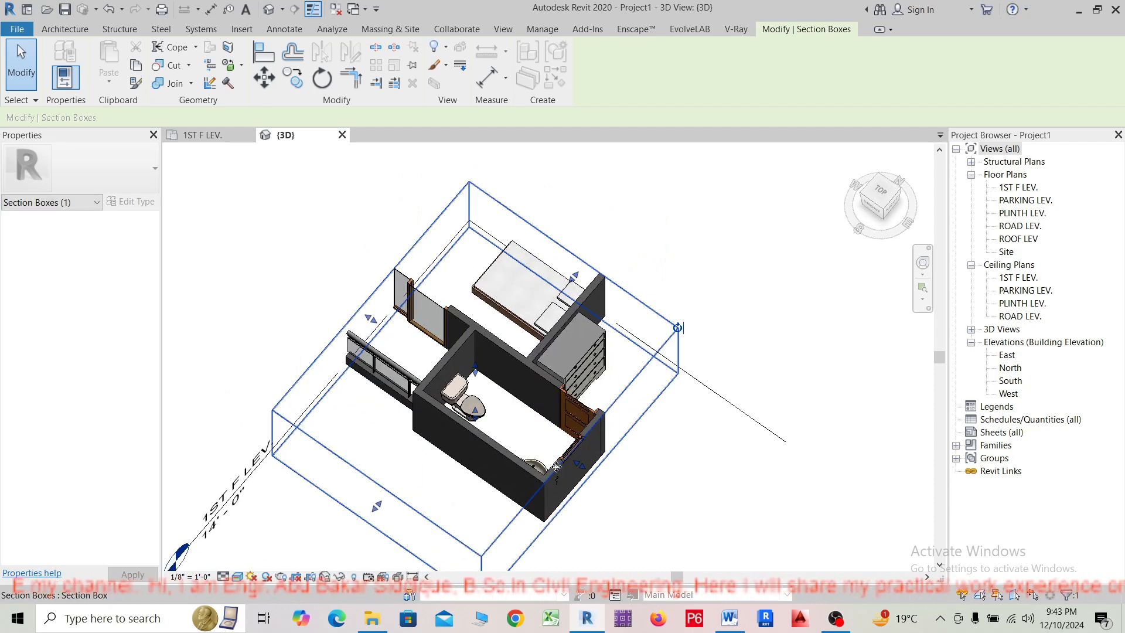
Extend the lowered section box's back and both long sides to include both bedrooms, both balconies and the kitchen, and deselect it.
{"action": "middle_click_drag", "start_coordinate": [554, 465], "coordinate": [429, 489]}
{"action": "middle_click_drag", "start_coordinate": [449, 301], "coordinate": [366, 252], "text": "shift"}
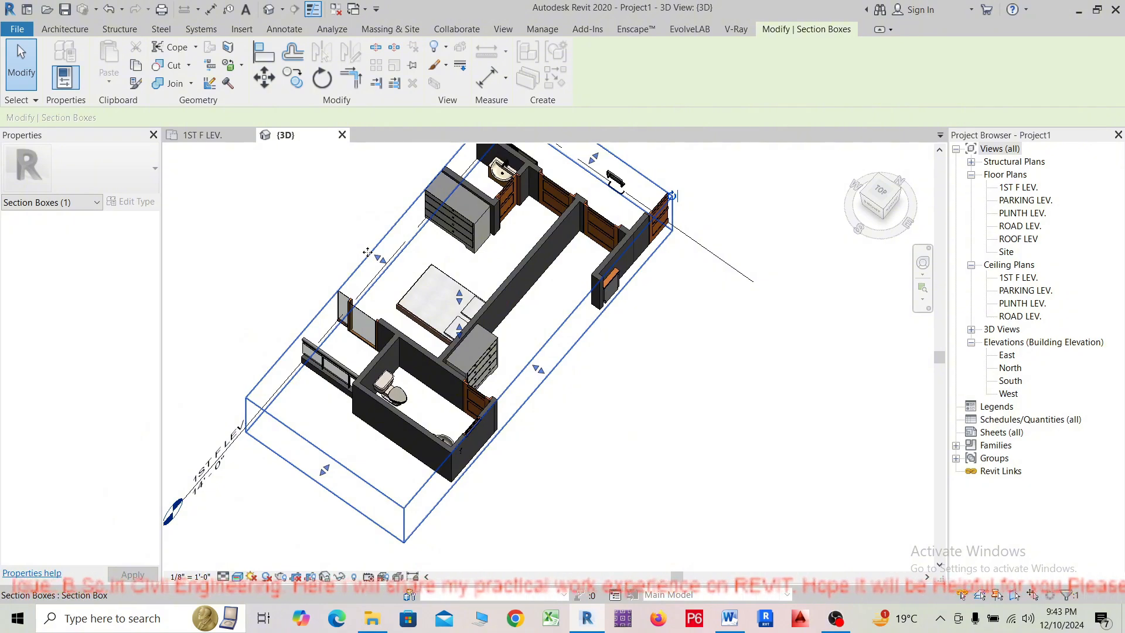
{"action": "left_click_drag", "start_coordinate": [368, 252], "coordinate": [289, 196]}
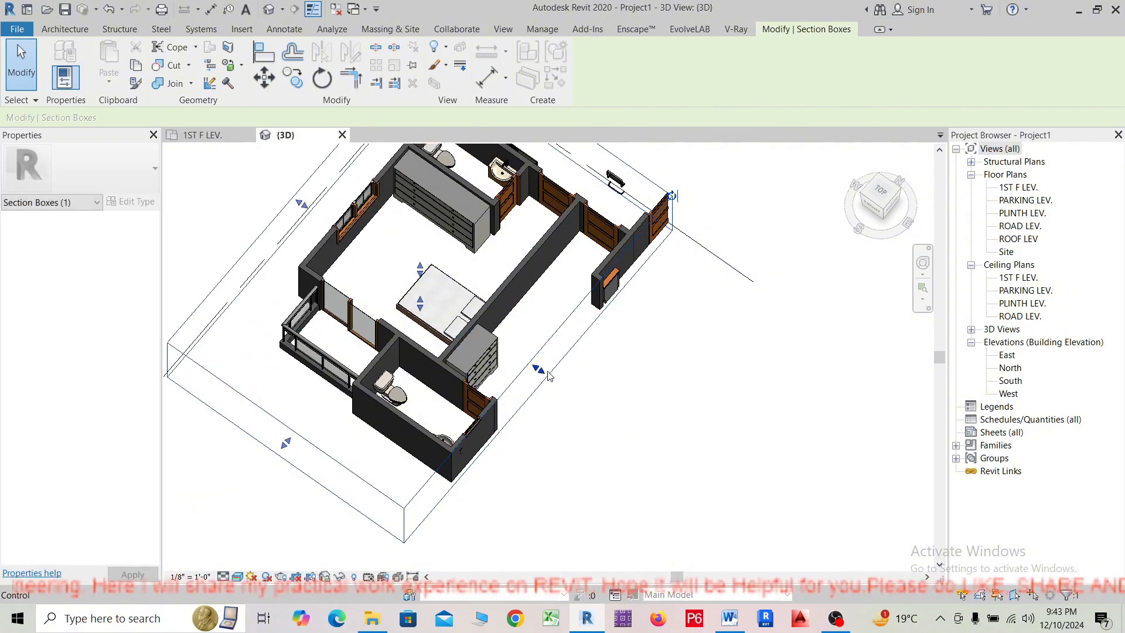
{"action": "middle_click_drag", "start_coordinate": [549, 376], "coordinate": [635, 426], "text": "shift"}
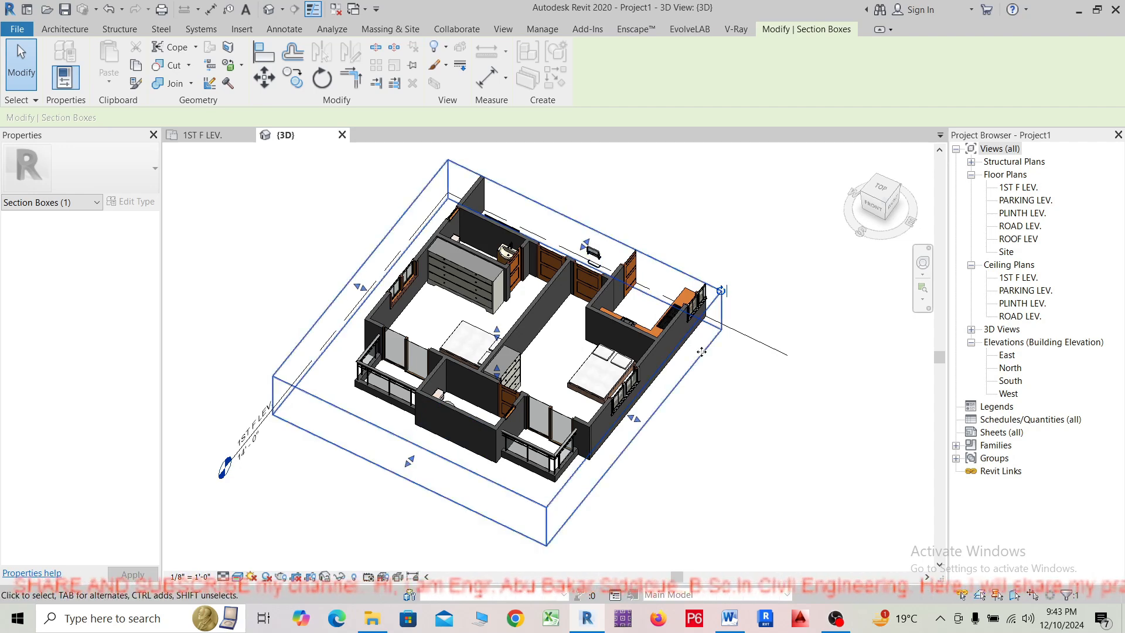
{"action": "middle_click_drag", "start_coordinate": [641, 497], "coordinate": [613, 442], "text": "shift"}
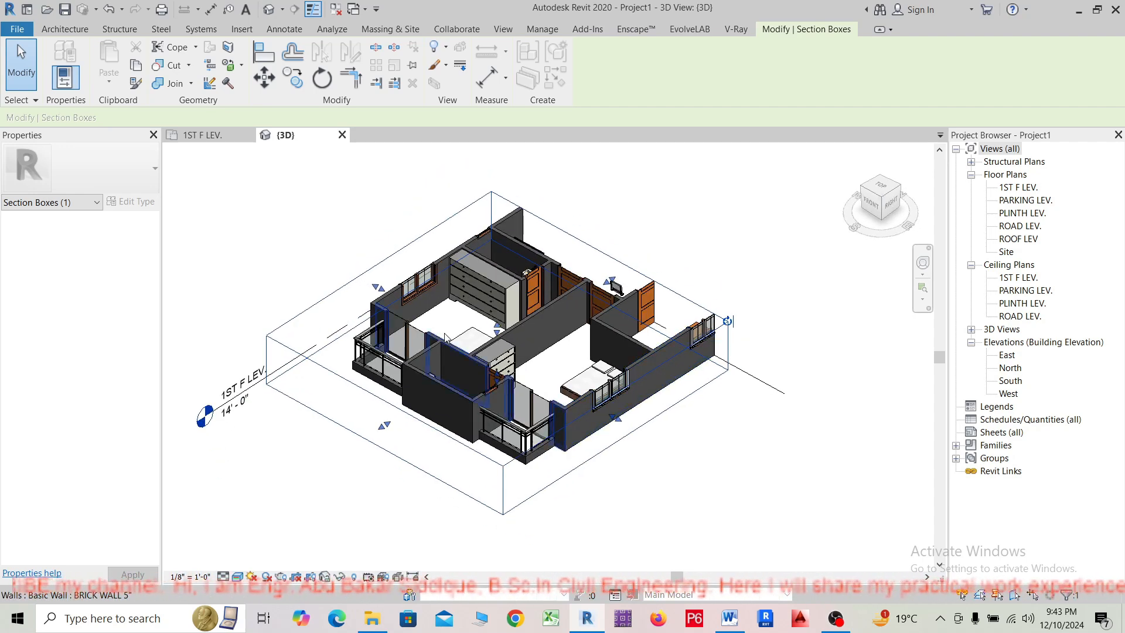
{"action": "key", "text": "Escape"}
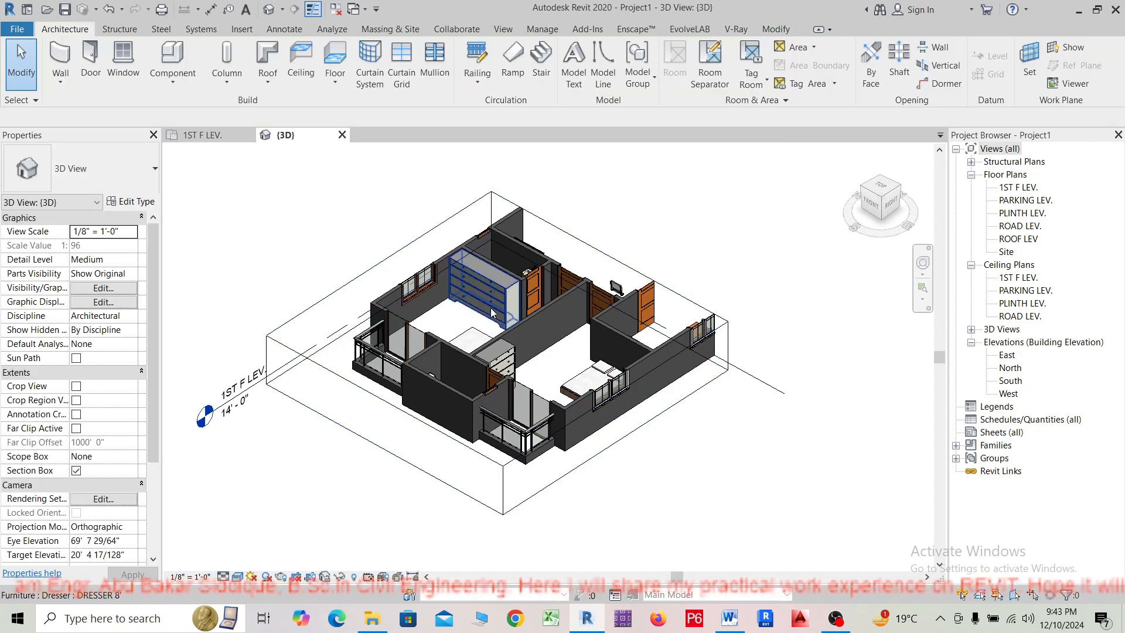
Select the 8' dresser in the bedroom to view its available modify tools, and deselect it.
{"action": "left_click", "coordinate": [484, 278]}
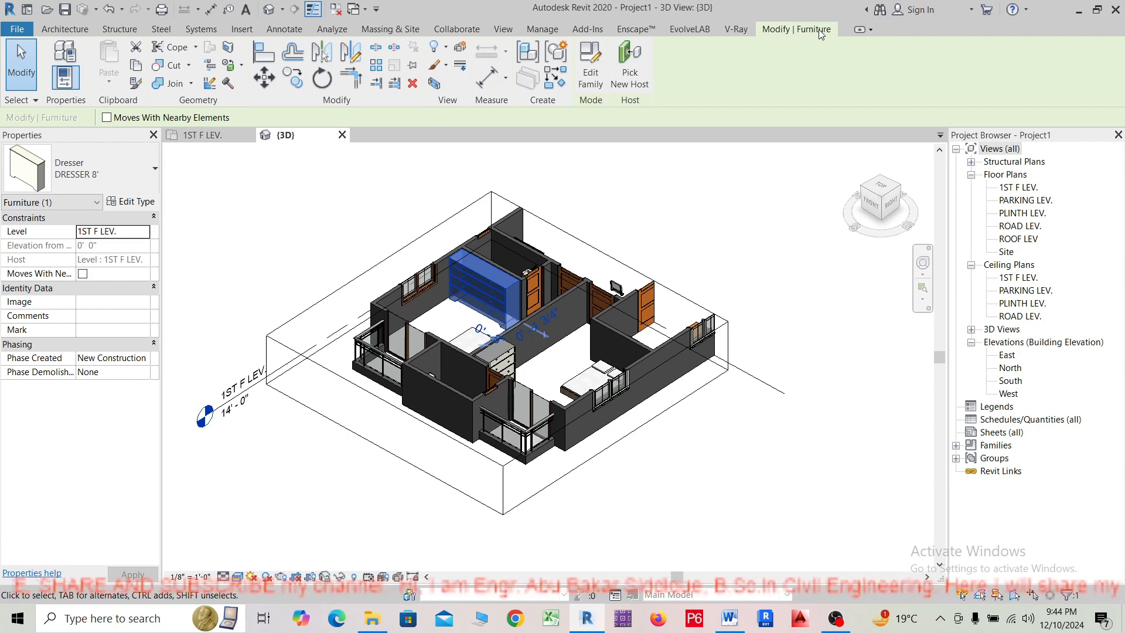
{"action": "left_click", "coordinate": [708, 211]}
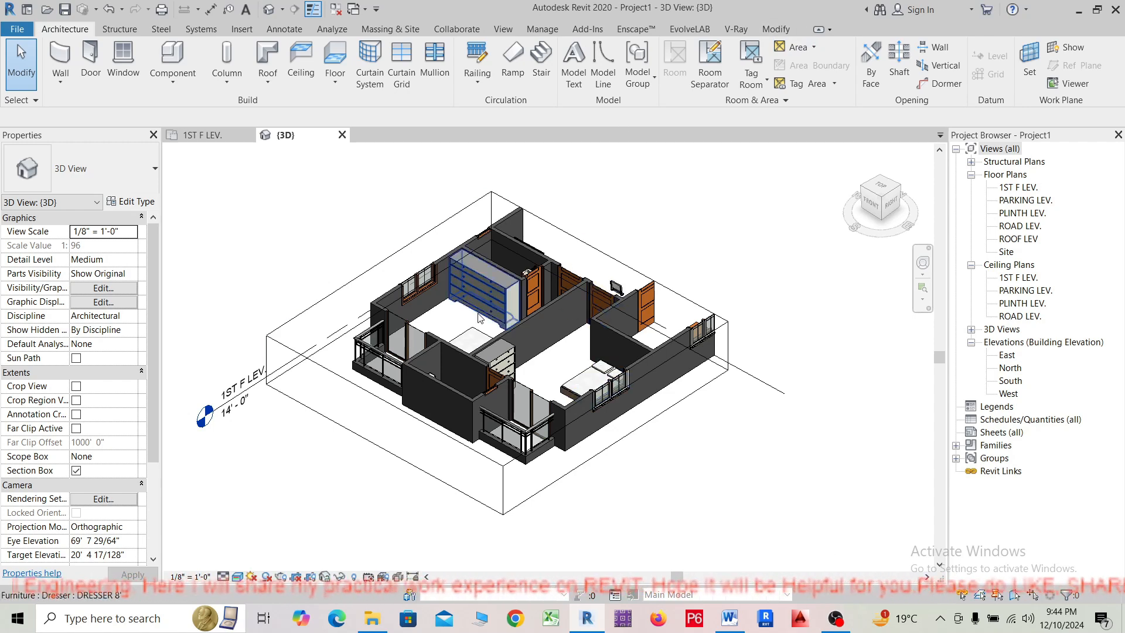
Select the section box and pull its back and both long sides inward around the front bathroom, and inspect the cut model from several angles.
{"action": "scroll", "coordinate": [456, 294], "scroll_direction": "up", "scroll_amount": 2}
{"action": "scroll", "coordinate": [456, 294], "scroll_direction": "down", "scroll_amount": 3}
{"action": "middle_click_drag", "start_coordinate": [456, 295], "coordinate": [441, 355], "text": "shift"}
{"action": "left_click", "coordinate": [580, 269]}
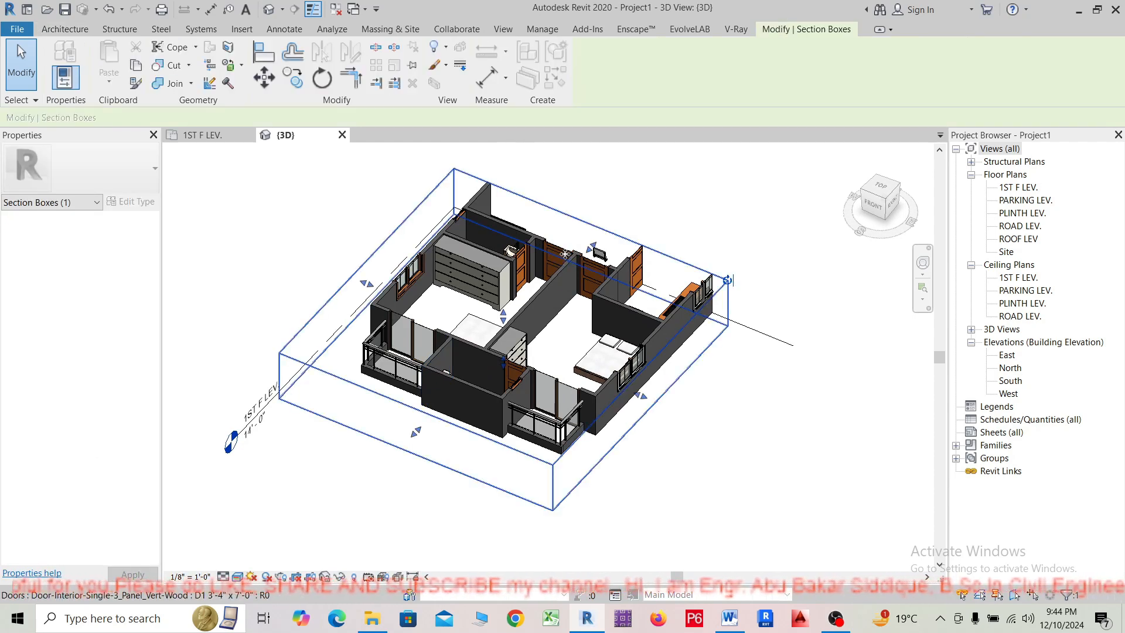
{"action": "left_click_drag", "start_coordinate": [580, 270], "coordinate": [532, 338]}
{"action": "left_click_drag", "start_coordinate": [332, 319], "coordinate": [409, 355]}
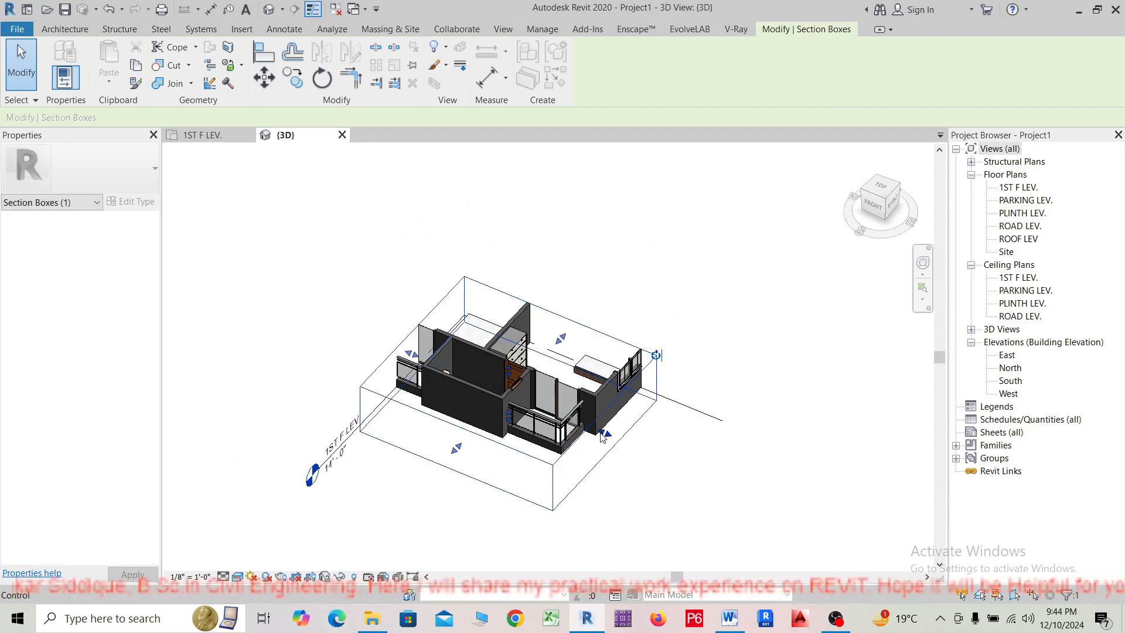
{"action": "left_click_drag", "start_coordinate": [602, 436], "coordinate": [548, 424]}
{"action": "middle_click_drag", "start_coordinate": [564, 456], "coordinate": [489, 521], "text": "shift"}
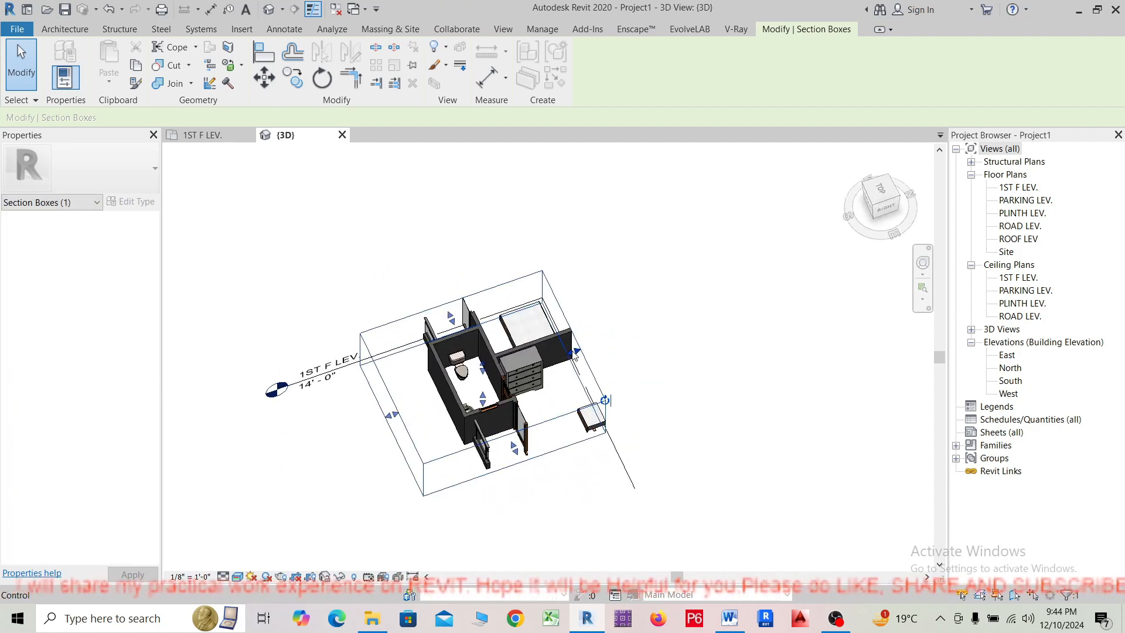
{"action": "middle_click_drag", "start_coordinate": [576, 355], "coordinate": [779, 442], "text": "shift"}
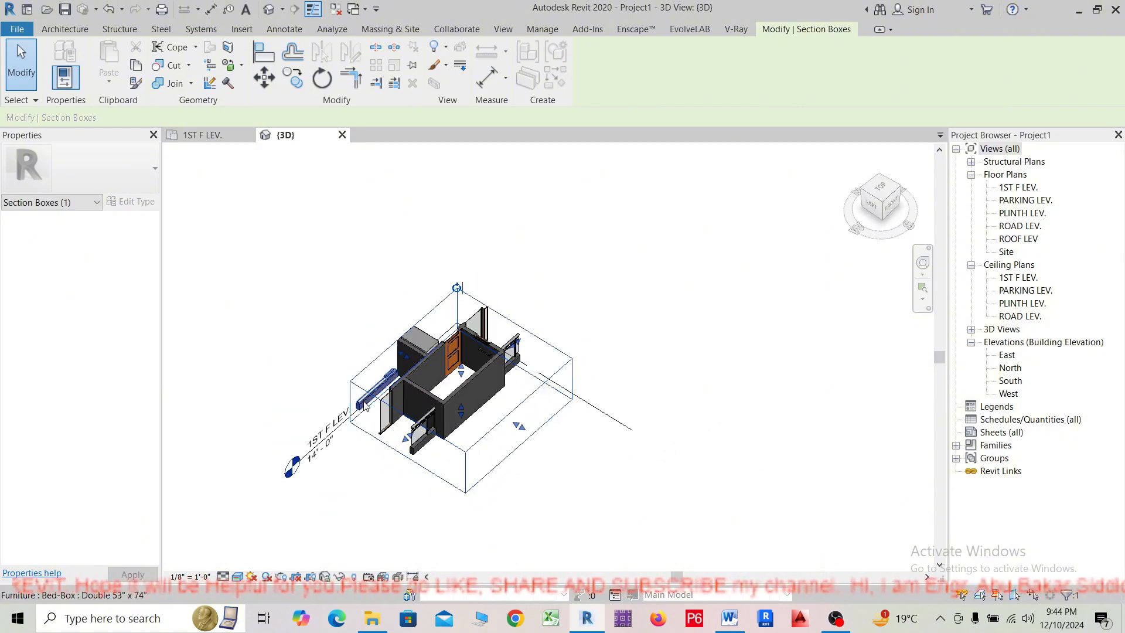
{"action": "scroll", "coordinate": [375, 387], "scroll_direction": "up", "scroll_amount": 2}
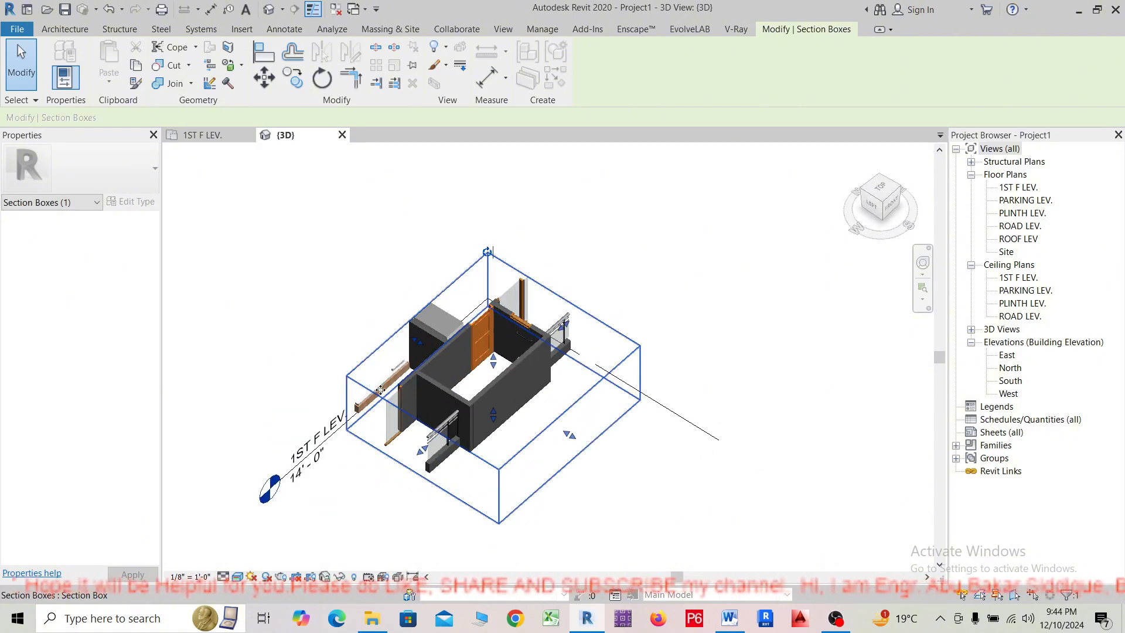
Expand the 3D Views in the project browser, view the duplication options for the {3D} view without applying any, and deselect the section box.
{"action": "left_click", "coordinate": [971, 330]}
{"action": "left_click", "coordinate": [1009, 342]}
{"action": "right_click", "coordinate": [1008, 343]}
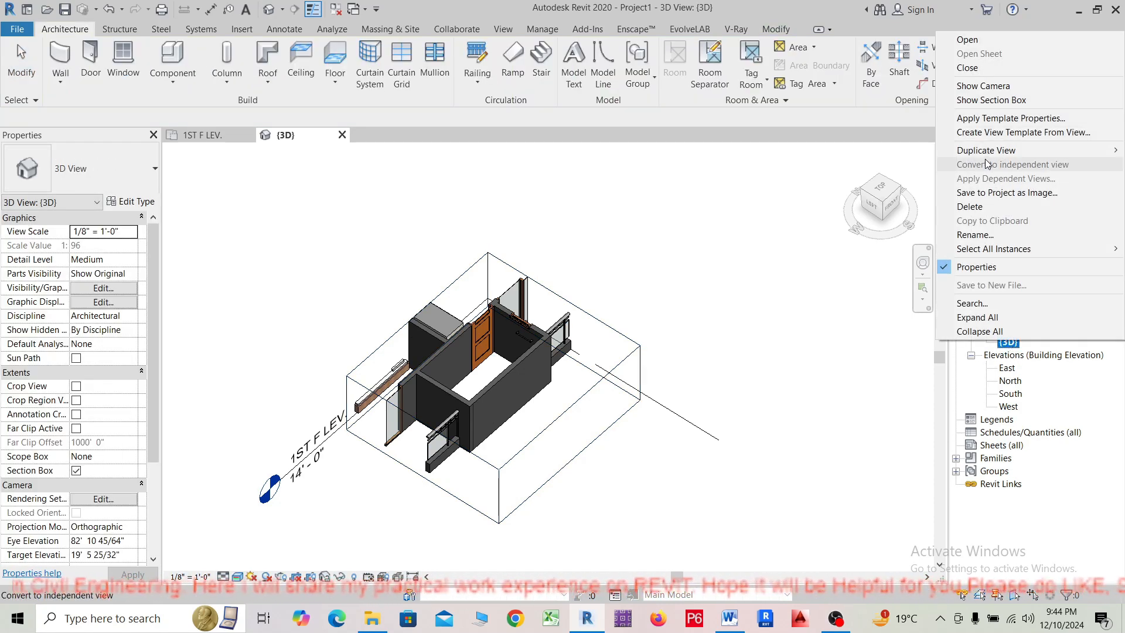
{"action": "mouse_move", "coordinate": [990, 156]}
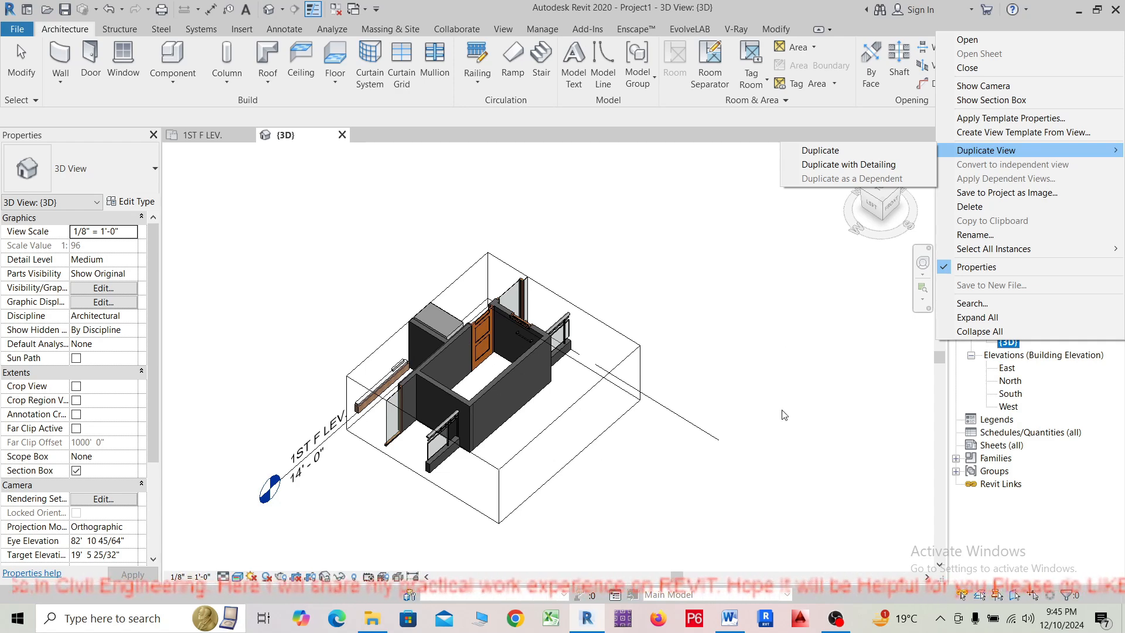
{"action": "left_click", "coordinate": [663, 495]}
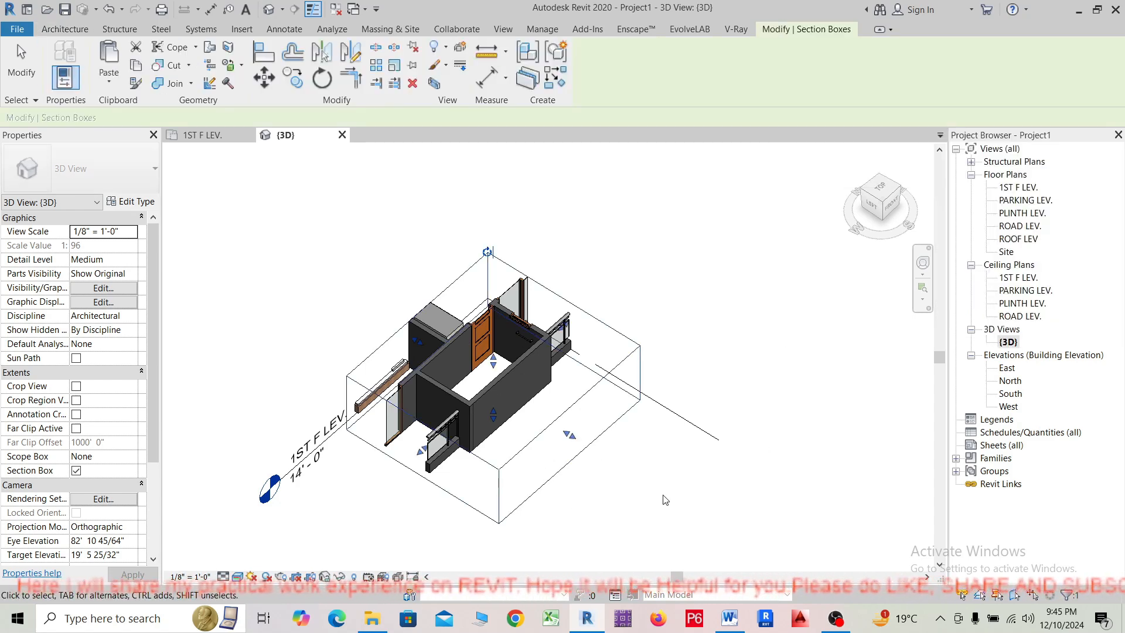
{"action": "left_click", "coordinate": [398, 285]}
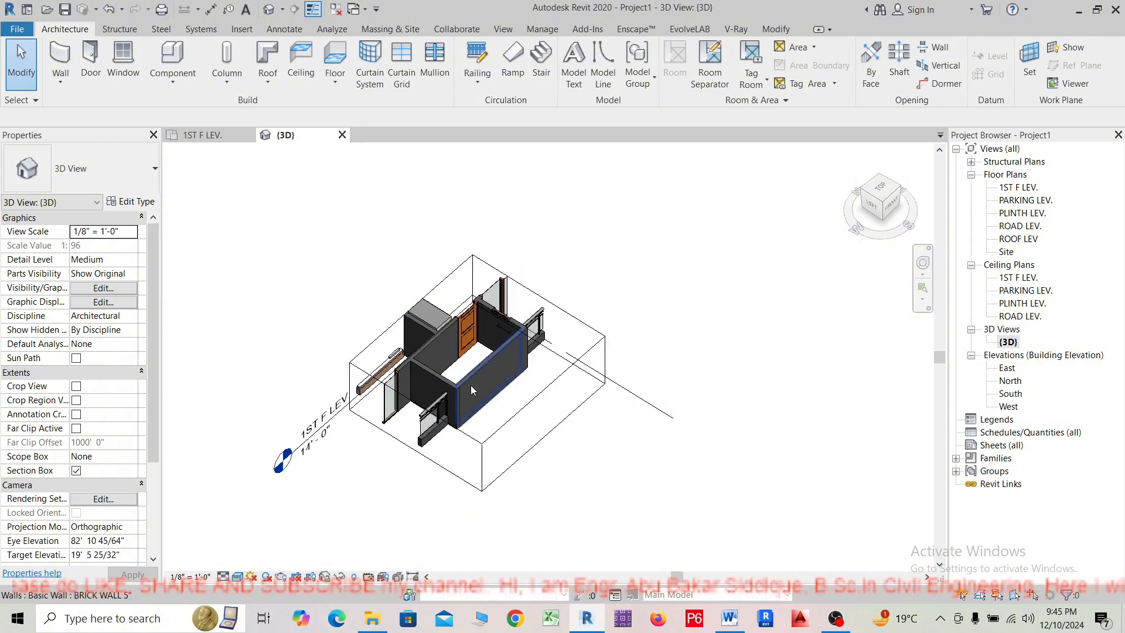
Turn off the section box for the 3D view and show the whole furnished floor.
{"action": "middle_click_drag", "start_coordinate": [470, 385], "coordinate": [346, 327], "text": "shift"}
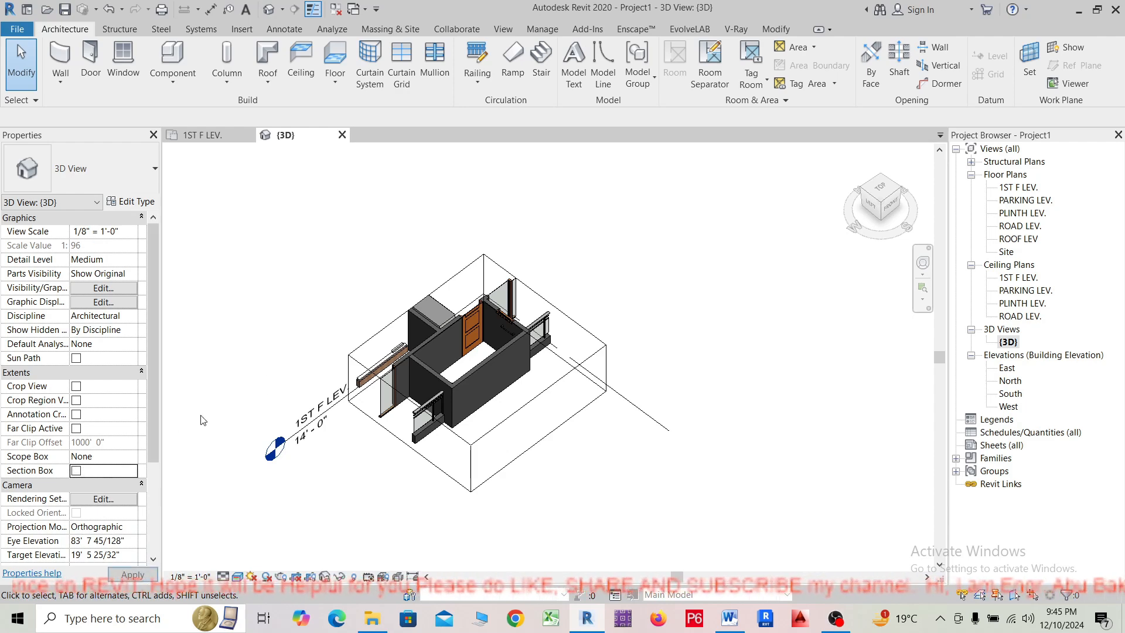
{"action": "scroll", "coordinate": [569, 385], "scroll_direction": "down", "scroll_amount": 4}
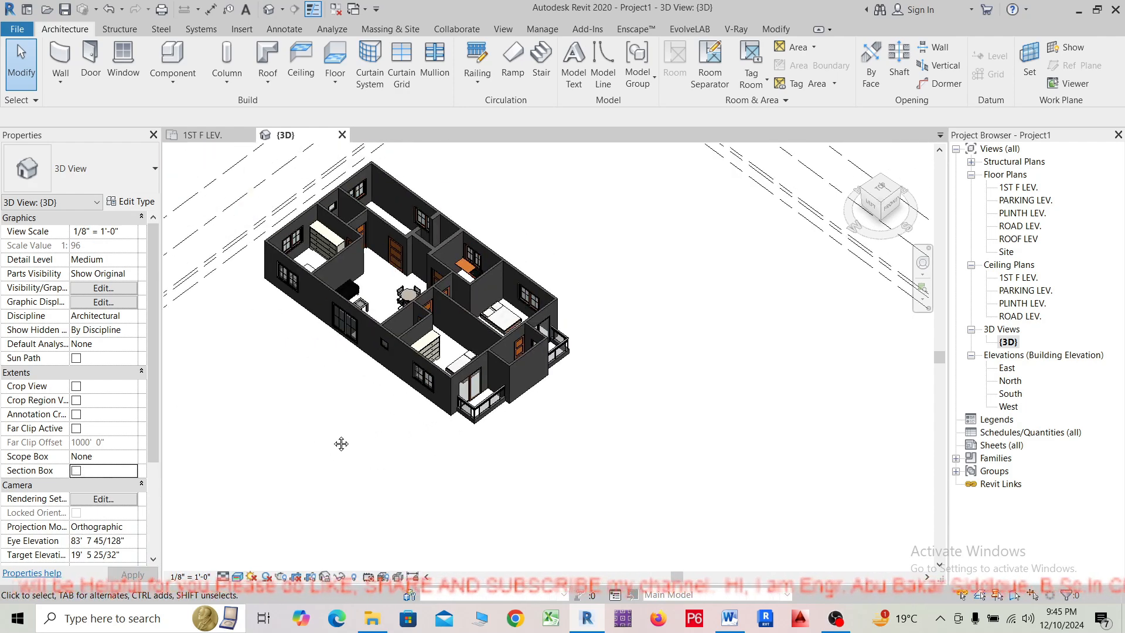
{"action": "middle_click_drag", "start_coordinate": [340, 447], "coordinate": [424, 453]}
{"action": "mouse_move", "coordinate": [426, 430]}
{"action": "middle_mouse_down", "text": "shift"}
{"action": "mouse_move", "coordinate": [515, 425]}
{"action": "mouse_move", "coordinate": [457, 452]}
{"action": "mouse_move", "coordinate": [483, 455]}
{"action": "mouse_move", "coordinate": [414, 443]}
{"action": "mouse_move", "coordinate": [428, 437]}
{"action": "middle_mouse_up", "text": "shift"}
{"action": "scroll", "coordinate": [490, 417], "scroll_direction": "up", "scroll_amount": 1}
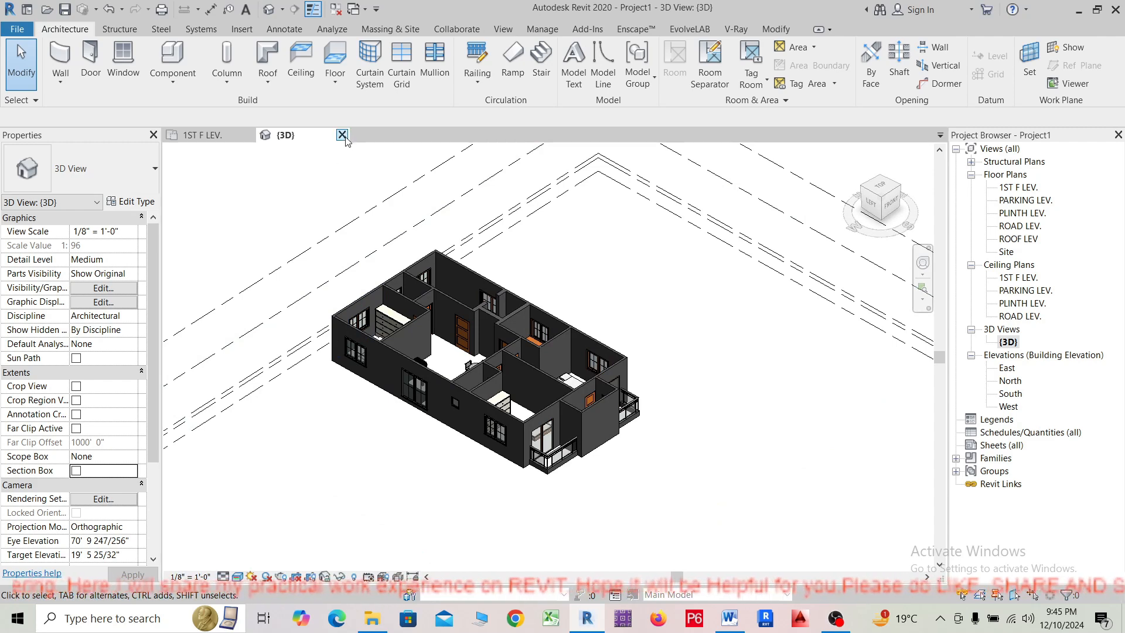
Open the 1ST F LEV. floor plan and the South elevation, and examine the balconies, the fixture below the floor line and the level lines.
{"action": "left_click", "coordinate": [200, 139]}
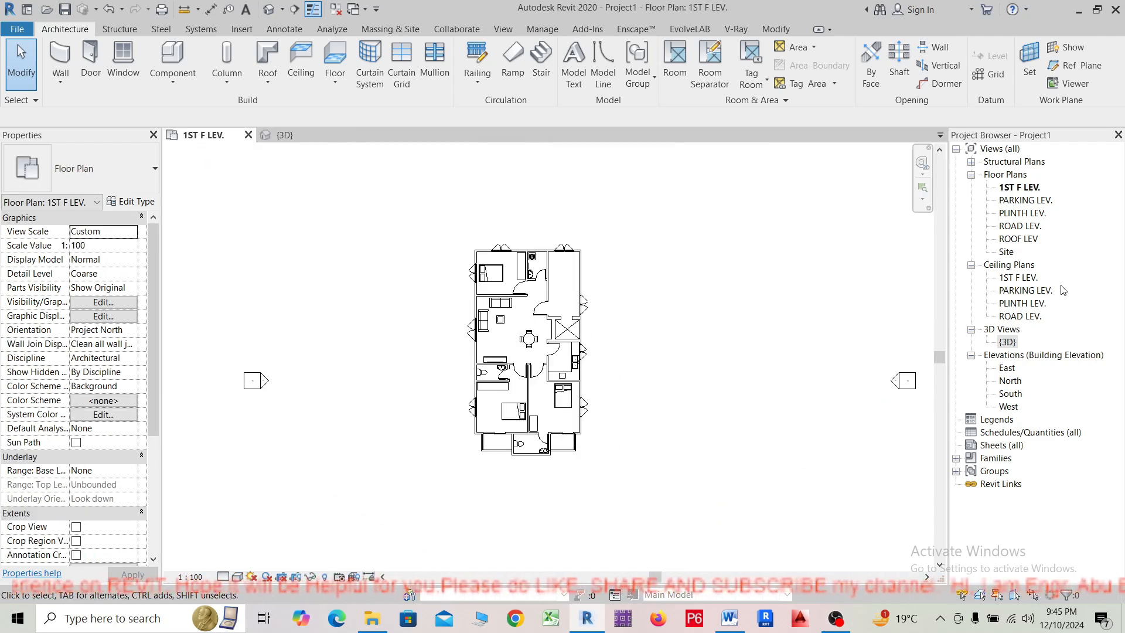
{"action": "double_click", "coordinate": [1014, 395]}
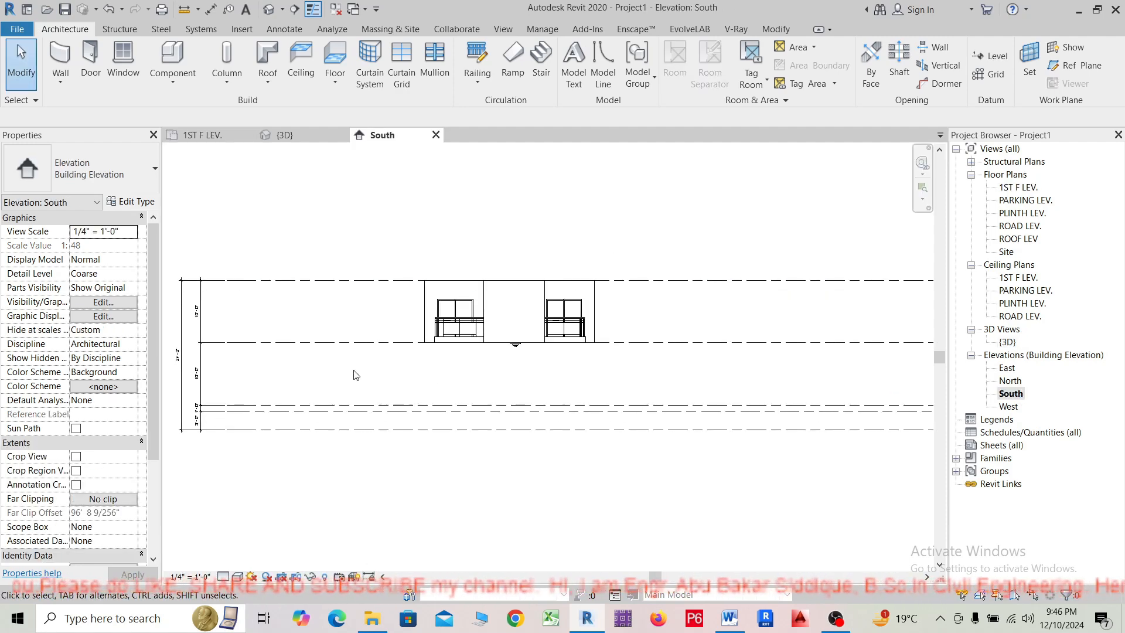
{"action": "scroll", "coordinate": [455, 345], "scroll_direction": "up", "scroll_amount": 5}
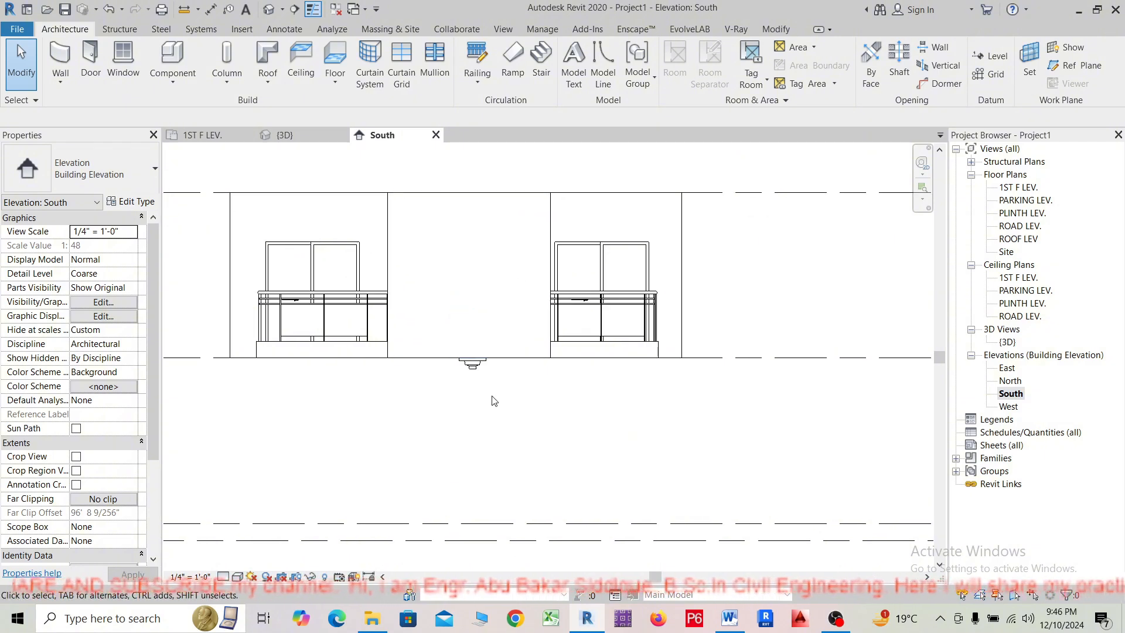
{"action": "scroll", "coordinate": [517, 414], "scroll_direction": "up", "scroll_amount": 4}
{"action": "scroll", "coordinate": [514, 409], "scroll_direction": "up", "scroll_amount": 1}
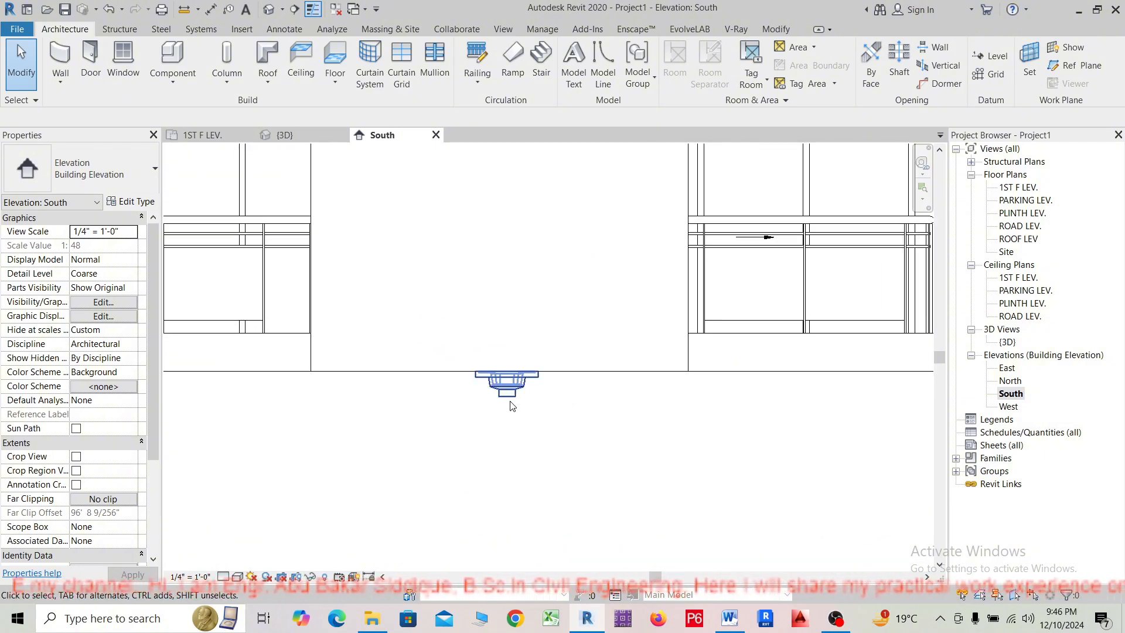
{"action": "scroll", "coordinate": [496, 401], "scroll_direction": "down", "scroll_amount": 4}
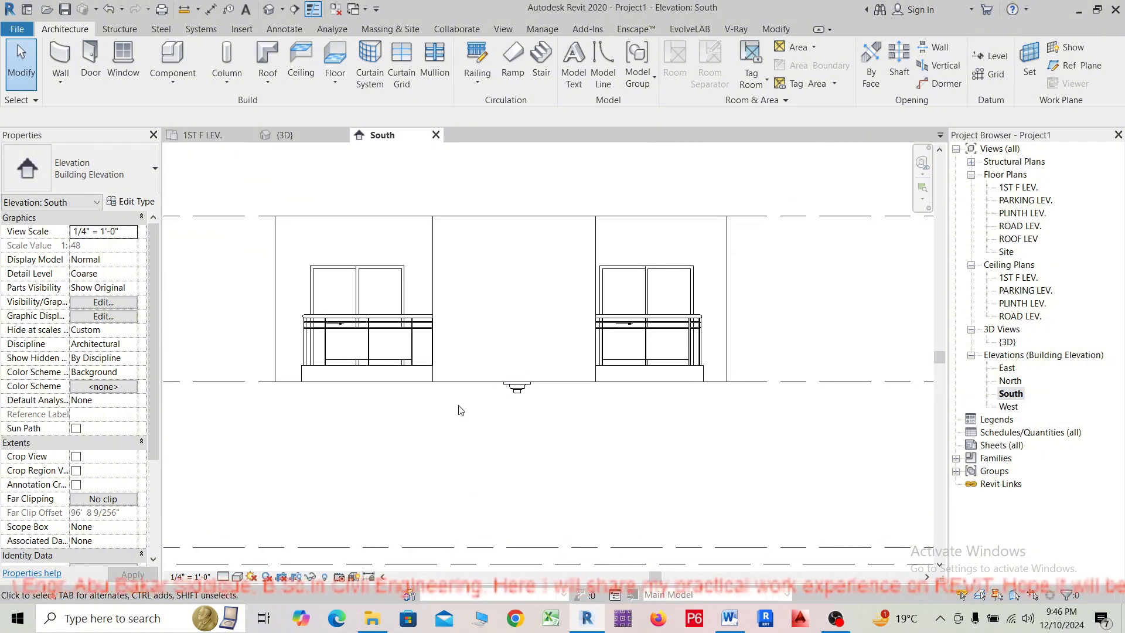
{"action": "middle_click_drag", "start_coordinate": [421, 420], "coordinate": [448, 432]}
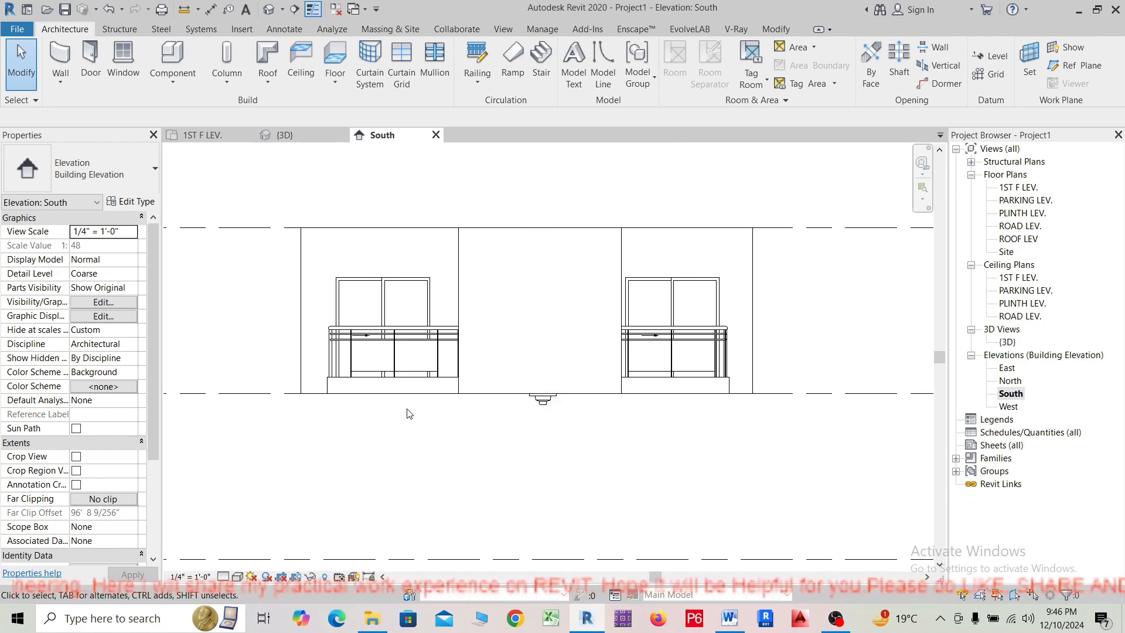
{"action": "scroll", "coordinate": [407, 410], "scroll_direction": "down", "scroll_amount": 5}
{"action": "middle_click_drag", "start_coordinate": [363, 439], "coordinate": [434, 462]}
{"action": "scroll", "coordinate": [803, 418], "scroll_direction": "up", "scroll_amount": 2}
{"action": "scroll", "coordinate": [801, 413], "scroll_direction": "up", "scroll_amount": 1}
{"action": "scroll", "coordinate": [598, 426], "scroll_direction": "down", "scroll_amount": 3}
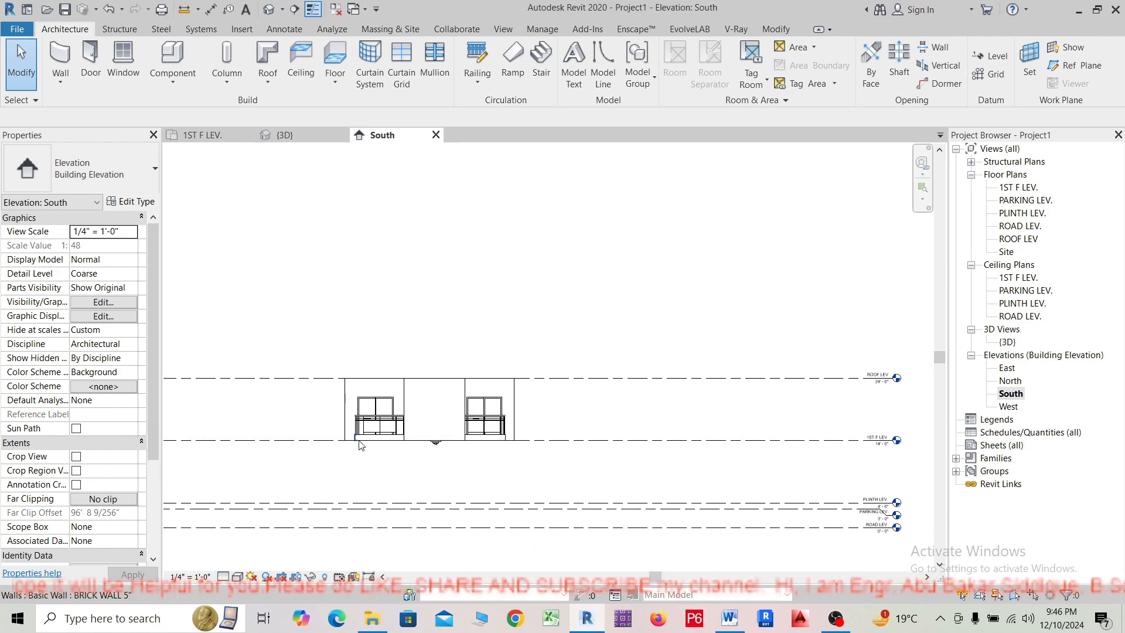
Return to the 1ST F LEV. floor plan and start an architectural floor boundary sketch.
{"action": "left_click", "coordinate": [202, 135]}
{"action": "middle_click_drag", "start_coordinate": [697, 330], "coordinate": [284, 259]}
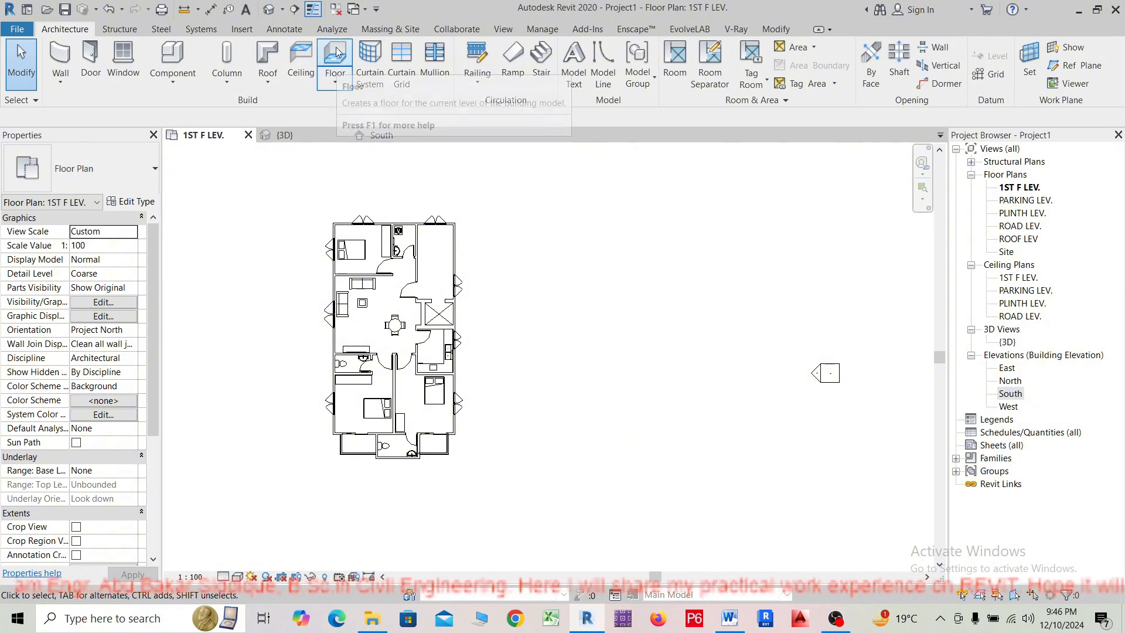
{"action": "left_click", "coordinate": [336, 89]}
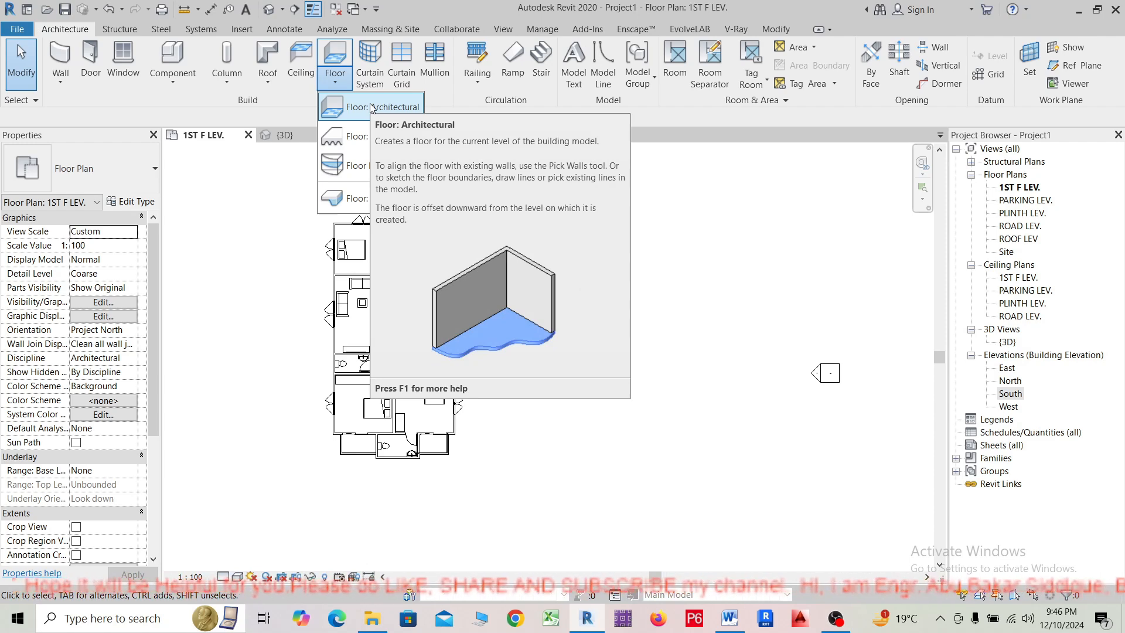
{"action": "left_click", "coordinate": [371, 105]}
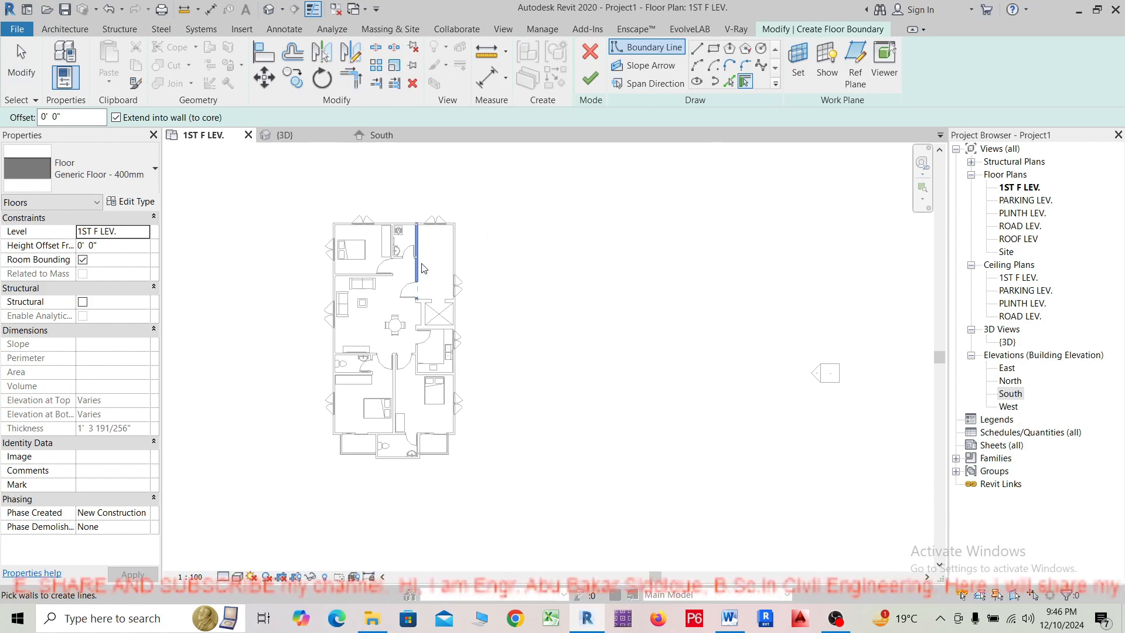
{"action": "scroll", "coordinate": [285, 263], "scroll_direction": "up", "scroll_amount": 1}
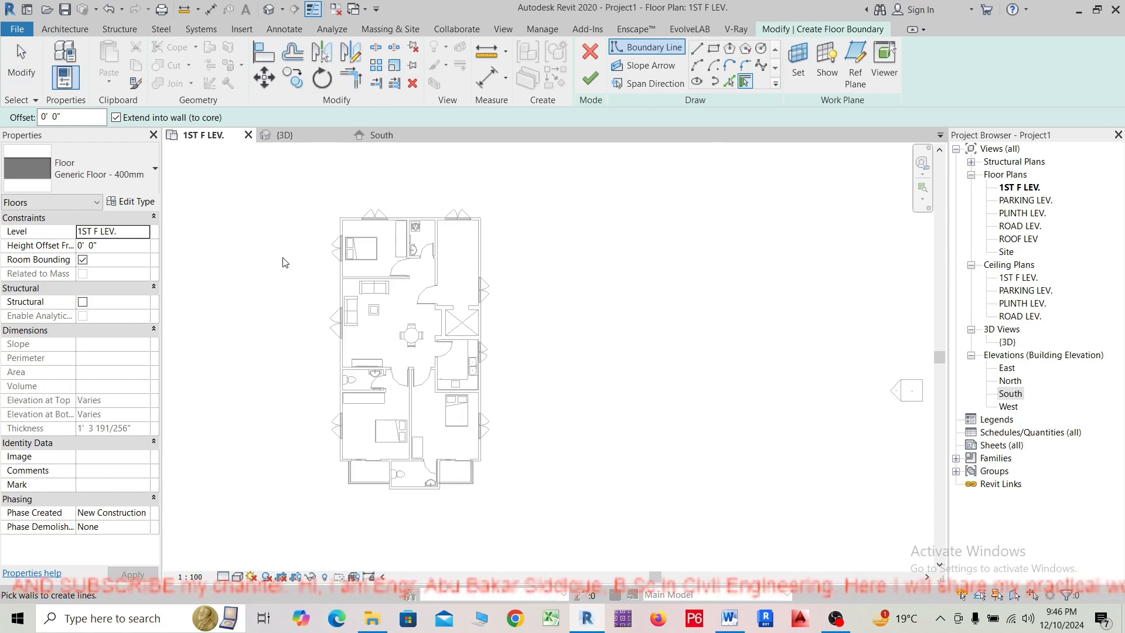
Duplicate the Generic Floor - 400mm type and name the new type Generic Floor - 5".
{"action": "left_click", "coordinate": [129, 203]}
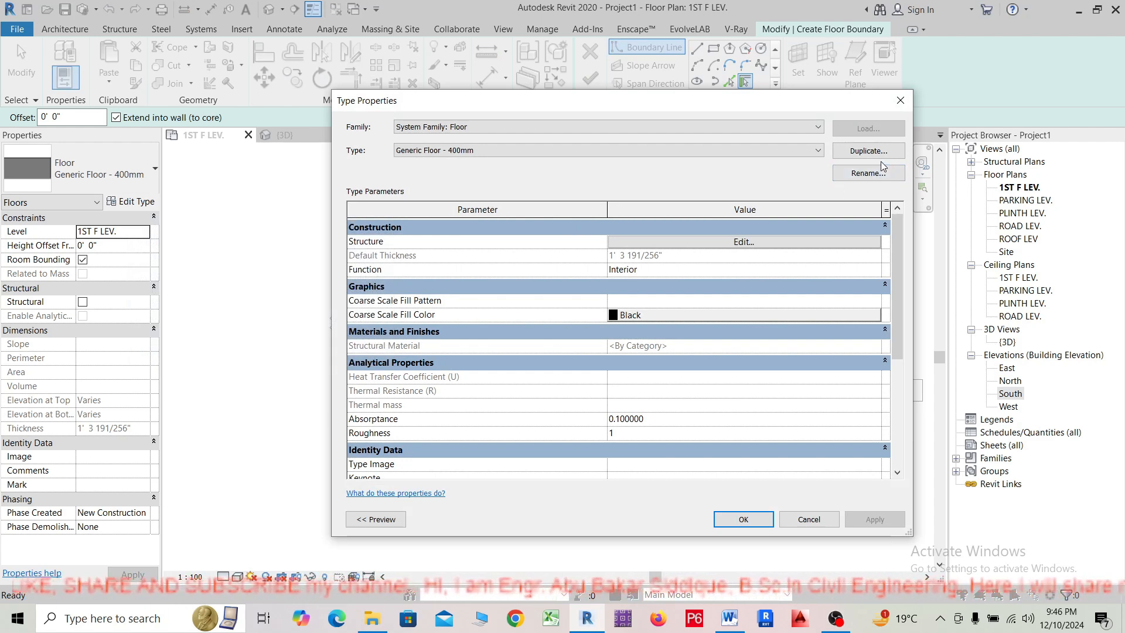
{"action": "left_click", "coordinate": [845, 154]}
{"action": "left_click", "coordinate": [680, 277]}
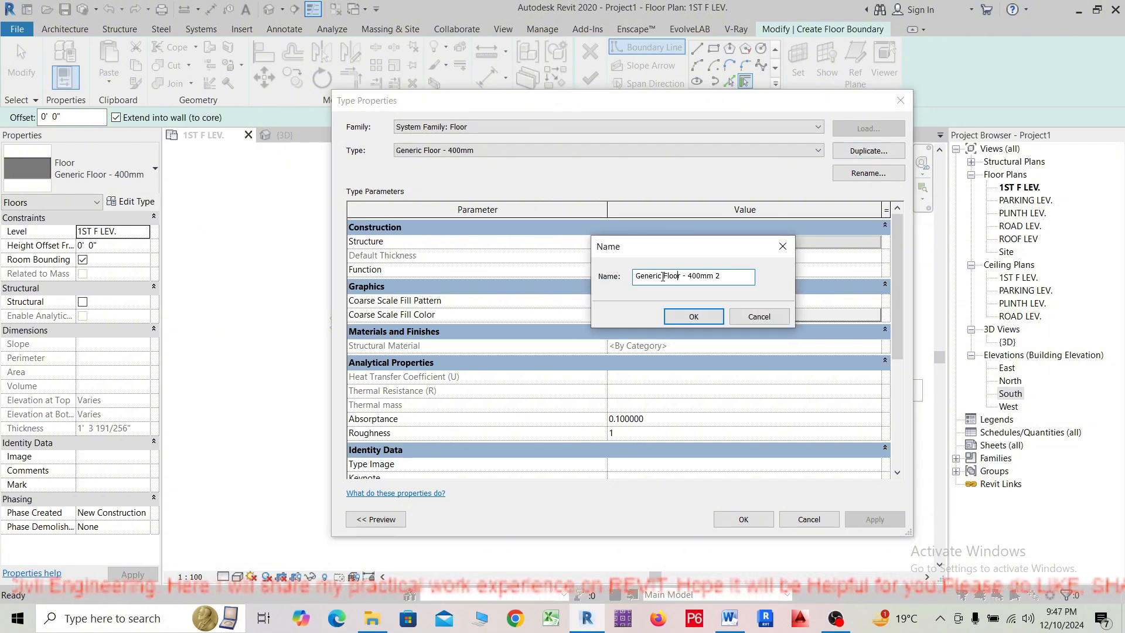
{"action": "left_click_drag", "start_coordinate": [726, 280], "coordinate": [695, 283]}
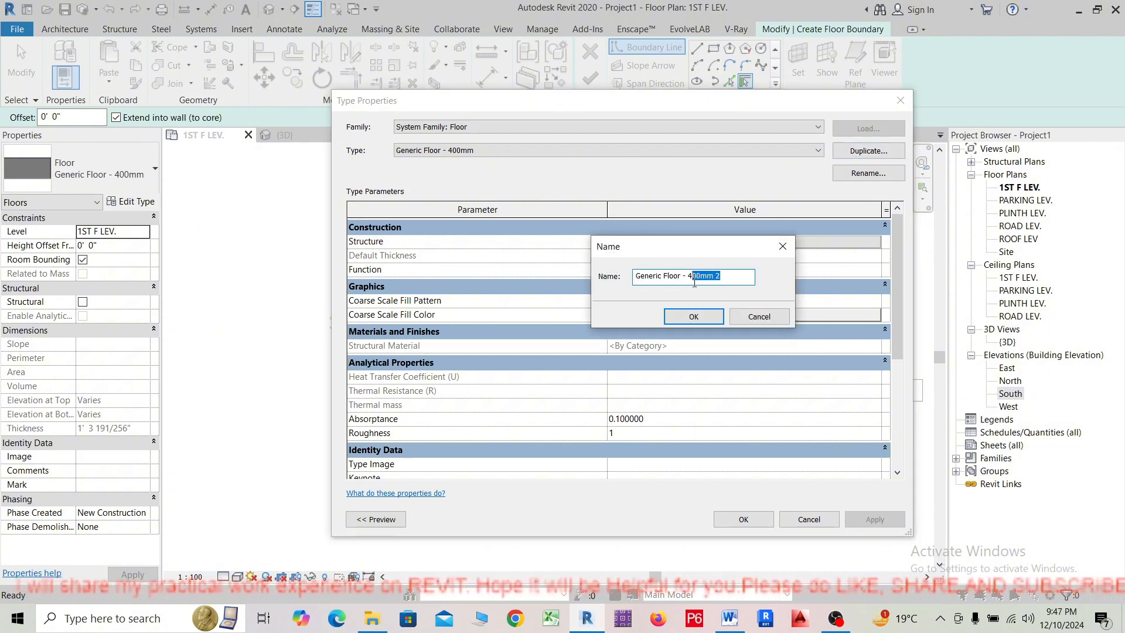
{"action": "type", "text": "5"}
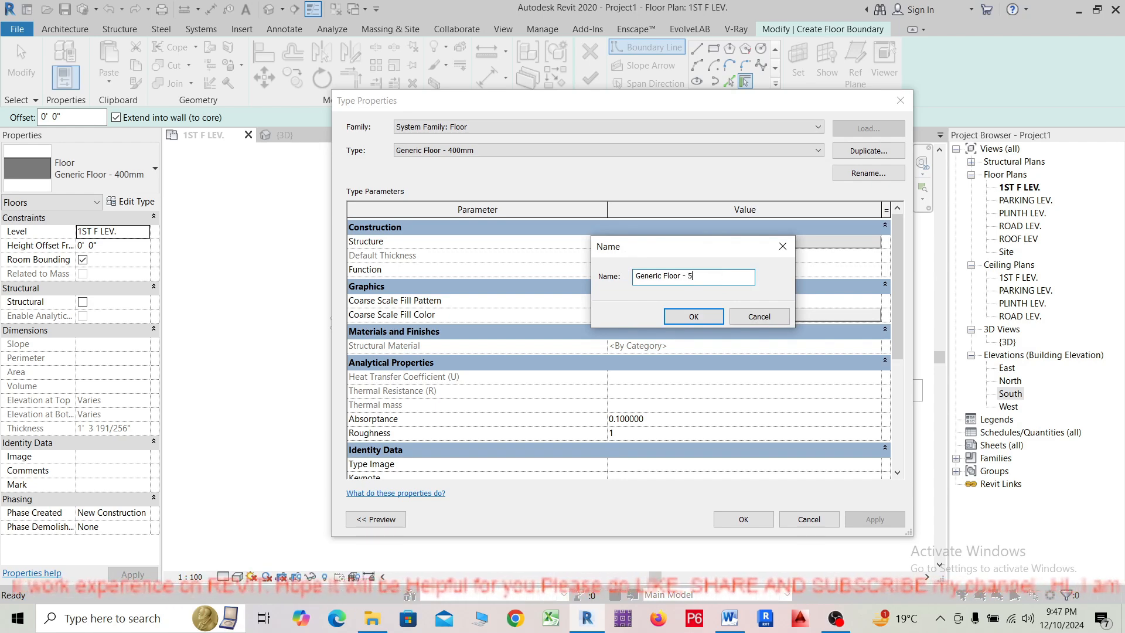
{"action": "type", "text": "\""}
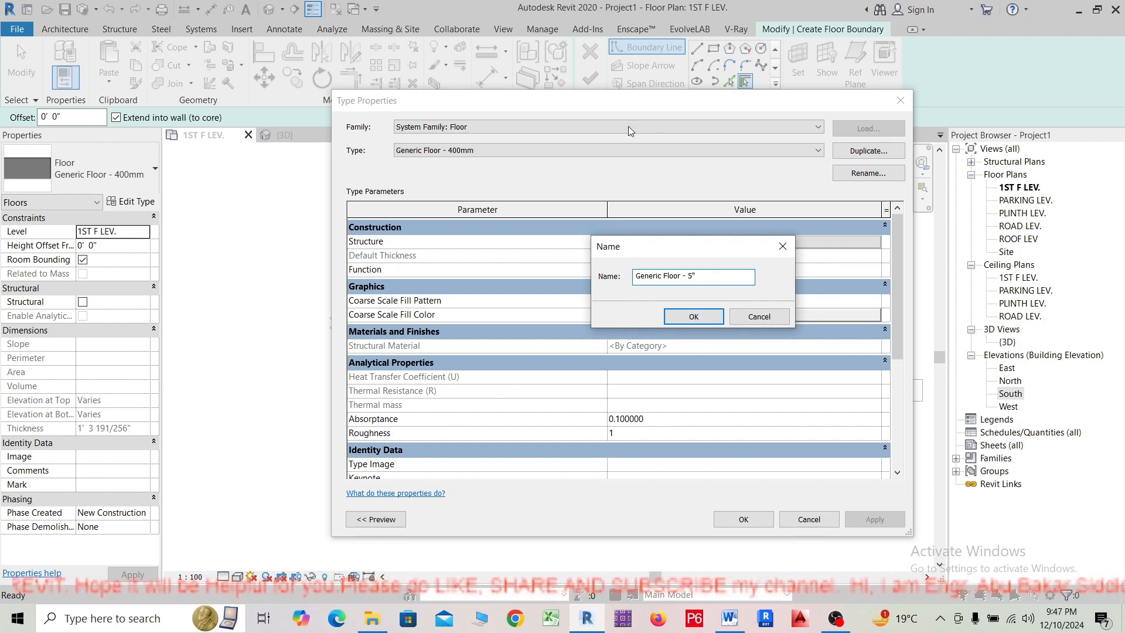
{"action": "left_click", "coordinate": [688, 320]}
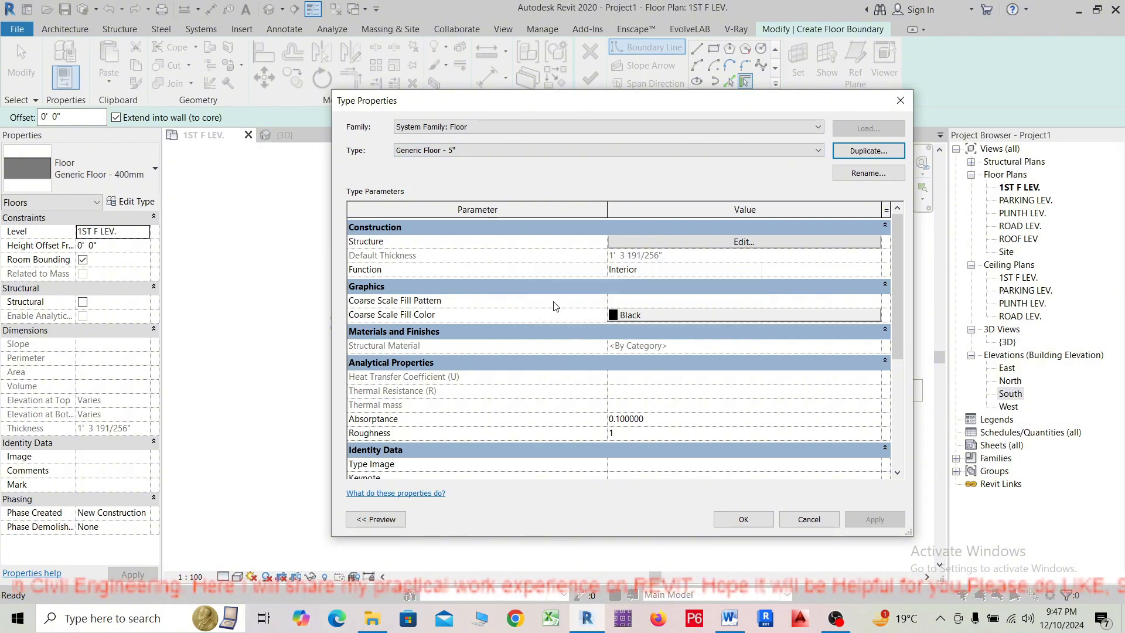
Edit the new floor type's structure and set the thickness of its Structure [1] layer to 5".
{"action": "left_click", "coordinate": [677, 243]}
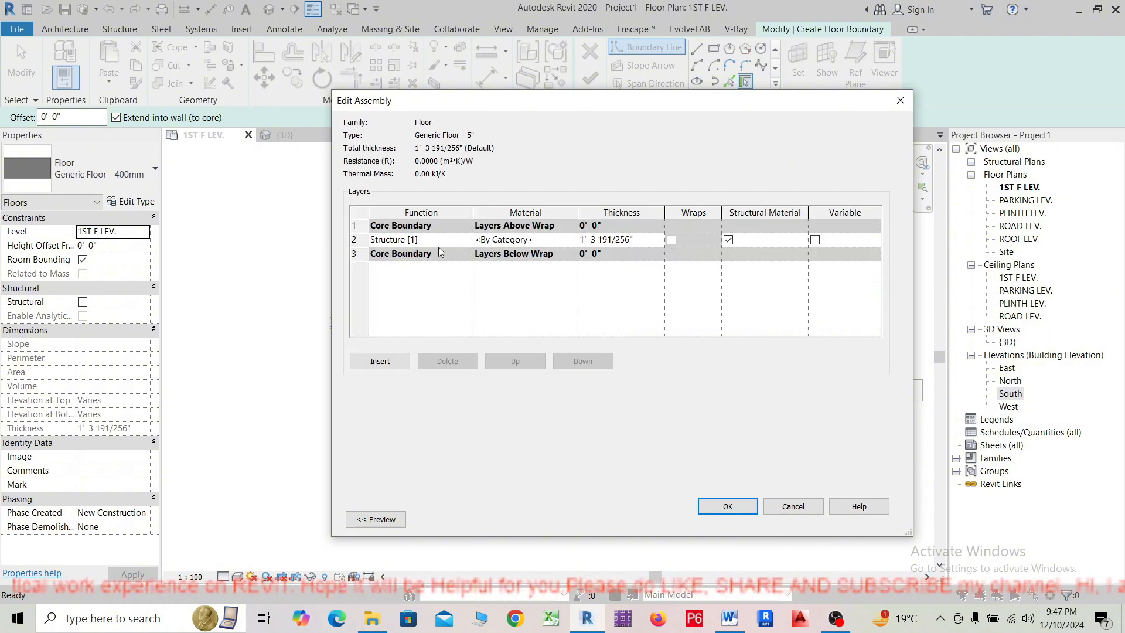
{"action": "left_click", "coordinate": [650, 242]}
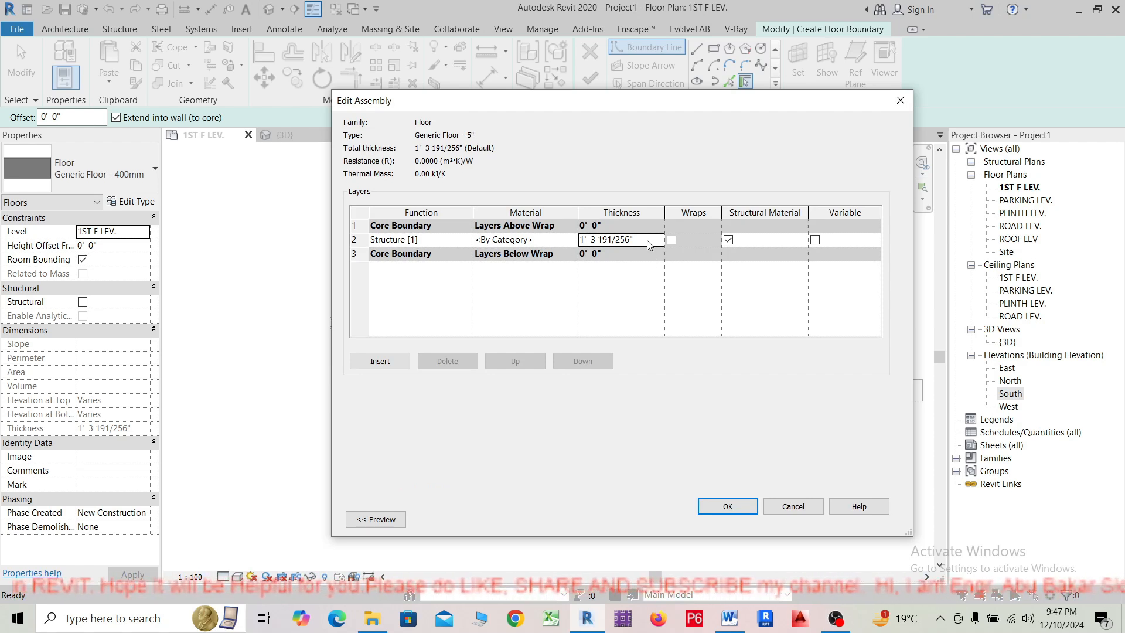
{"action": "left_click", "coordinate": [644, 241]}
{"action": "double_click", "coordinate": [644, 241]}
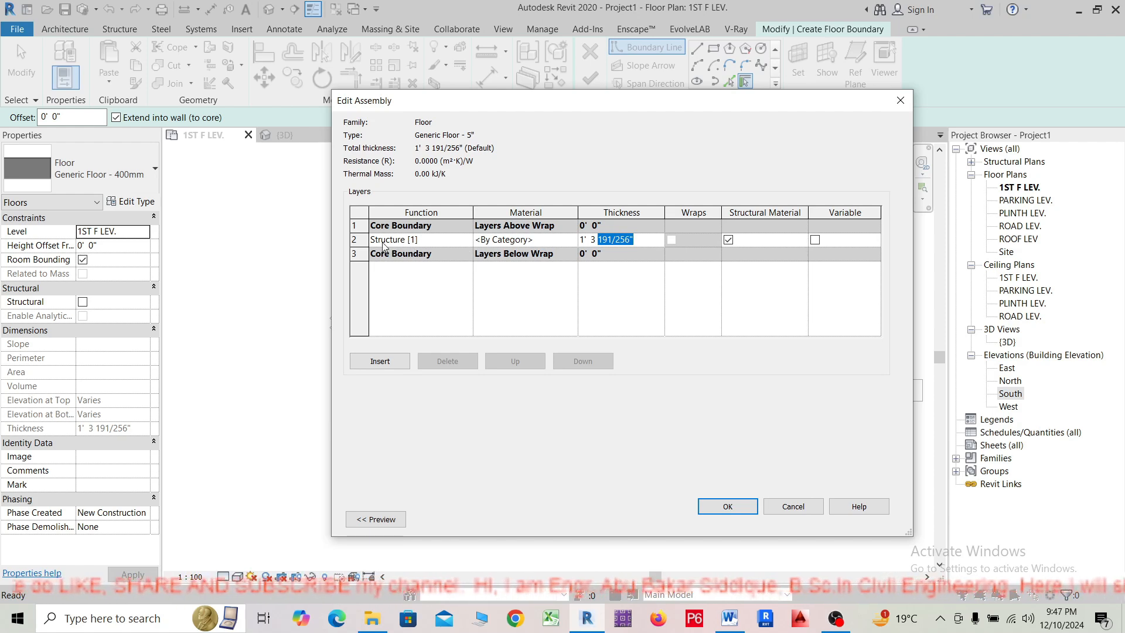
{"action": "left_click", "coordinate": [649, 240]}
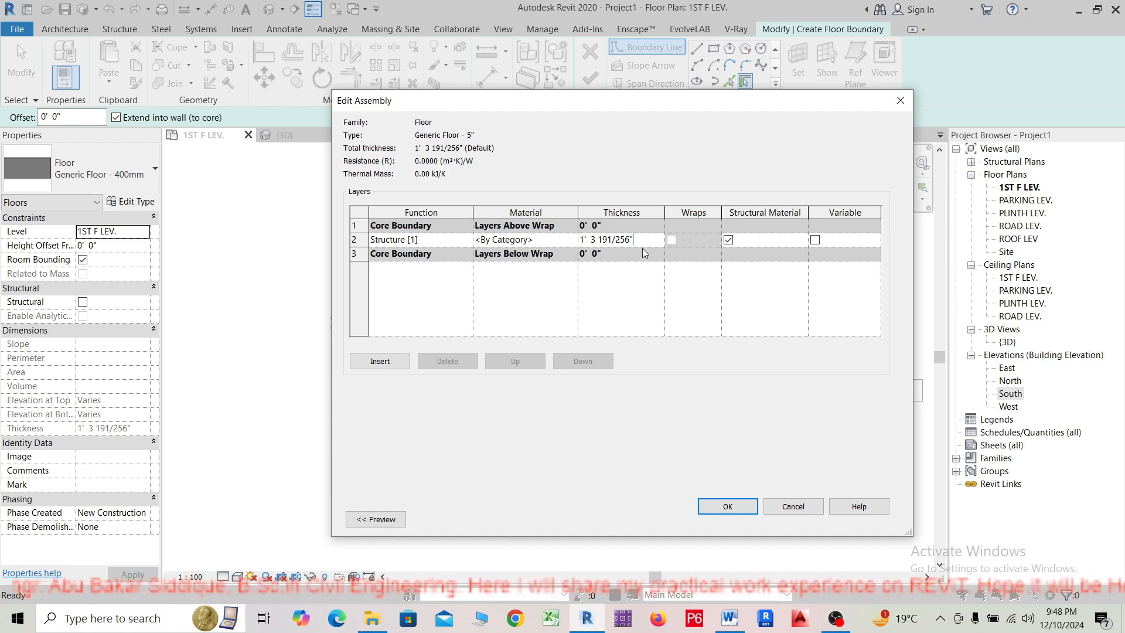
{"action": "left_click_drag", "start_coordinate": [653, 241], "coordinate": [579, 240]}
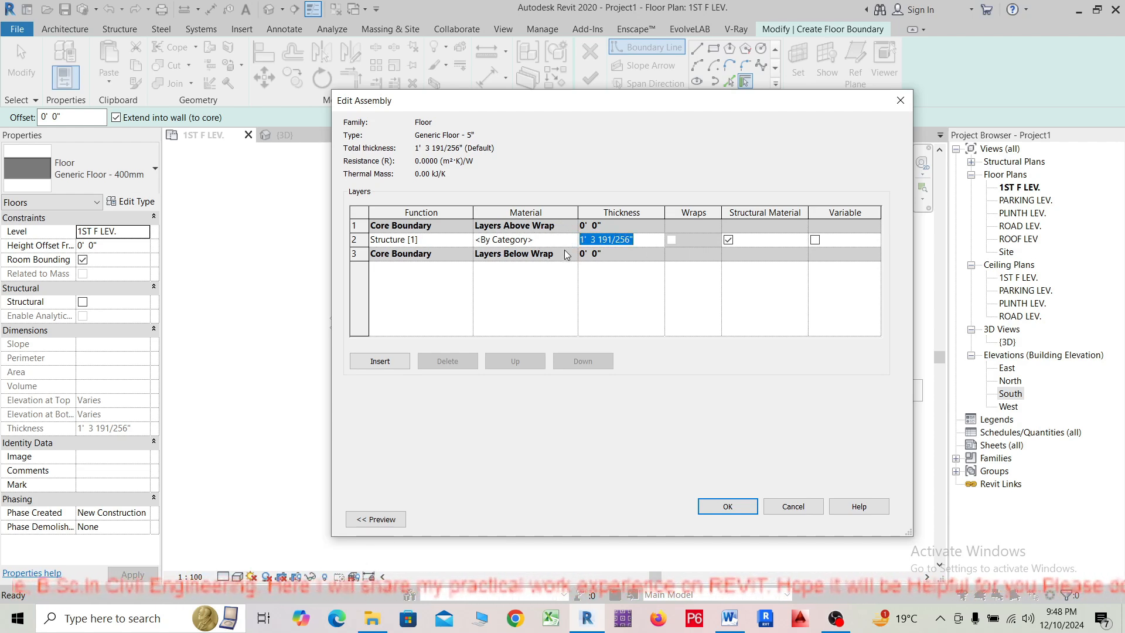
{"action": "type", "text": "5"}
{"action": "key", "text": "Tab"}
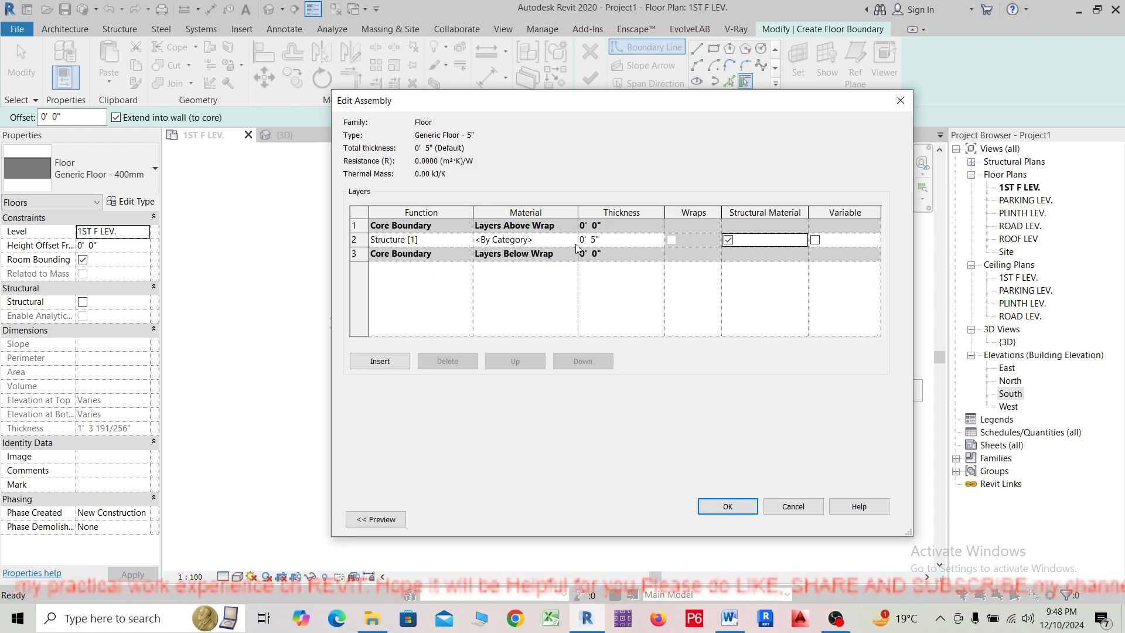
Accept the edited layer structure, review the type parameters, and apply the Generic Floor - 5" type to the floor.
{"action": "left_click", "coordinate": [728, 507]}
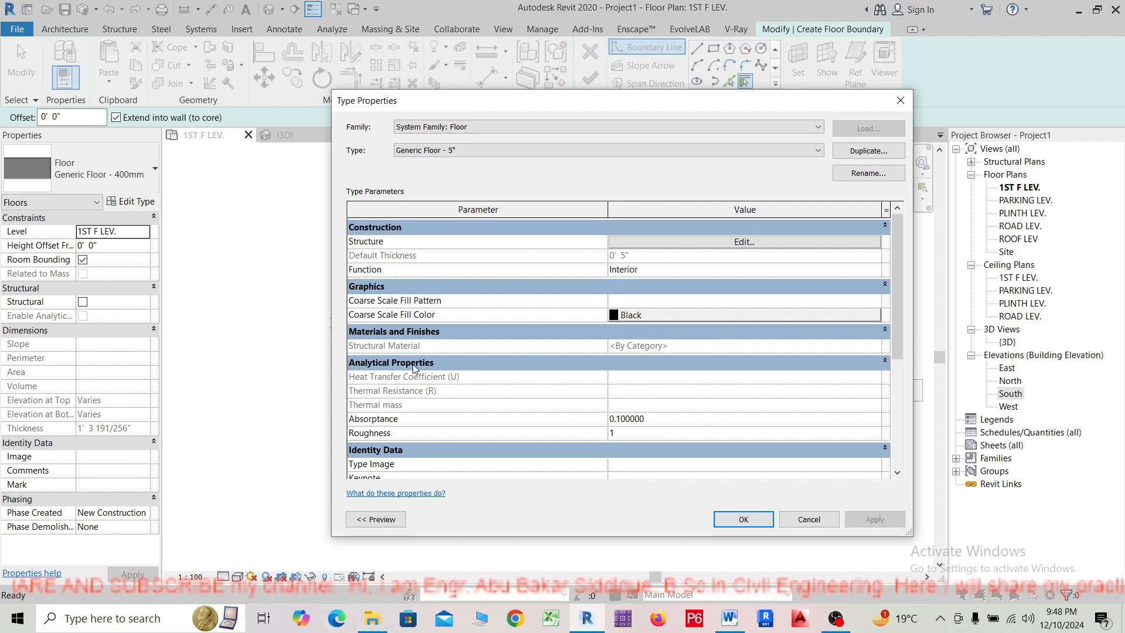
{"action": "scroll", "coordinate": [743, 412], "scroll_direction": "down", "scroll_amount": 5}
{"action": "scroll", "coordinate": [745, 416], "scroll_direction": "up", "scroll_amount": 3}
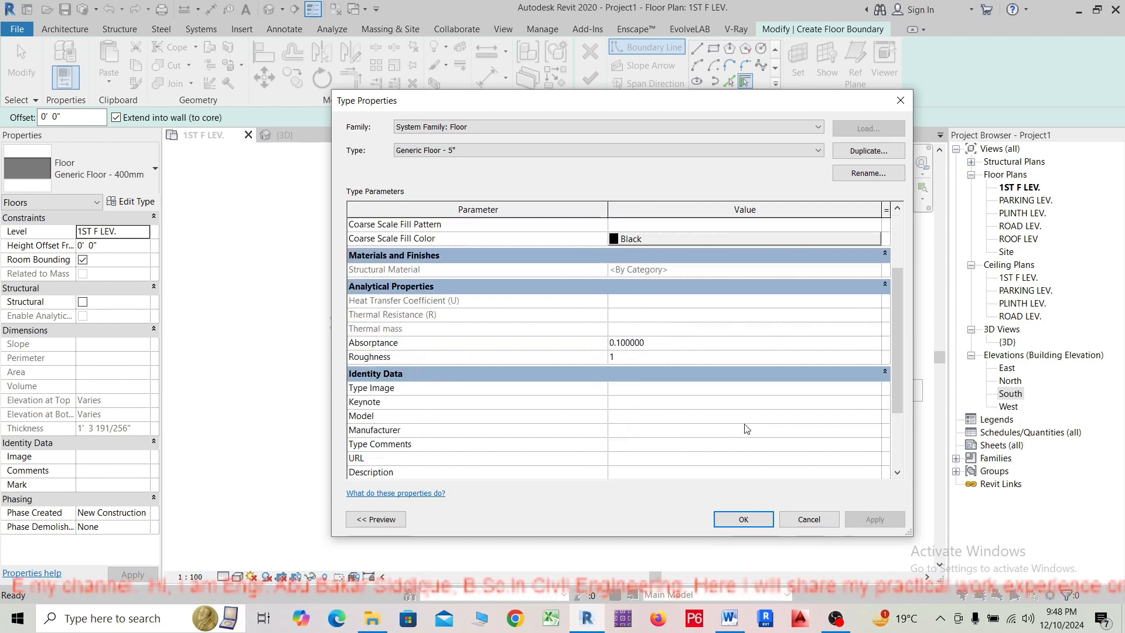
{"action": "scroll", "coordinate": [745, 422], "scroll_direction": "down", "scroll_amount": 3}
{"action": "scroll", "coordinate": [745, 431], "scroll_direction": "up", "scroll_amount": 5}
{"action": "scroll", "coordinate": [746, 436], "scroll_direction": "down", "scroll_amount": 5}
{"action": "scroll", "coordinate": [747, 445], "scroll_direction": "up", "scroll_amount": 5}
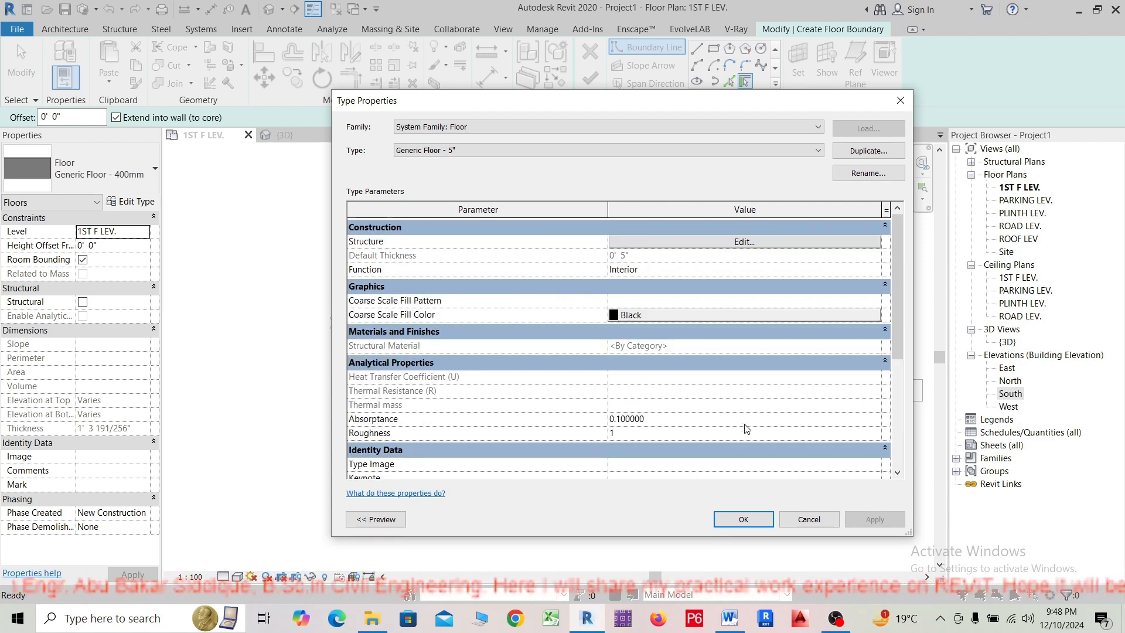
{"action": "left_click", "coordinate": [741, 521]}
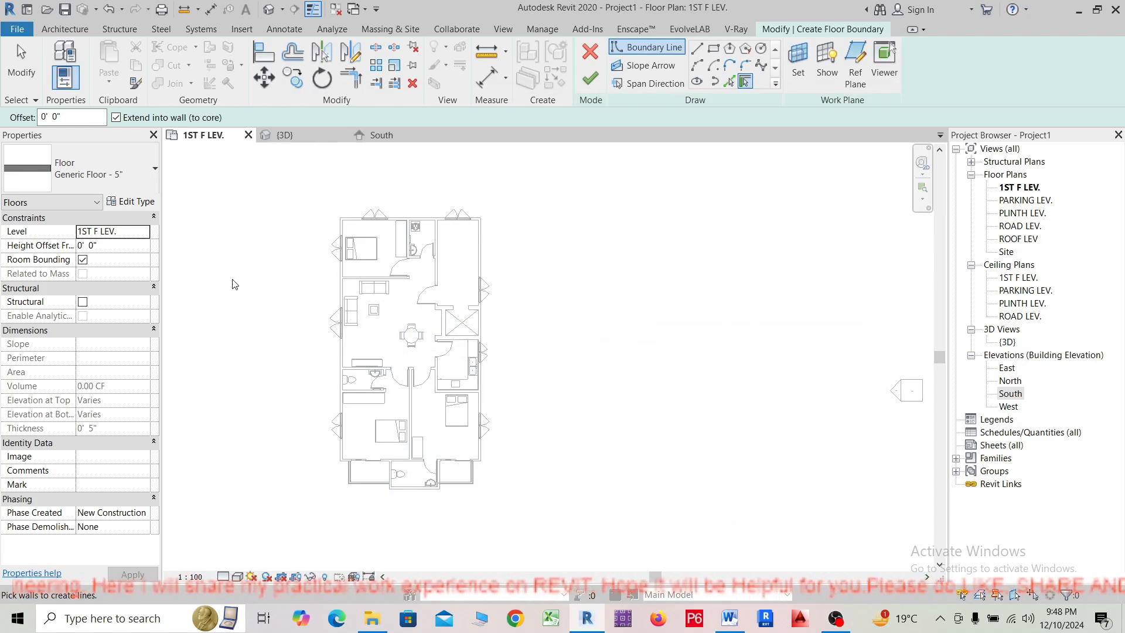
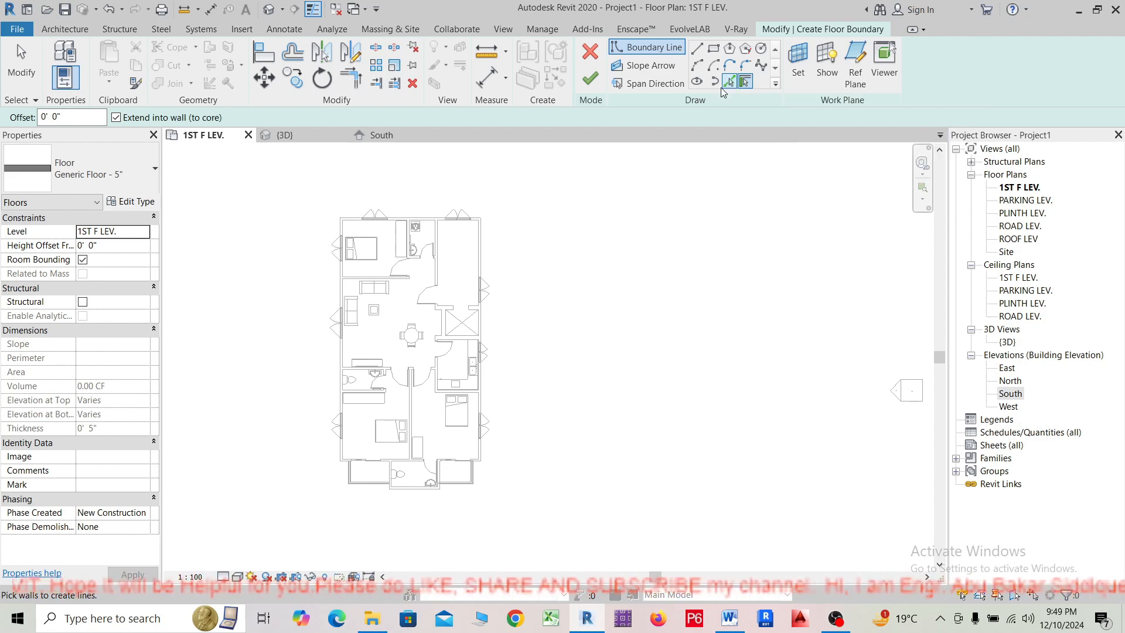
Draw a straight floor boundary line along the outer face of the north exterior wall, from its east corner to its west corner.
{"action": "scroll", "coordinate": [441, 259], "scroll_direction": "up", "scroll_amount": 1}
{"action": "scroll", "coordinate": [441, 259], "scroll_direction": "up", "scroll_amount": 5}
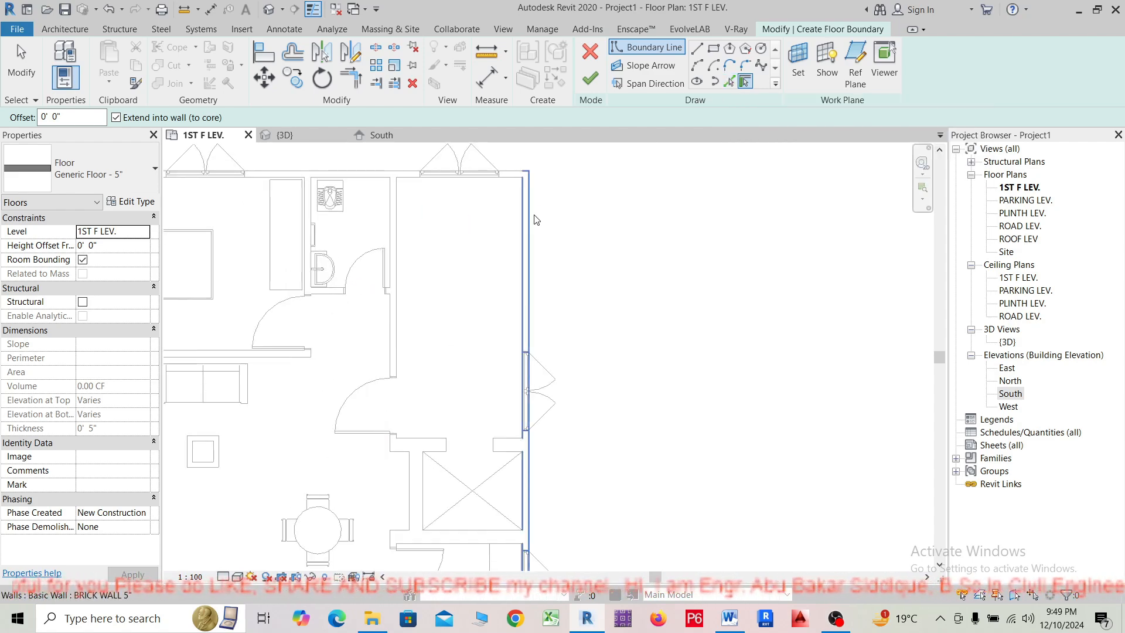
{"action": "scroll", "coordinate": [533, 202], "scroll_direction": "down", "scroll_amount": 2}
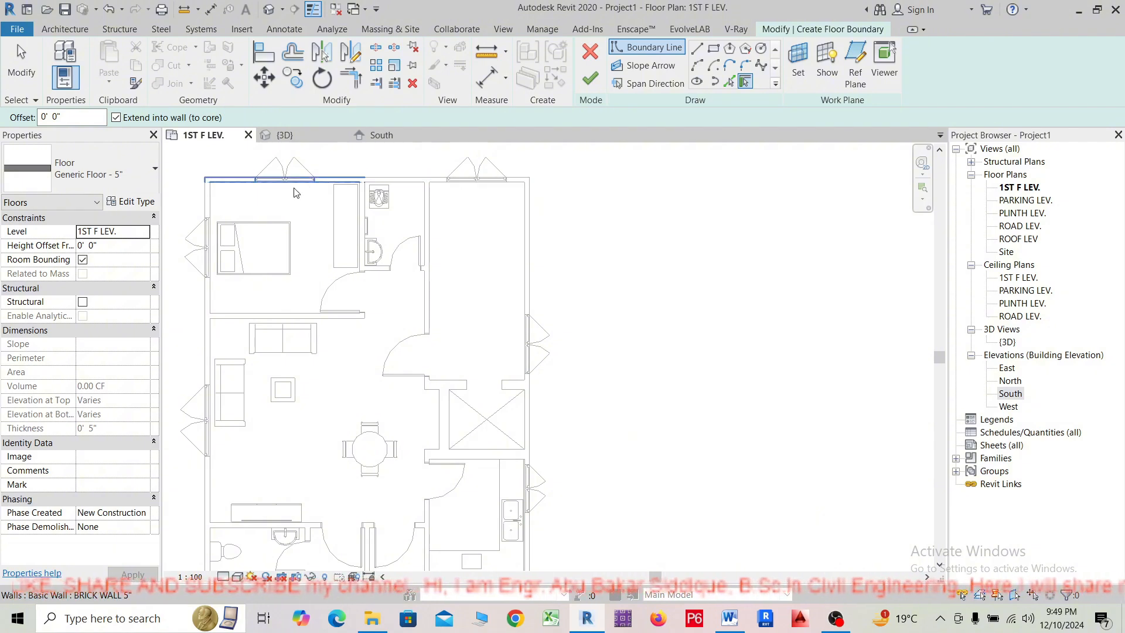
{"action": "scroll", "coordinate": [210, 313], "scroll_direction": "down", "scroll_amount": 2}
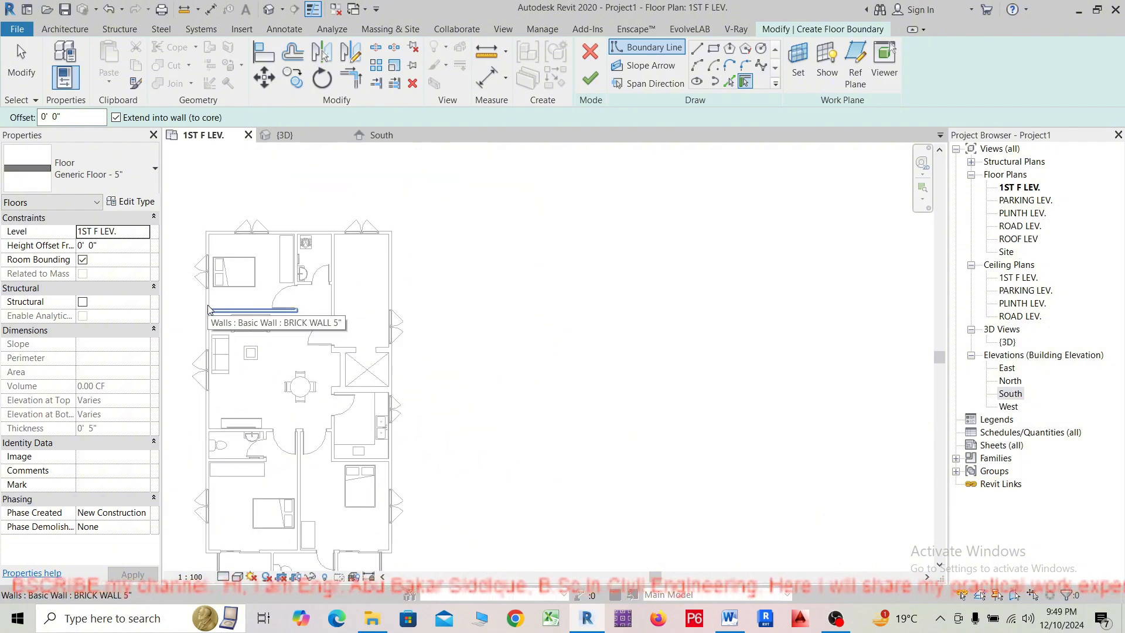
{"action": "scroll", "coordinate": [443, 258], "scroll_direction": "up", "scroll_amount": 3}
{"action": "scroll", "coordinate": [400, 232], "scroll_direction": "up", "scroll_amount": 1}
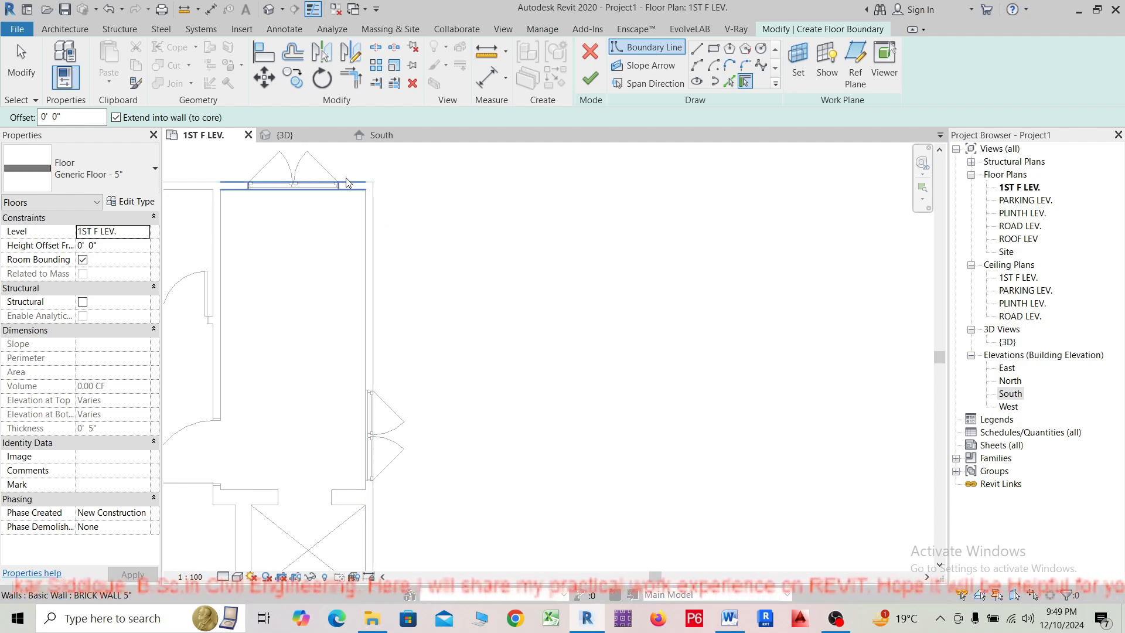
{"action": "middle_click_drag", "start_coordinate": [242, 240], "coordinate": [578, 249]}
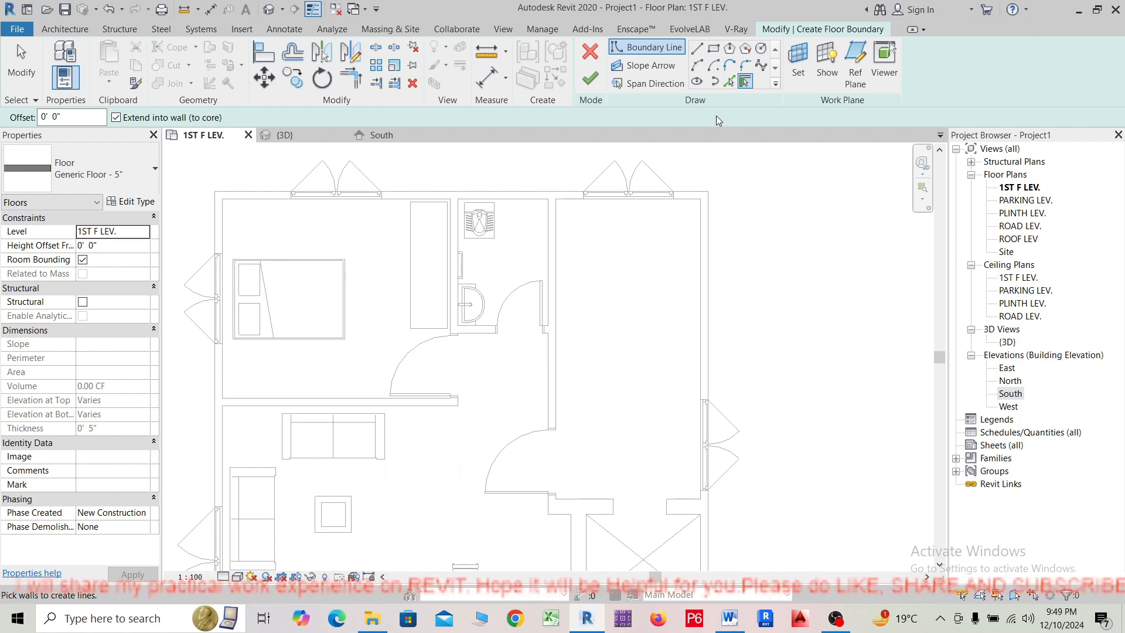
{"action": "left_click", "coordinate": [697, 48]}
{"action": "scroll", "coordinate": [725, 188], "scroll_direction": "up", "scroll_amount": 1}
{"action": "left_click", "coordinate": [707, 190]}
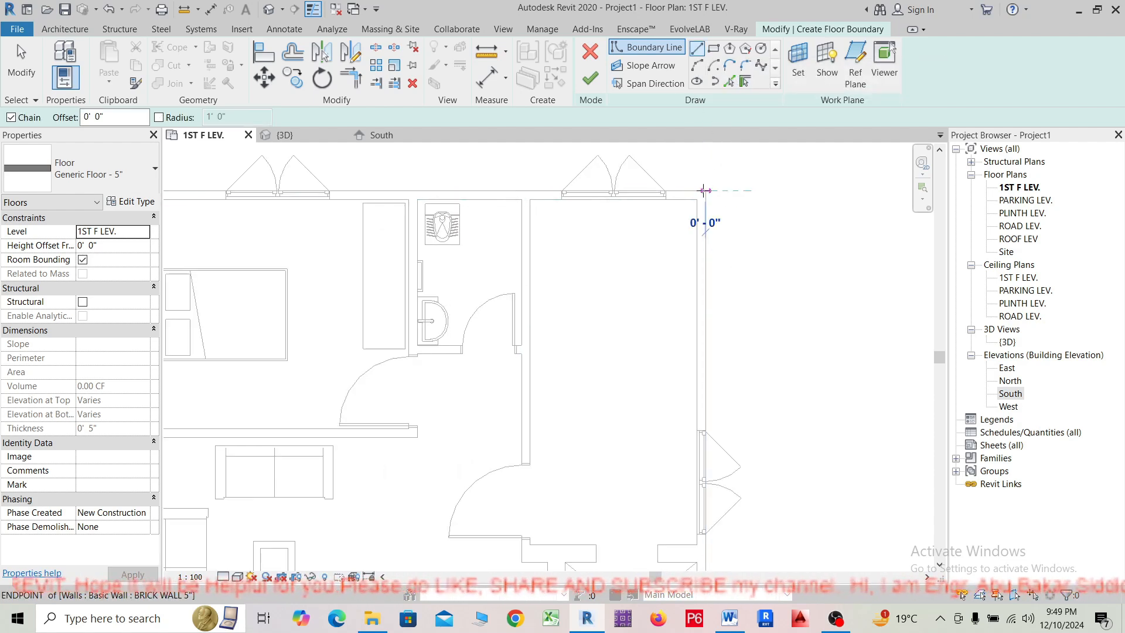
{"action": "middle_click_drag", "start_coordinate": [436, 167], "coordinate": [691, 187]}
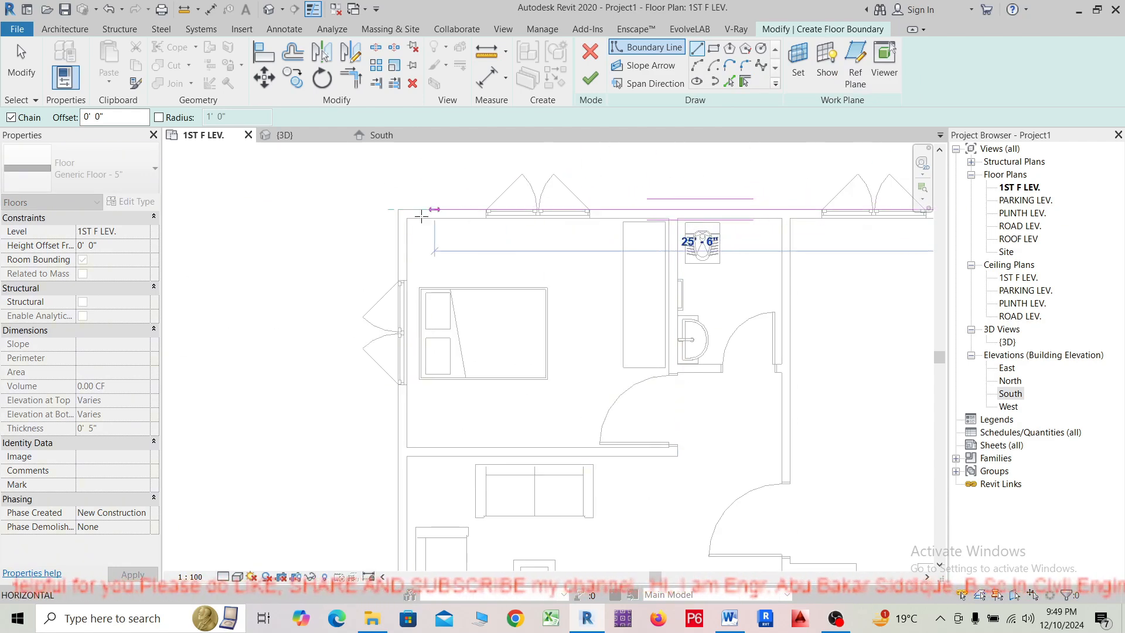
{"action": "left_click", "coordinate": [396, 211]}
{"action": "scroll", "coordinate": [396, 210], "scroll_direction": "down", "scroll_amount": 4}
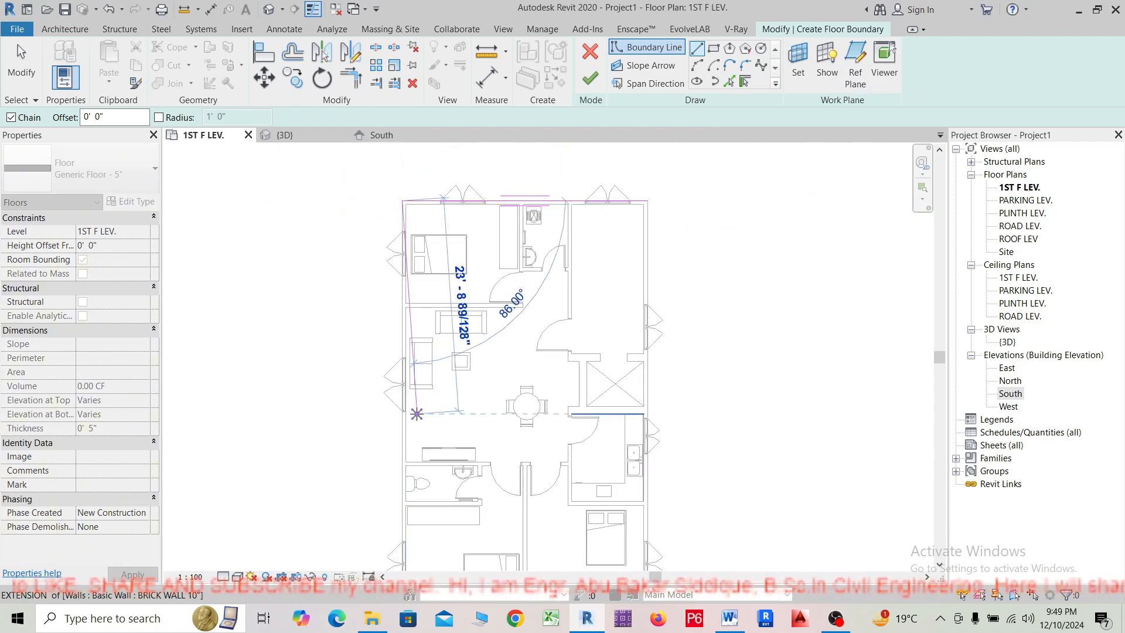
Try to continue the boundary down the west wall, stop the line chain, and remove the line along the north wall.
{"action": "middle_click_drag", "start_coordinate": [408, 422], "coordinate": [434, 241]}
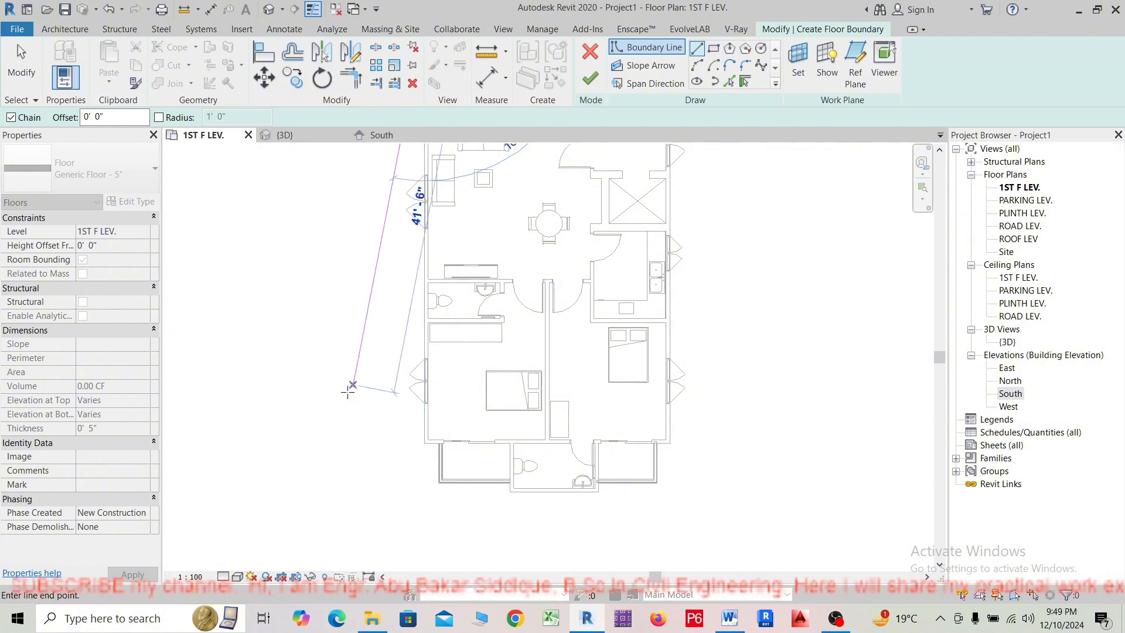
{"action": "scroll", "coordinate": [433, 444], "scroll_direction": "up", "scroll_amount": 4}
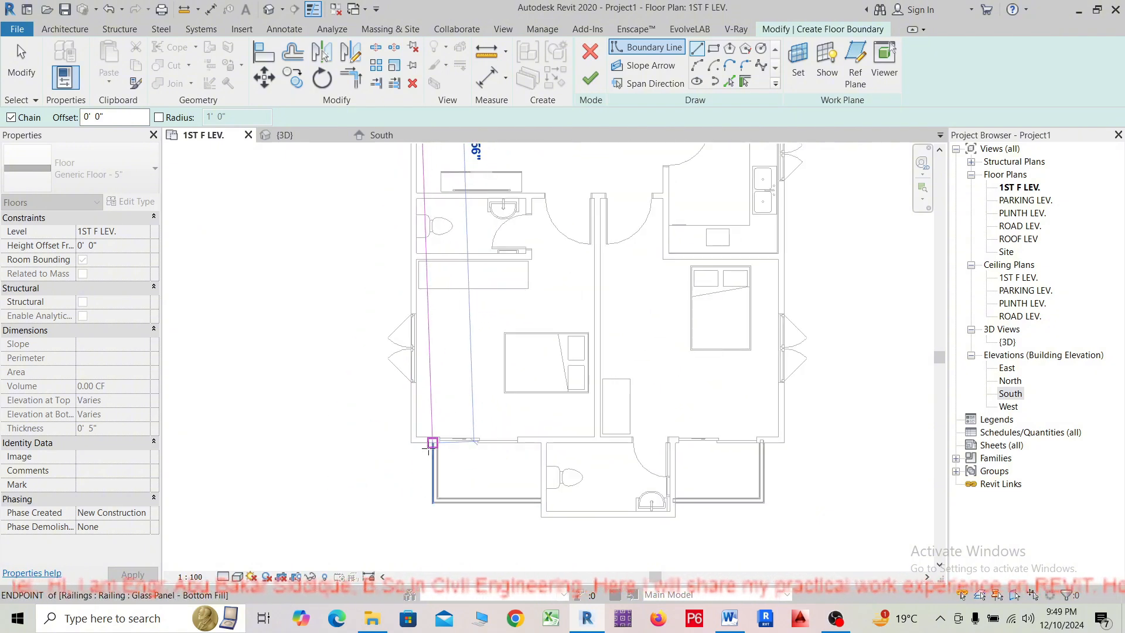
{"action": "scroll", "coordinate": [417, 448], "scroll_direction": "up", "scroll_amount": 2}
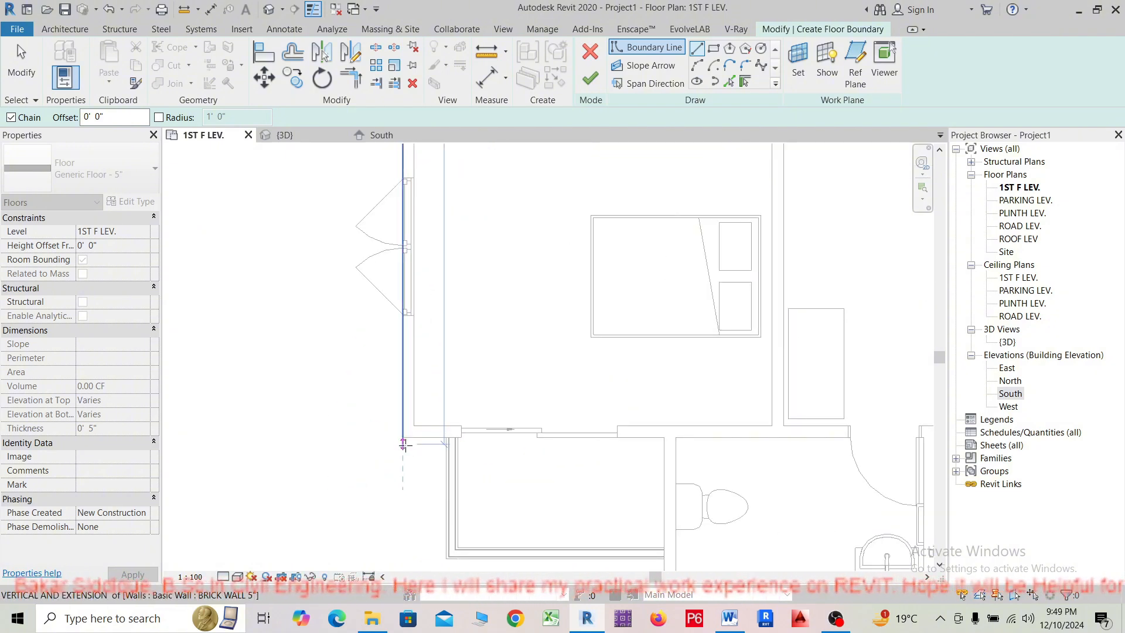
{"action": "scroll", "coordinate": [580, 509], "scroll_direction": "down", "scroll_amount": 3}
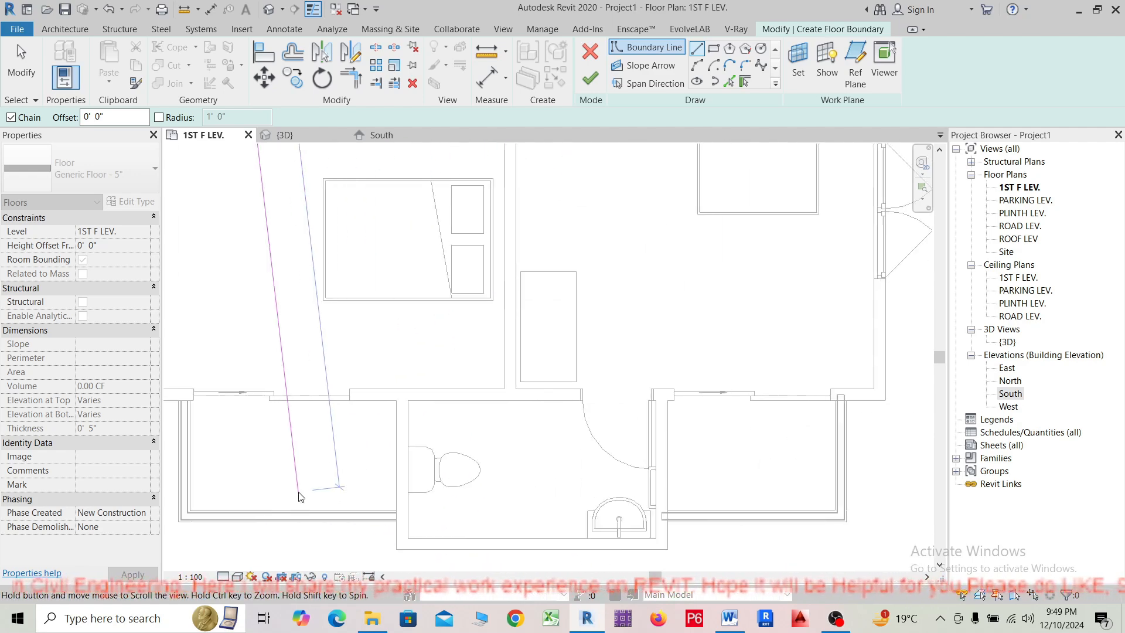
{"action": "scroll", "coordinate": [587, 494], "scroll_direction": "down", "scroll_amount": 3}
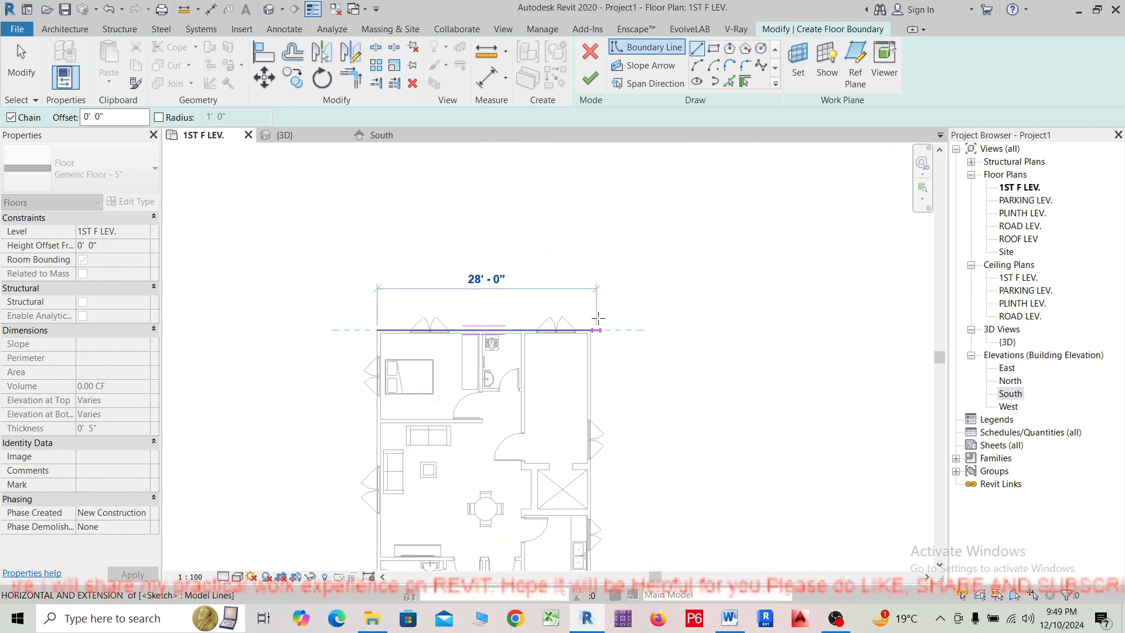
{"action": "scroll", "coordinate": [590, 334], "scroll_direction": "up", "scroll_amount": 2}
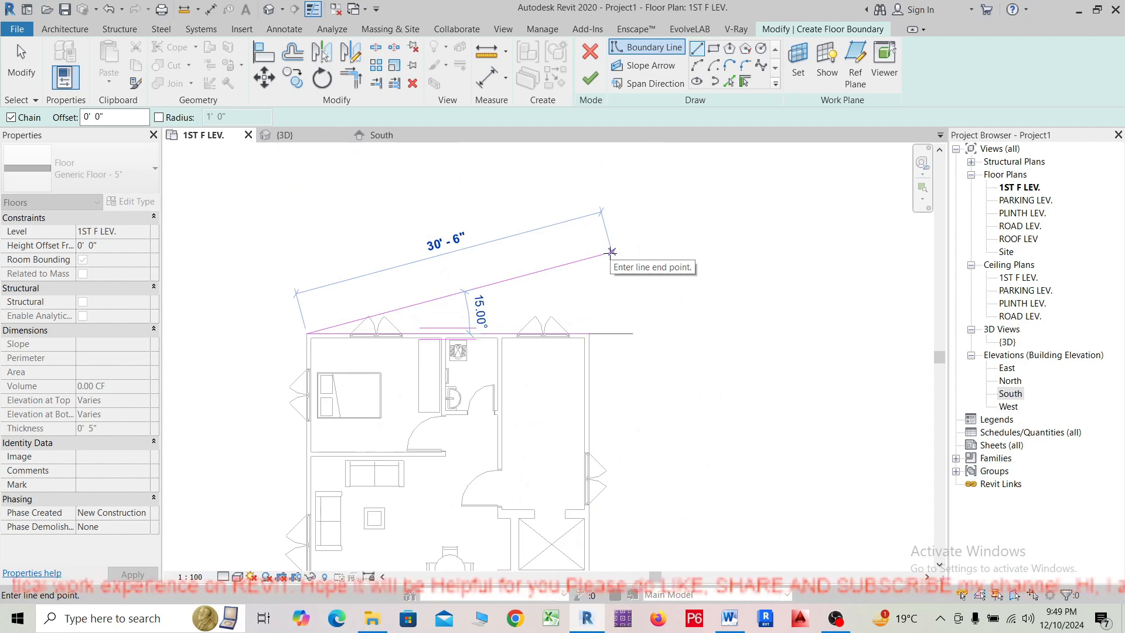
{"action": "key", "text": "Escape"}
{"action": "key", "text": "Escape"}
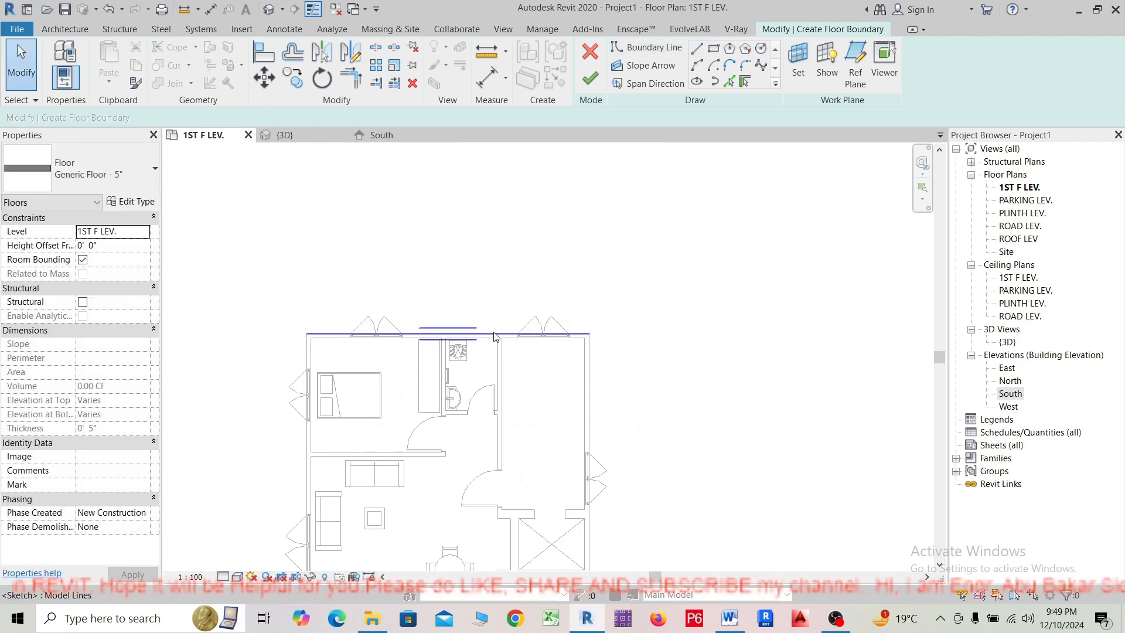
{"action": "left_click", "coordinate": [497, 334]}
{"action": "left_click", "coordinate": [740, 228]}
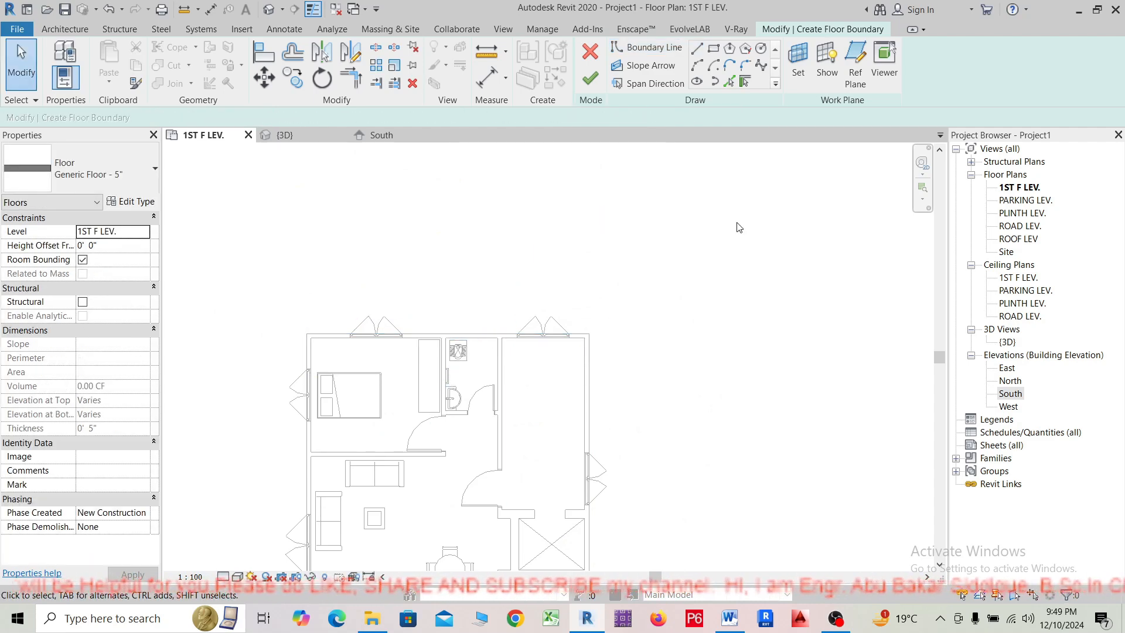
Draw a rectangular floor boundary about 27' 3" wide around the main building's outer wall faces, leaving out the balconies and projecting toilet.
{"action": "left_click", "coordinate": [714, 51]}
{"action": "scroll", "coordinate": [296, 331], "scroll_direction": "up", "scroll_amount": 1}
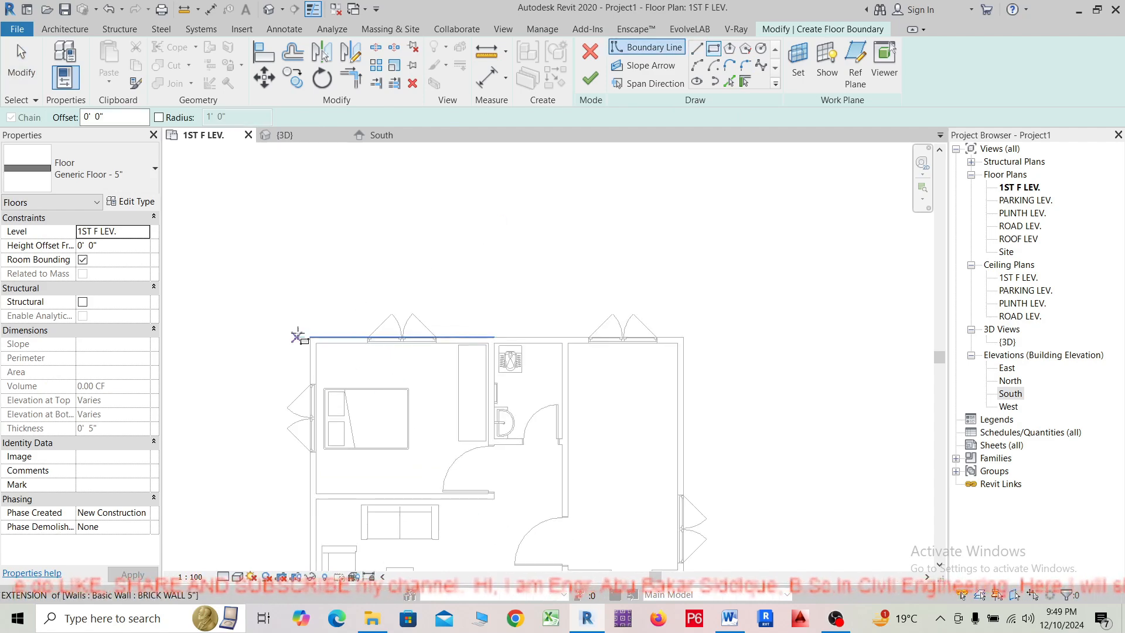
{"action": "left_click", "coordinate": [311, 337]}
{"action": "scroll", "coordinate": [441, 335], "scroll_direction": "down", "scroll_amount": 2}
{"action": "middle_click_drag", "start_coordinate": [561, 434], "coordinate": [590, 146]}
{"action": "scroll", "coordinate": [589, 387], "scroll_direction": "up", "scroll_amount": 5}
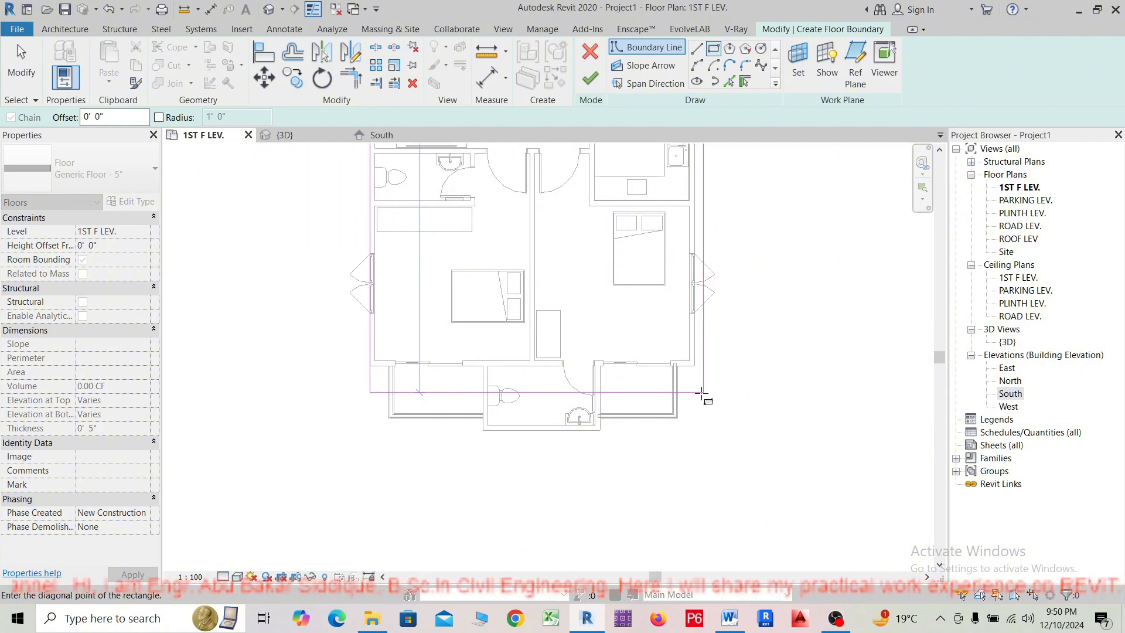
{"action": "left_click", "coordinate": [691, 367]}
{"action": "scroll", "coordinate": [698, 369], "scroll_direction": "down", "scroll_amount": 3}
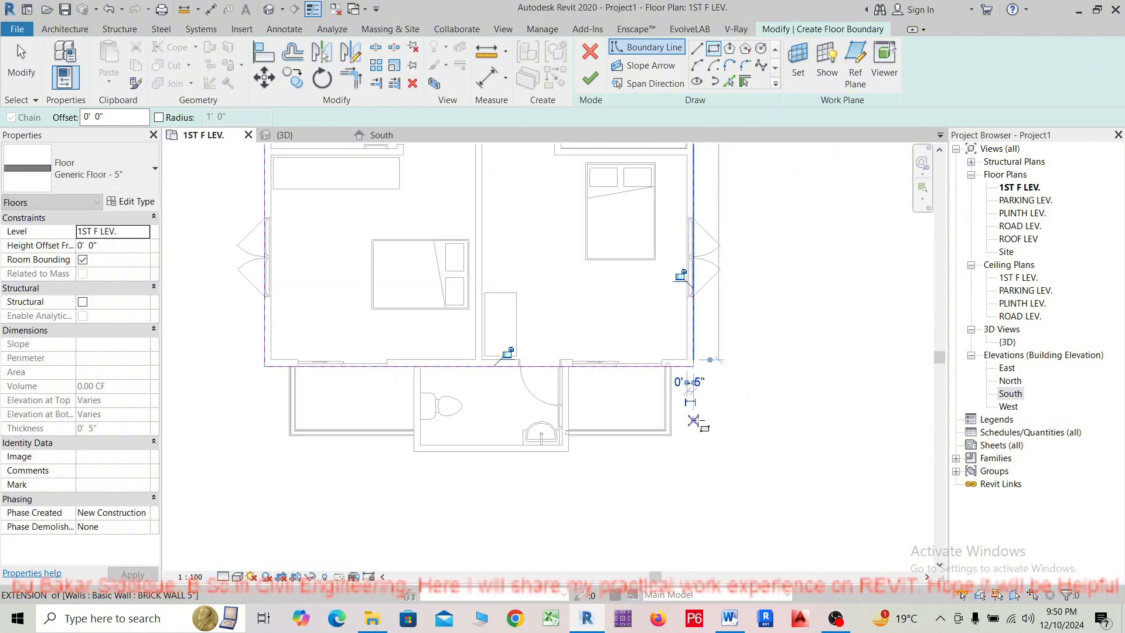
Undo the rectangular floor boundary and delete the restored boundary line along the north exterior wall.
{"action": "scroll", "coordinate": [323, 373], "scroll_direction": "up", "scroll_amount": 4}
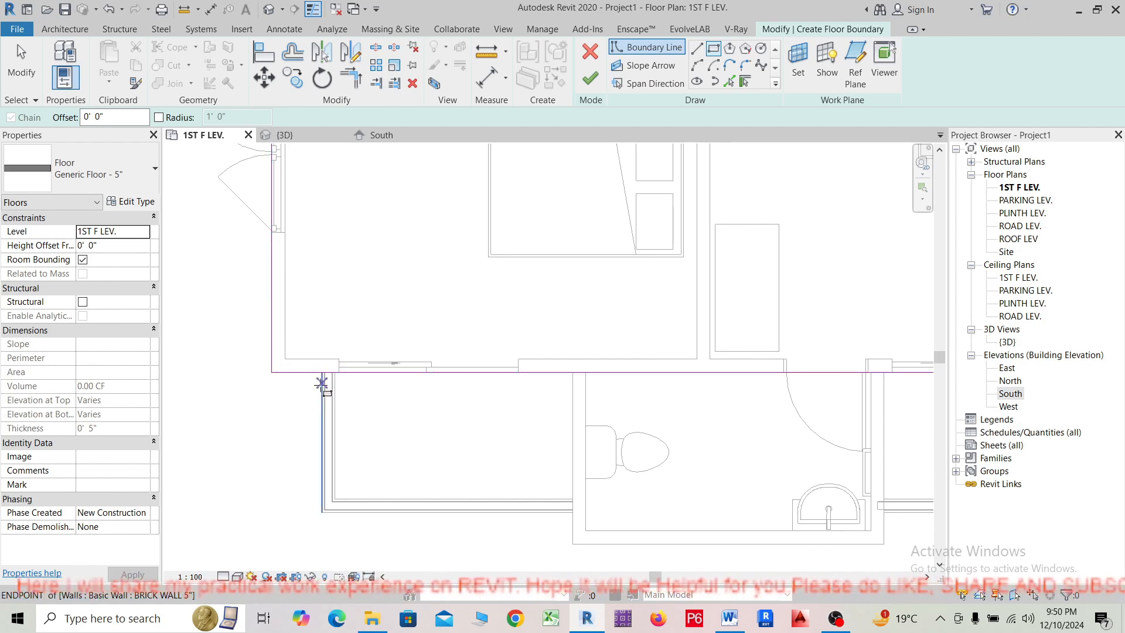
{"action": "middle_click_drag", "start_coordinate": [573, 545], "coordinate": [304, 440]}
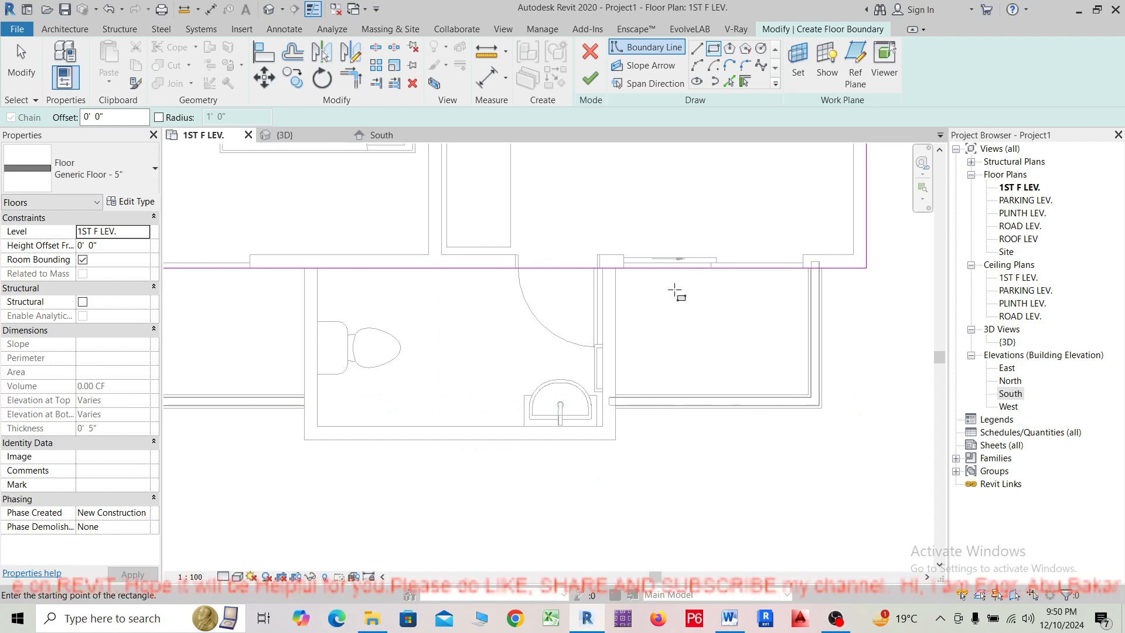
{"action": "scroll", "coordinate": [674, 290], "scroll_direction": "down", "scroll_amount": 1}
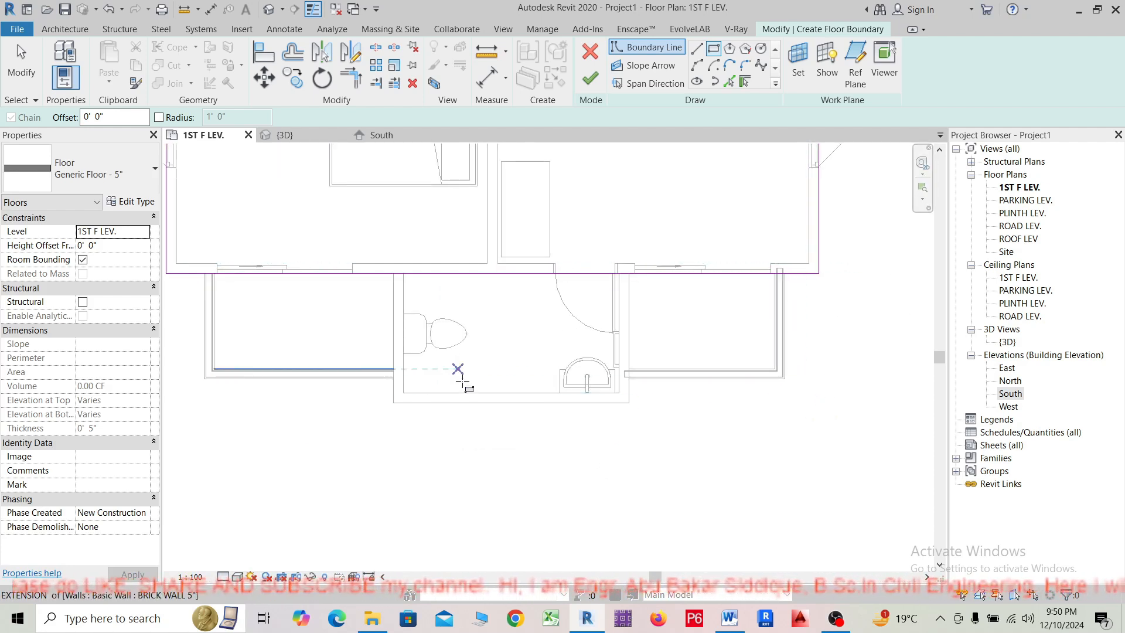
{"action": "scroll", "coordinate": [463, 381], "scroll_direction": "down", "scroll_amount": 2}
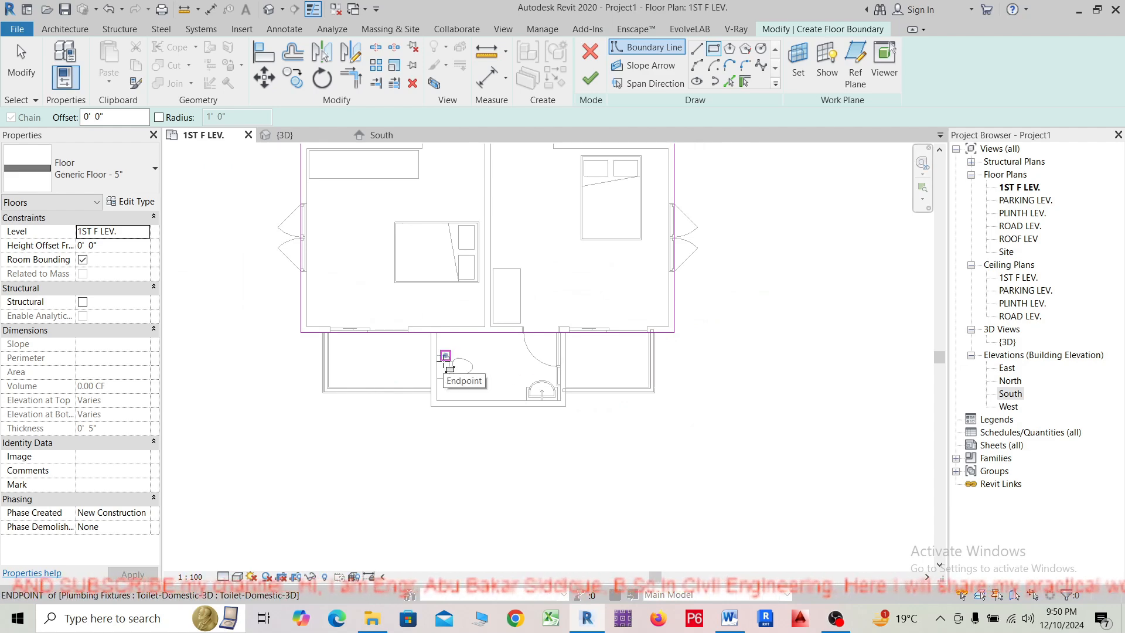
{"action": "key", "text": "Escape"}
{"action": "key", "text": "Escape"}
{"action": "left_click", "coordinate": [403, 342]}
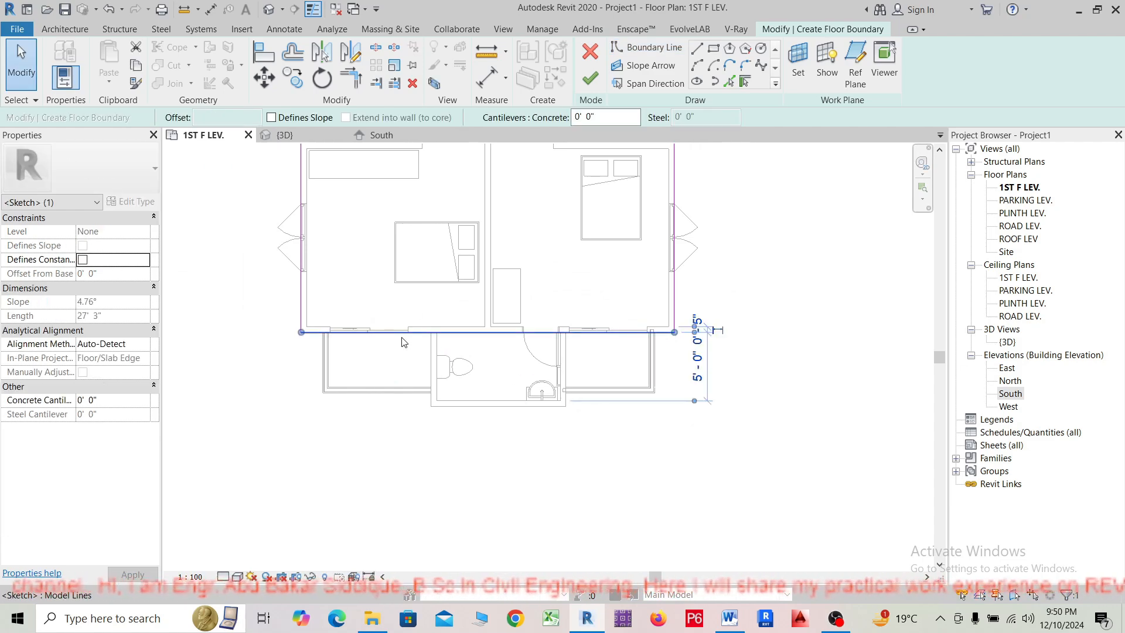
{"action": "key", "text": "Escape"}
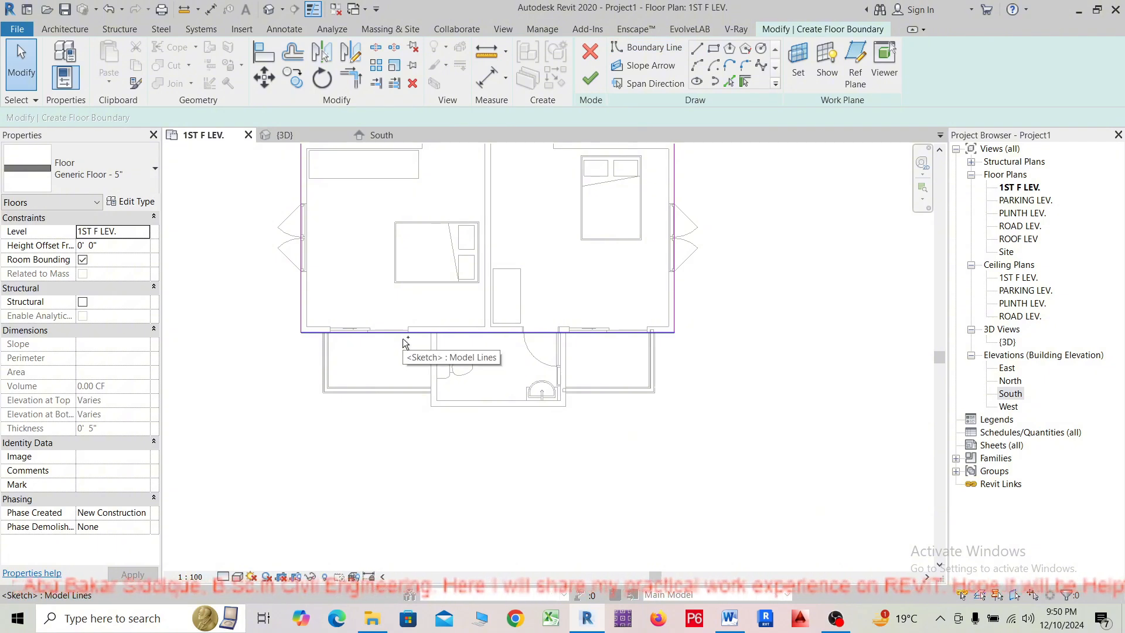
{"action": "key", "text": "ctrl+z"}
{"action": "key", "text": "ctrl+z"}
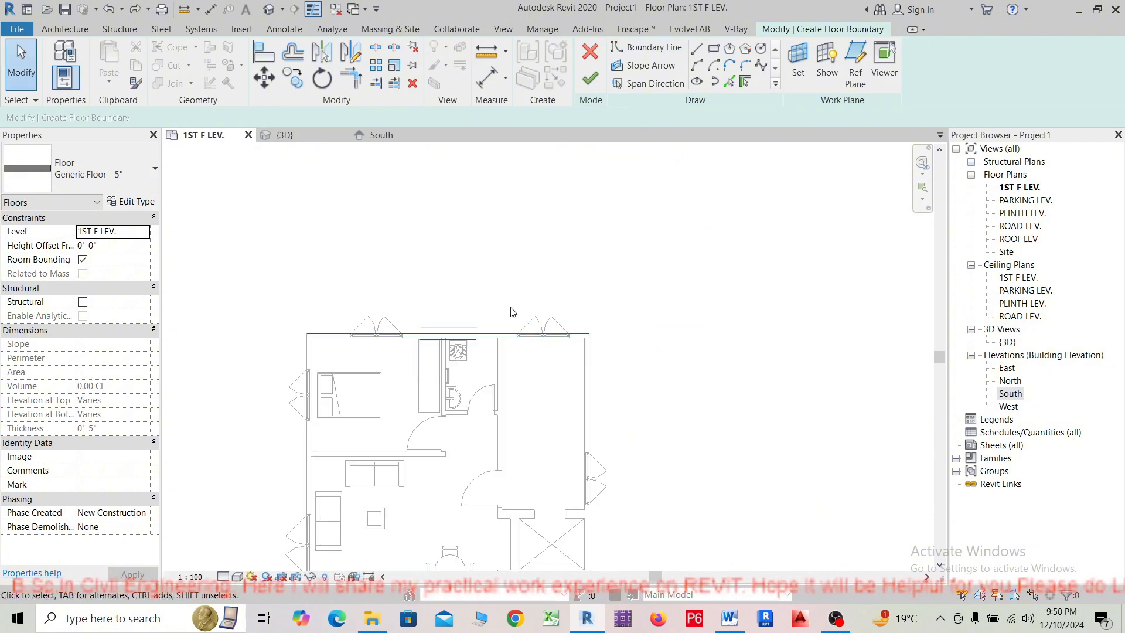
{"action": "left_click", "coordinate": [492, 334]}
{"action": "key", "text": "Delete"}
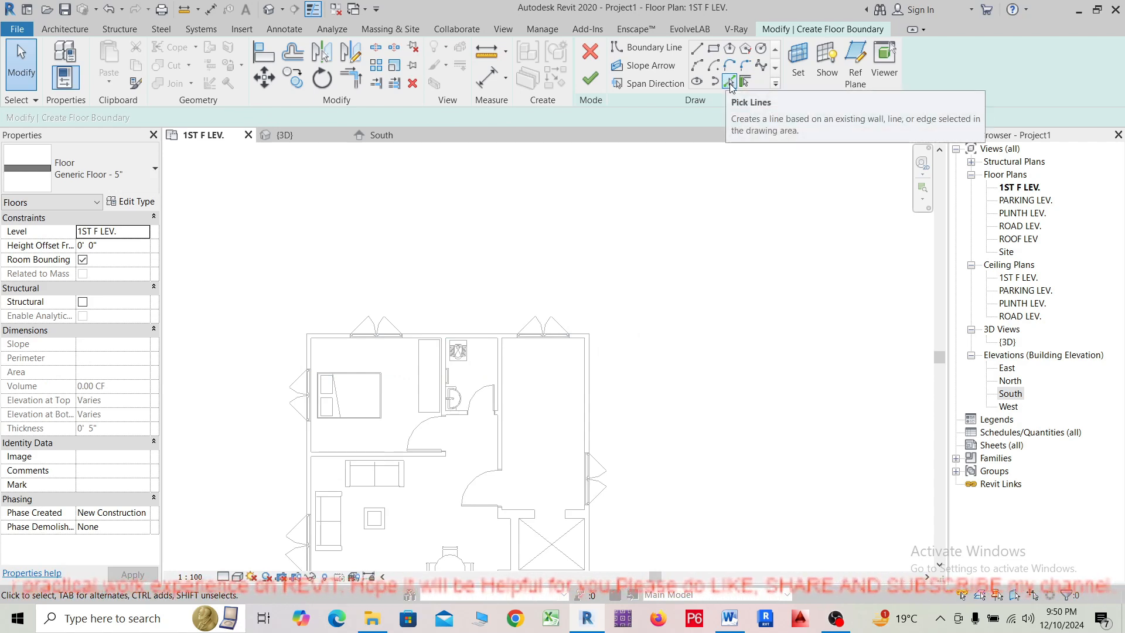
Create a floor boundary line along the outer face of the east exterior wall with Pick Lines.
{"action": "left_click", "coordinate": [731, 84]}
{"action": "scroll", "coordinate": [647, 319], "scroll_direction": "up", "scroll_amount": 1}
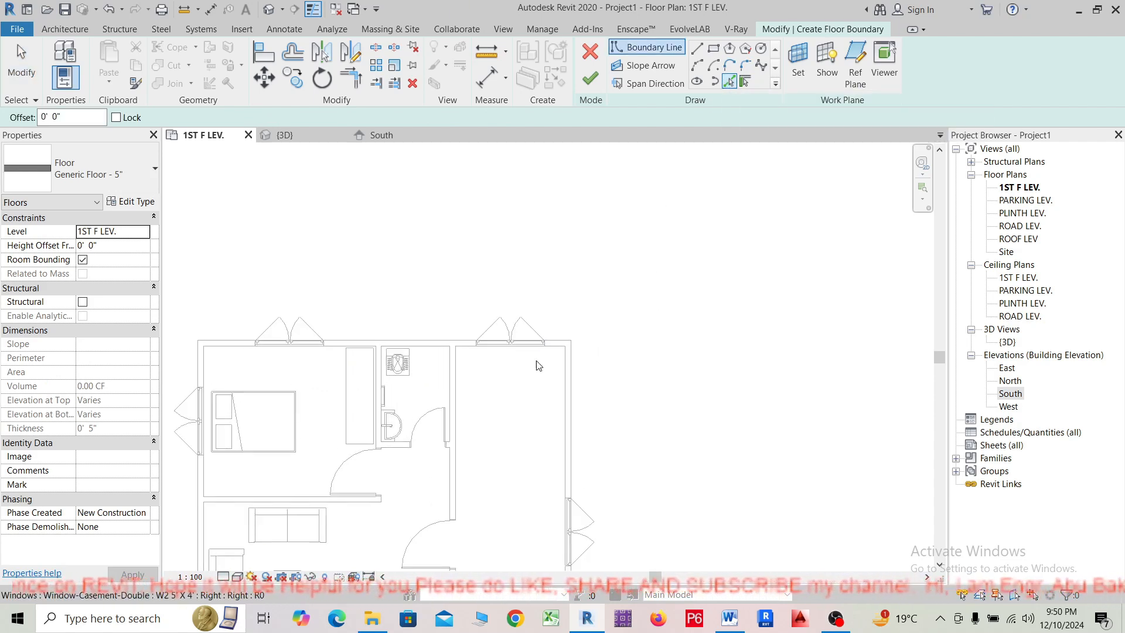
{"action": "scroll", "coordinate": [589, 381], "scroll_direction": "up", "scroll_amount": 2}
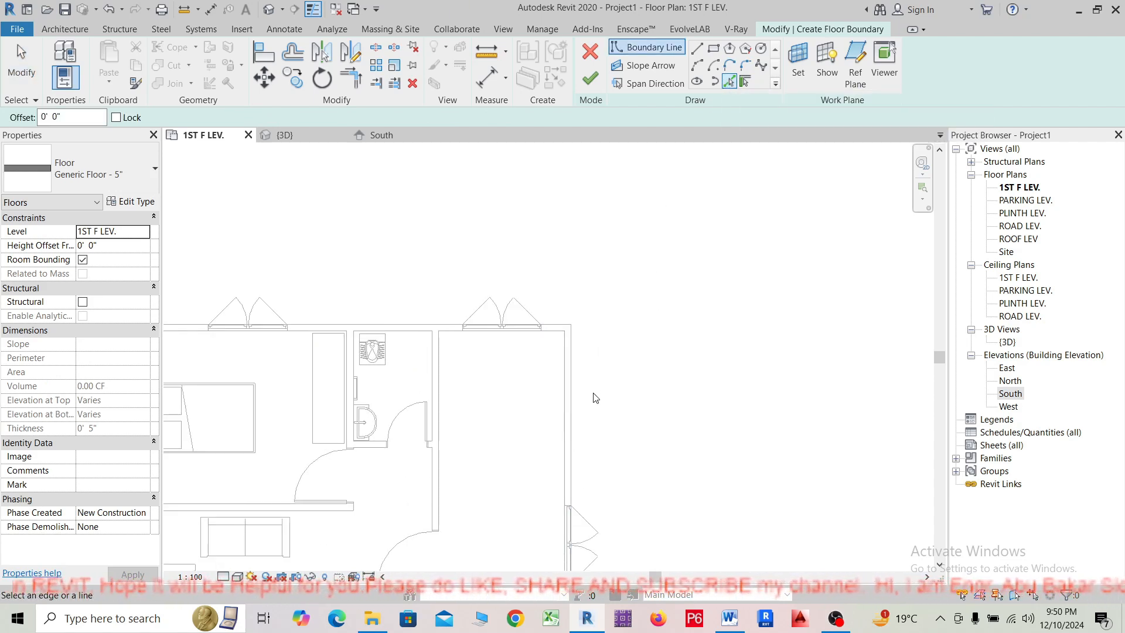
{"action": "left_click", "coordinate": [572, 352]}
{"action": "scroll", "coordinate": [635, 311], "scroll_direction": "down", "scroll_amount": 1}
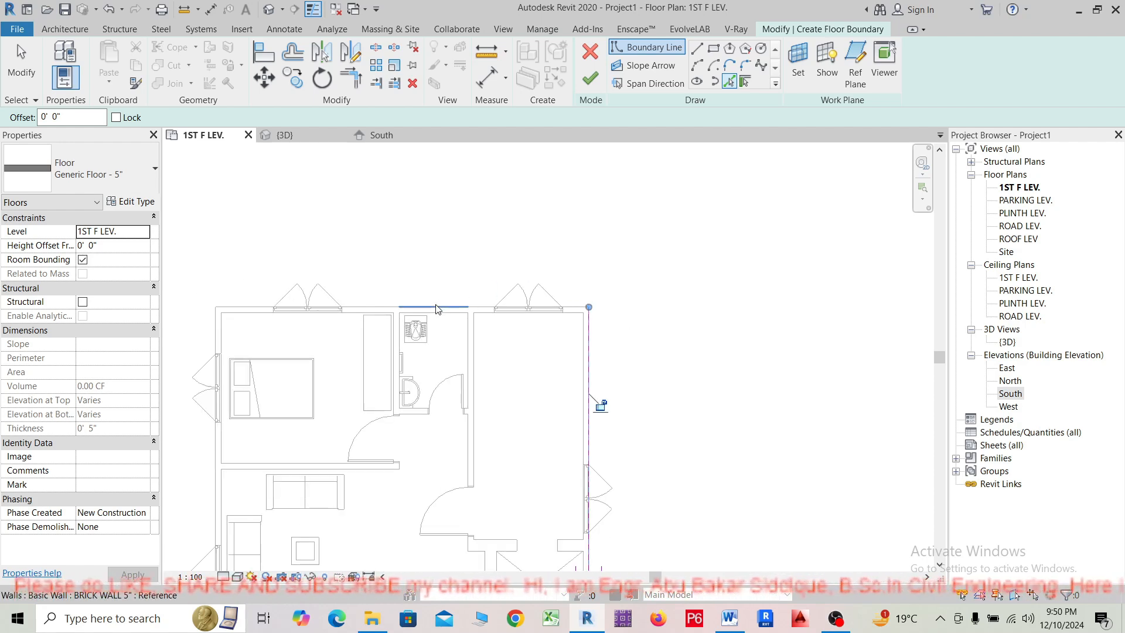
Pick the northwest bedroom's outer wall faces on the north and west sides as floor boundary lines.
{"action": "left_click", "coordinate": [351, 313]}
{"action": "scroll", "coordinate": [322, 394], "scroll_direction": "down", "scroll_amount": 3}
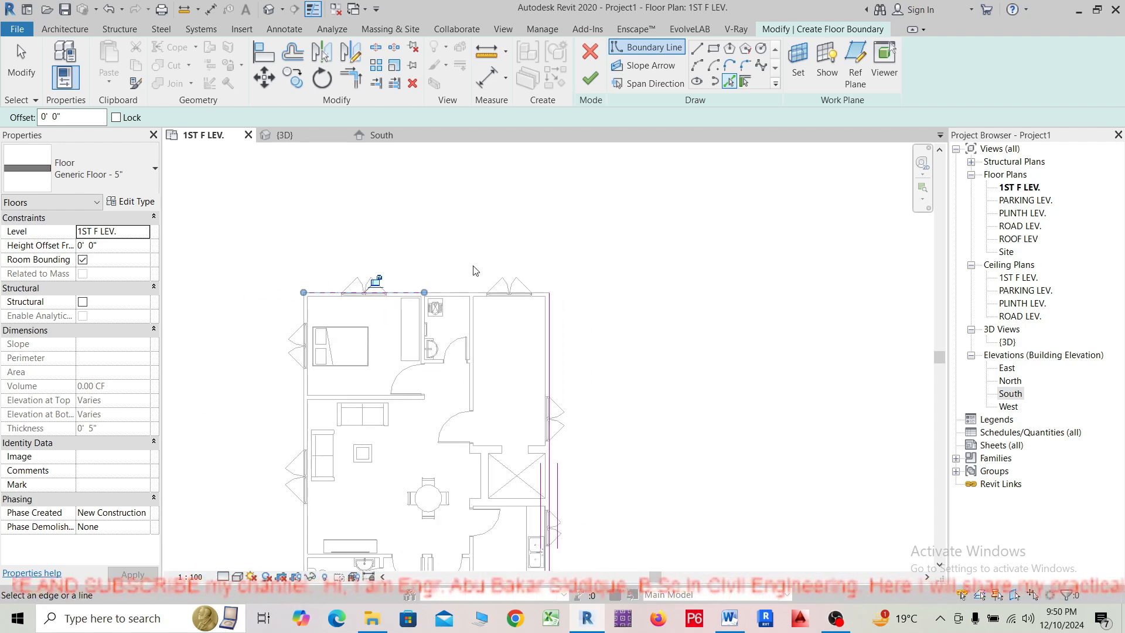
{"action": "scroll", "coordinate": [322, 394], "scroll_direction": "up", "scroll_amount": 1}
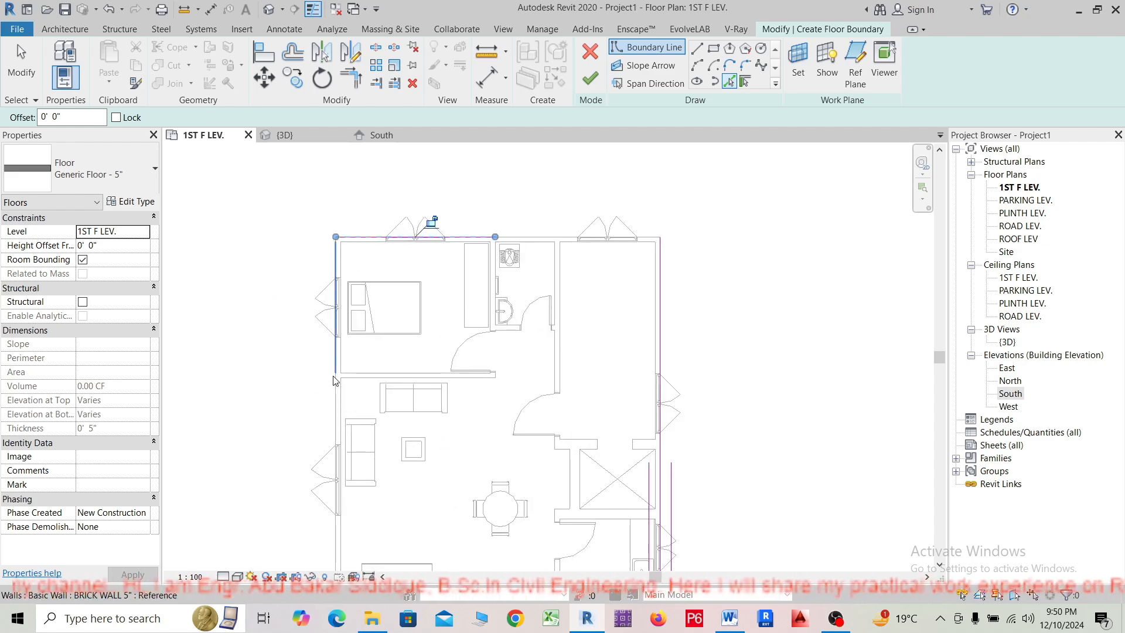
{"action": "left_click", "coordinate": [333, 375]}
{"action": "scroll", "coordinate": [412, 280], "scroll_direction": "down", "scroll_amount": 3}
{"action": "scroll", "coordinate": [582, 404], "scroll_direction": "up", "scroll_amount": 6}
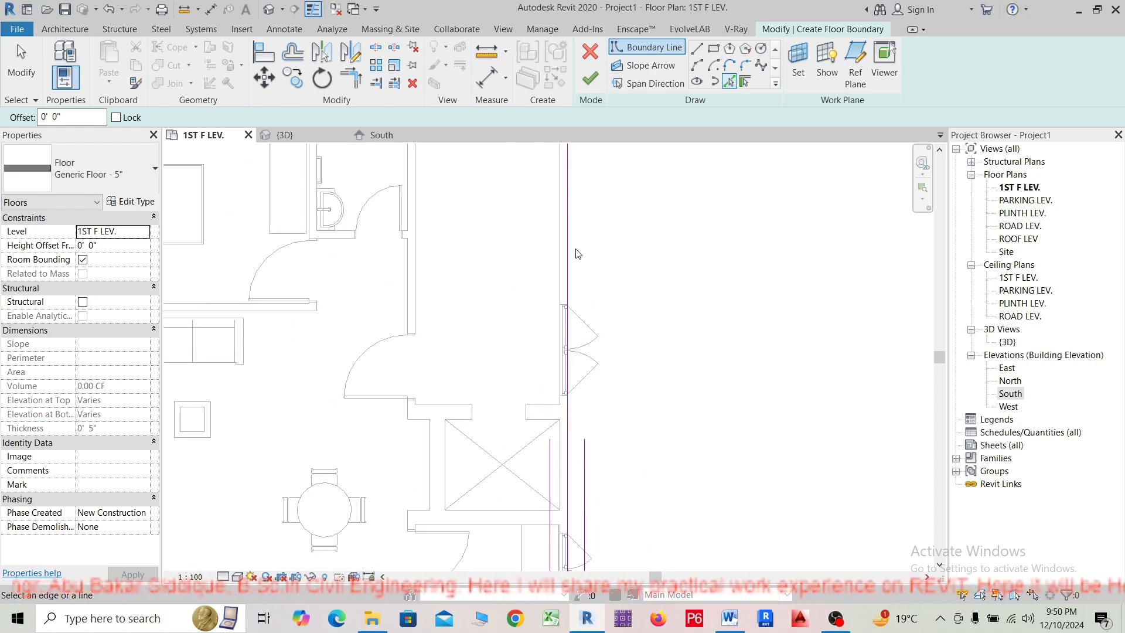
{"action": "scroll", "coordinate": [575, 299], "scroll_direction": "down", "scroll_amount": 3}
{"action": "scroll", "coordinate": [343, 196], "scroll_direction": "up", "scroll_amount": 1}
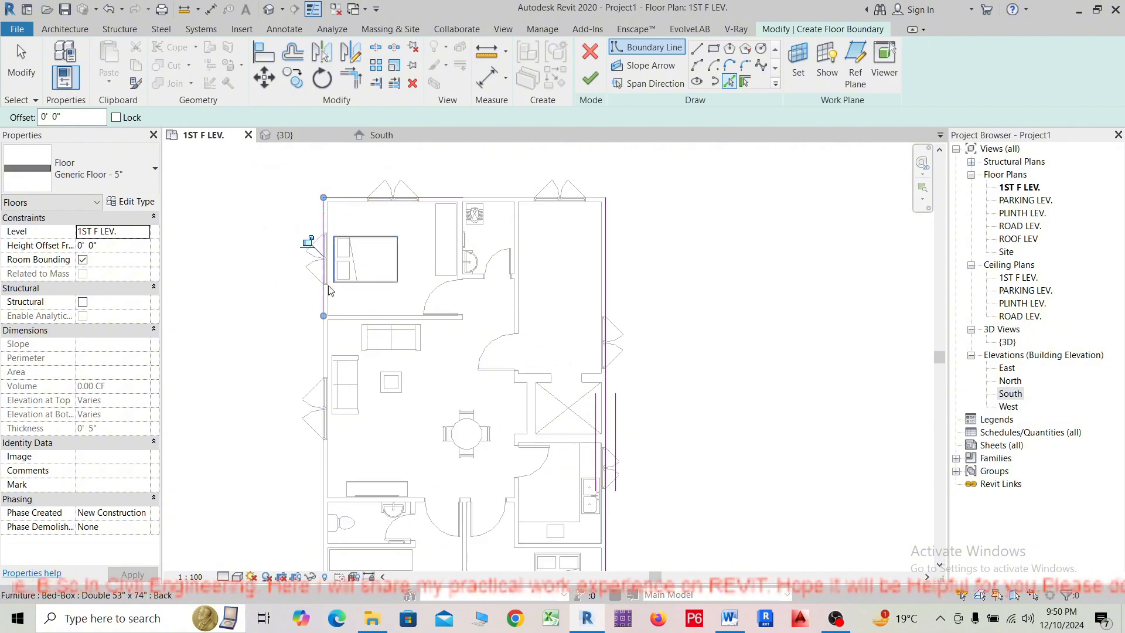
Pick the outer face of the main building's south exterior wall as a floor boundary line.
{"action": "middle_click_drag", "start_coordinate": [284, 415], "coordinate": [348, 219]}
{"action": "mouse_move", "coordinate": [351, 397]}
{"action": "middle_mouse_down"}
{"action": "mouse_move", "coordinate": [359, 341]}
{"action": "mouse_move", "coordinate": [343, 290]}
{"action": "middle_mouse_up"}
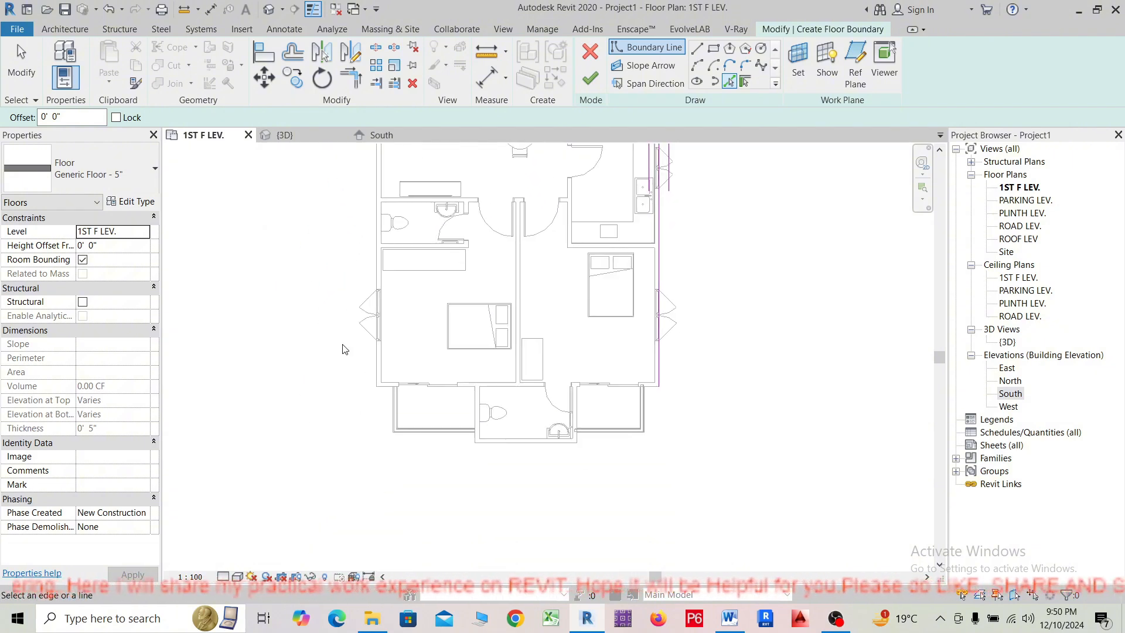
{"action": "scroll", "coordinate": [359, 375], "scroll_direction": "up", "scroll_amount": 2}
{"action": "scroll", "coordinate": [365, 405], "scroll_direction": "up", "scroll_amount": 3}
{"action": "left_click", "coordinate": [382, 374]}
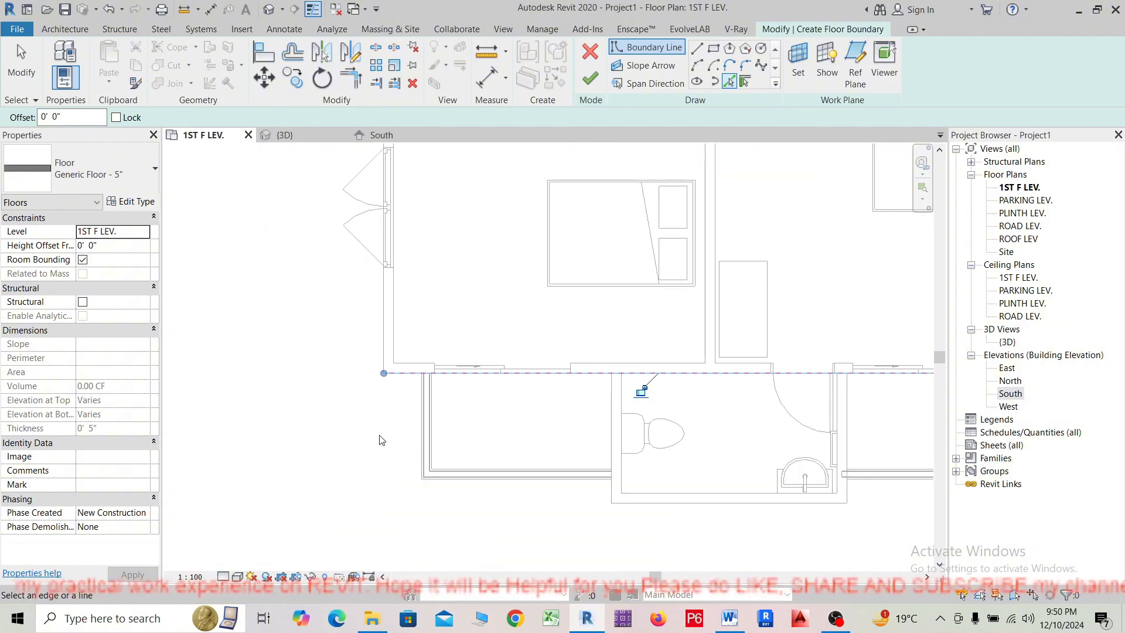
Pick the west and south outer edges of the southwest balcony as floor boundary lines.
{"action": "middle_click_drag", "start_coordinate": [386, 469], "coordinate": [392, 351]}
{"action": "scroll", "coordinate": [419, 342], "scroll_direction": "up", "scroll_amount": 2}
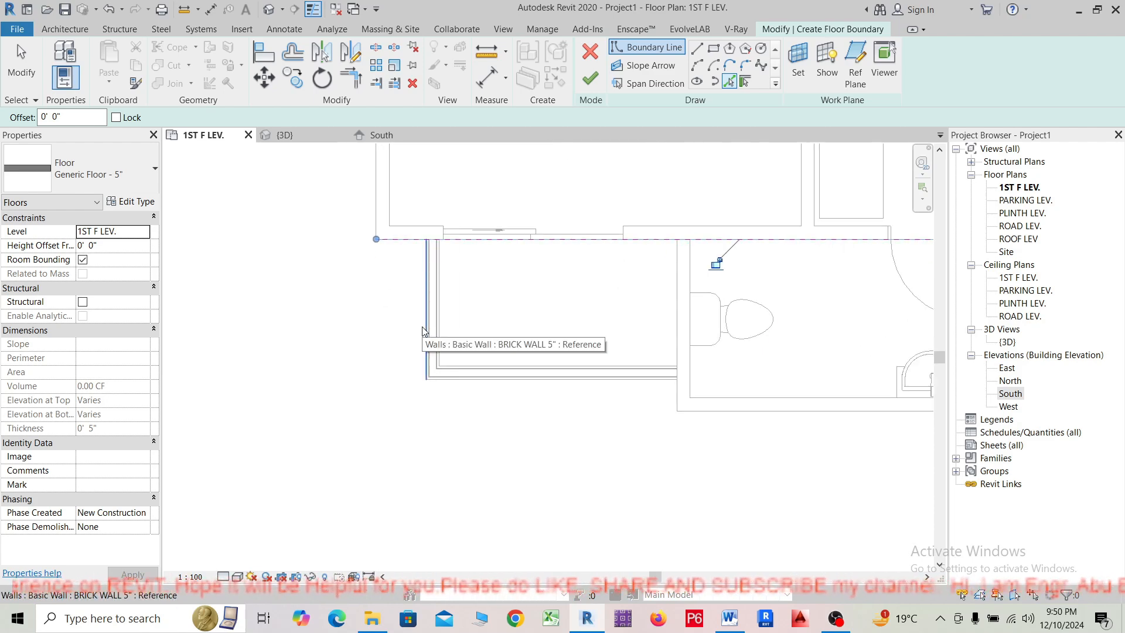
{"action": "left_click", "coordinate": [423, 327]}
{"action": "scroll", "coordinate": [501, 422], "scroll_direction": "up", "scroll_amount": 2}
{"action": "left_click", "coordinate": [493, 370]}
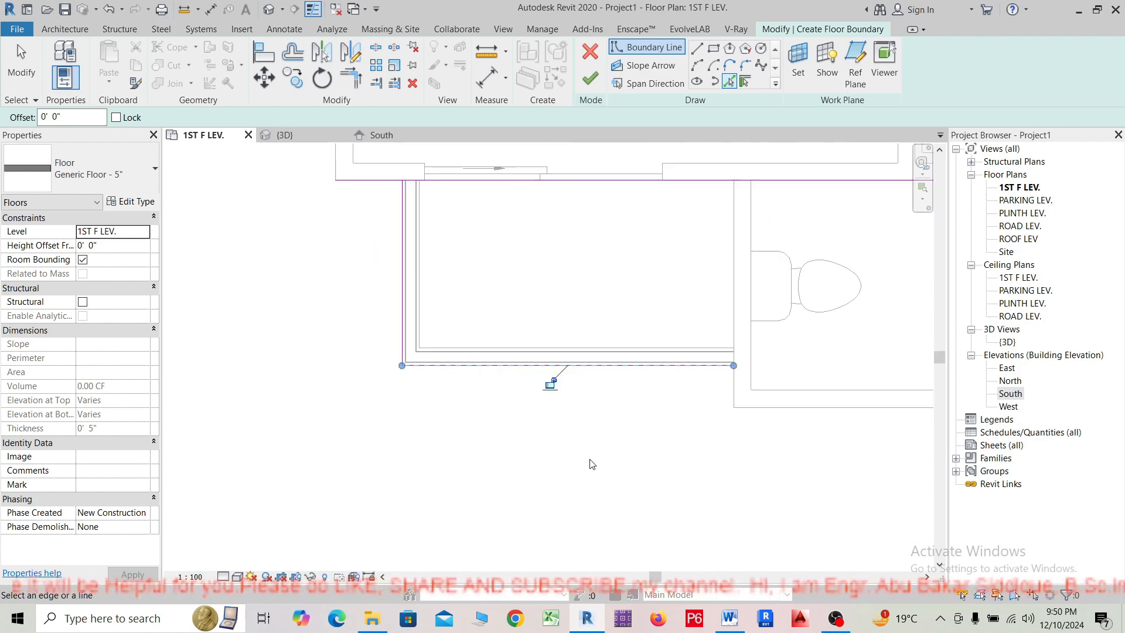
Pick the outer faces of the projecting toilet's west and south walls as floor boundary lines.
{"action": "scroll", "coordinate": [592, 473], "scroll_direction": "down", "scroll_amount": 1}
{"action": "middle_click_drag", "start_coordinate": [600, 485], "coordinate": [343, 478]}
{"action": "scroll", "coordinate": [416, 403], "scroll_direction": "up", "scroll_amount": 1}
{"action": "left_click", "coordinate": [444, 415]}
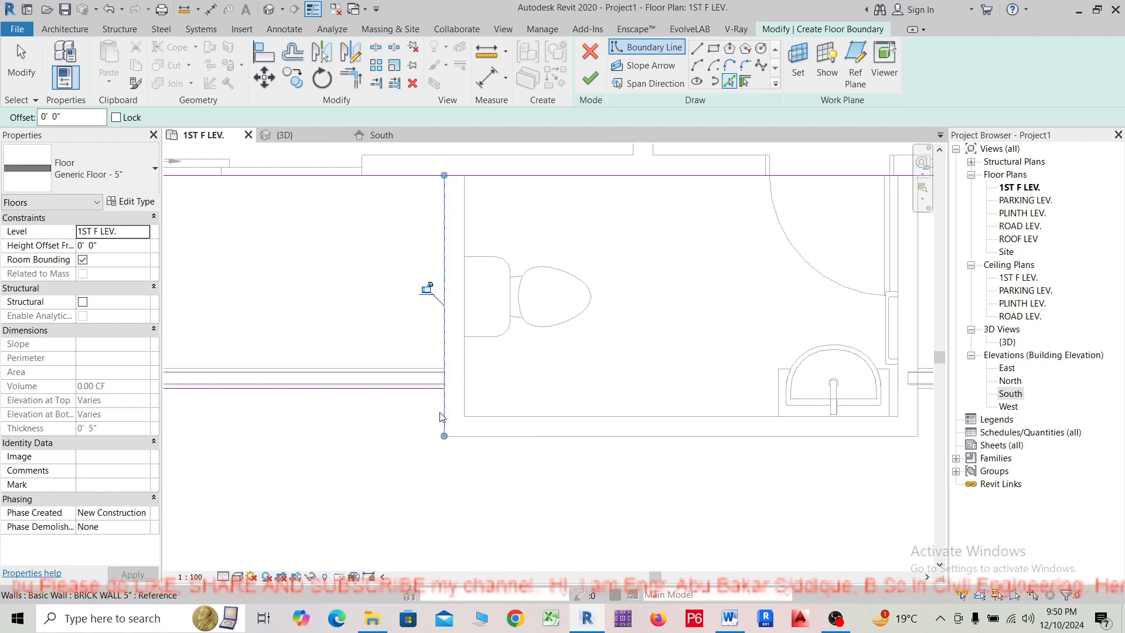
{"action": "left_click", "coordinate": [532, 449]}
{"action": "scroll", "coordinate": [533, 450], "scroll_direction": "down", "scroll_amount": 2}
{"action": "scroll", "coordinate": [645, 436], "scroll_direction": "up", "scroll_amount": 1}
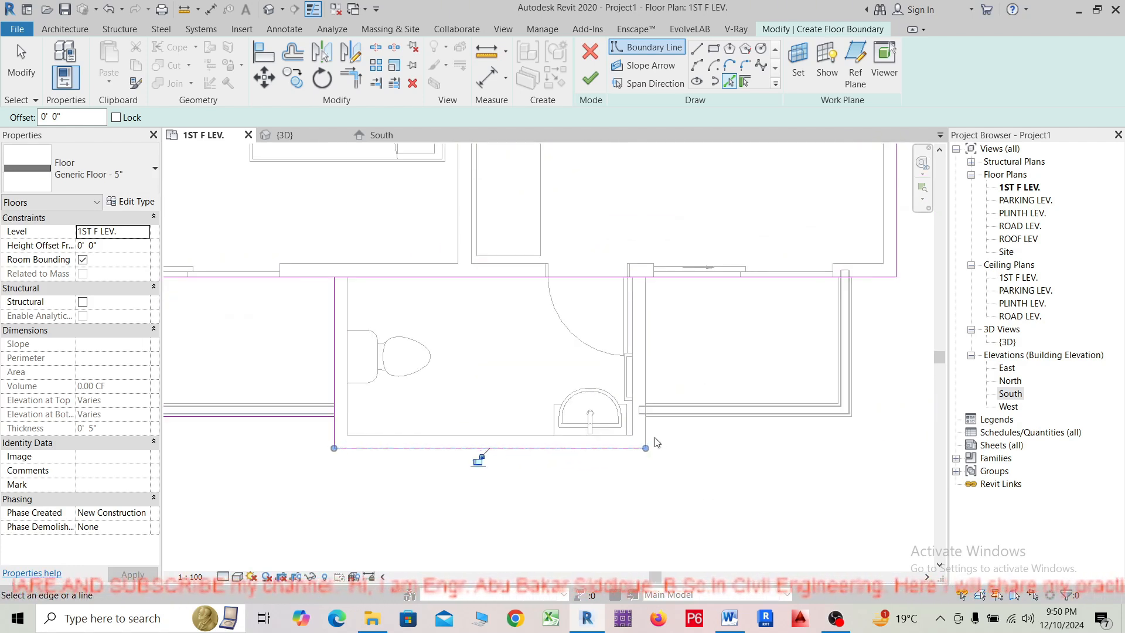
Pick the projecting toilet's east wall face and the southeast balcony's south and east outer edges as floor boundary lines.
{"action": "scroll", "coordinate": [651, 435], "scroll_direction": "up", "scroll_amount": 1}
{"action": "left_click", "coordinate": [693, 417]}
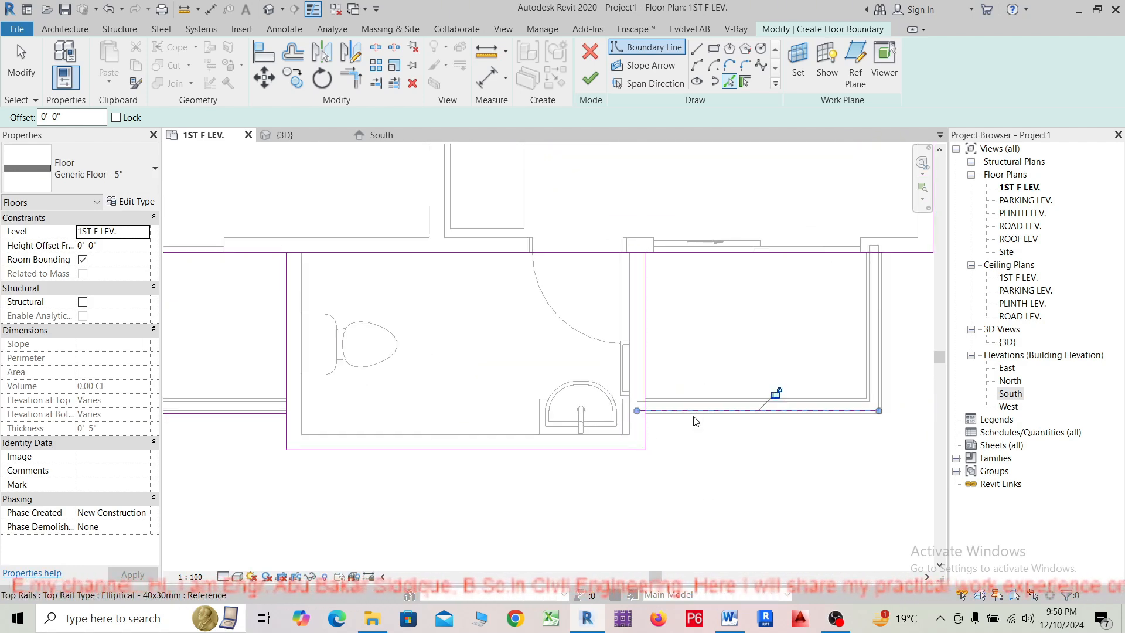
{"action": "scroll", "coordinate": [694, 418], "scroll_direction": "up", "scroll_amount": 3}
{"action": "scroll", "coordinate": [692, 431], "scroll_direction": "down", "scroll_amount": 3}
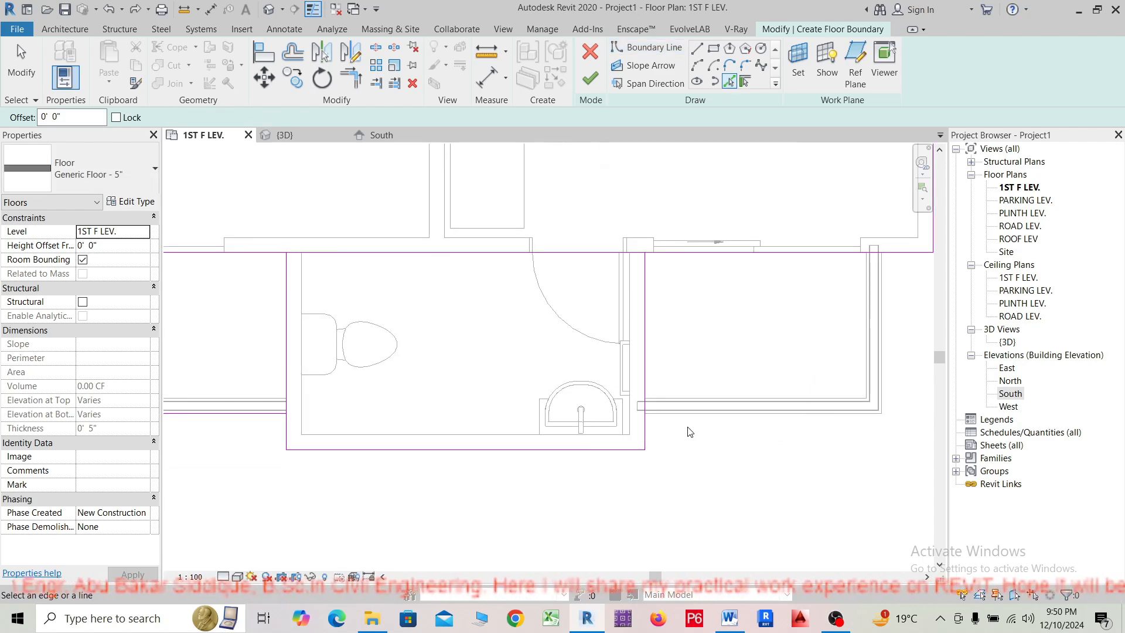
{"action": "middle_click_drag", "start_coordinate": [764, 457], "coordinate": [508, 541]}
{"action": "scroll", "coordinate": [668, 437], "scroll_direction": "up", "scroll_amount": 2}
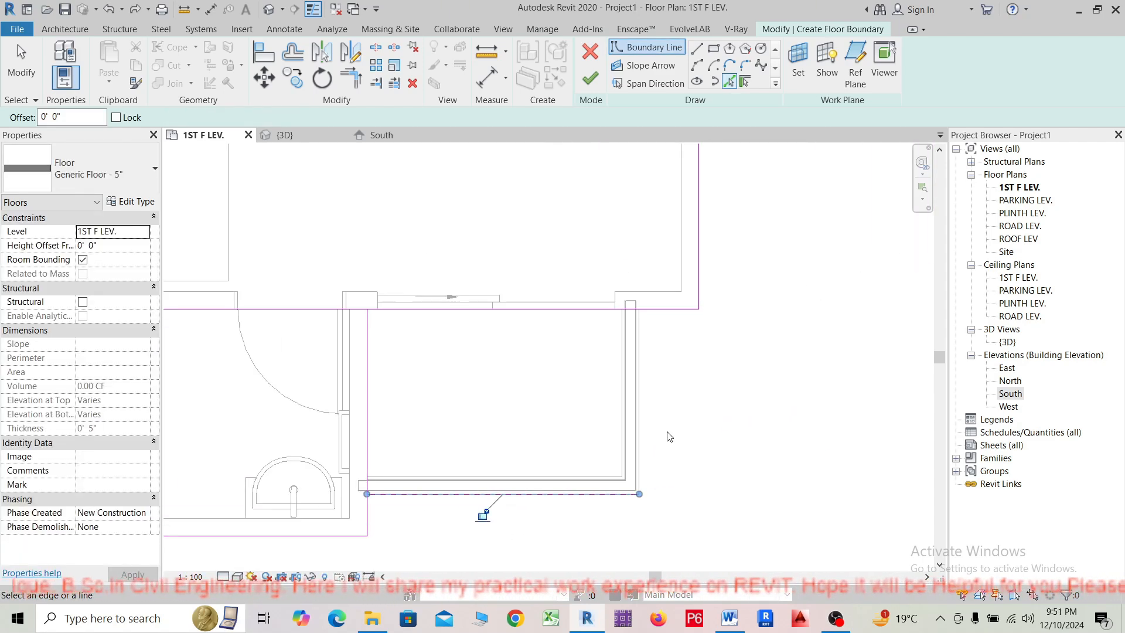
{"action": "left_click", "coordinate": [642, 402]}
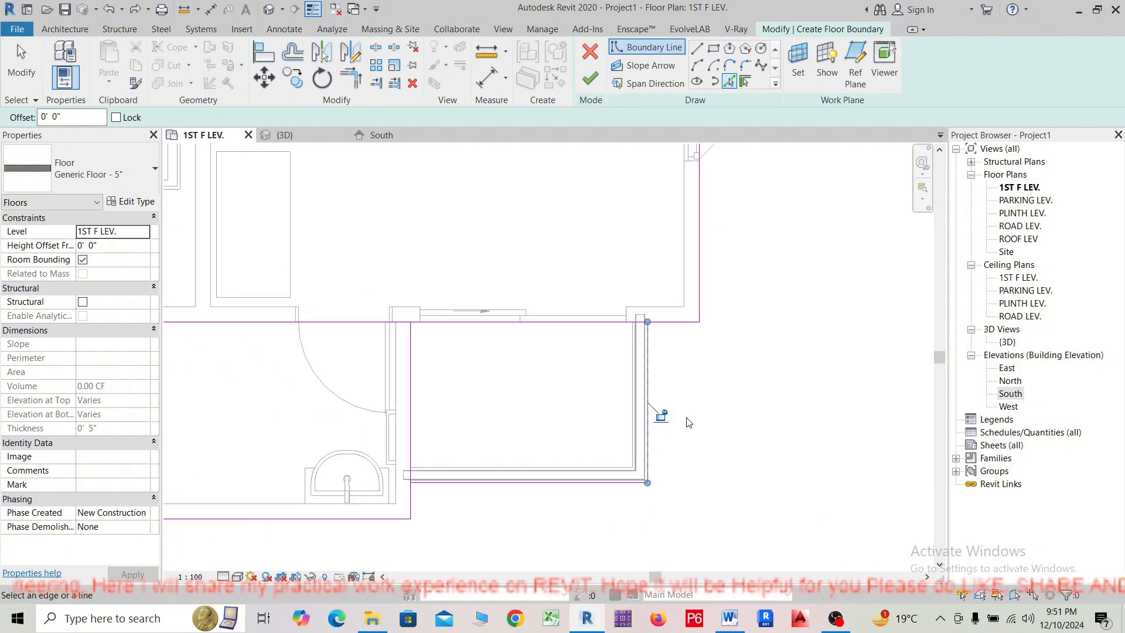
Use Trim/Extend to Corner to join the south boundary line with the west boundary line at the main building's southwest corner.
{"action": "scroll", "coordinate": [687, 422], "scroll_direction": "down", "scroll_amount": 8}
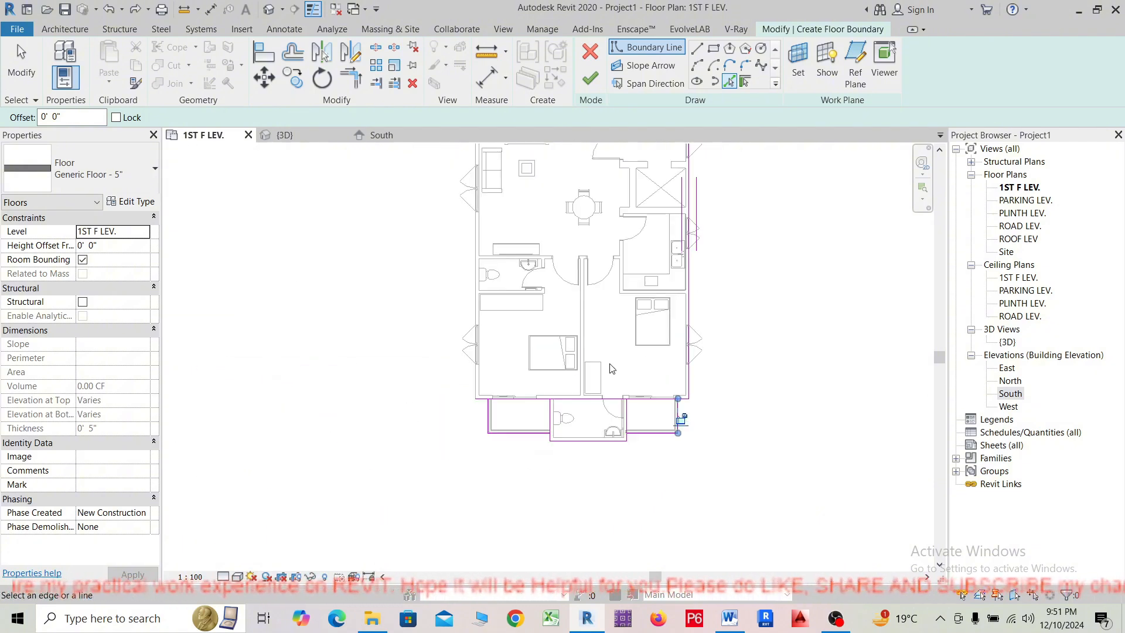
{"action": "scroll", "coordinate": [459, 346], "scroll_direction": "up", "scroll_amount": 3}
{"action": "scroll", "coordinate": [459, 352], "scroll_direction": "down", "scroll_amount": 4}
{"action": "scroll", "coordinate": [459, 352], "scroll_direction": "down", "scroll_amount": 2}
{"action": "scroll", "coordinate": [445, 328], "scroll_direction": "up", "scroll_amount": 4}
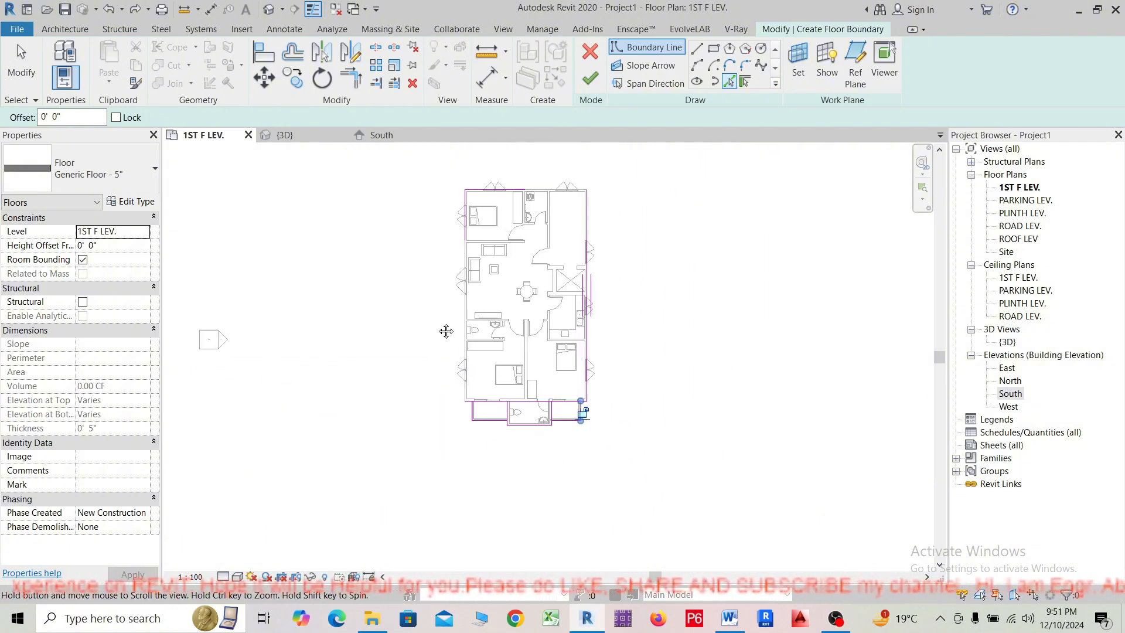
{"action": "scroll", "coordinate": [463, 287], "scroll_direction": "down", "scroll_amount": 5}
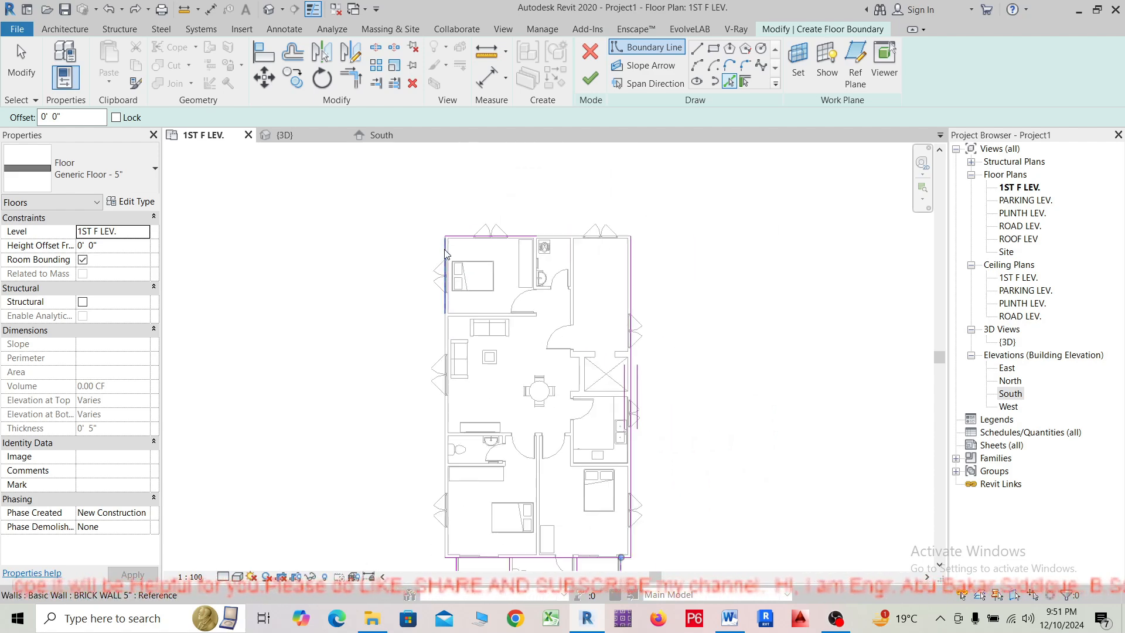
{"action": "scroll", "coordinate": [443, 454], "scroll_direction": "up", "scroll_amount": 4}
{"action": "scroll", "coordinate": [444, 454], "scroll_direction": "up", "scroll_amount": 2}
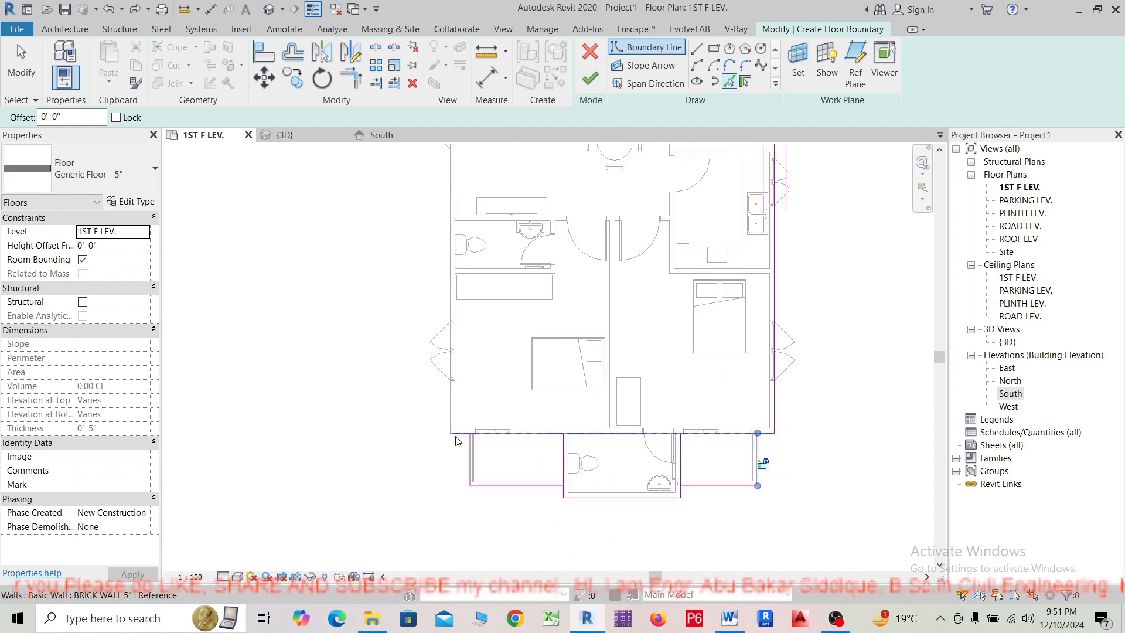
{"action": "scroll", "coordinate": [440, 437], "scroll_direction": "up", "scroll_amount": 2}
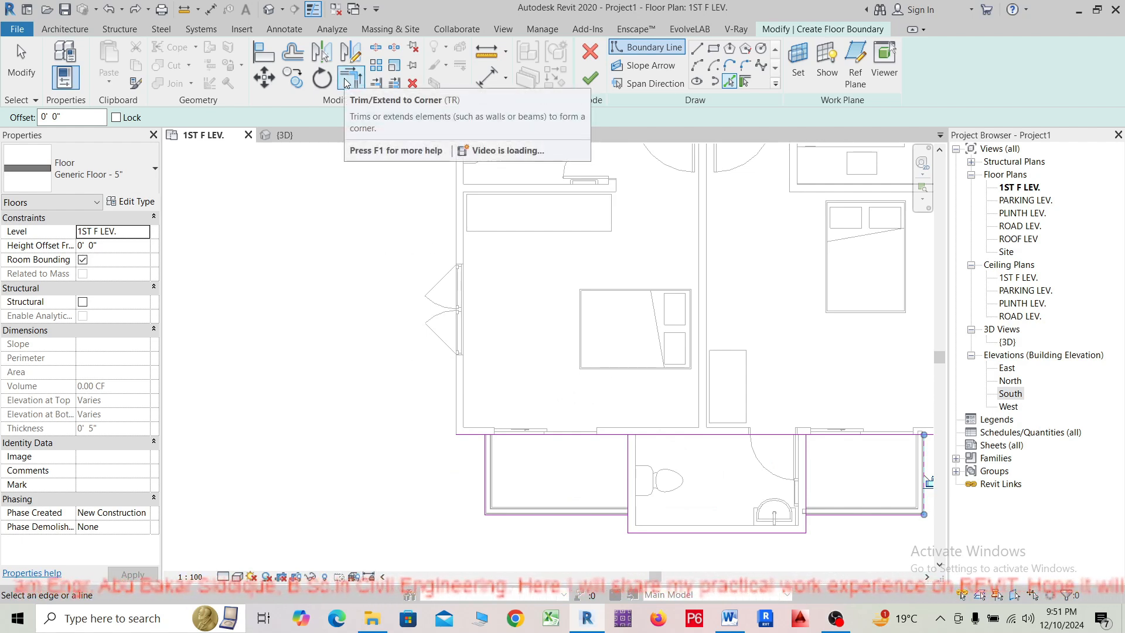
{"action": "left_click", "coordinate": [346, 83]}
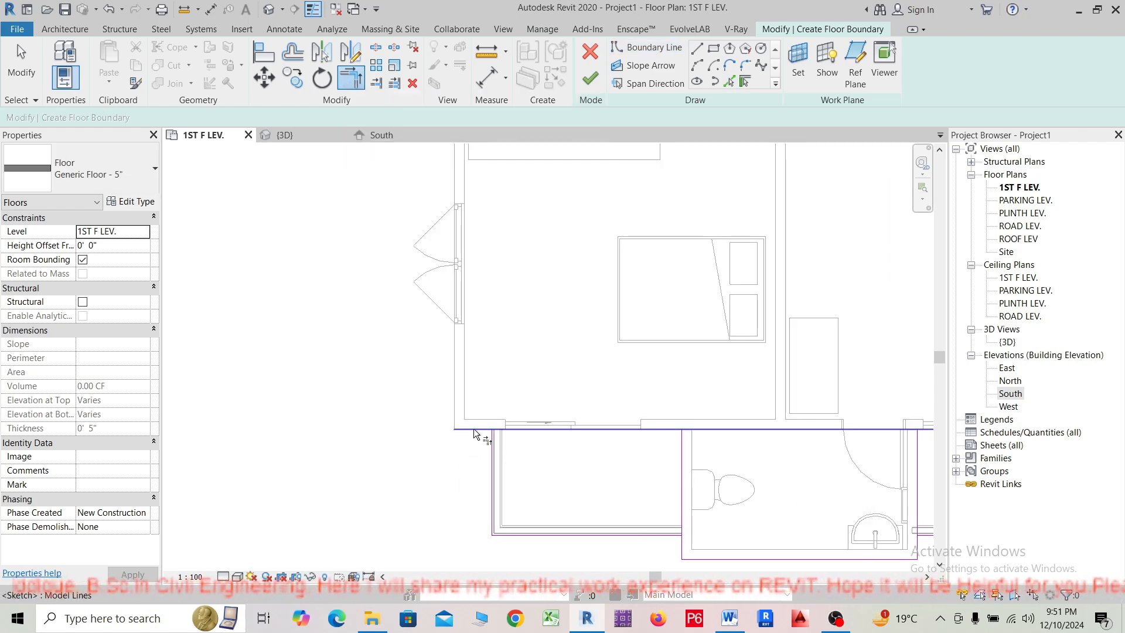
{"action": "scroll", "coordinate": [446, 495], "scroll_direction": "down", "scroll_amount": 4}
{"action": "scroll", "coordinate": [444, 188], "scroll_direction": "up", "scroll_amount": 4}
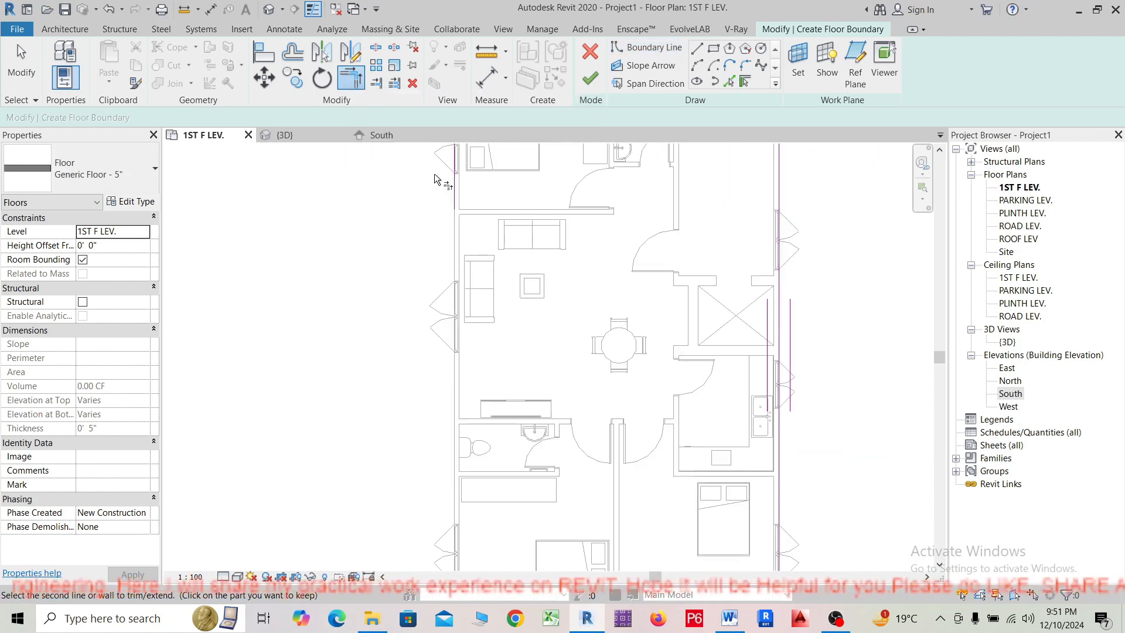
{"action": "left_click", "coordinate": [453, 185]}
{"action": "scroll", "coordinate": [395, 213], "scroll_direction": "down", "scroll_amount": 5}
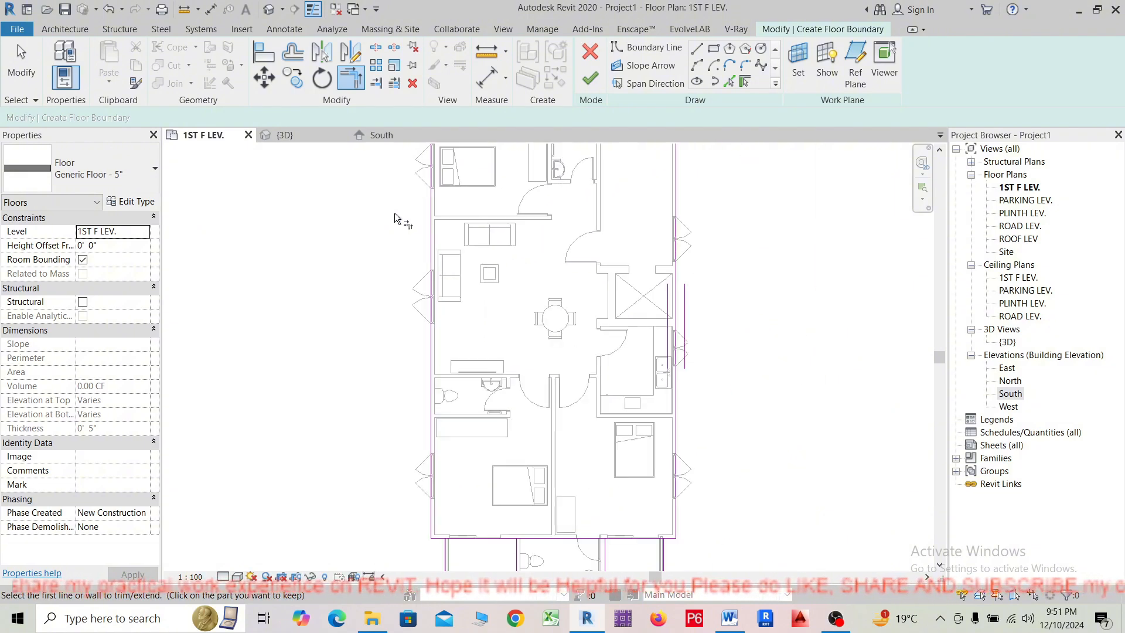
Examine the boundary line junctions where the two south balconies and the projecting toilet meet the main building.
{"action": "scroll", "coordinate": [424, 437], "scroll_direction": "up", "scroll_amount": 2}
{"action": "scroll", "coordinate": [428, 440], "scroll_direction": "up", "scroll_amount": 6}
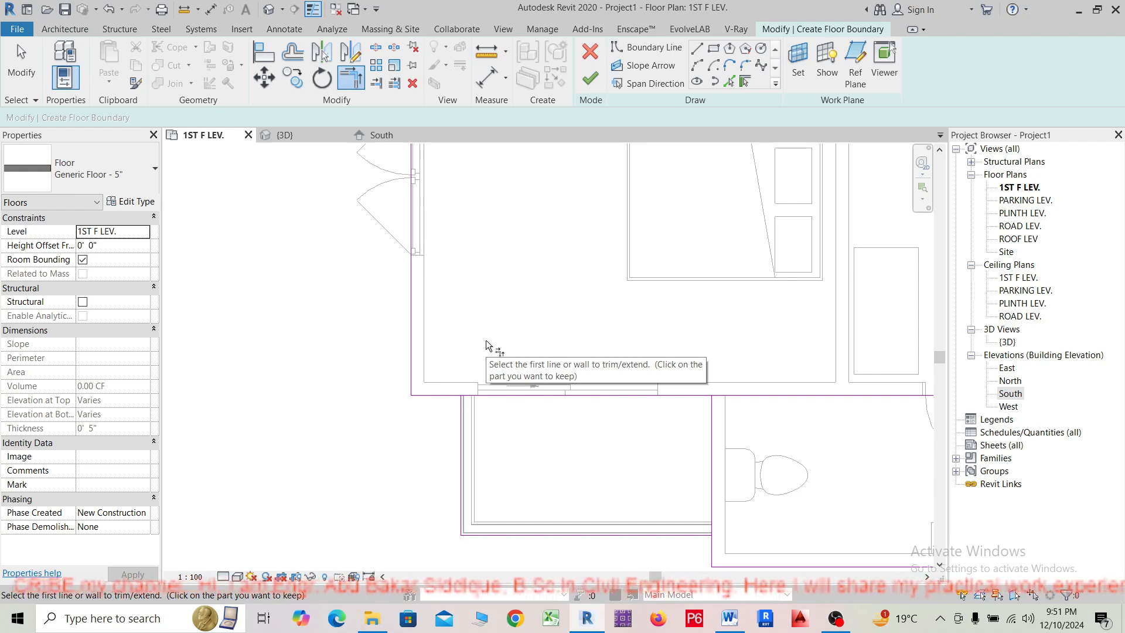
{"action": "scroll", "coordinate": [405, 394], "scroll_direction": "down", "scroll_amount": 2}
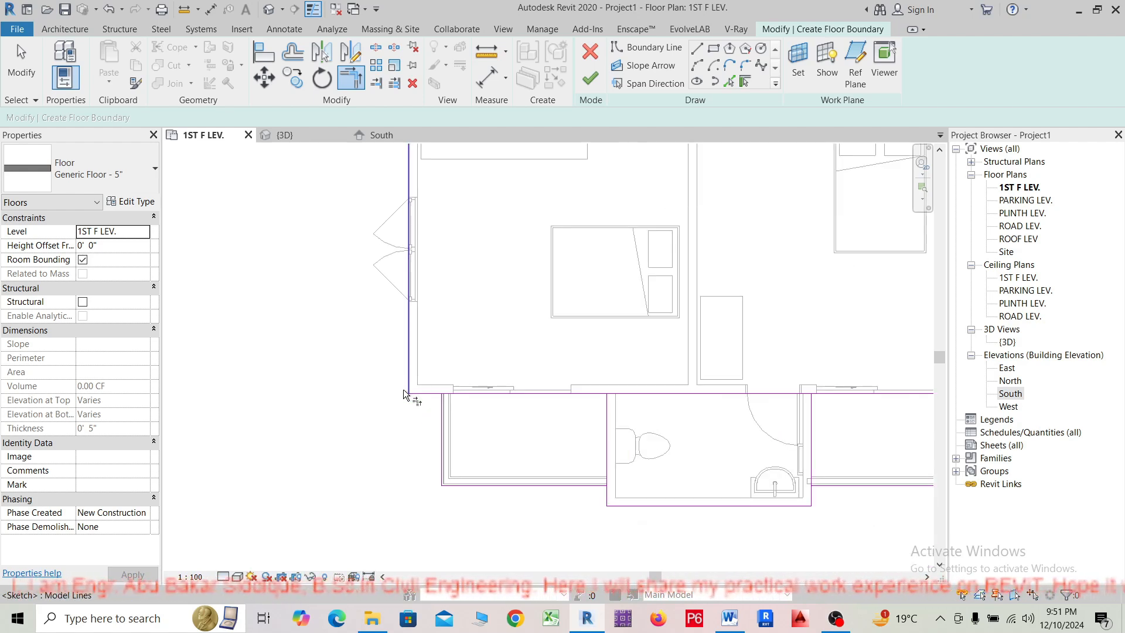
{"action": "scroll", "coordinate": [411, 393], "scroll_direction": "up", "scroll_amount": 4}
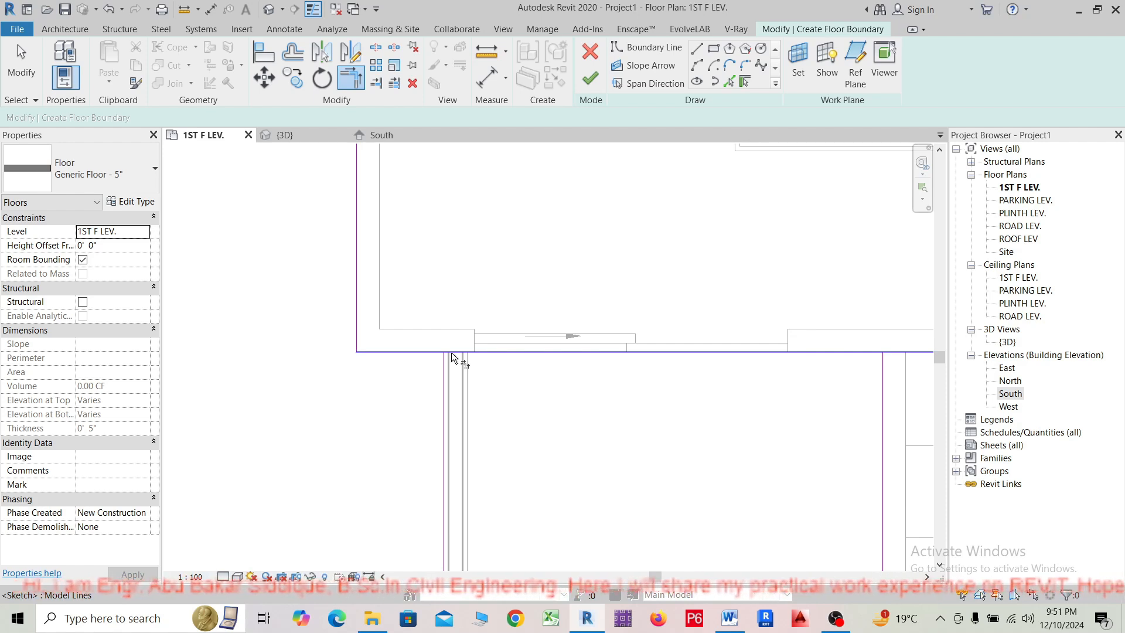
{"action": "scroll", "coordinate": [440, 405], "scroll_direction": "down", "scroll_amount": 1}
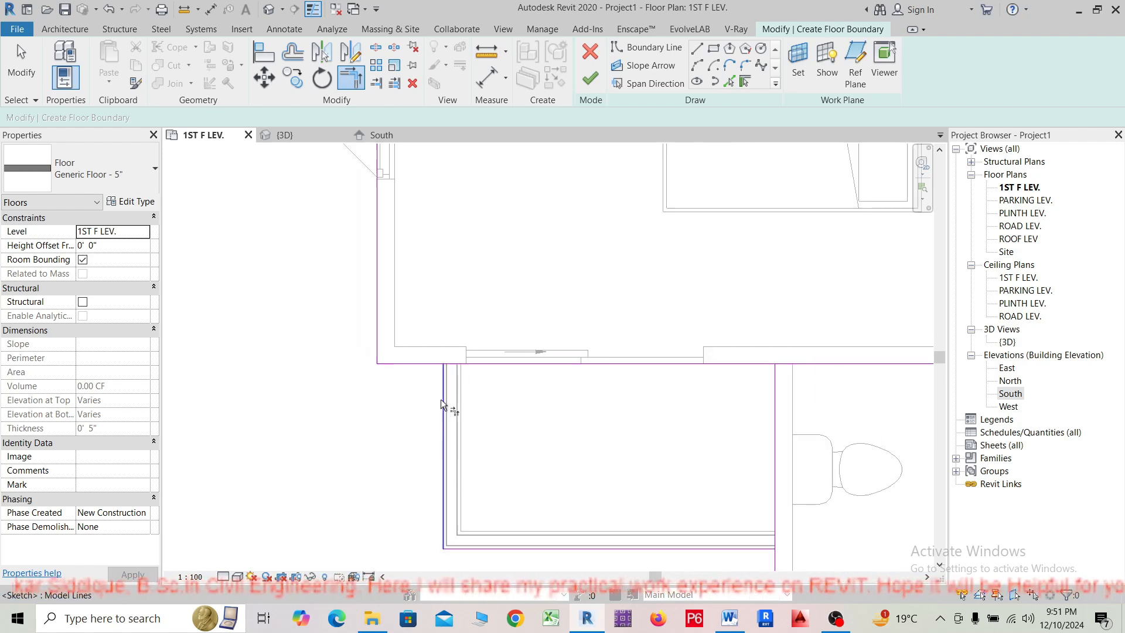
{"action": "scroll", "coordinate": [447, 373], "scroll_direction": "up", "scroll_amount": 3}
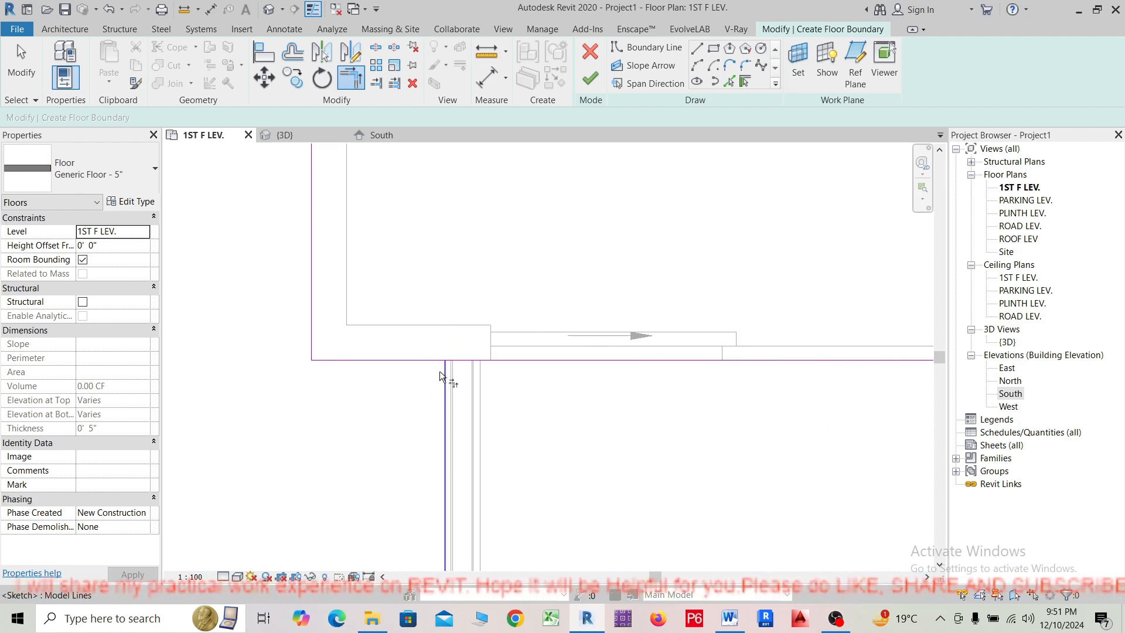
{"action": "scroll", "coordinate": [434, 363], "scroll_direction": "down", "scroll_amount": 3}
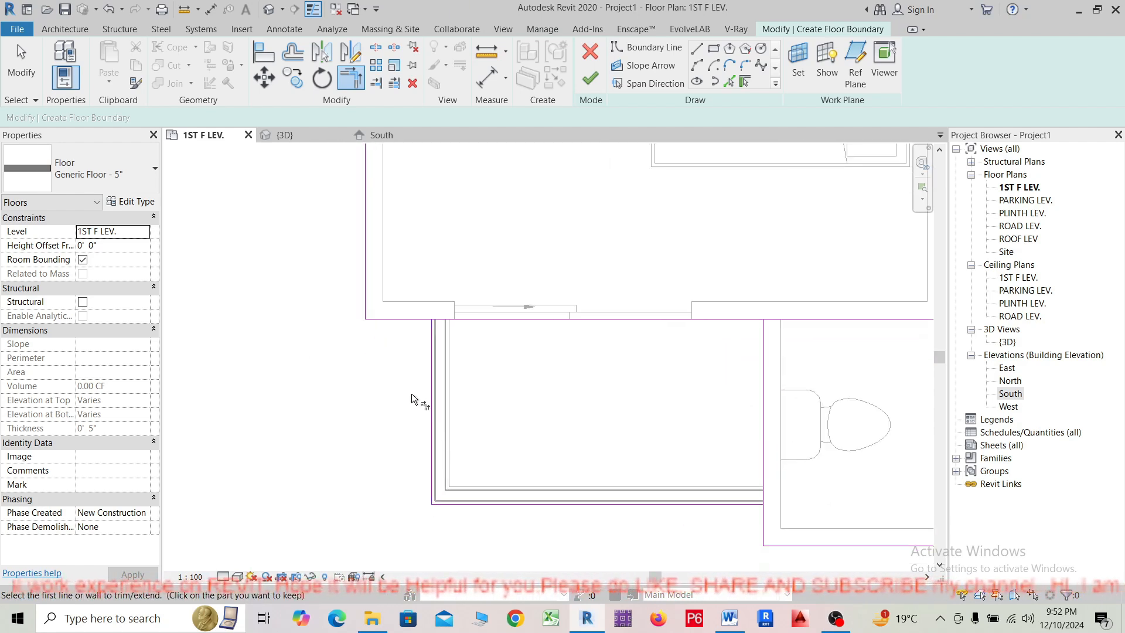
{"action": "scroll", "coordinate": [381, 319], "scroll_direction": "down", "scroll_amount": 1}
{"action": "middle_click_drag", "start_coordinate": [617, 332], "coordinate": [410, 345]}
{"action": "scroll", "coordinate": [667, 362], "scroll_direction": "down", "scroll_amount": 1}
{"action": "middle_click_drag", "start_coordinate": [890, 361], "coordinate": [709, 359]}
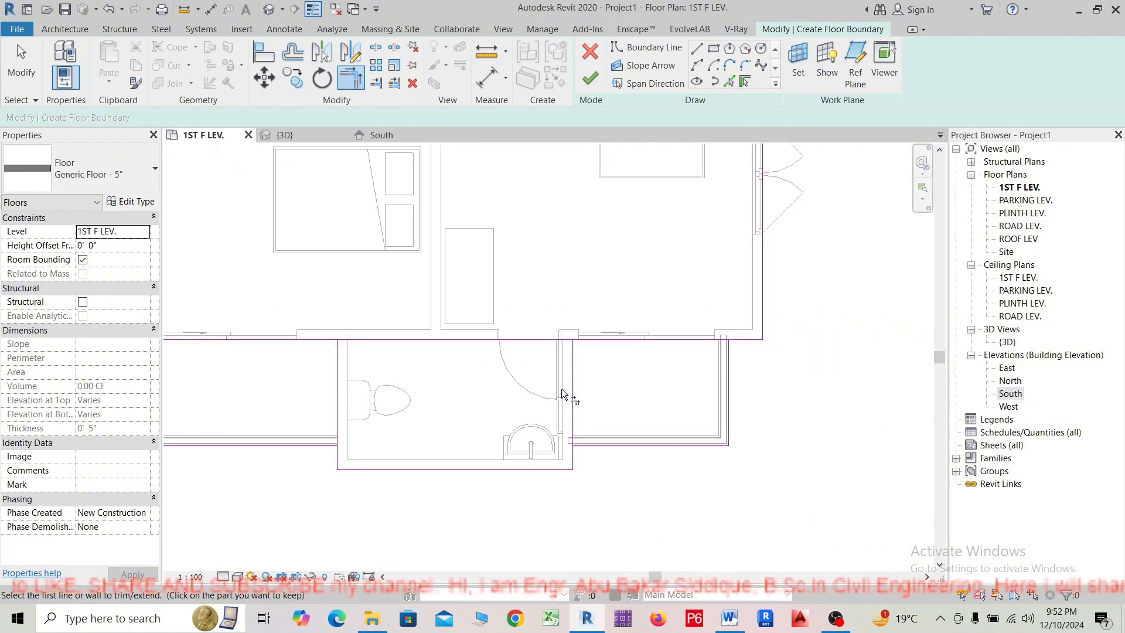
{"action": "scroll", "coordinate": [597, 342], "scroll_direction": "down", "scroll_amount": 2}
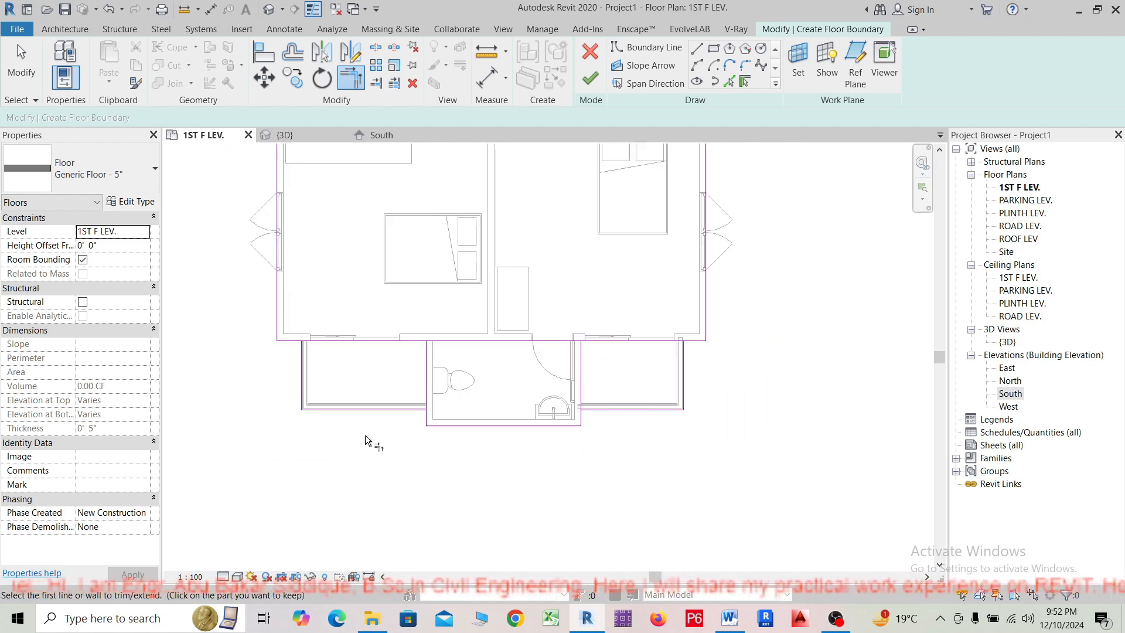
{"action": "scroll", "coordinate": [421, 413], "scroll_direction": "up", "scroll_amount": 4}
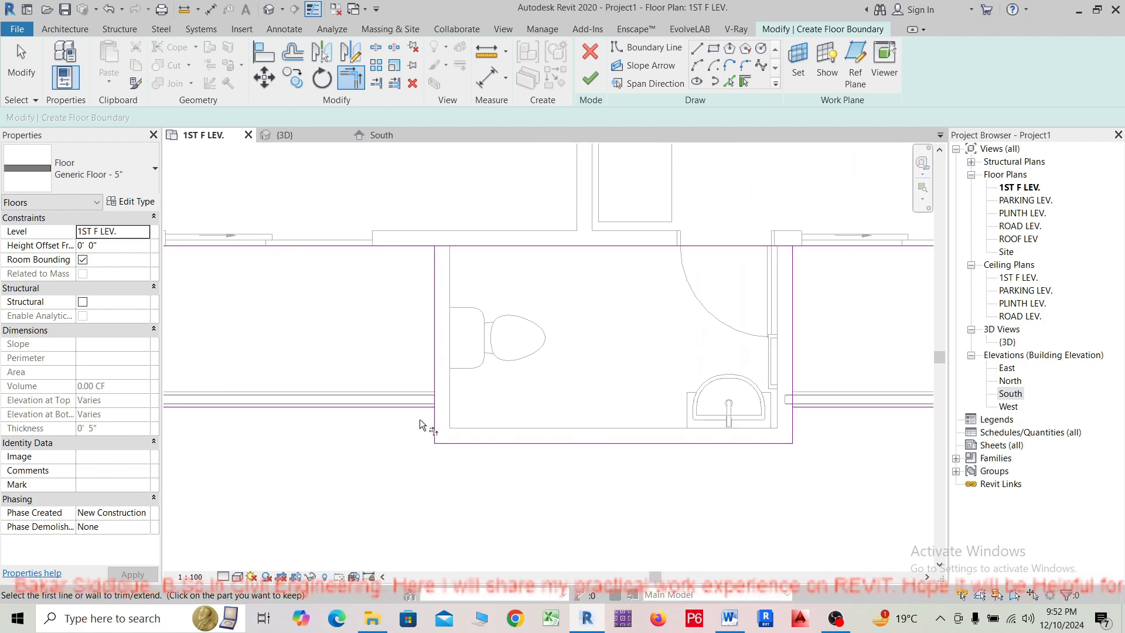
{"action": "scroll", "coordinate": [421, 396], "scroll_direction": "up", "scroll_amount": 1}
{"action": "middle_click_drag", "start_coordinate": [412, 416], "coordinate": [489, 399]}
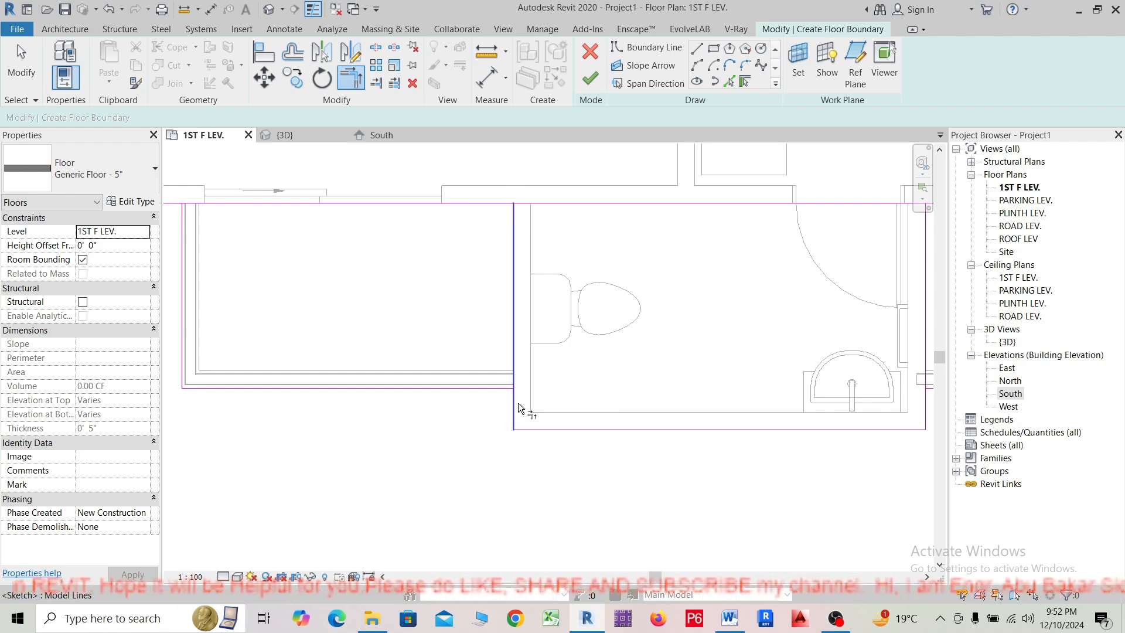
Trim the southwest balcony's south boundary line and the projecting toilet's west boundary line to a corner.
{"action": "left_click", "coordinate": [483, 393]}
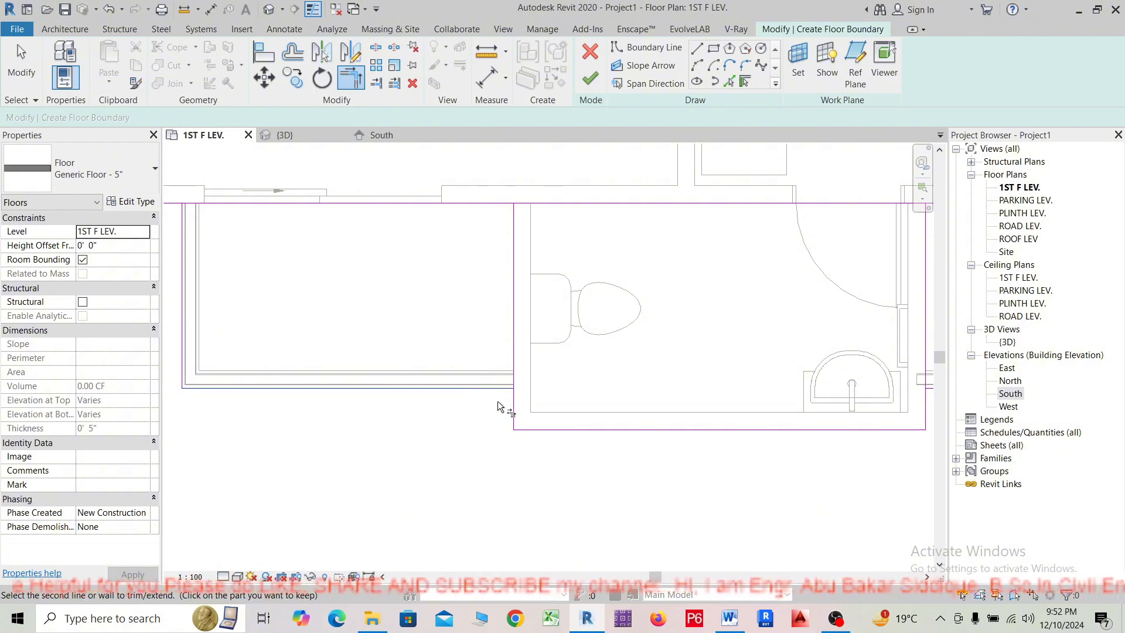
{"action": "left_click", "coordinate": [510, 410]}
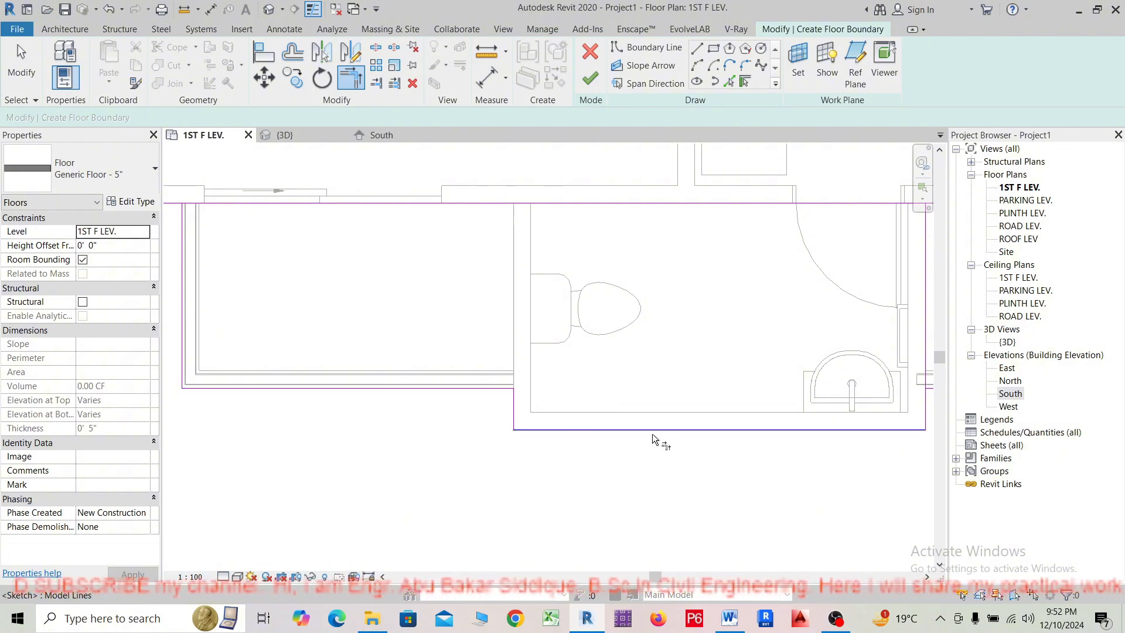
Split the main building's south boundary line at a point along the southwest balcony.
{"action": "scroll", "coordinate": [634, 449], "scroll_direction": "down", "scroll_amount": 2}
{"action": "middle_click_drag", "start_coordinate": [366, 449], "coordinate": [440, 521]}
{"action": "scroll", "coordinate": [395, 377], "scroll_direction": "up", "scroll_amount": 1}
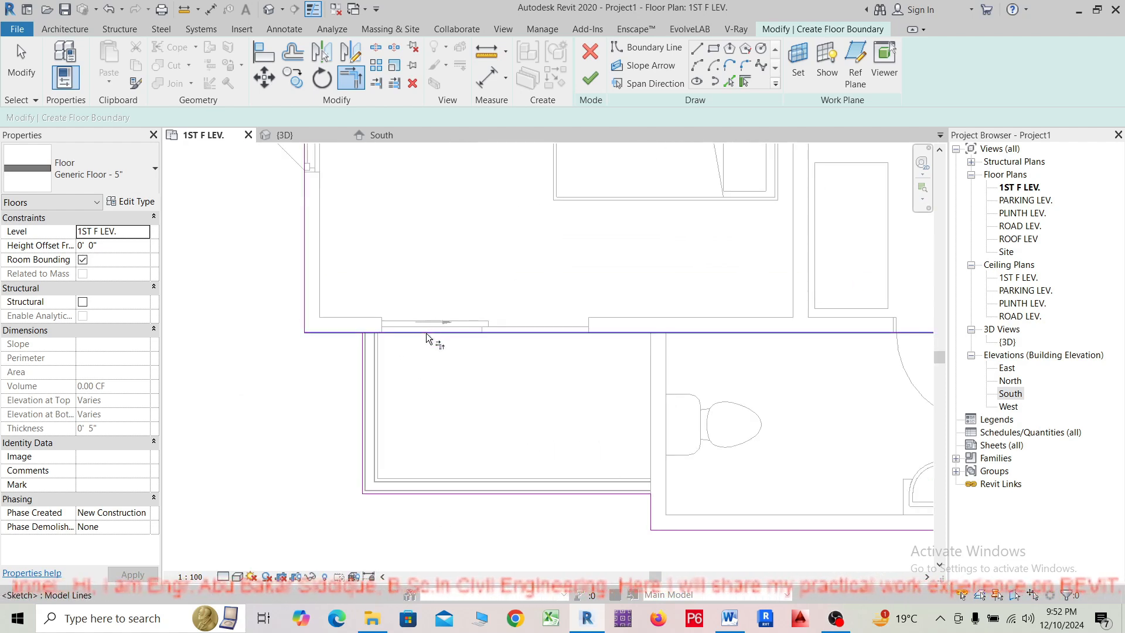
{"action": "scroll", "coordinate": [417, 338], "scroll_direction": "down", "scroll_amount": 5}
{"action": "scroll", "coordinate": [830, 358], "scroll_direction": "up", "scroll_amount": 1}
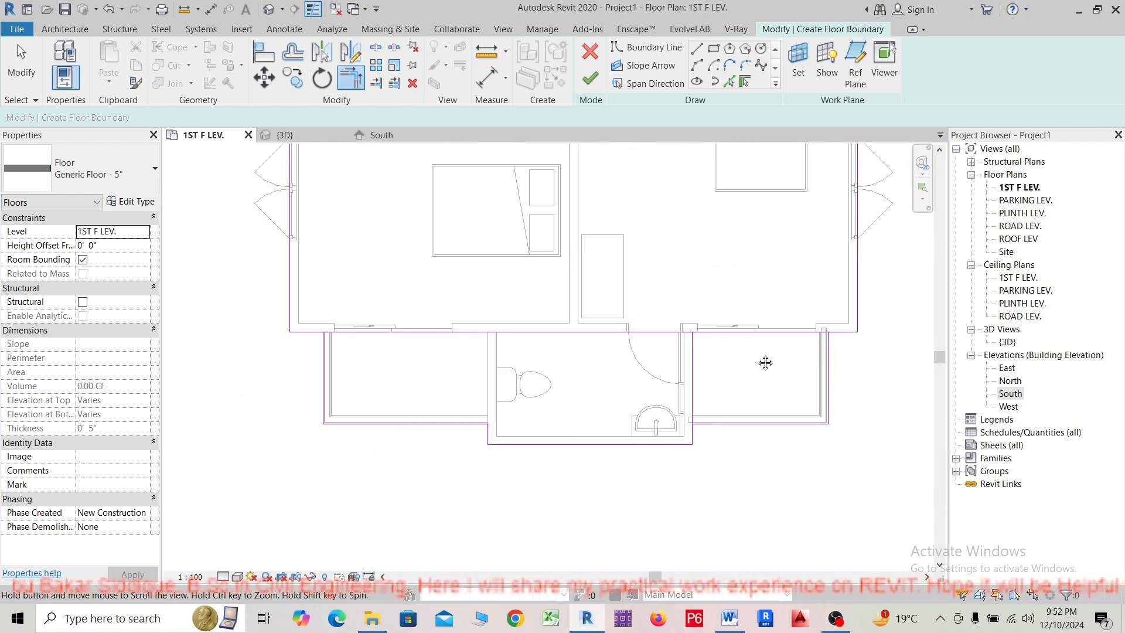
{"action": "middle_click_drag", "start_coordinate": [766, 363], "coordinate": [659, 380]}
{"action": "scroll", "coordinate": [658, 363], "scroll_direction": "up", "scroll_amount": 1}
{"action": "scroll", "coordinate": [745, 364], "scroll_direction": "up", "scroll_amount": 1}
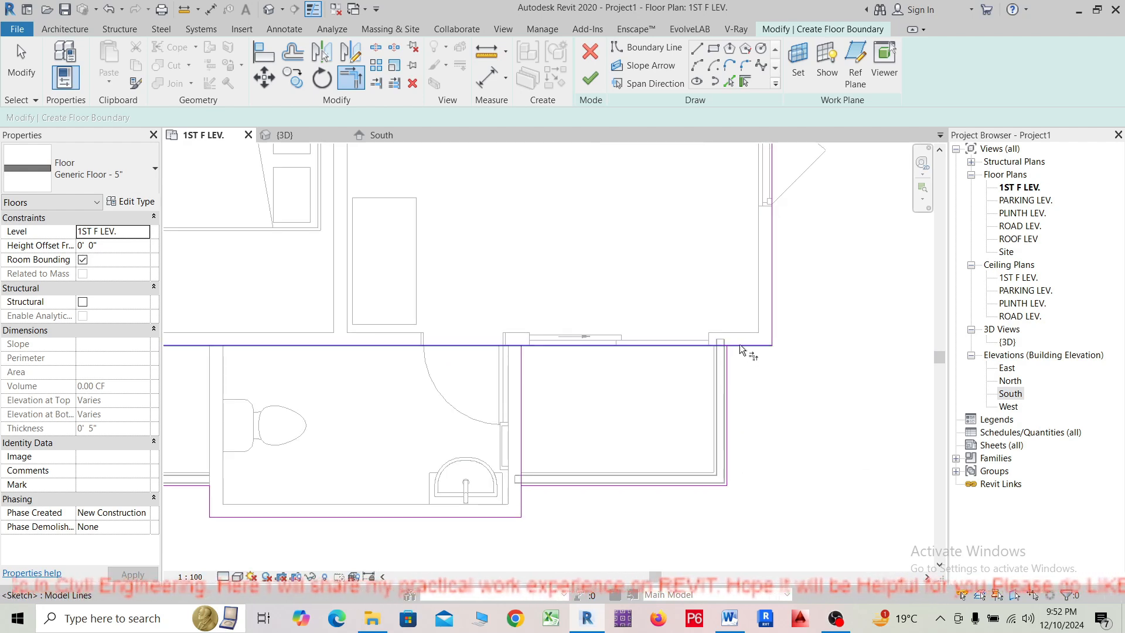
{"action": "scroll", "coordinate": [745, 350], "scroll_direction": "down", "scroll_amount": 3}
{"action": "scroll", "coordinate": [273, 347], "scroll_direction": "up", "scroll_amount": 1}
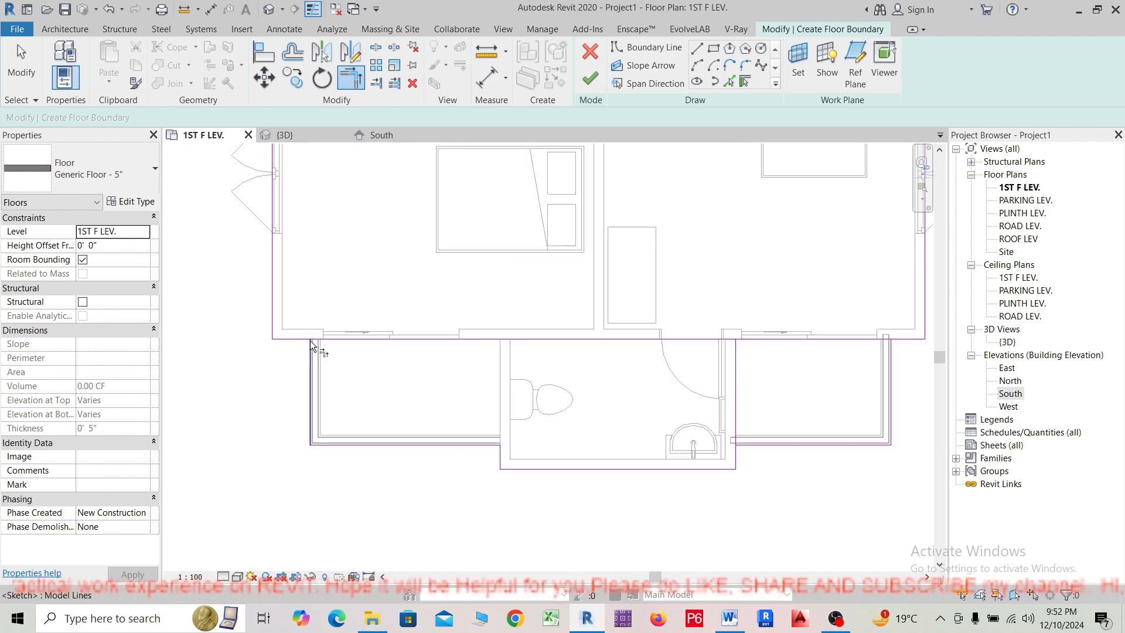
{"action": "scroll", "coordinate": [312, 347], "scroll_direction": "down", "scroll_amount": 1}
{"action": "scroll", "coordinate": [762, 343], "scroll_direction": "up", "scroll_amount": 1}
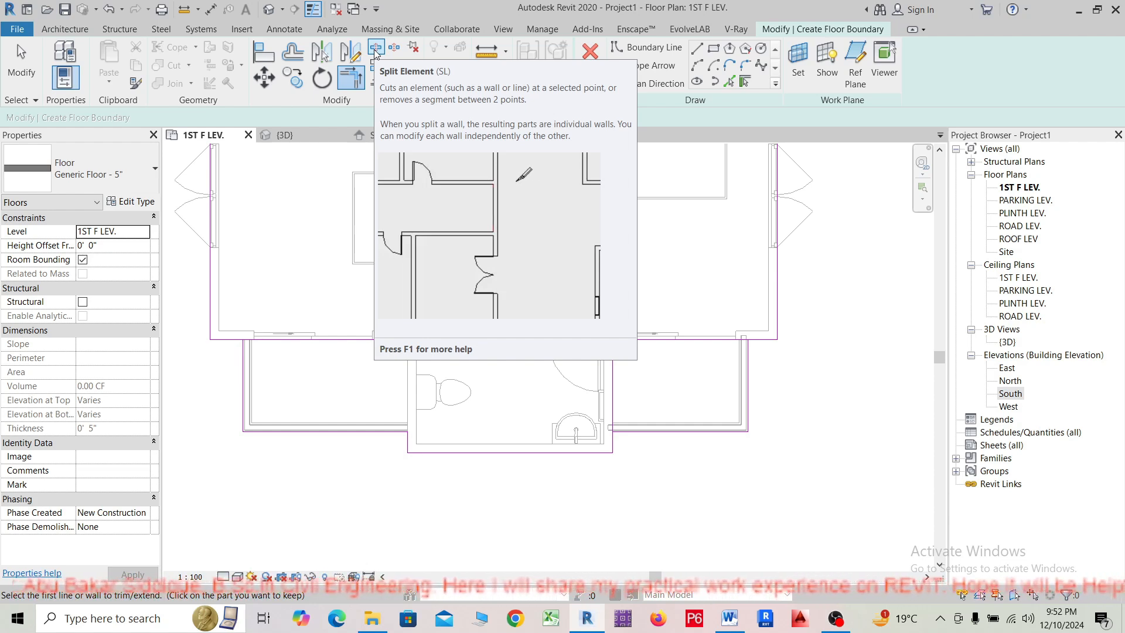
{"action": "left_click", "coordinate": [376, 49]}
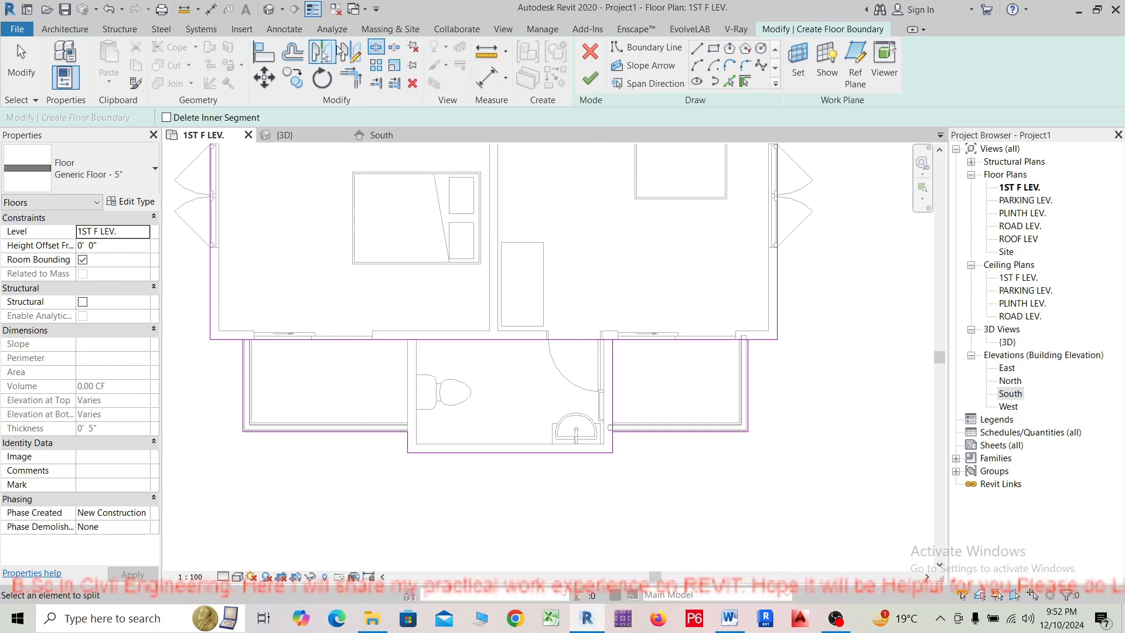
{"action": "scroll", "coordinate": [345, 354], "scroll_direction": "up", "scroll_amount": 1}
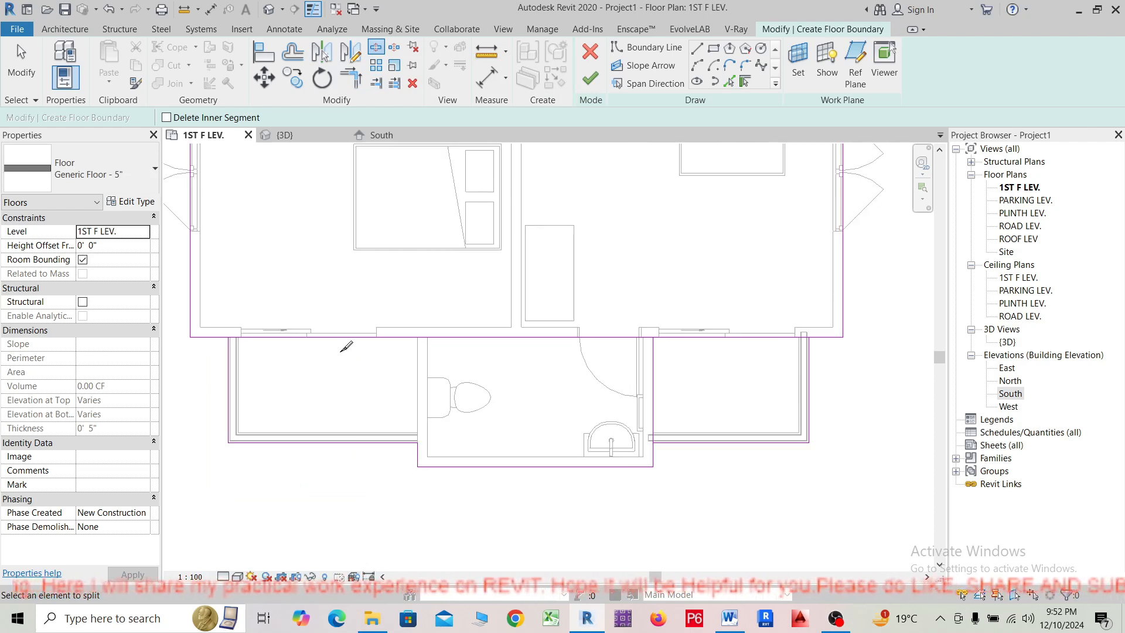
{"action": "left_click", "coordinate": [347, 337]}
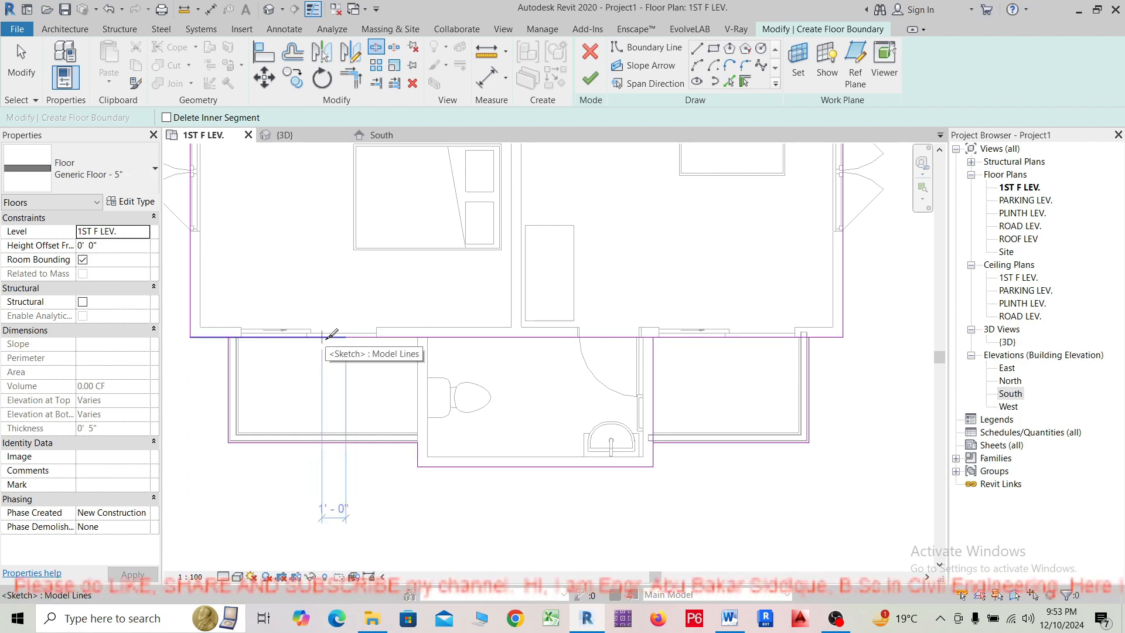
{"action": "key", "text": "Escape"}
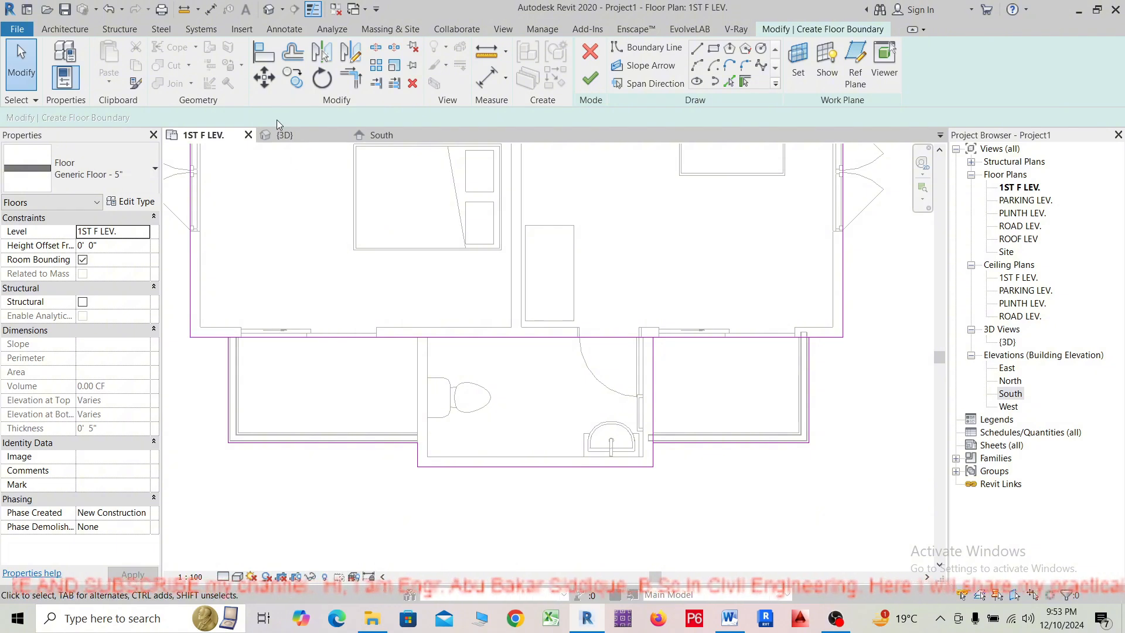
Use Trim/Extend to Corner to join the split south boundary line with the southwest balcony's west line.
{"action": "left_click", "coordinate": [347, 82]}
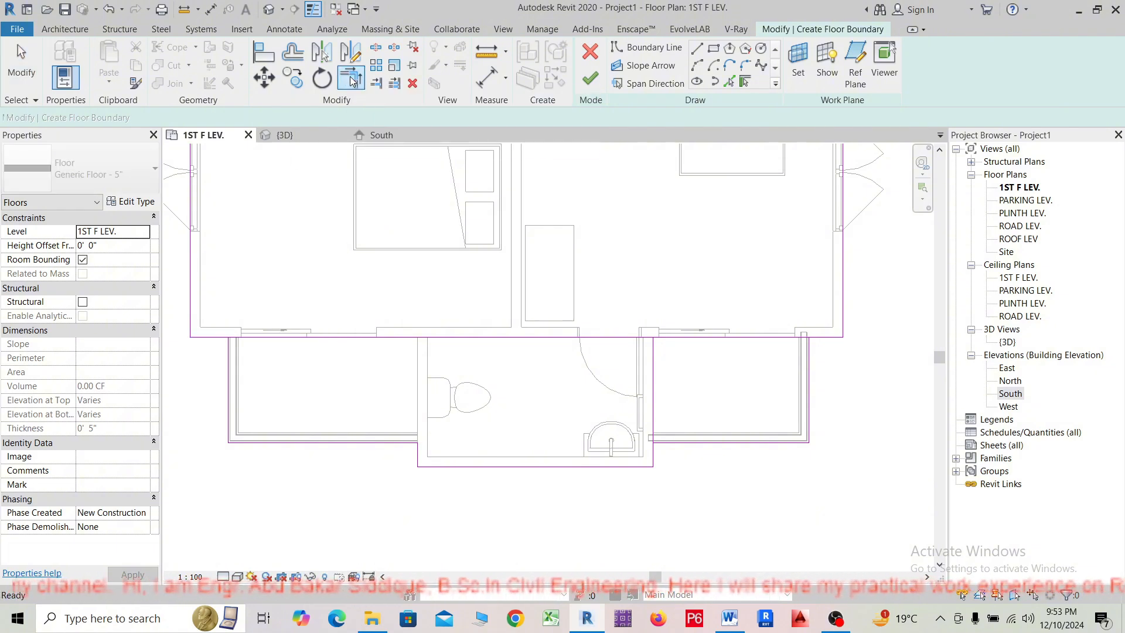
{"action": "scroll", "coordinate": [214, 350], "scroll_direction": "up", "scroll_amount": 1}
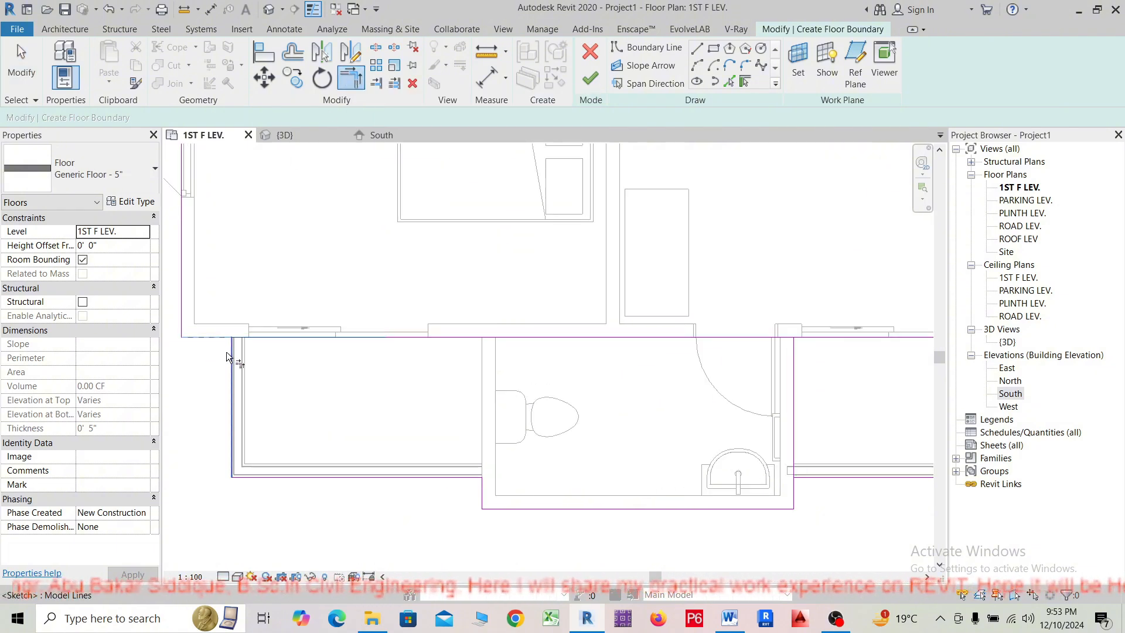
{"action": "scroll", "coordinate": [215, 331], "scroll_direction": "down", "scroll_amount": 1}
{"action": "scroll", "coordinate": [217, 335], "scroll_direction": "down", "scroll_amount": 1}
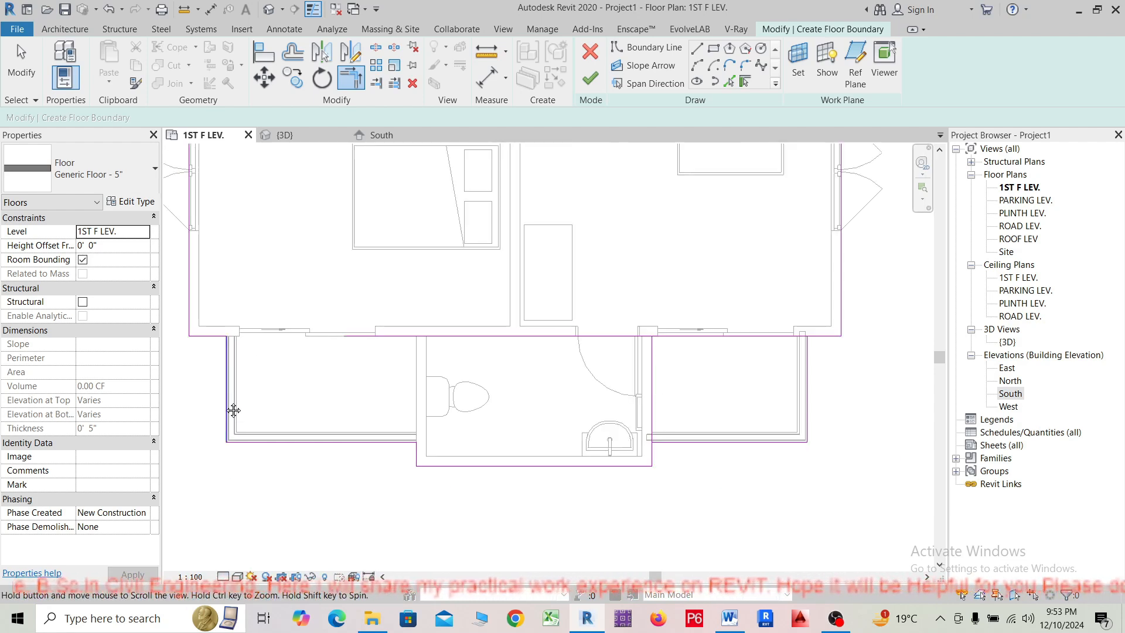
Trim the main south boundary line to the southeast balcony's east line, unjoining the elements.
{"action": "middle_click_drag", "start_coordinate": [234, 410], "coordinate": [220, 405]}
{"action": "scroll", "coordinate": [230, 367], "scroll_direction": "down", "scroll_amount": 1}
{"action": "scroll", "coordinate": [689, 356], "scroll_direction": "up", "scroll_amount": 3}
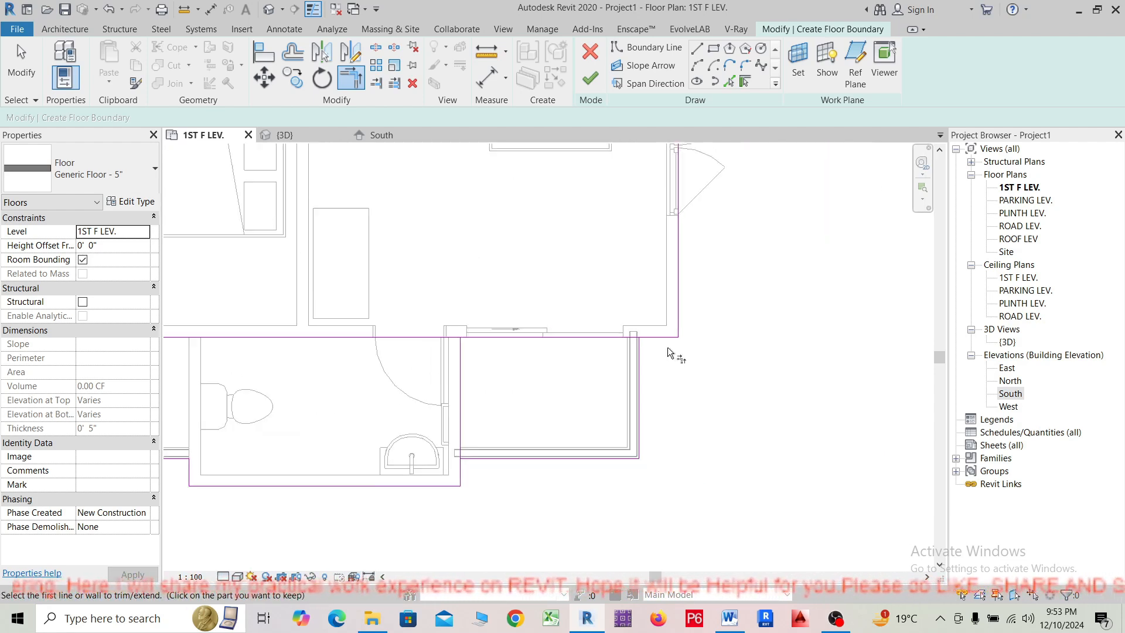
{"action": "scroll", "coordinate": [640, 350], "scroll_direction": "down", "scroll_amount": 1}
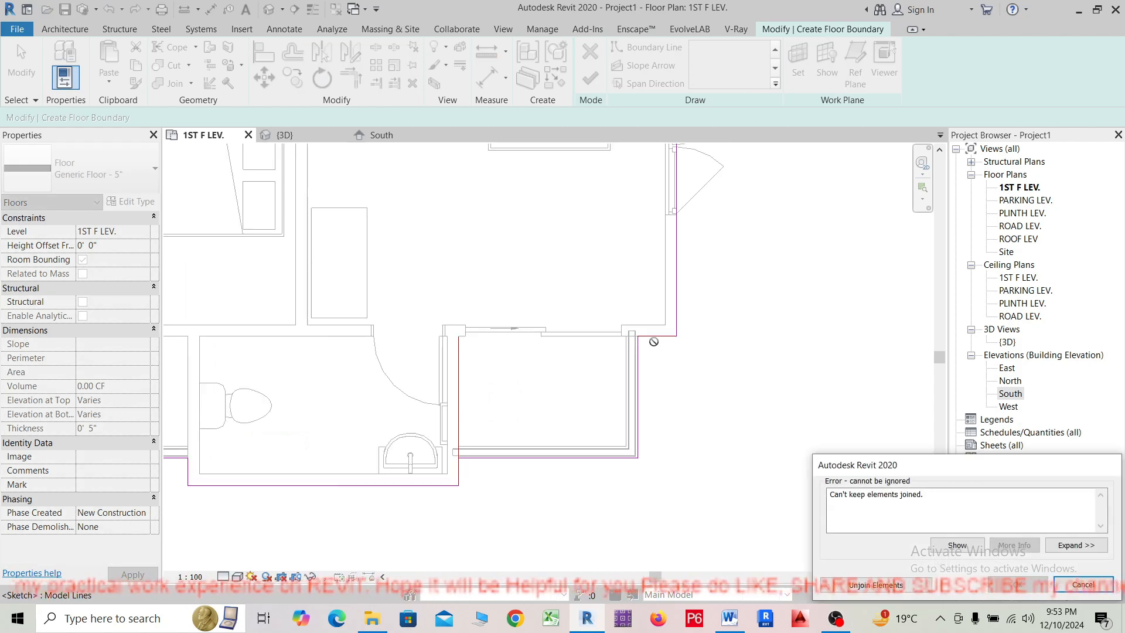
{"action": "left_click", "coordinate": [876, 585]}
{"action": "scroll", "coordinate": [463, 455], "scroll_direction": "up", "scroll_amount": 3}
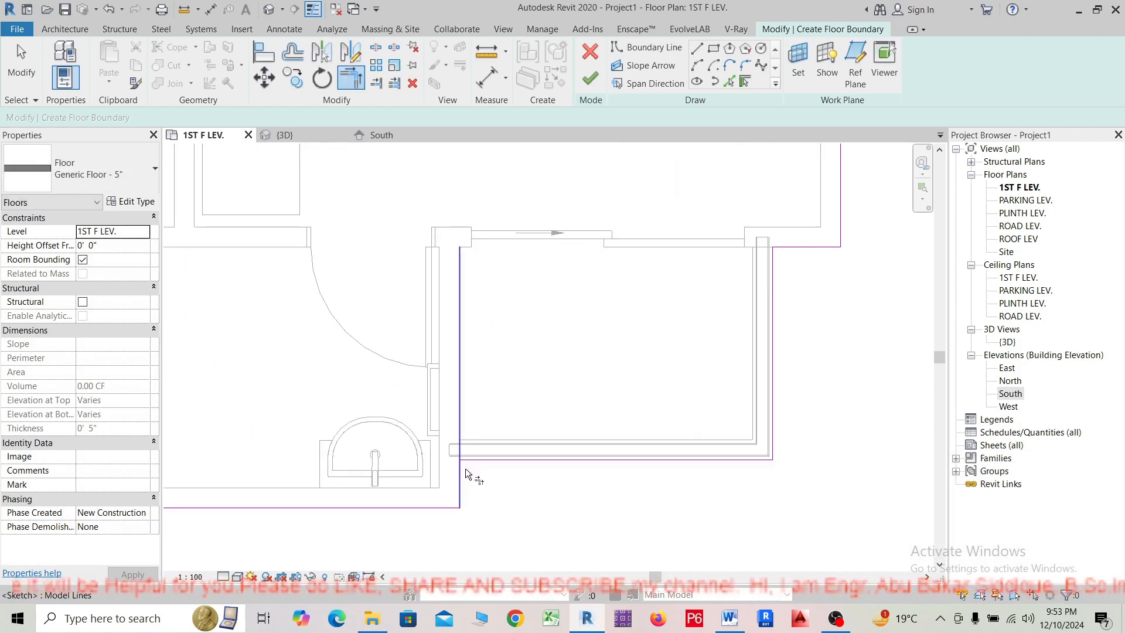
Trim the projecting toilet's east boundary line and the southeast balcony's south line to a corner.
{"action": "key", "text": "t"}
{"action": "key", "text": "r"}
{"action": "left_click", "coordinate": [462, 245]}
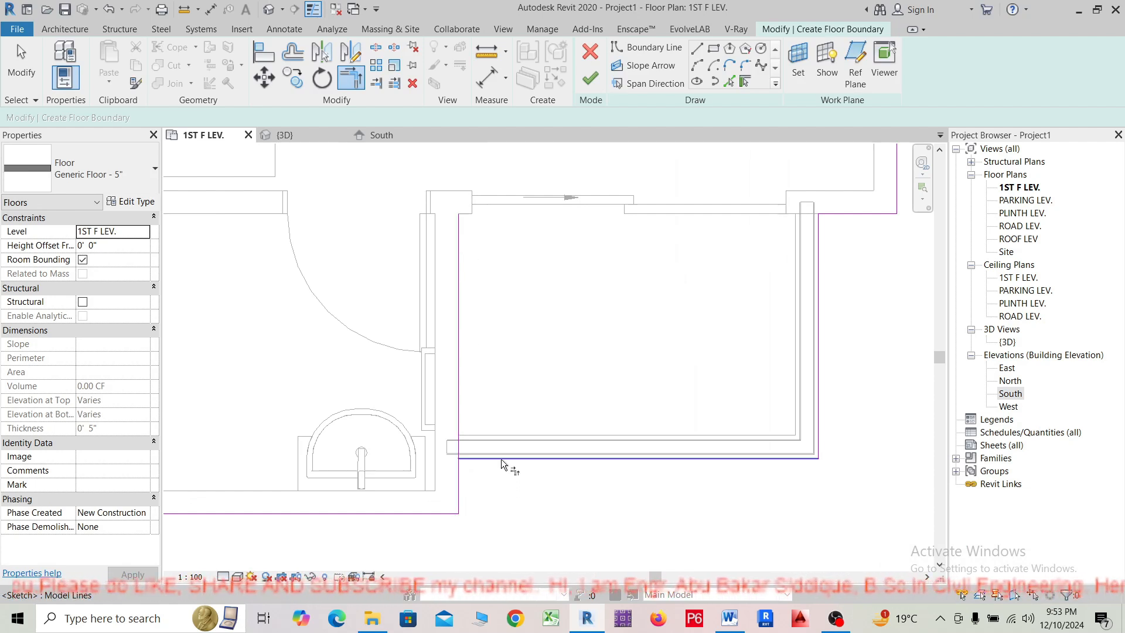
{"action": "left_click", "coordinate": [461, 473]}
Extend the north boundary line to meet the east boundary line at the building's northeast corner.
{"action": "scroll", "coordinate": [498, 490], "scroll_direction": "down", "scroll_amount": 7}
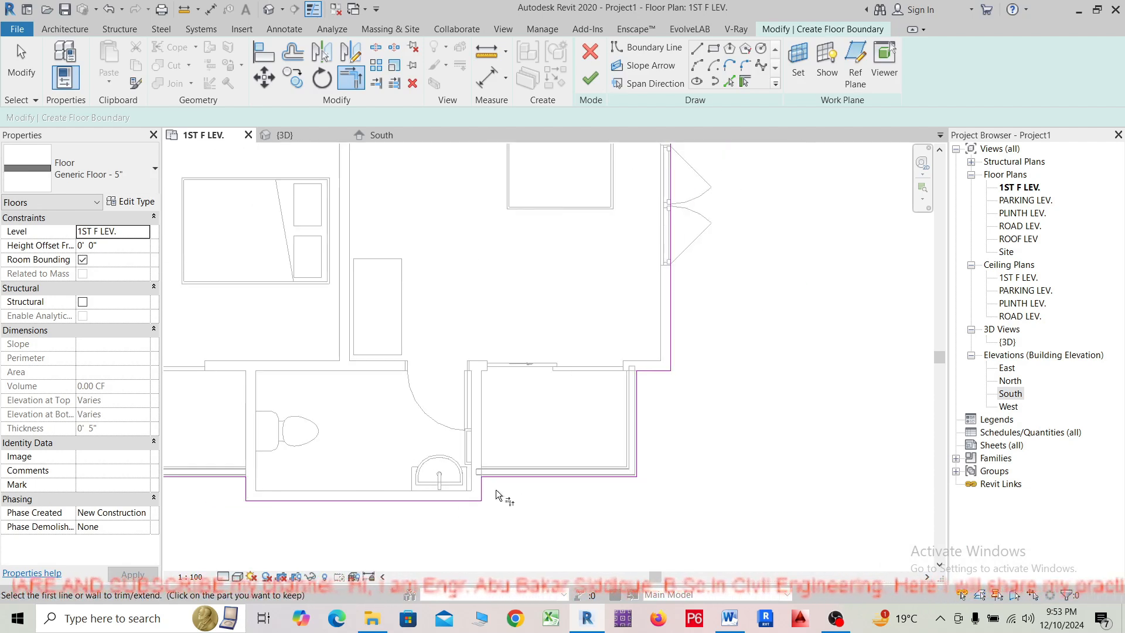
{"action": "scroll", "coordinate": [589, 506], "scroll_direction": "down", "scroll_amount": 1}
{"action": "scroll", "coordinate": [627, 447], "scroll_direction": "up", "scroll_amount": 1}
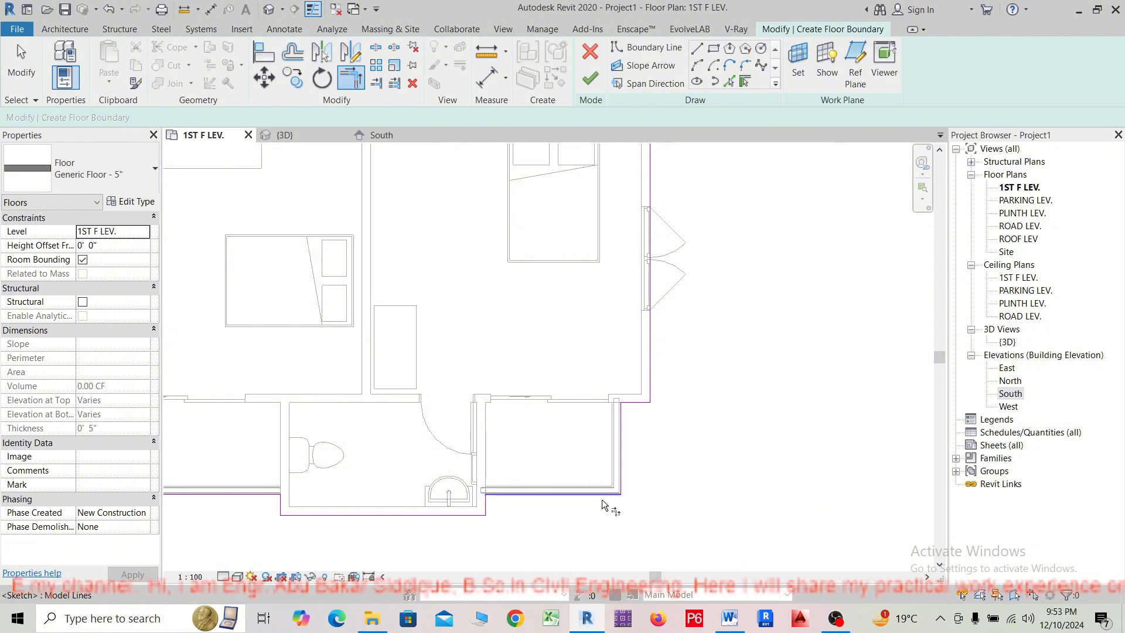
{"action": "scroll", "coordinate": [466, 519], "scroll_direction": "down", "scroll_amount": 3}
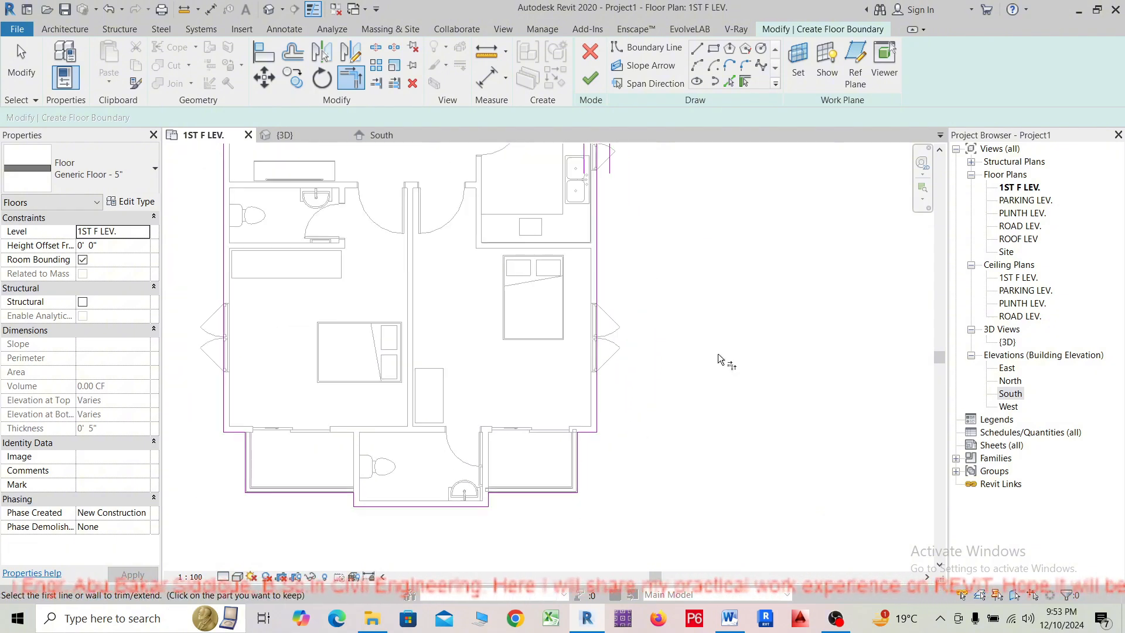
{"action": "middle_click_drag", "start_coordinate": [720, 355], "coordinate": [685, 577]}
{"action": "scroll", "coordinate": [653, 452], "scroll_direction": "down", "scroll_amount": 3}
{"action": "scroll", "coordinate": [623, 419], "scroll_direction": "up", "scroll_amount": 4}
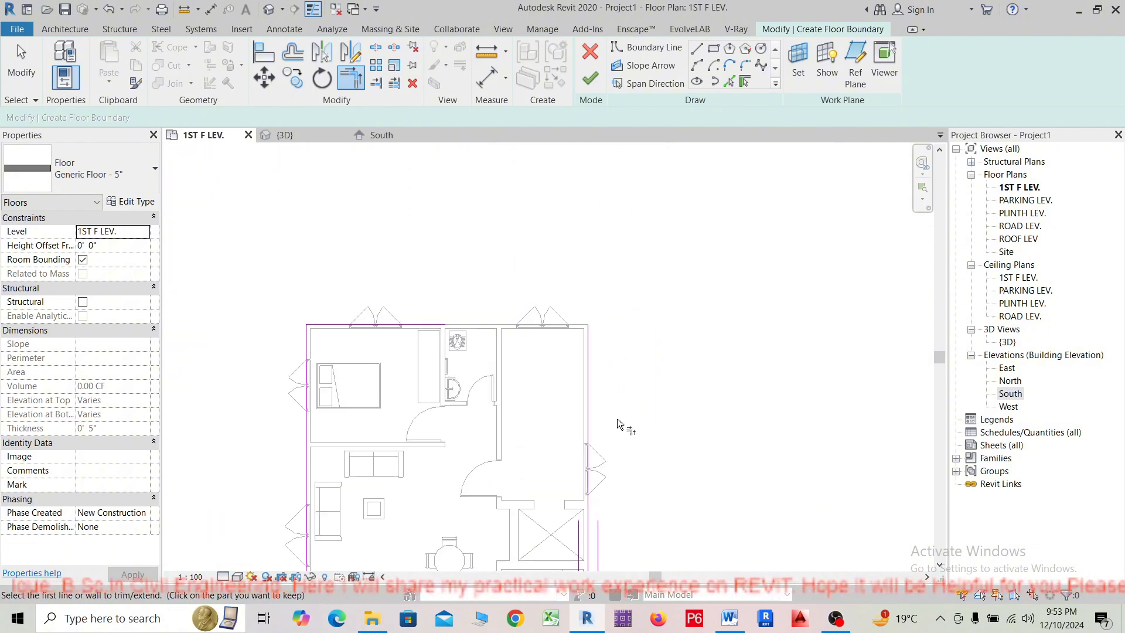
{"action": "scroll", "coordinate": [551, 327], "scroll_direction": "up", "scroll_amount": 2}
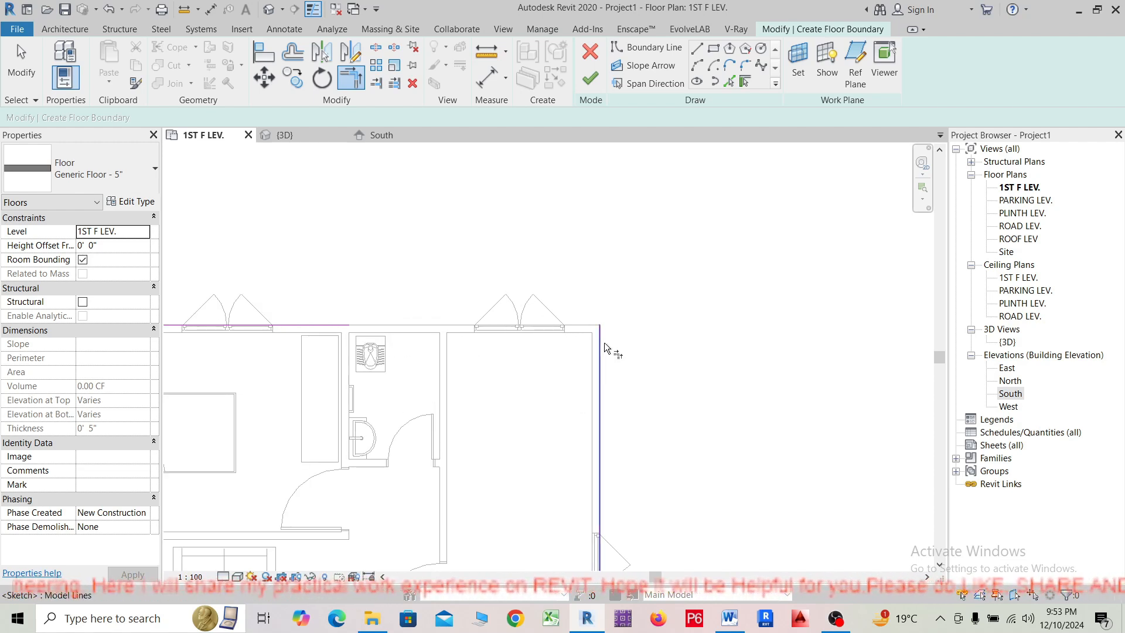
{"action": "scroll", "coordinate": [674, 349], "scroll_direction": "down", "scroll_amount": 3}
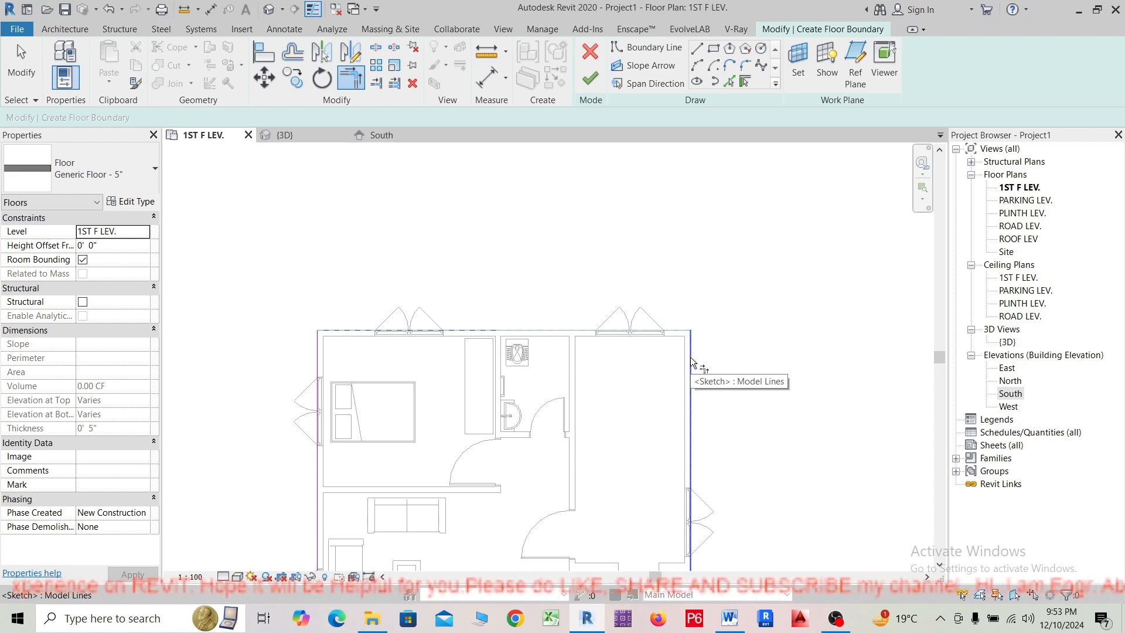
{"action": "scroll", "coordinate": [435, 254], "scroll_direction": "down", "scroll_amount": 3}
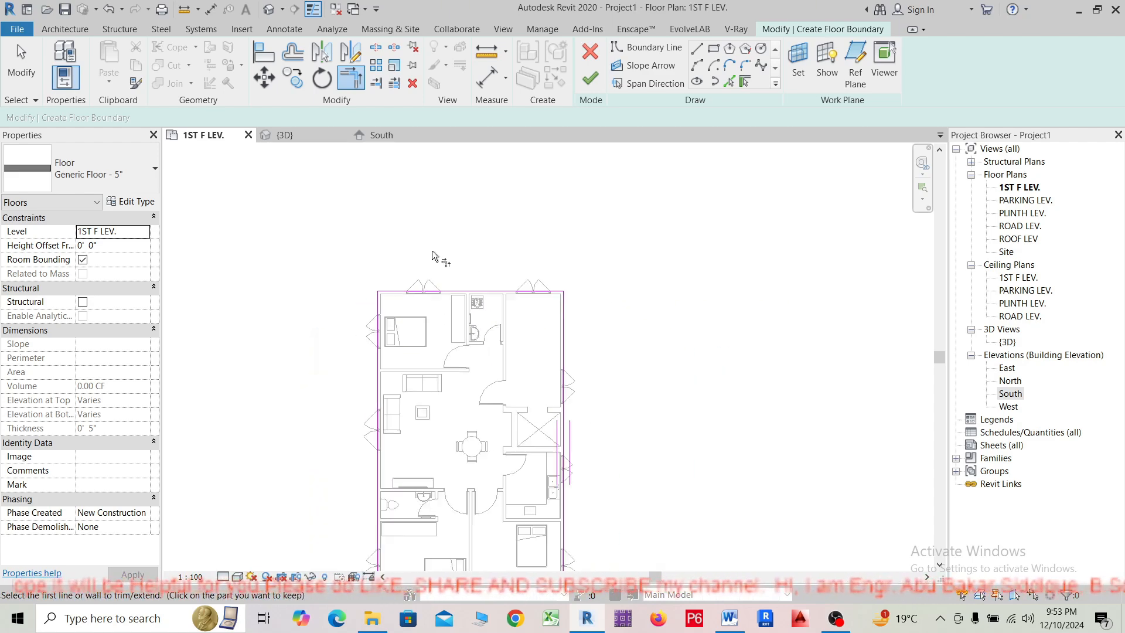
Finish the floor boundary sketch to create the slab and save the project.
{"action": "middle_click_drag", "start_coordinate": [668, 472], "coordinate": [633, 275]}
{"action": "scroll", "coordinate": [382, 444], "scroll_direction": "up", "scroll_amount": 1}
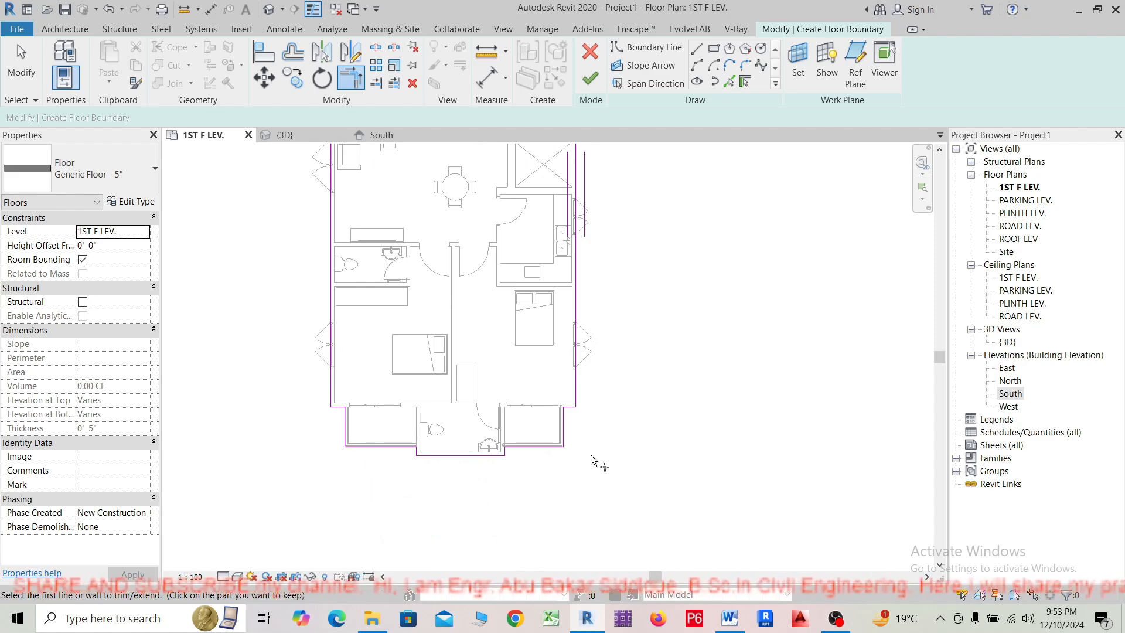
{"action": "scroll", "coordinate": [525, 495], "scroll_direction": "up", "scroll_amount": 3}
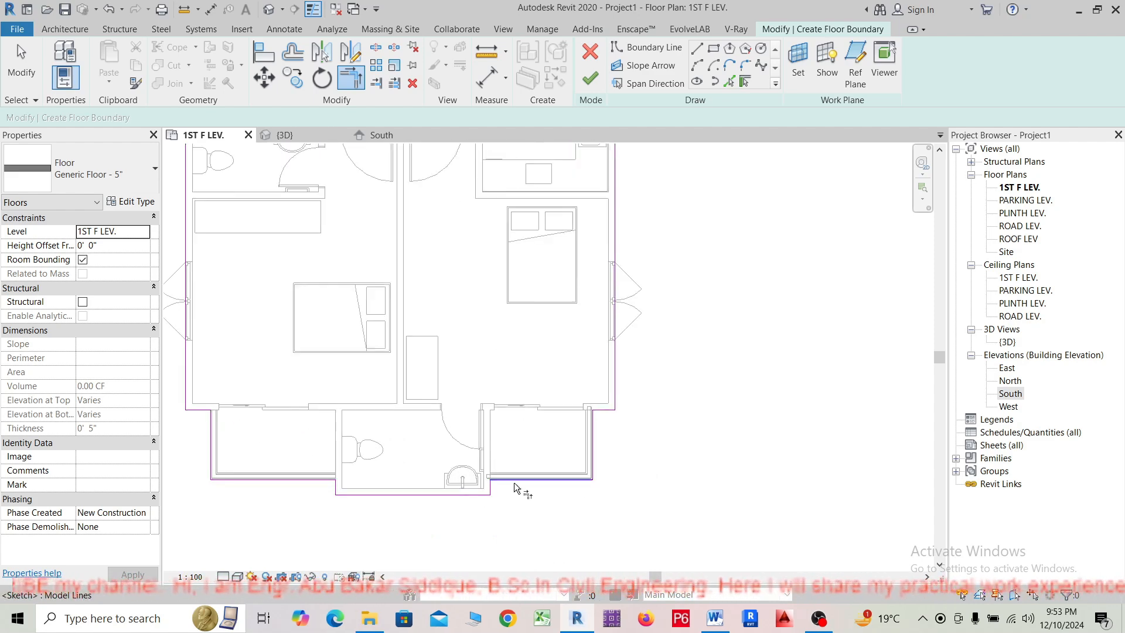
{"action": "scroll", "coordinate": [534, 490], "scroll_direction": "down", "scroll_amount": 2}
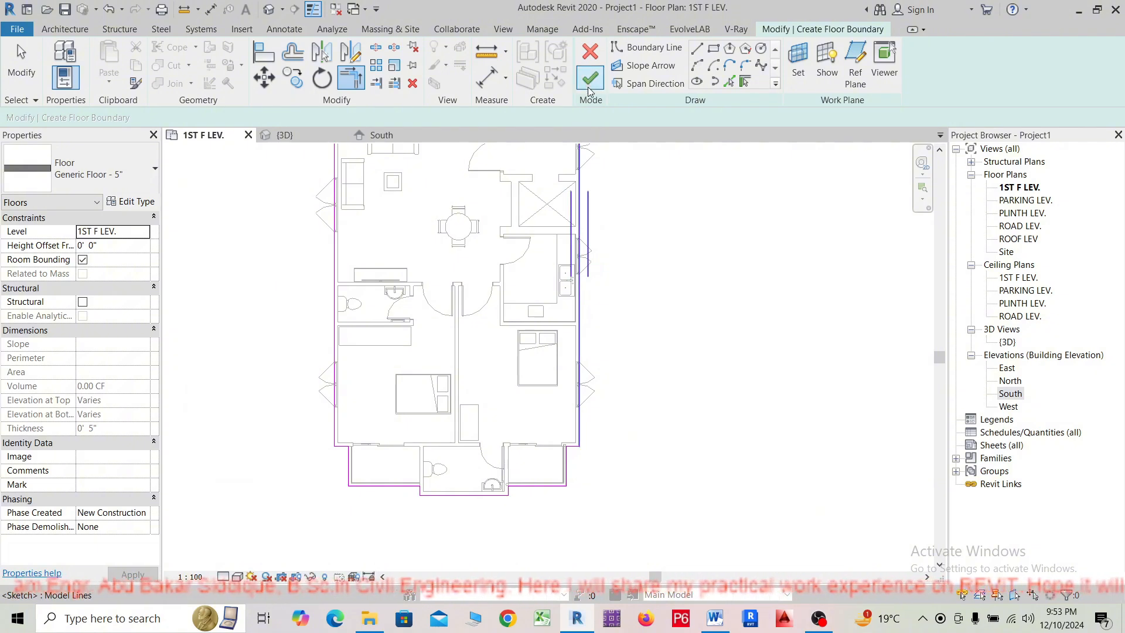
{"action": "left_click", "coordinate": [592, 79]}
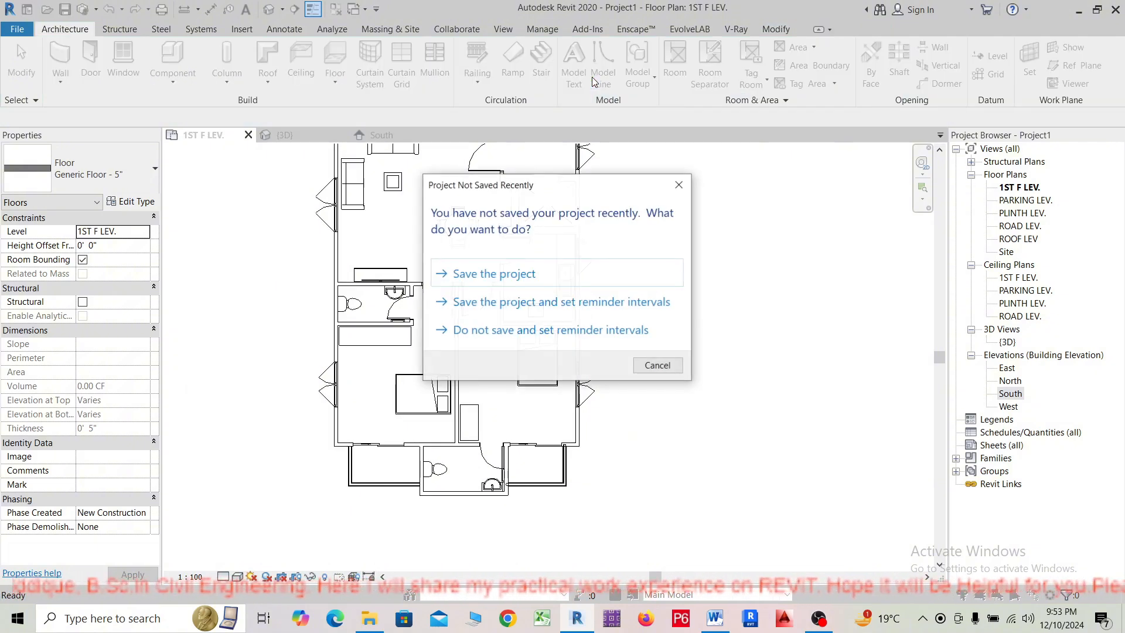
{"action": "left_click", "coordinate": [494, 274]}
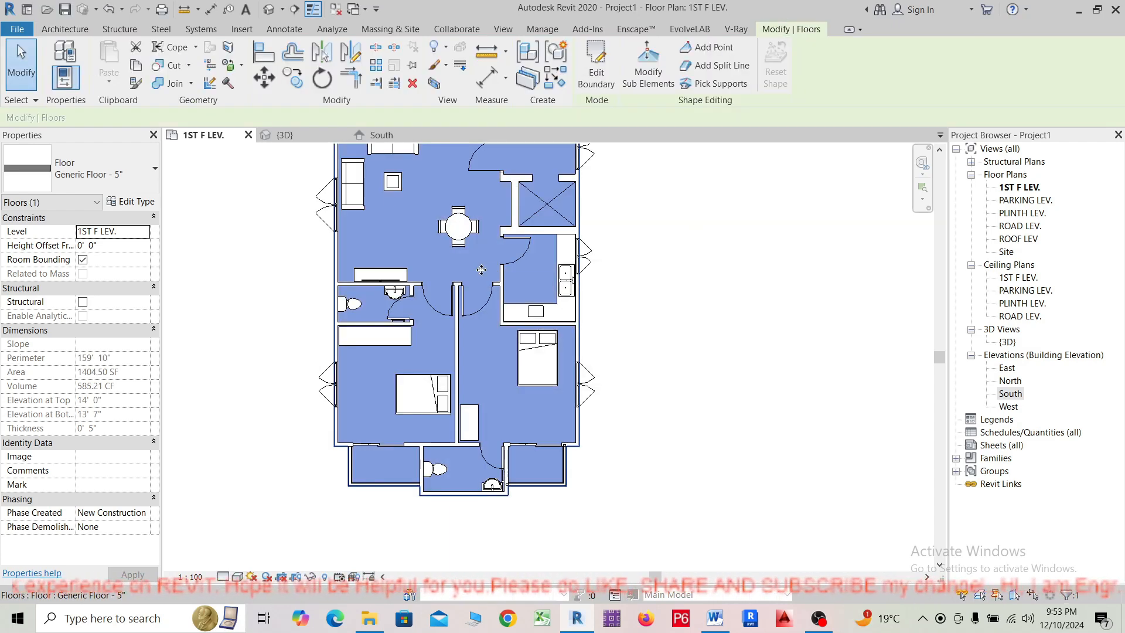
Examine the new floor slab in the South elevation and from the southwest in the 3D view.
{"action": "left_click", "coordinate": [392, 133]}
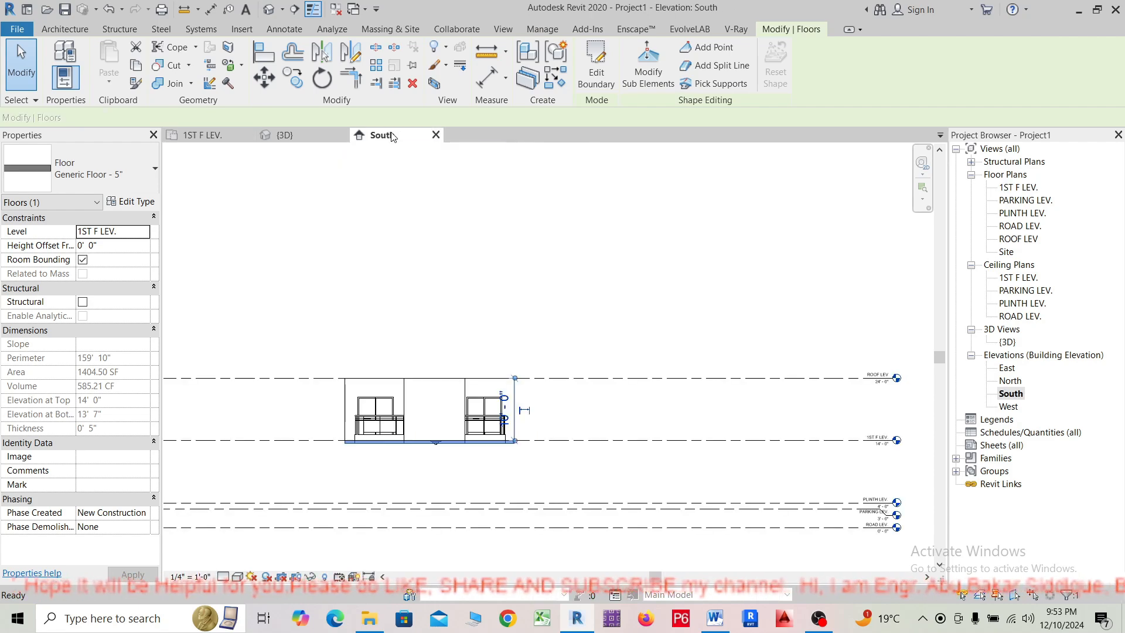
{"action": "scroll", "coordinate": [340, 467], "scroll_direction": "up", "scroll_amount": 3}
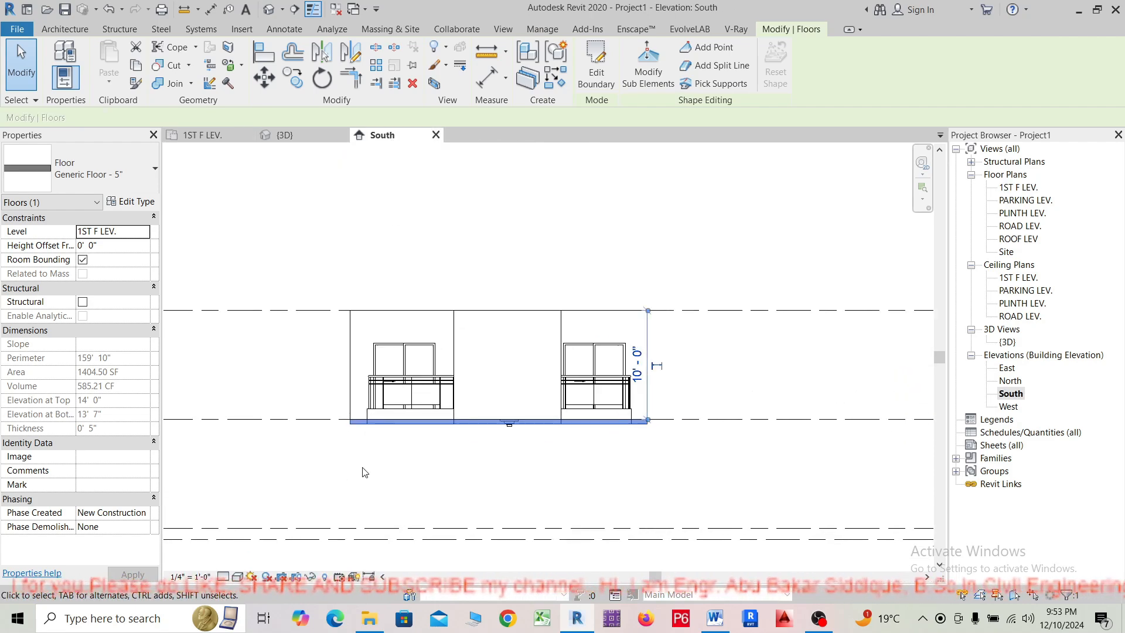
{"action": "left_click", "coordinate": [394, 467]}
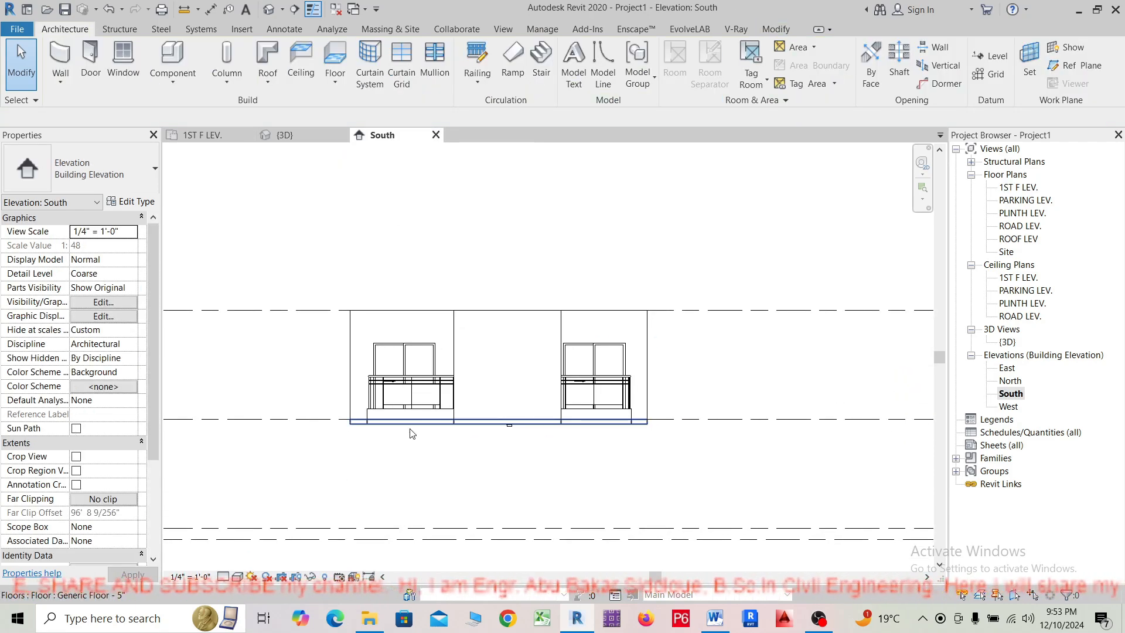
{"action": "left_click", "coordinate": [307, 134]}
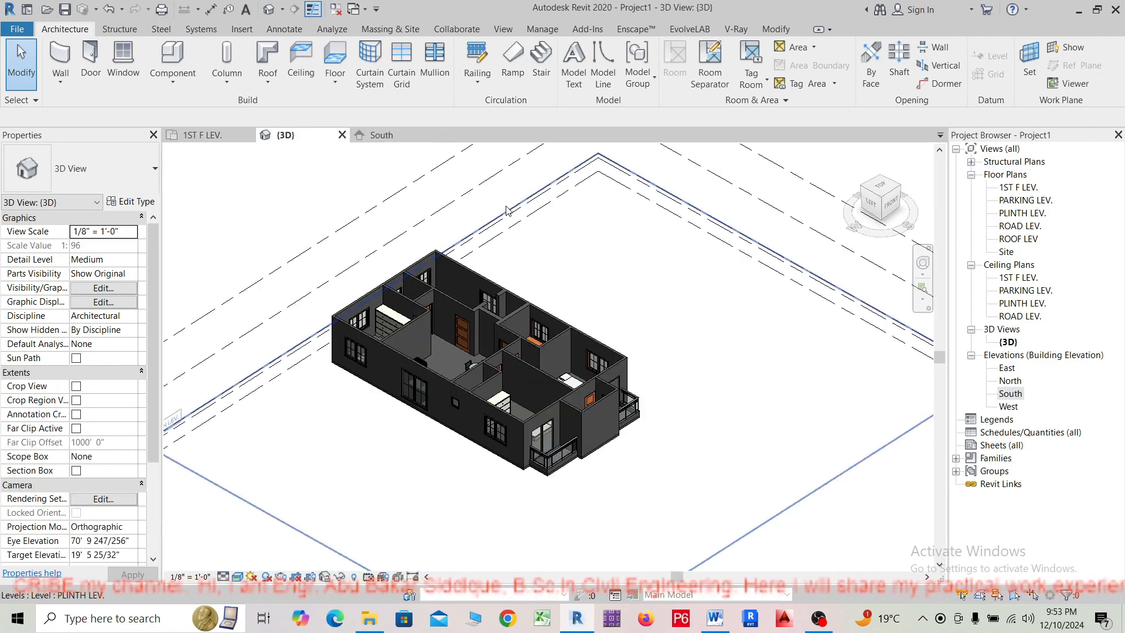
{"action": "scroll", "coordinate": [469, 335], "scroll_direction": "up", "scroll_amount": 4}
{"action": "middle_click_drag", "start_coordinate": [469, 335], "coordinate": [496, 452], "text": "shift"}
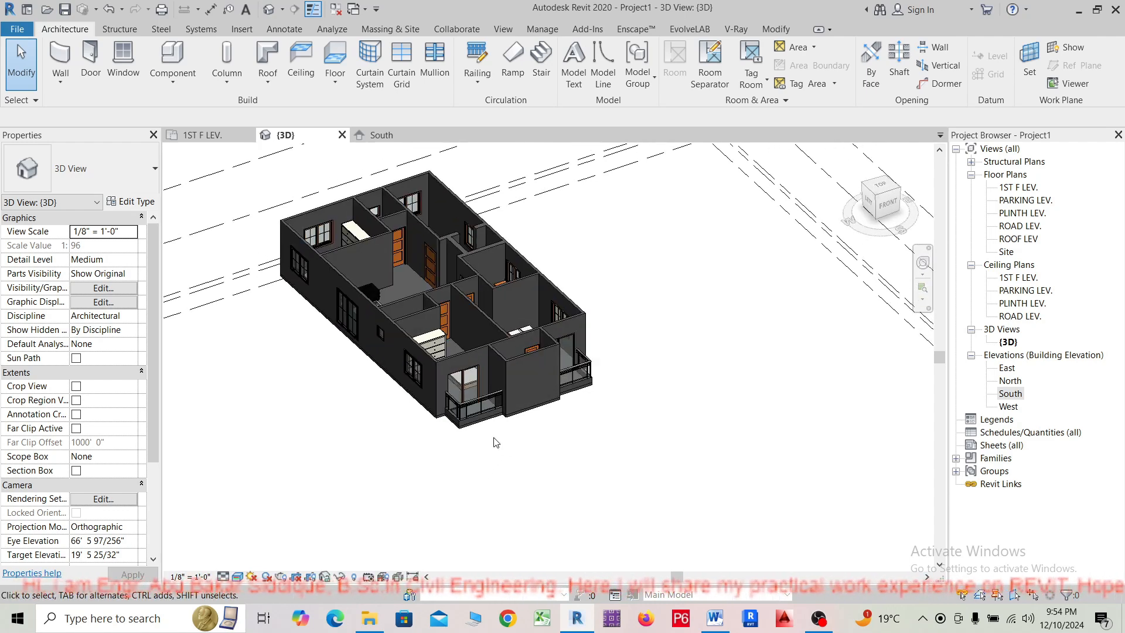
Examine the floor slab's edge along the west exterior wall and the room interiors in the 3D view.
{"action": "scroll", "coordinate": [398, 429], "scroll_direction": "up", "scroll_amount": 1}
{"action": "middle_click_drag", "start_coordinate": [398, 428], "coordinate": [485, 472]}
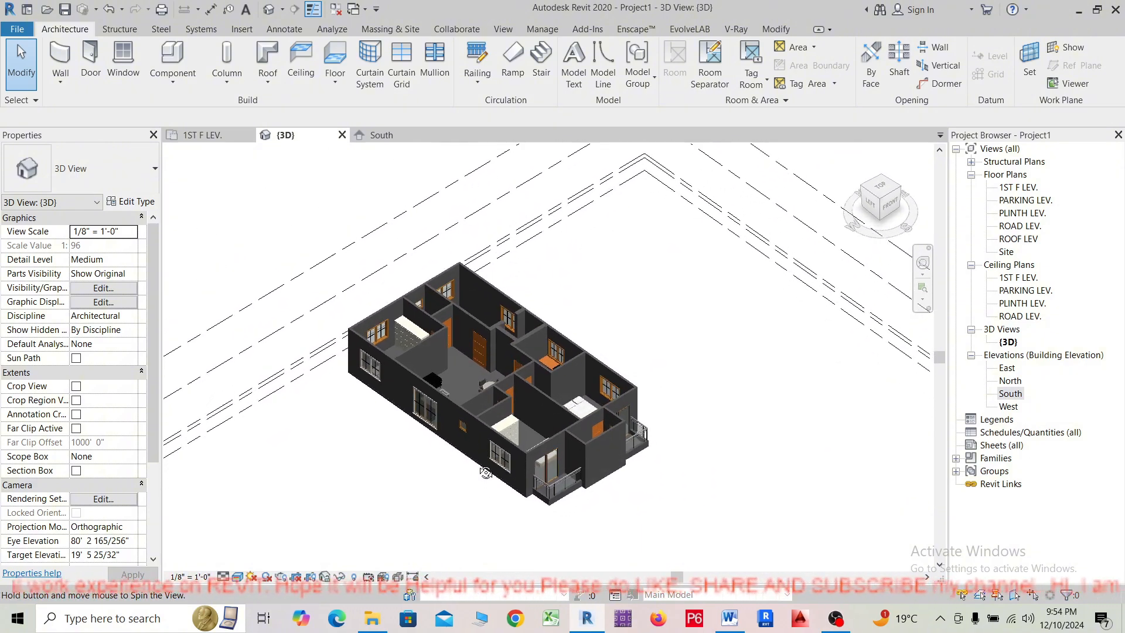
{"action": "scroll", "coordinate": [474, 445], "scroll_direction": "up", "scroll_amount": 4}
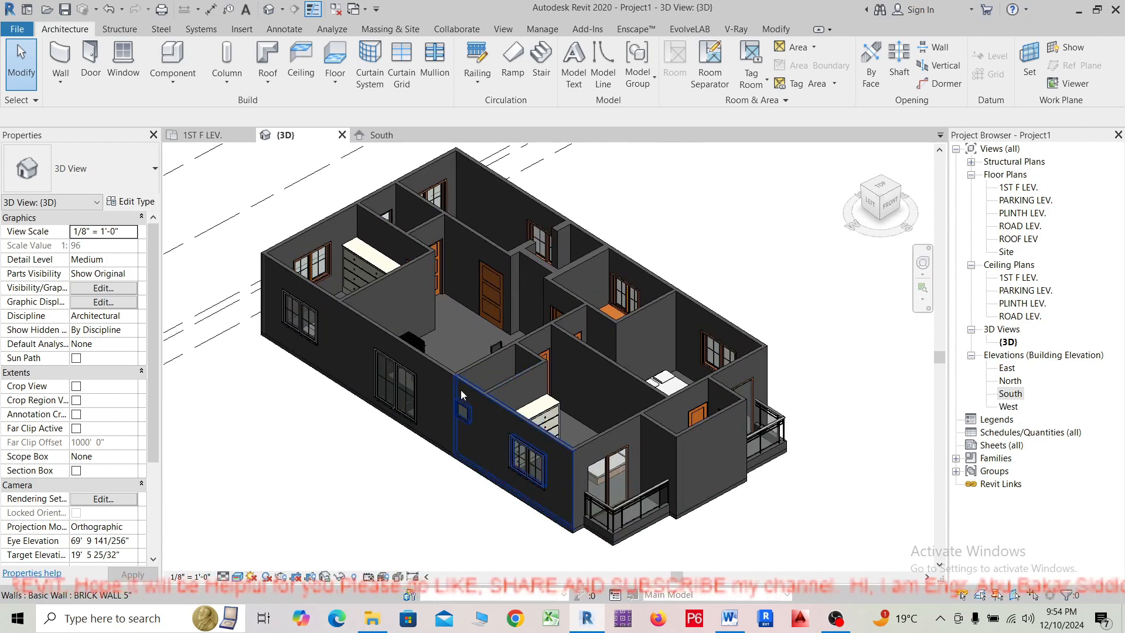
{"action": "scroll", "coordinate": [460, 394], "scroll_direction": "up", "scroll_amount": 3}
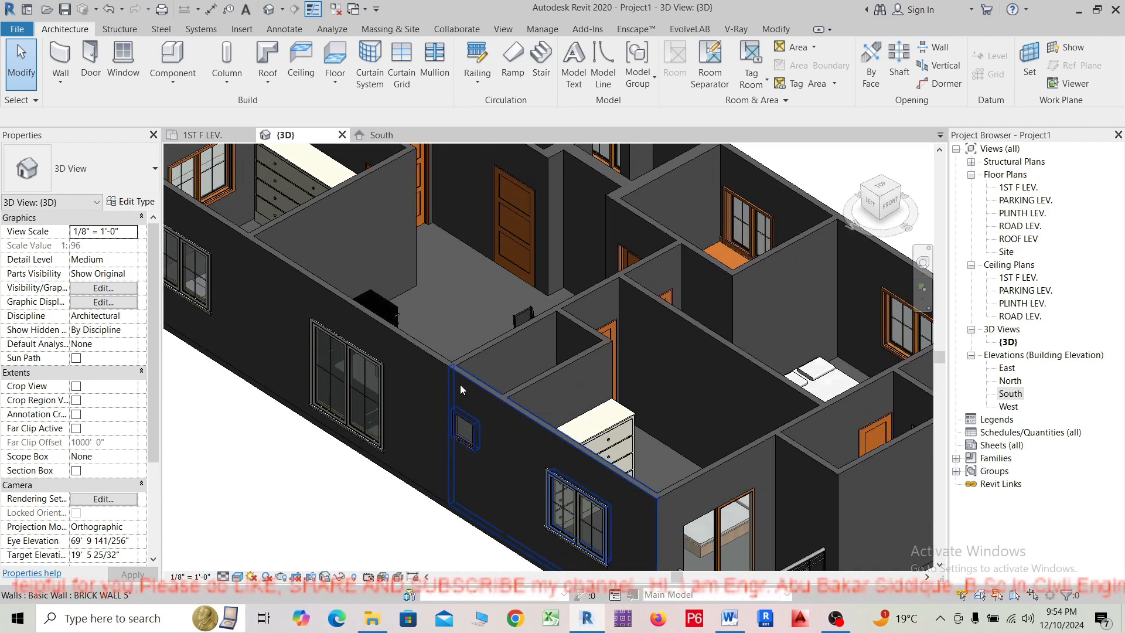
{"action": "scroll", "coordinate": [460, 389], "scroll_direction": "down", "scroll_amount": 4}
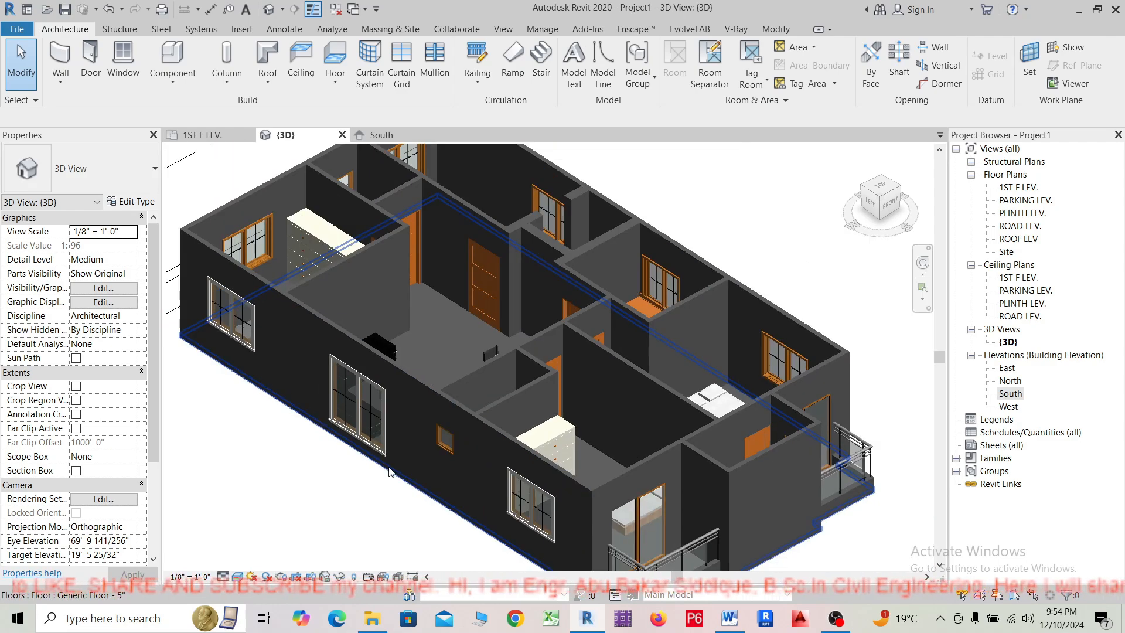
{"action": "scroll", "coordinate": [389, 474], "scroll_direction": "down", "scroll_amount": 2}
{"action": "scroll", "coordinate": [379, 502], "scroll_direction": "up", "scroll_amount": 1}
Orbit the 3D model to the southeast and examine the slab under the east wall, projecting toilet and balconies.
{"action": "middle_click_drag", "start_coordinate": [381, 503], "coordinate": [534, 516], "text": "shift"}
{"action": "scroll", "coordinate": [434, 502], "scroll_direction": "down", "scroll_amount": 2}
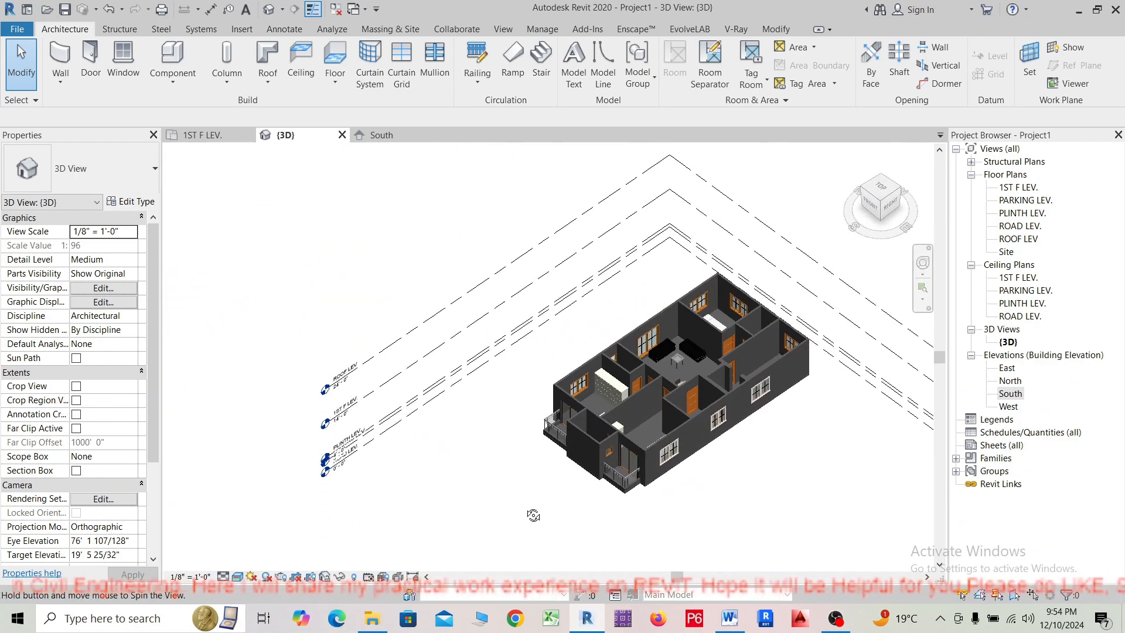
{"action": "scroll", "coordinate": [534, 515], "scroll_direction": "up", "scroll_amount": 5}
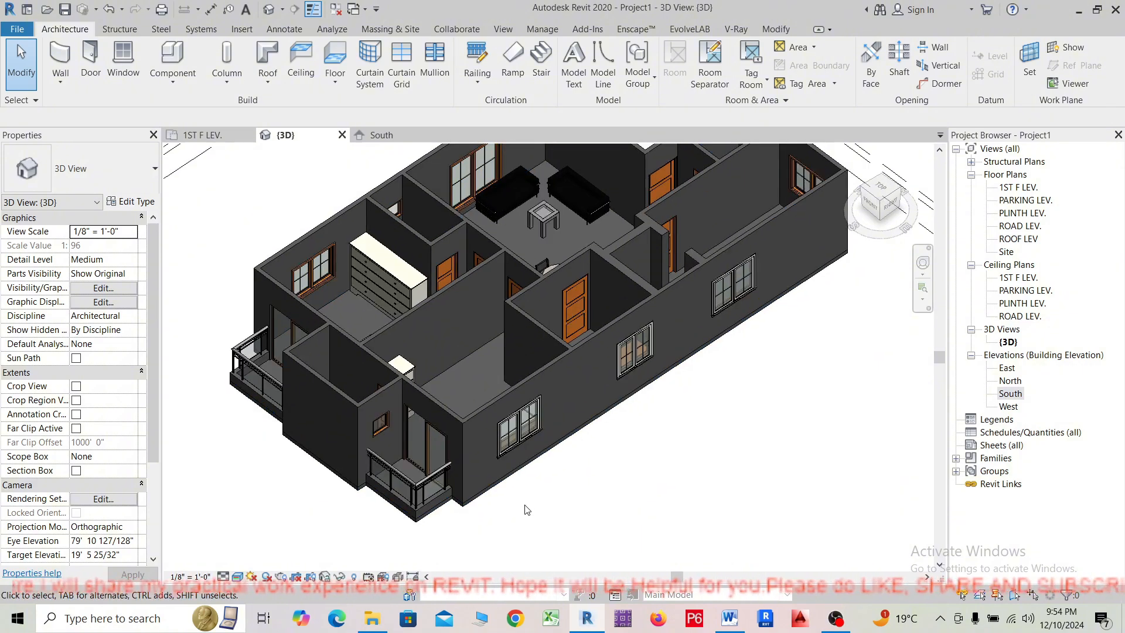
{"action": "scroll", "coordinate": [531, 507], "scroll_direction": "down", "scroll_amount": 4}
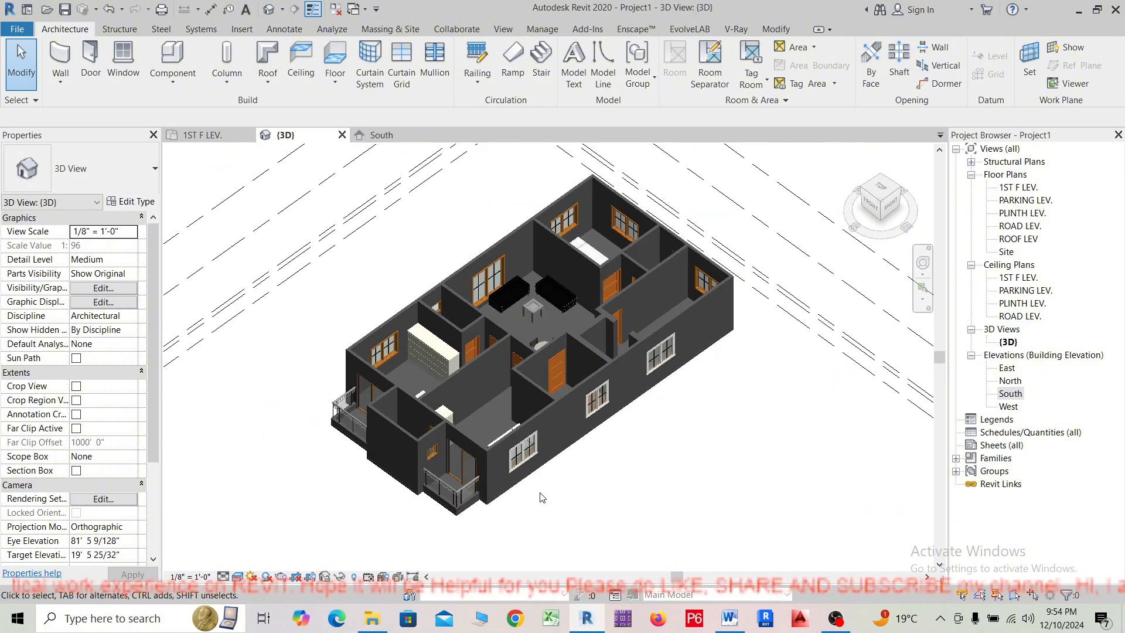
{"action": "scroll", "coordinate": [573, 511], "scroll_direction": "up", "scroll_amount": 3}
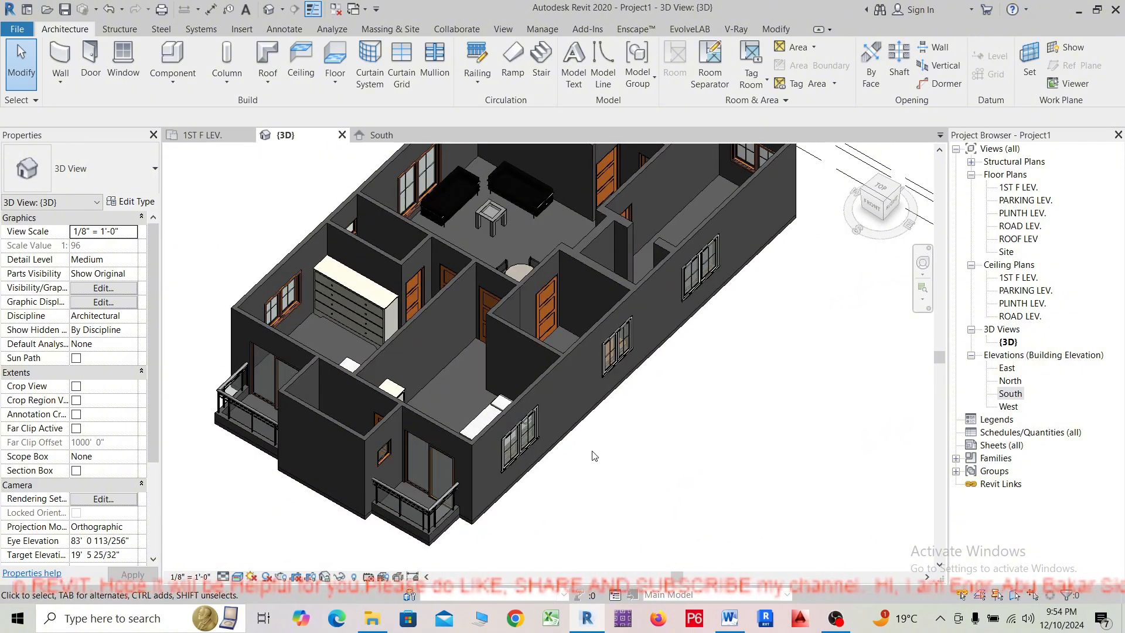
{"action": "middle_click_drag", "start_coordinate": [594, 456], "coordinate": [573, 473]}
{"action": "scroll", "coordinate": [482, 426], "scroll_direction": "up", "scroll_amount": 3}
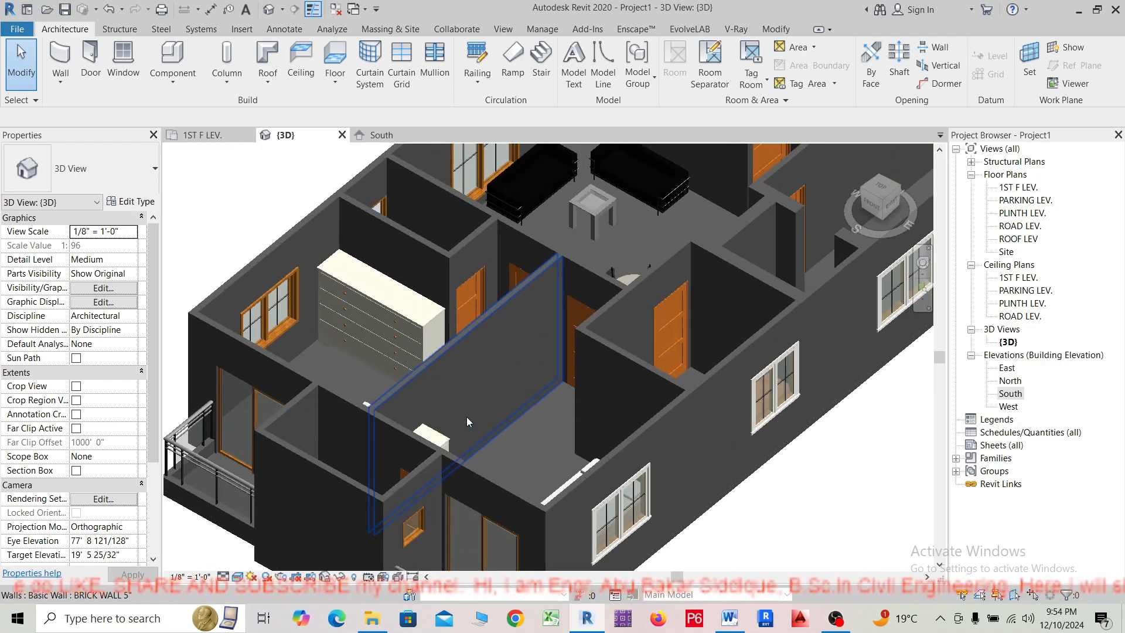
{"action": "scroll", "coordinate": [452, 388], "scroll_direction": "up", "scroll_amount": 2}
{"action": "scroll", "coordinate": [449, 381], "scroll_direction": "down", "scroll_amount": 5}
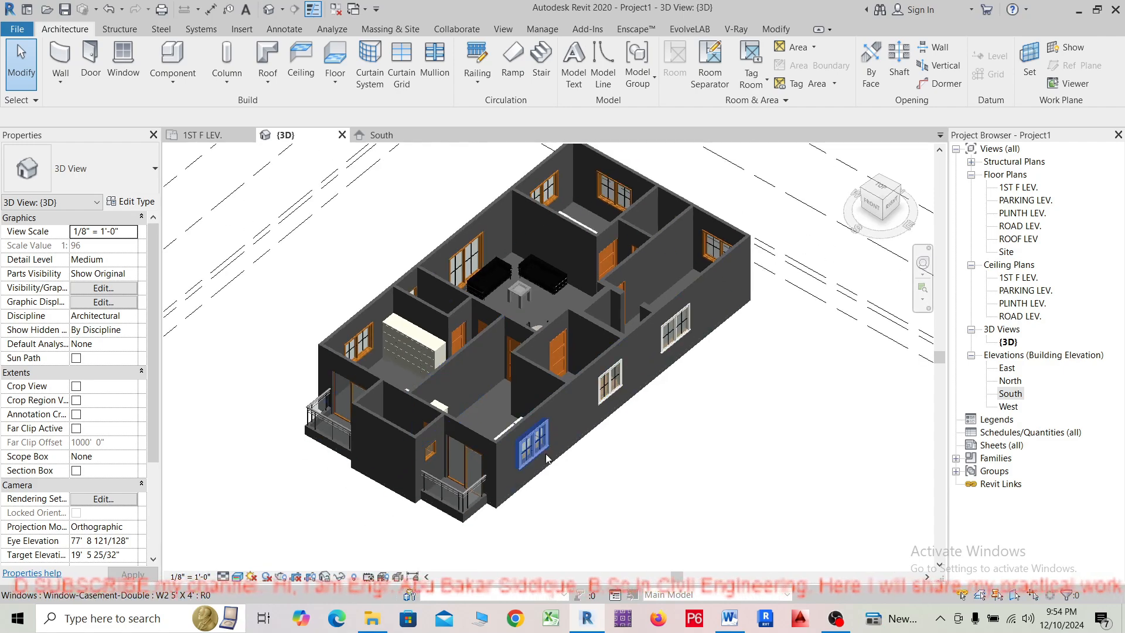
{"action": "scroll", "coordinate": [528, 486], "scroll_direction": "up", "scroll_amount": 3}
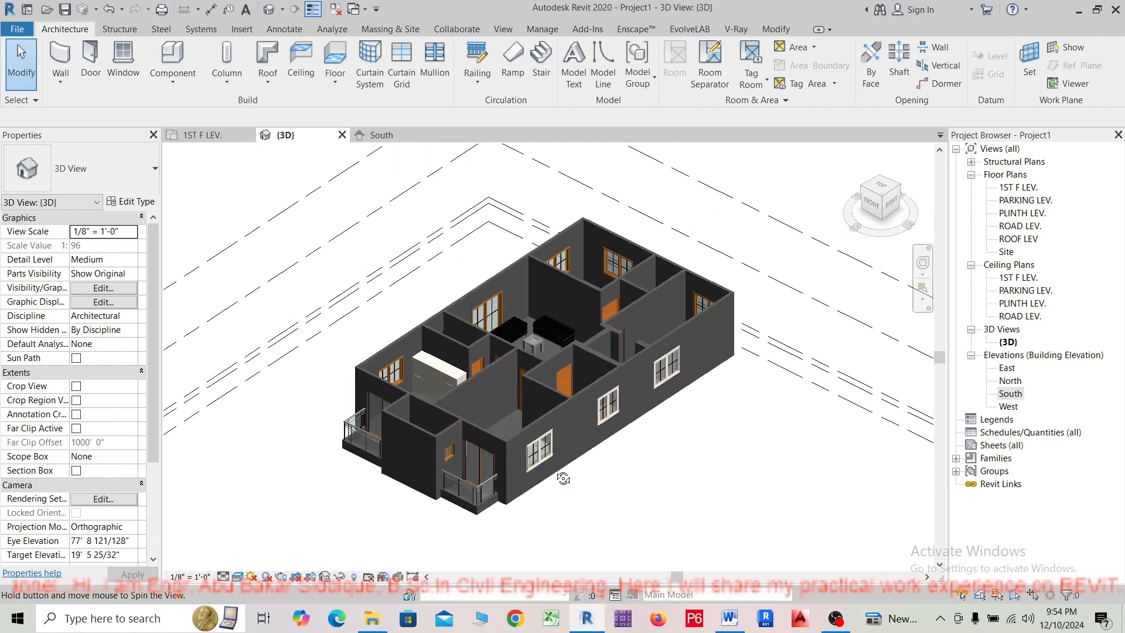
{"action": "scroll", "coordinate": [492, 462], "scroll_direction": "up", "scroll_amount": 3}
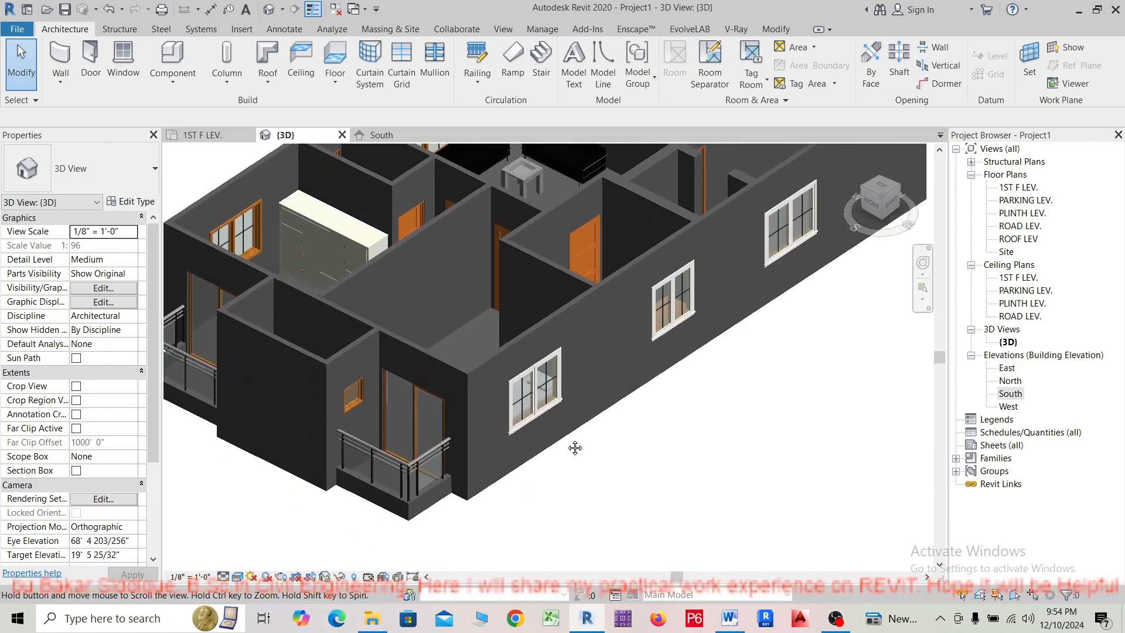
{"action": "scroll", "coordinate": [519, 474], "scroll_direction": "down", "scroll_amount": 2}
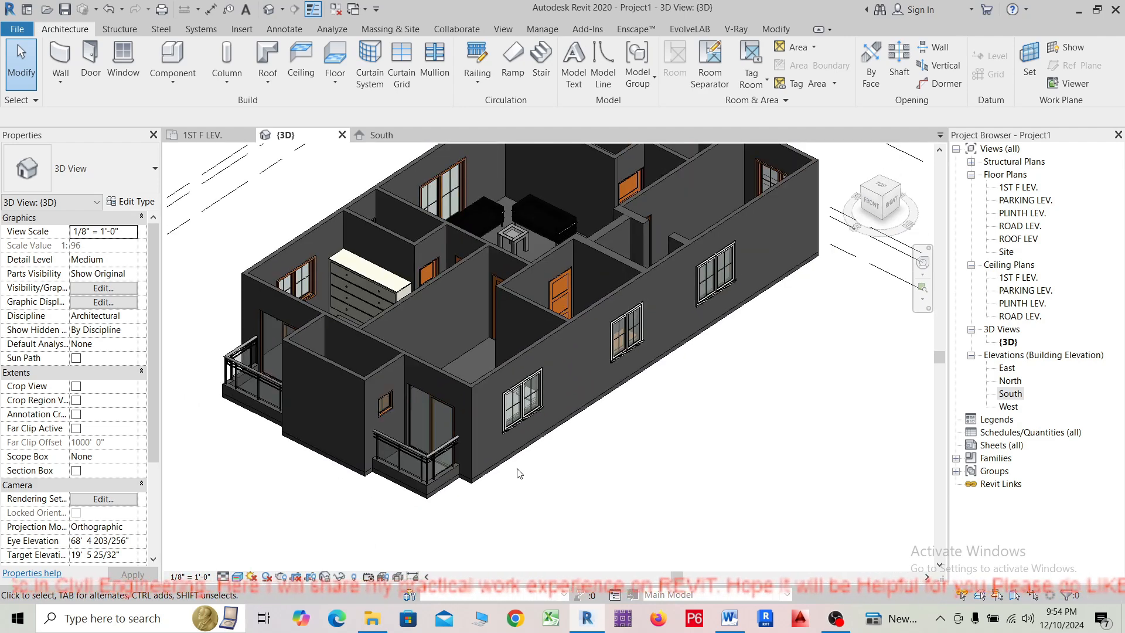
{"action": "scroll", "coordinate": [595, 460], "scroll_direction": "up", "scroll_amount": 2}
{"action": "middle_click_drag", "start_coordinate": [585, 433], "coordinate": [610, 486], "text": "shift"}
{"action": "scroll", "coordinate": [587, 470], "scroll_direction": "down", "scroll_amount": 3}
{"action": "scroll", "coordinate": [617, 476], "scroll_direction": "up", "scroll_amount": 3}
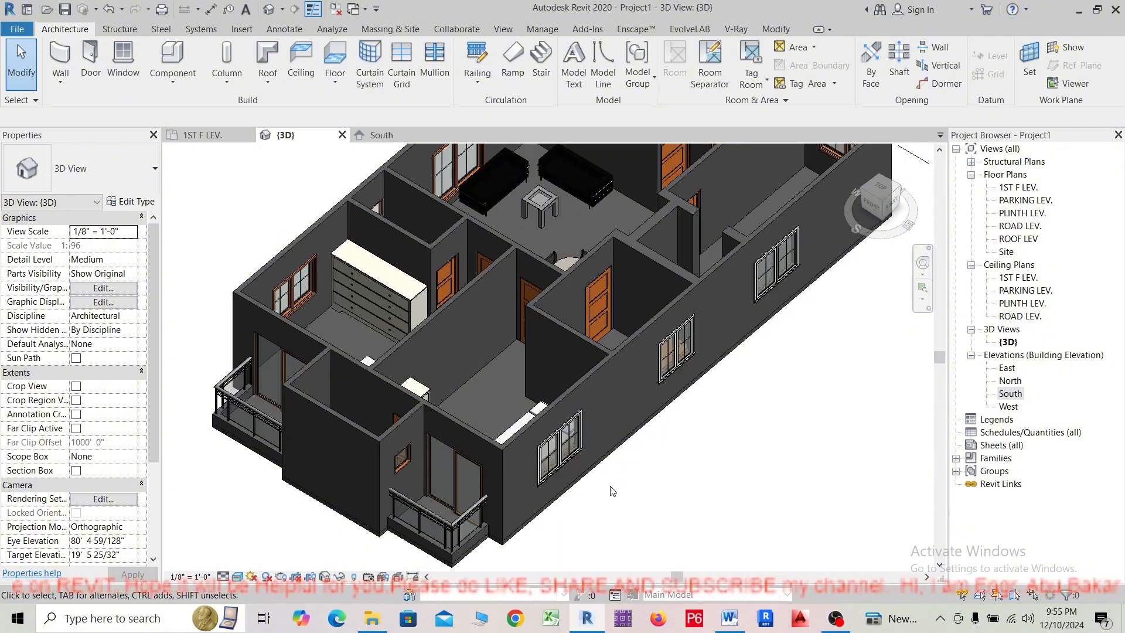
{"action": "left_click", "coordinate": [835, 619]}
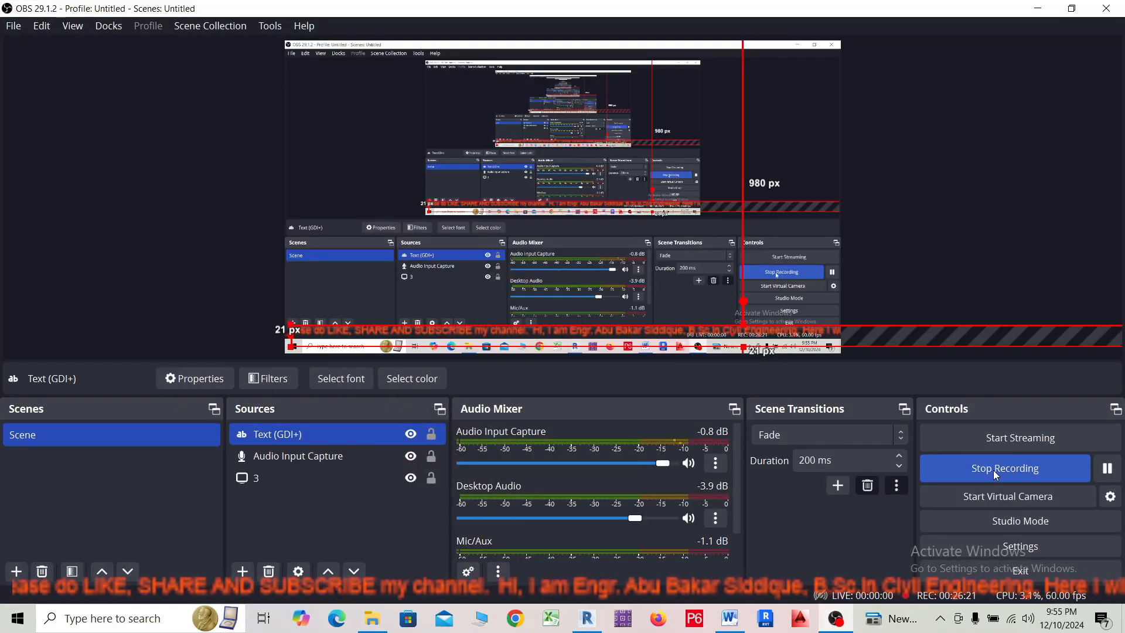
{"action": "left_click", "coordinate": [993, 470]}
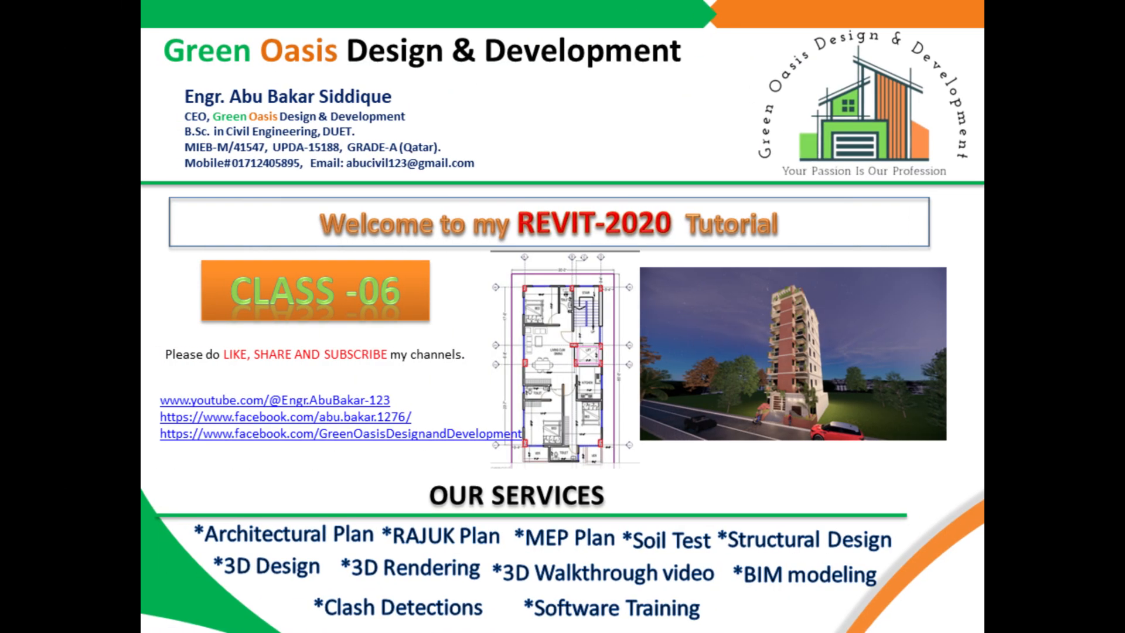